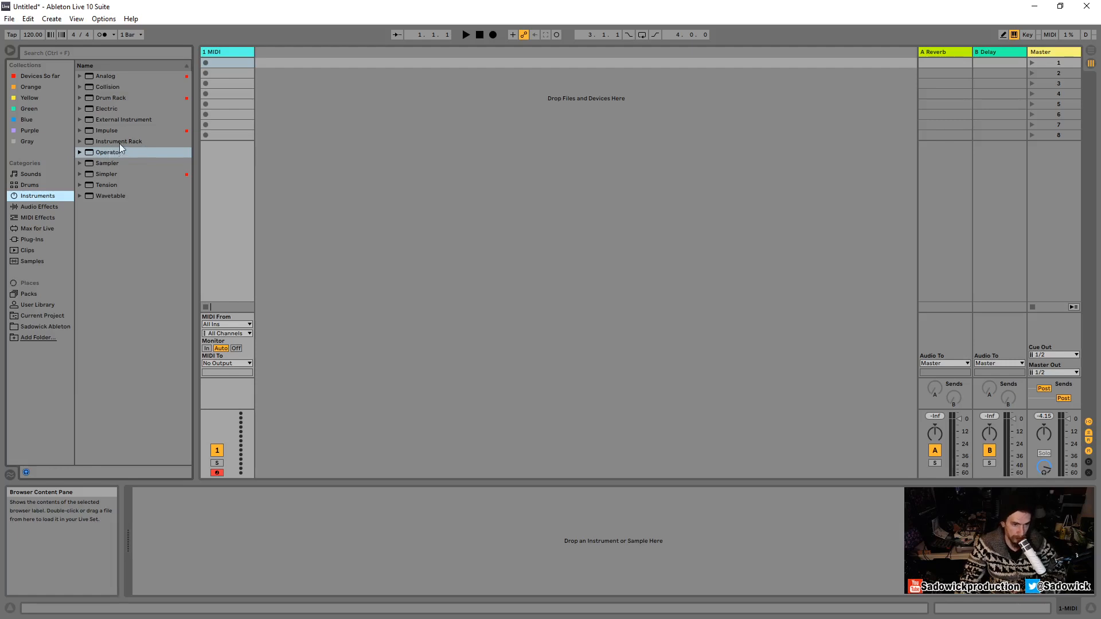
Load the Operator instrument onto the existing MIDI track and select that track
click(109, 152)
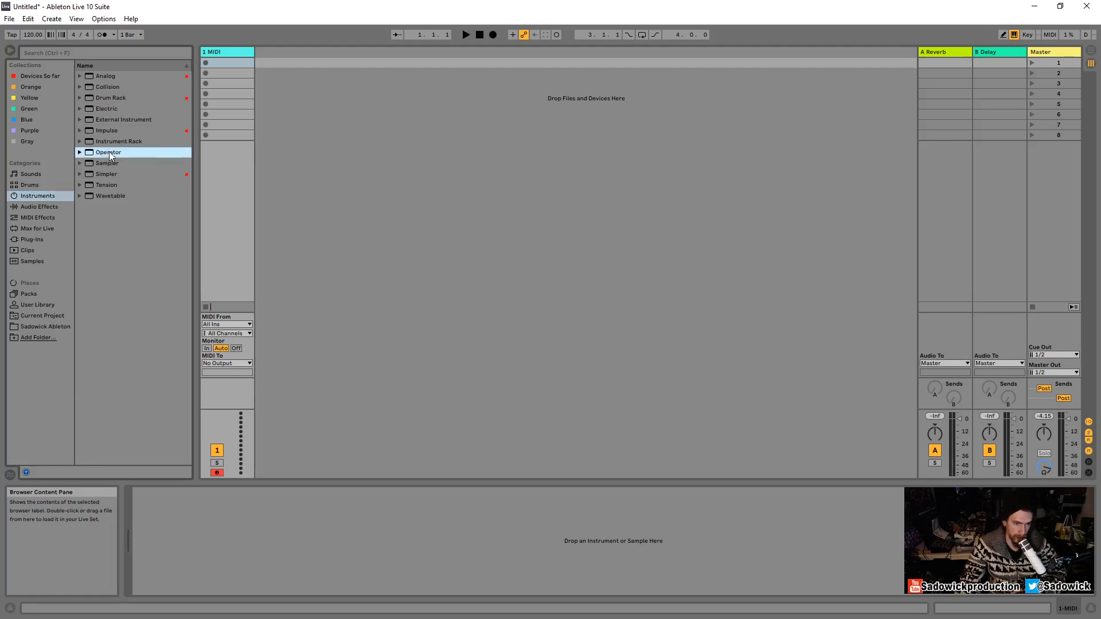
drag(218, 53, 218, 54)
click(218, 54)
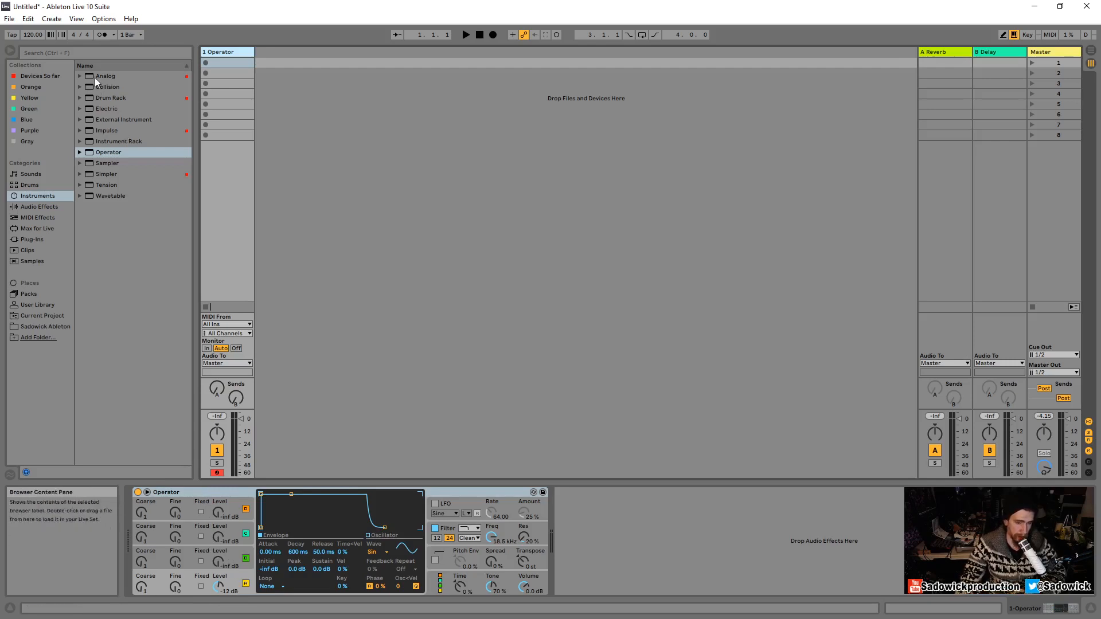
Add the Analog instrument on a new track and switch off its second oscillator
drag(101, 74, 342, 98)
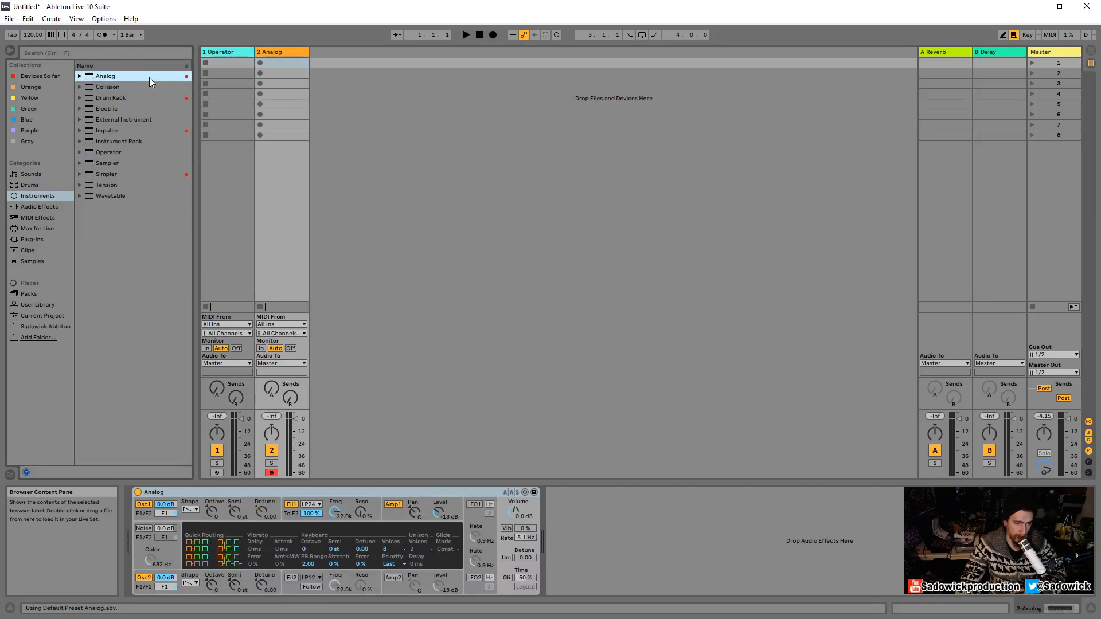
click(274, 49)
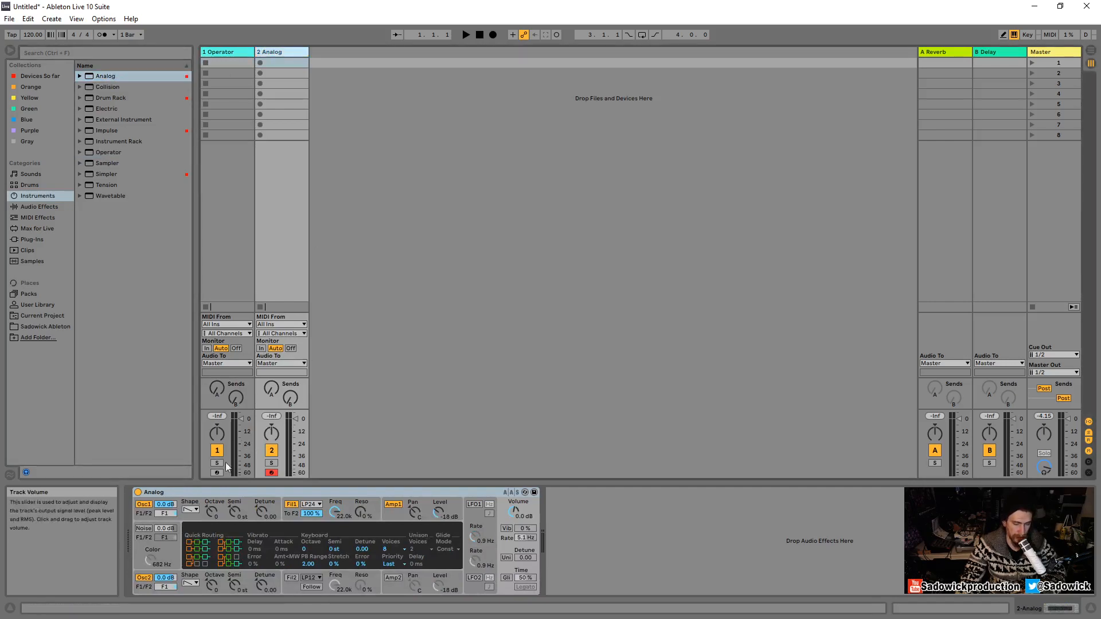
click(144, 579)
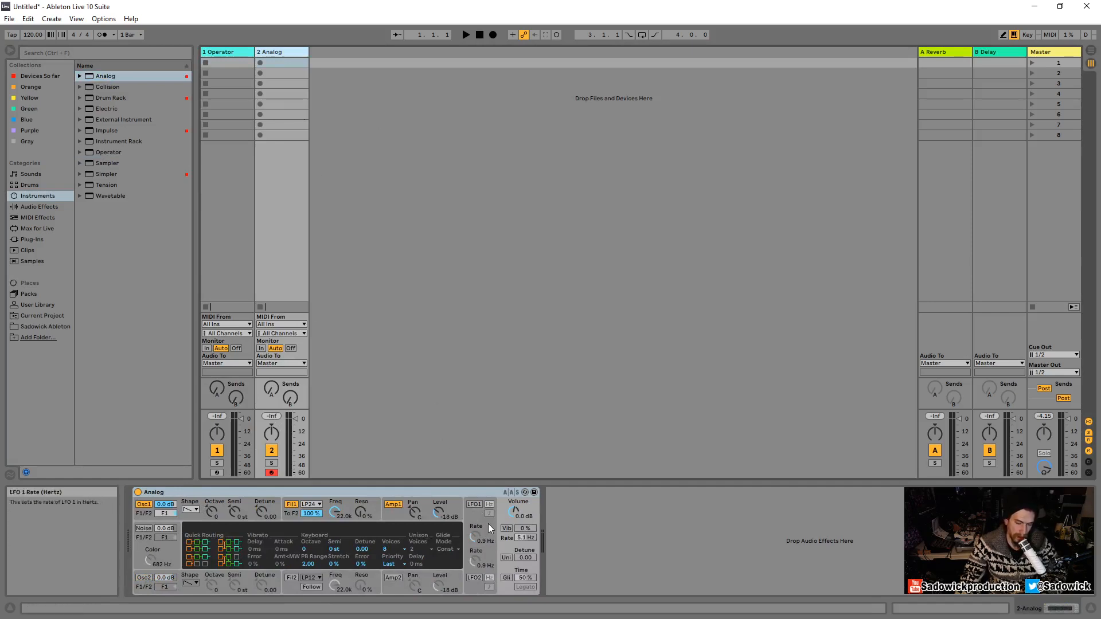
Shorten the release of Analog's amplifier 1 envelope to 29 ms
click(226, 502)
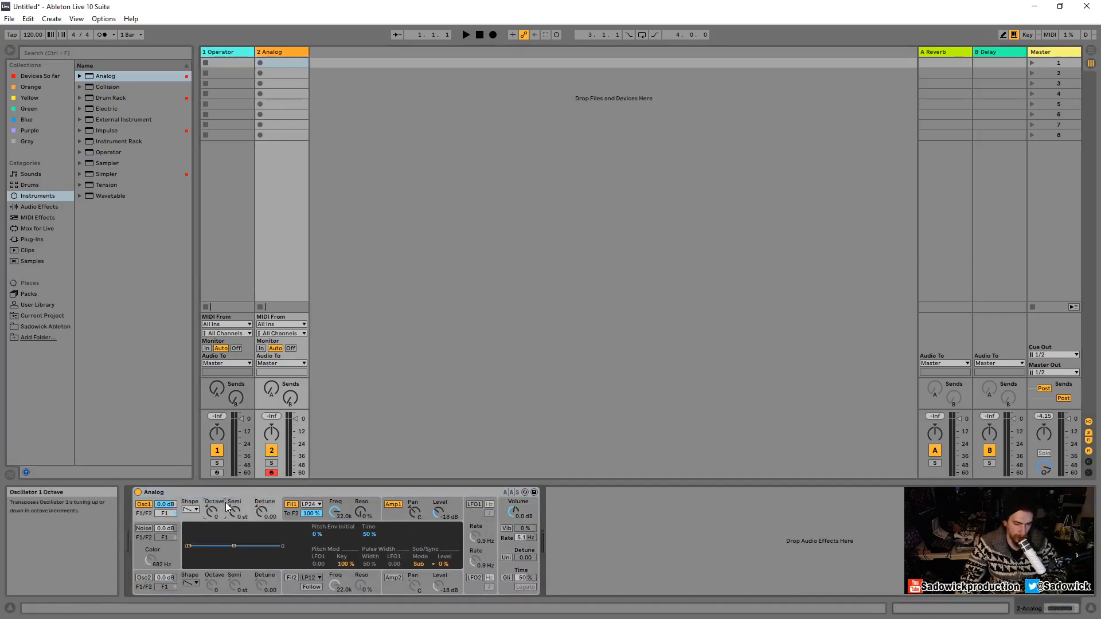
click(390, 514)
drag(204, 534, 202, 534)
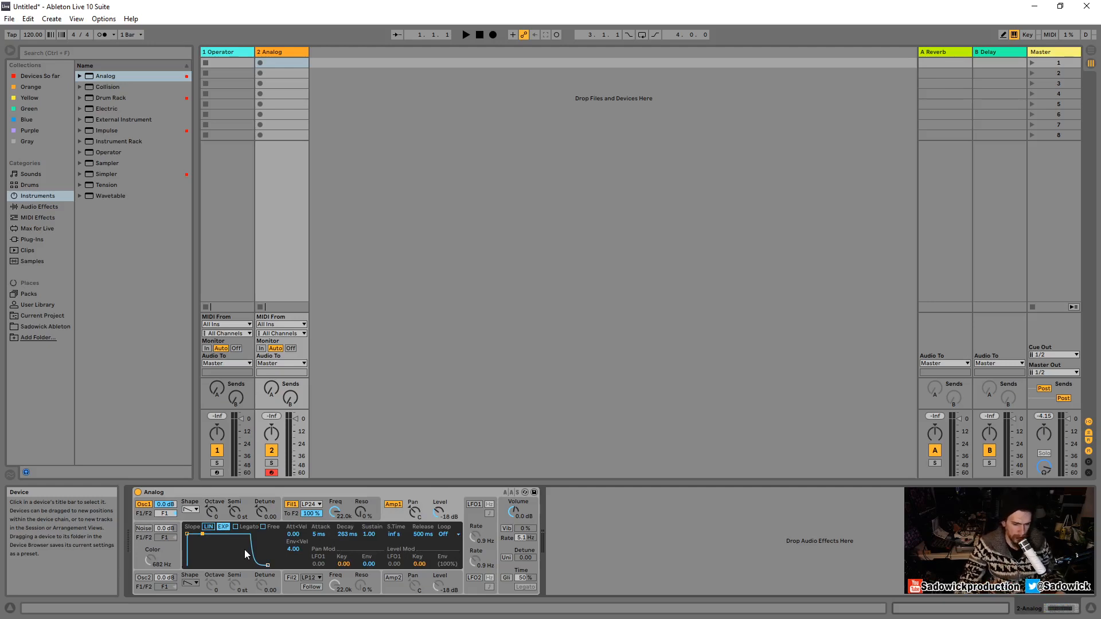
drag(267, 566, 257, 565)
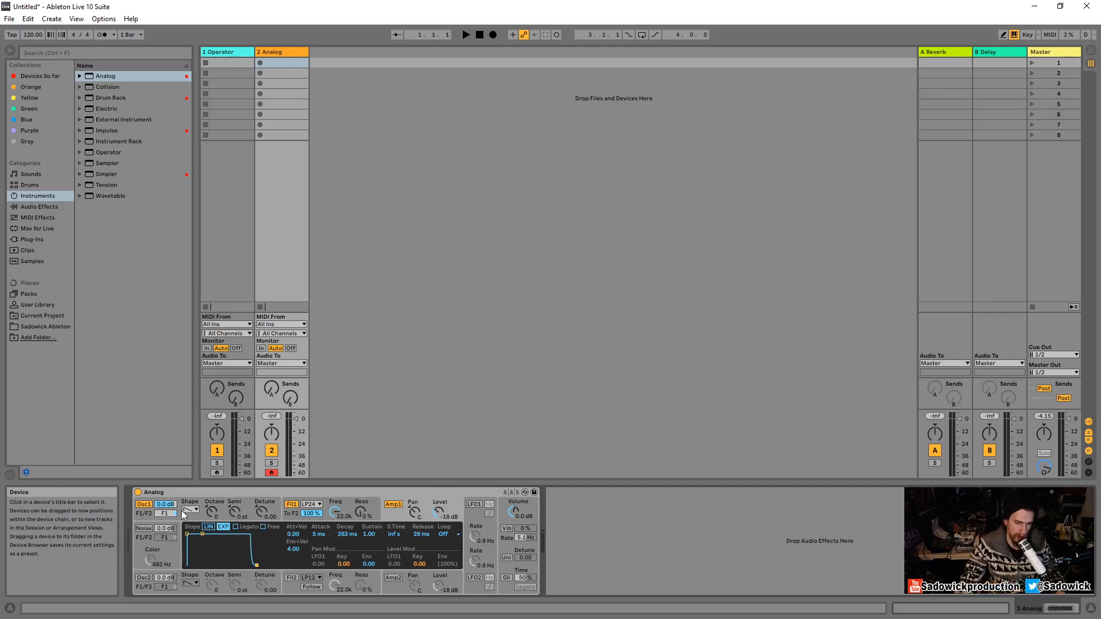
Change oscillator 1's shape to a sine wave and raise amplifier 1's level to -13 dB
click(192, 510)
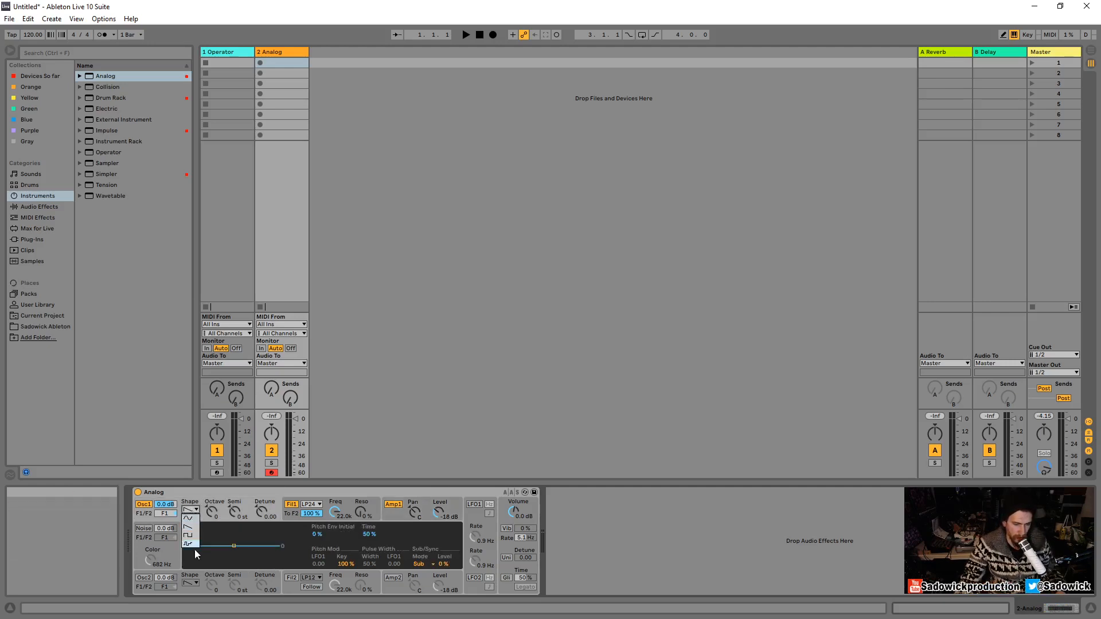
click(192, 519)
click(218, 491)
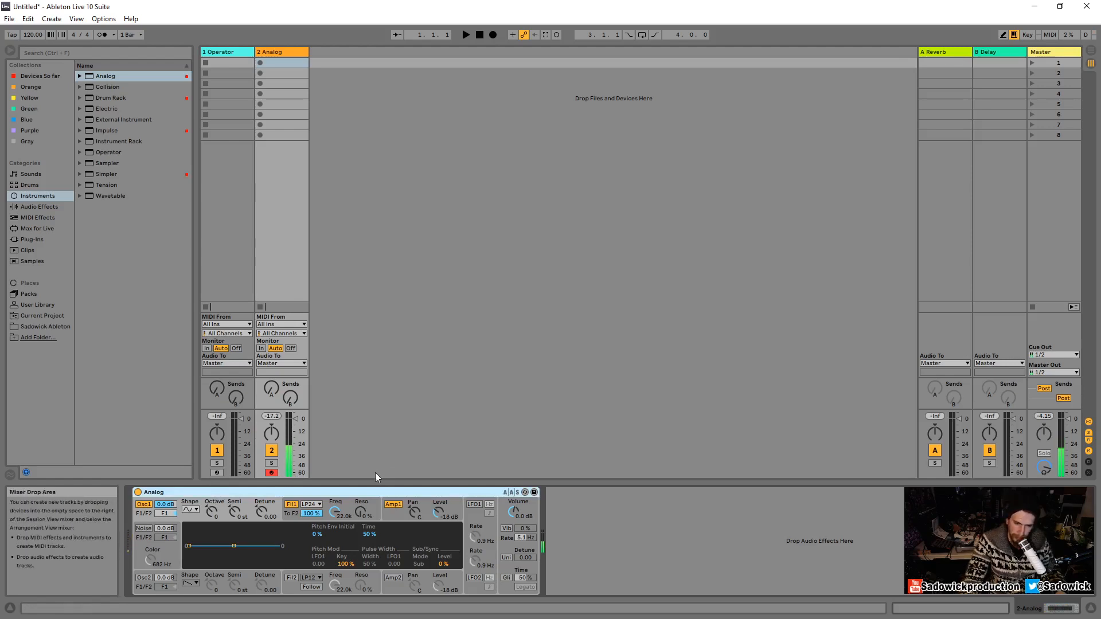
drag(439, 514, 438, 508)
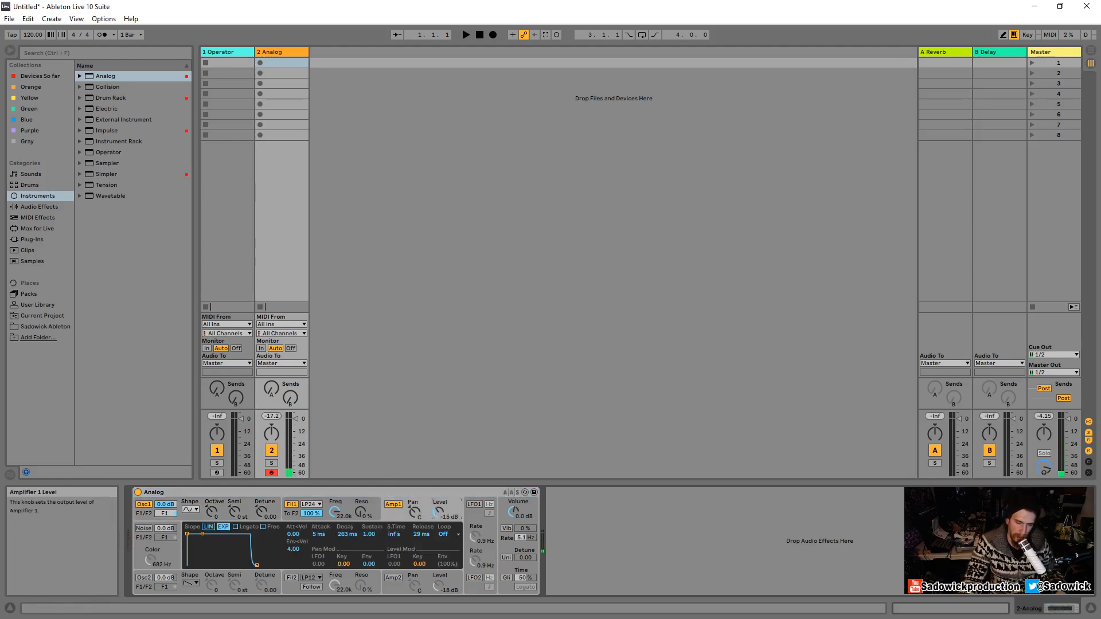
Enable Analog's LFO1 and set its rate to 2.4 Hz
click(248, 502)
click(475, 505)
click(477, 503)
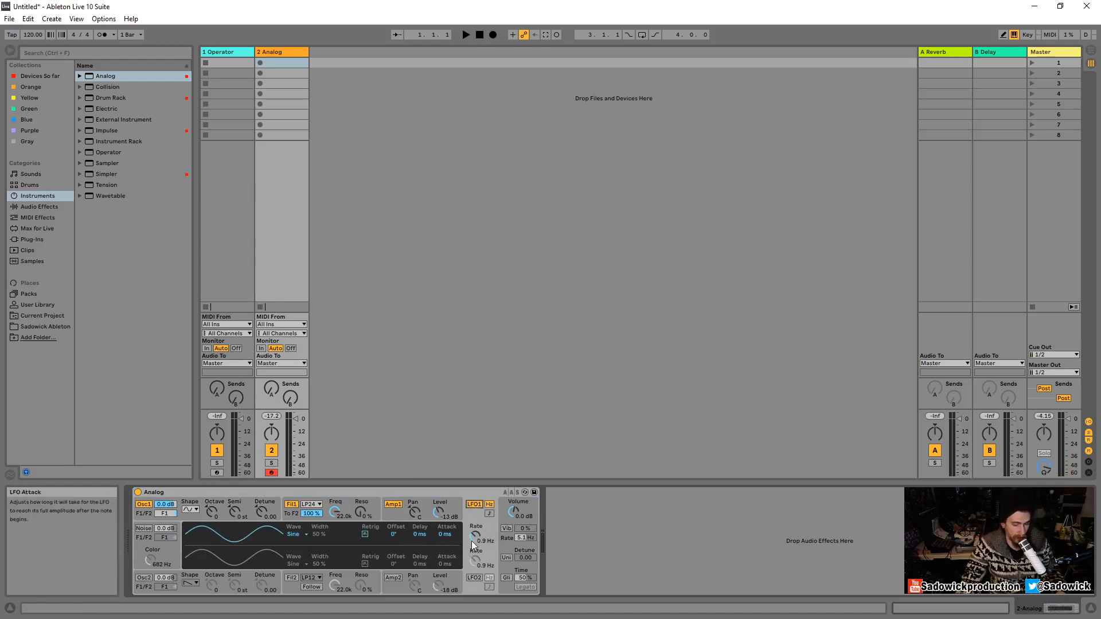
mouse_move(472, 541)
mouse_down()
mouse_move(474, 565)
mouse_move(474, 519)
mouse_move(472, 540)
mouse_up()
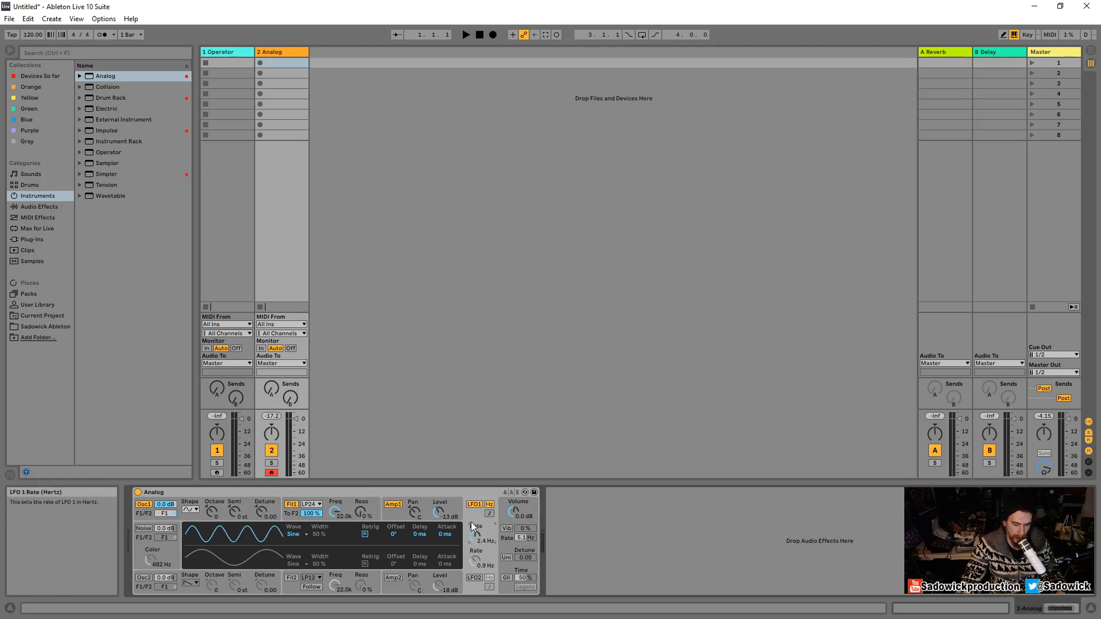
Try LFO1 pitch modulation and a semitone shift on oscillator 1, and reset both to zero
click(245, 503)
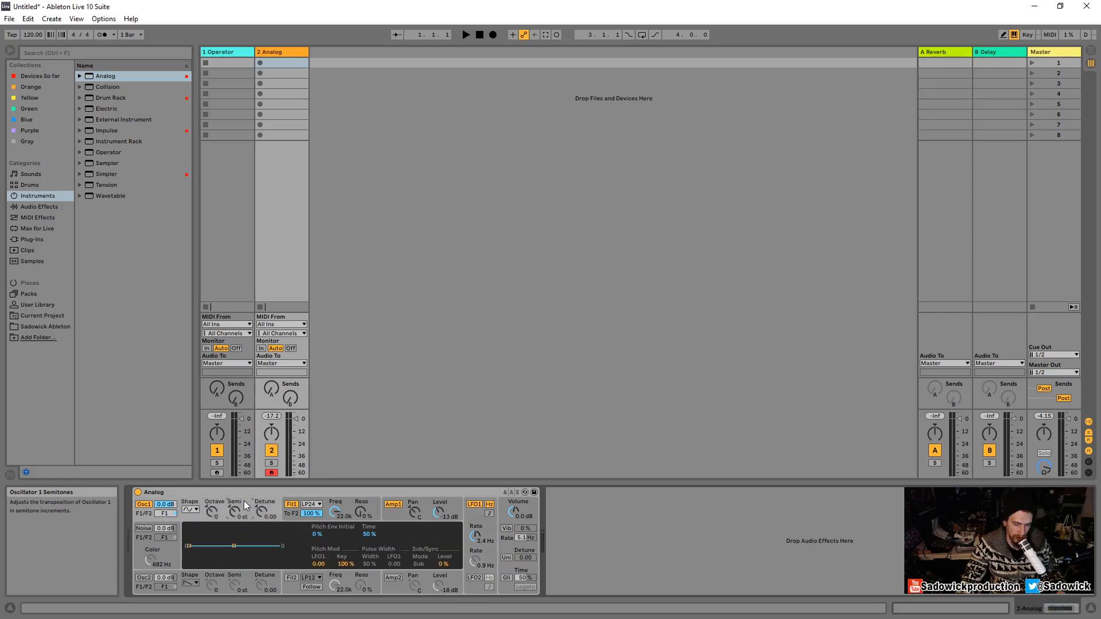
click(319, 565)
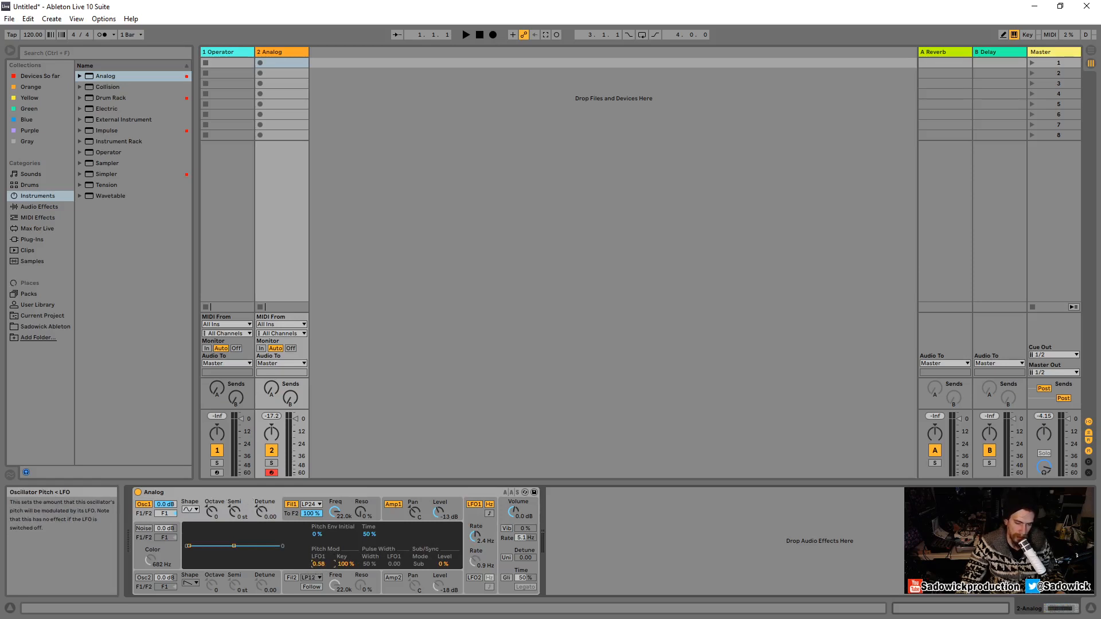
mouse_move(318, 565)
mouse_down()
mouse_move(318, 554)
mouse_move(319, 563)
mouse_up()
drag(321, 563, 322, 580)
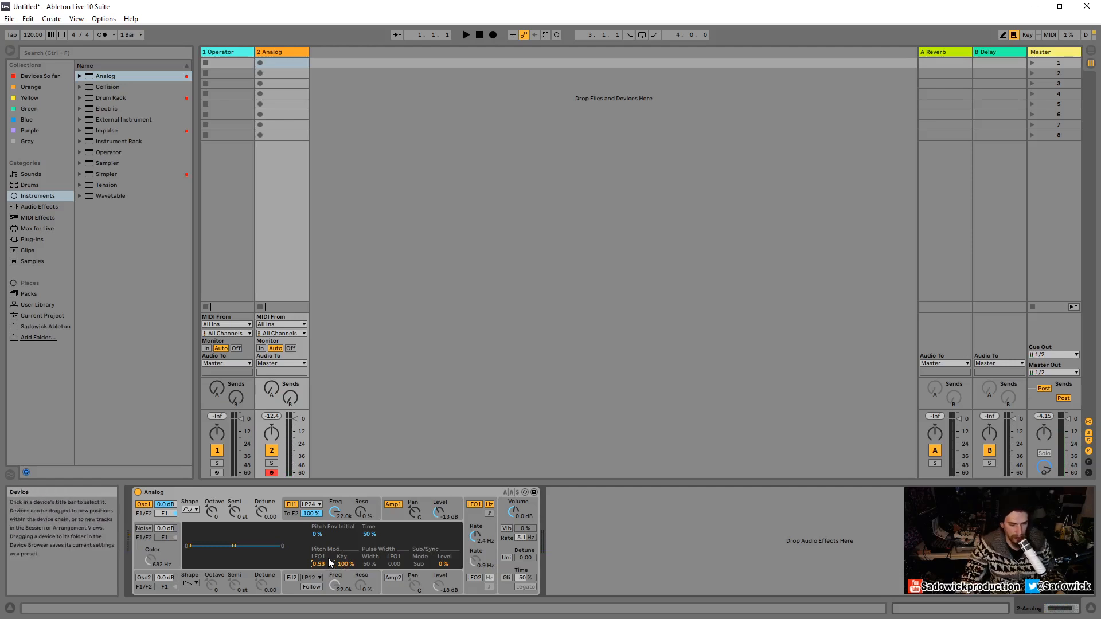
key(Delete)
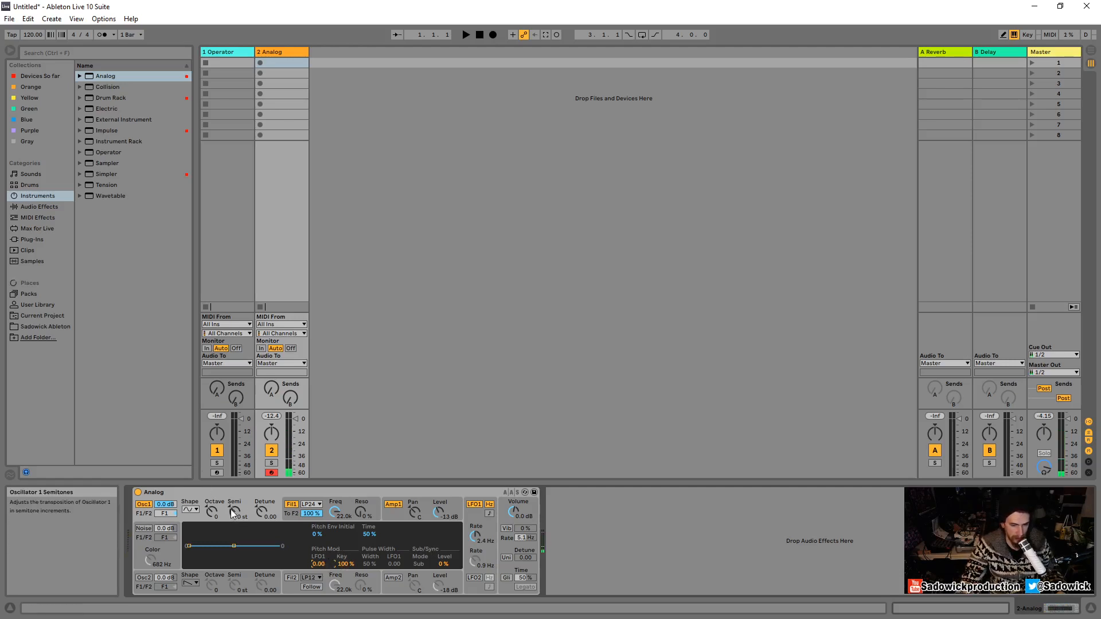
drag(235, 511, 234, 529)
key(Delete)
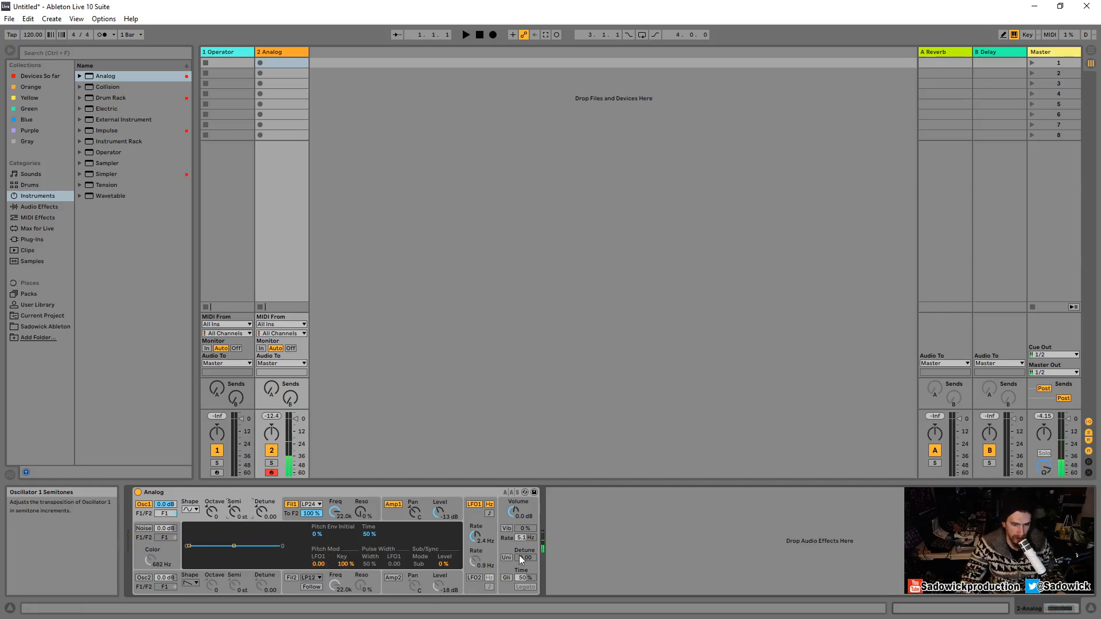
Set oscillator 1's LFO1 pitch modulation to 0.59 and raise the LFO1 rate to 17 Hz
mouse_move(319, 565)
mouse_down()
mouse_move(319, 548)
mouse_move(321, 563)
mouse_up()
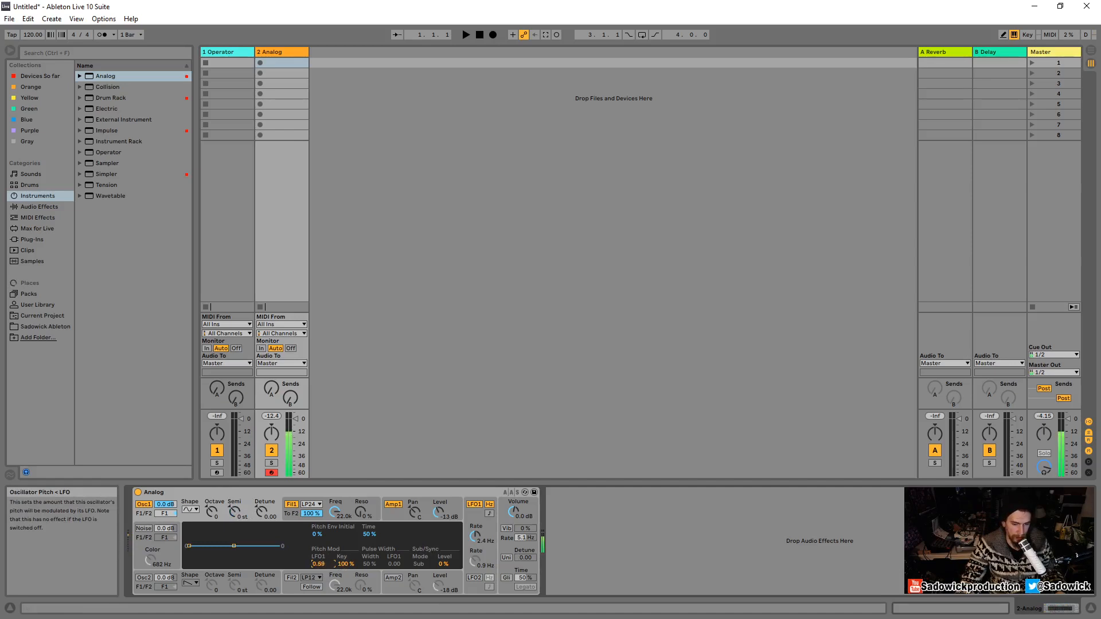
key(x)
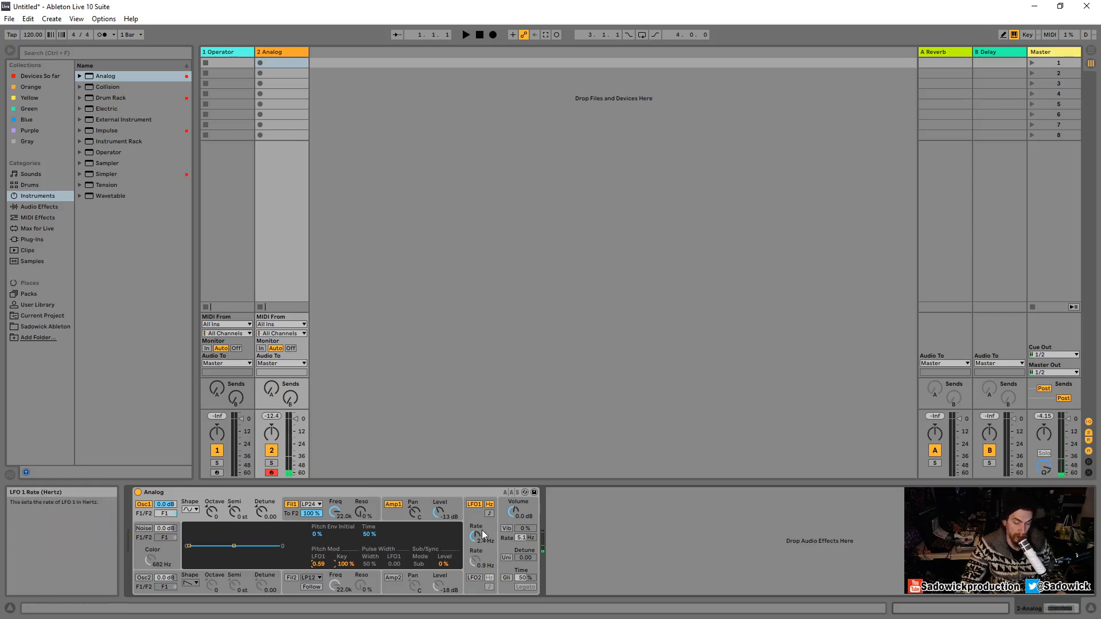
drag(476, 536, 475, 505)
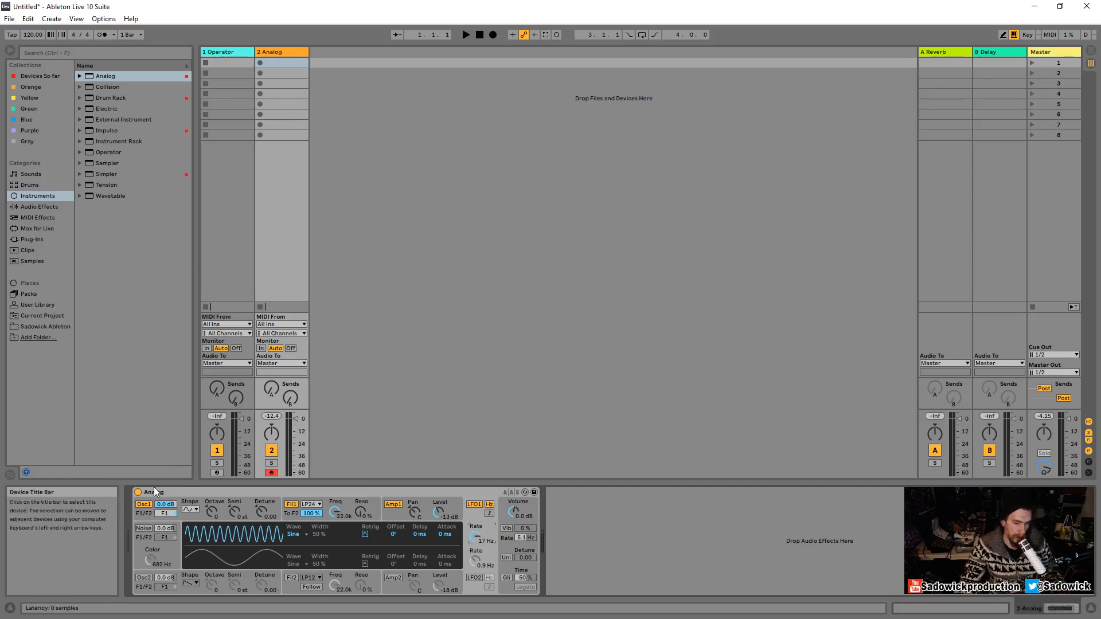
Delete the modified Analog track, arm the Operator track, and add a fresh default Analog on a new track
click(228, 47)
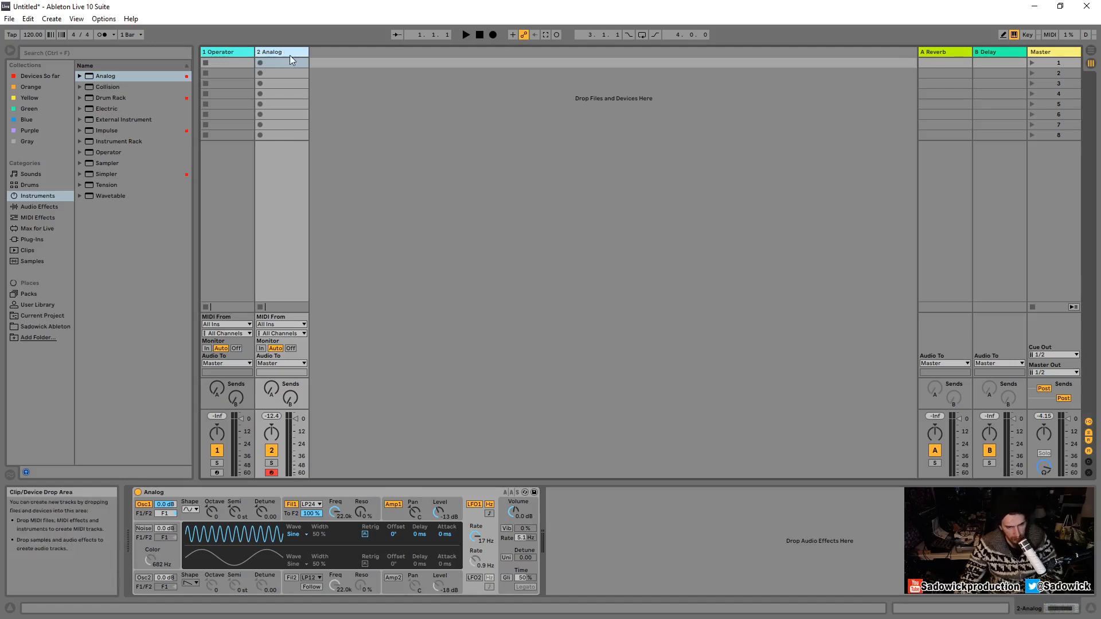
key(Delete)
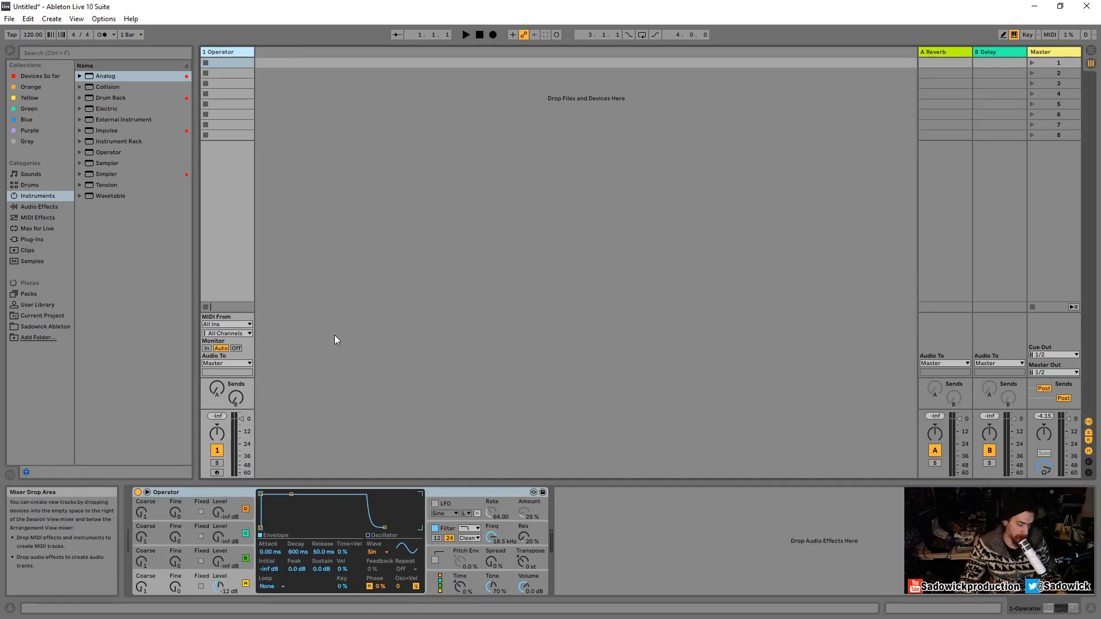
click(216, 473)
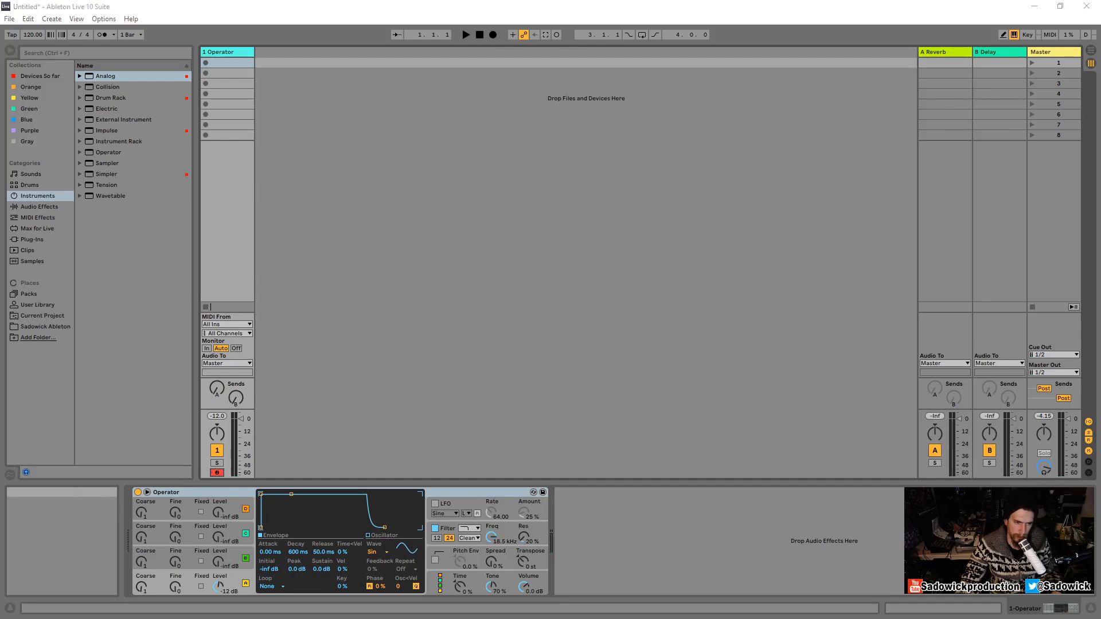
drag(116, 75, 285, 53)
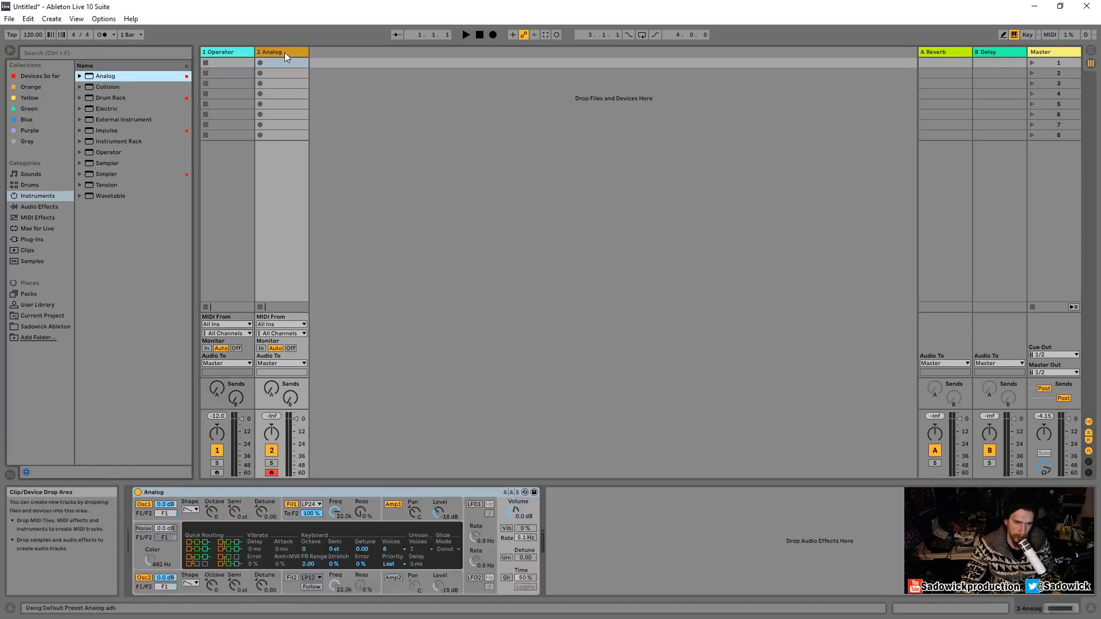
Enlarge the interface by setting Zoom Display to 141 % in the preferences
click(104, 20)
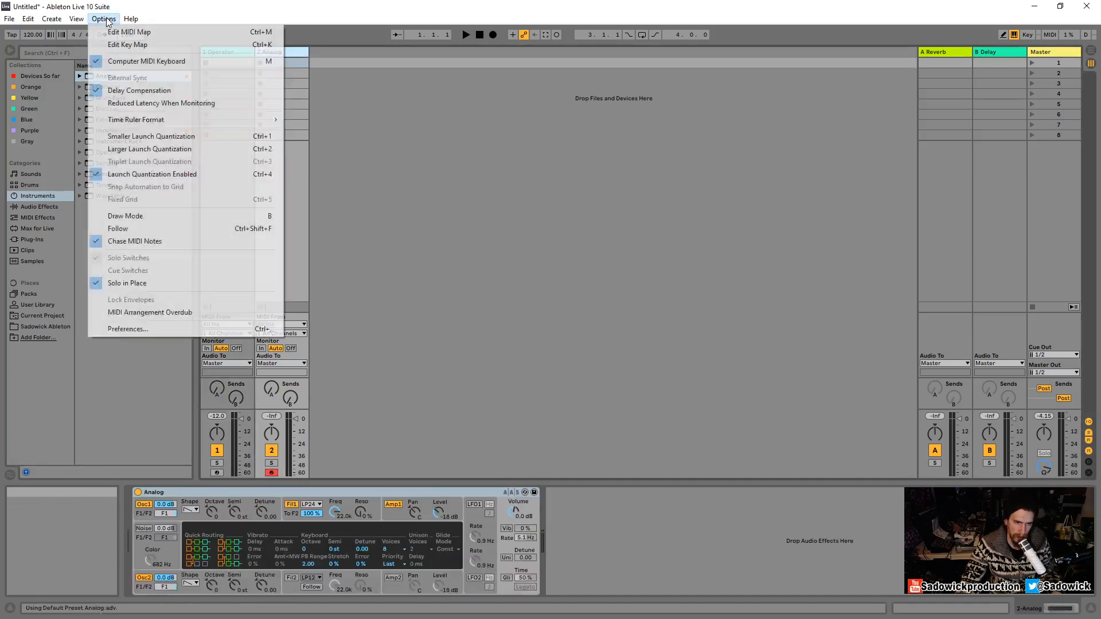
click(149, 329)
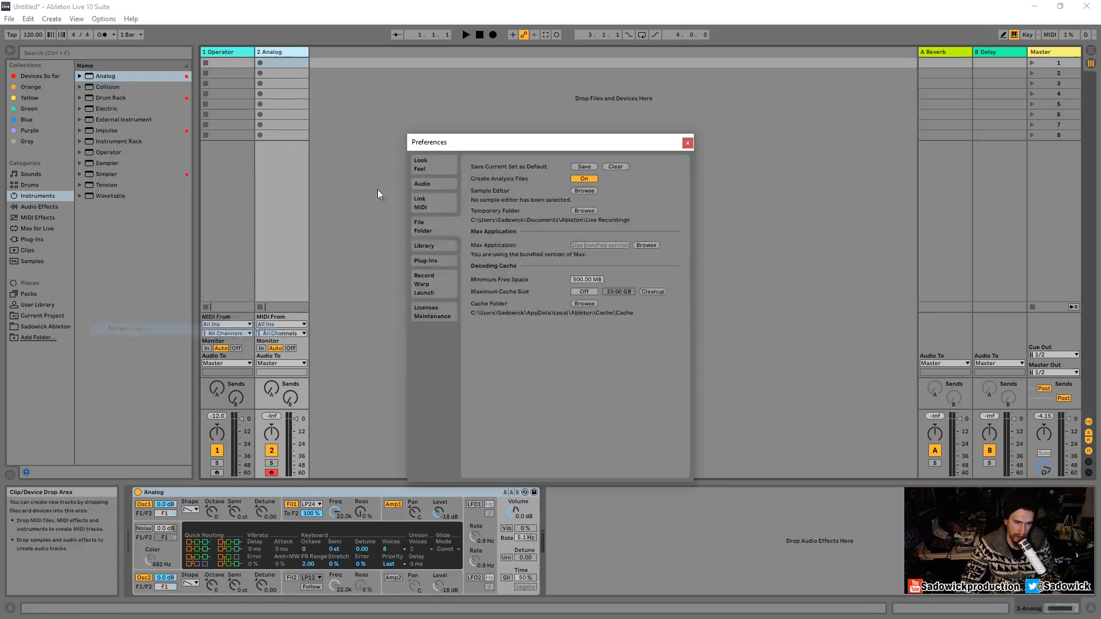
click(436, 169)
drag(583, 274, 583, 230)
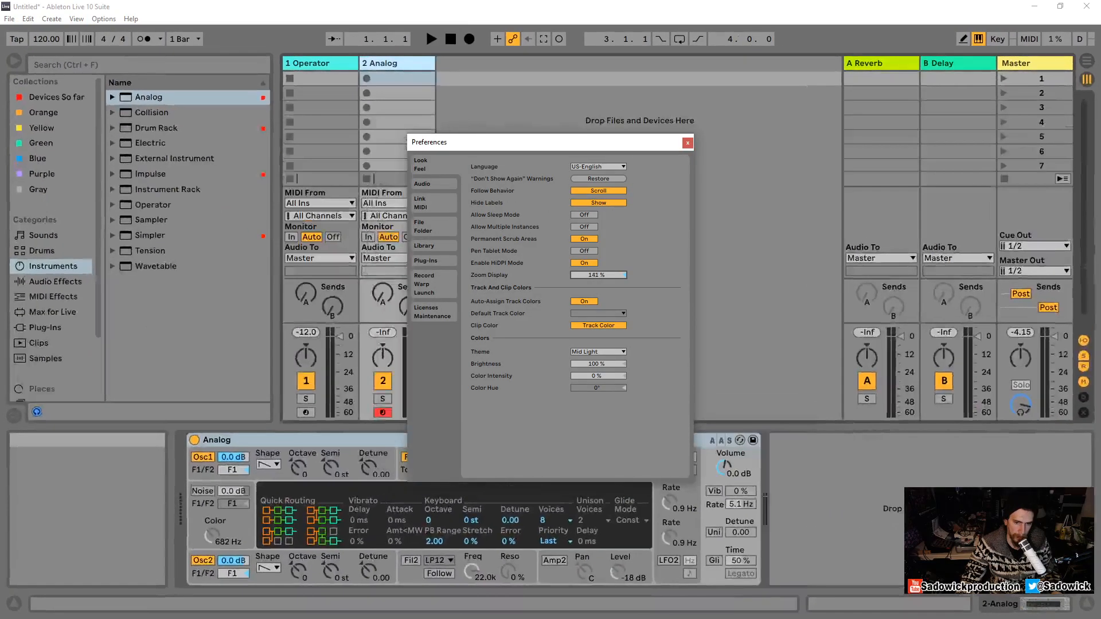
click(688, 141)
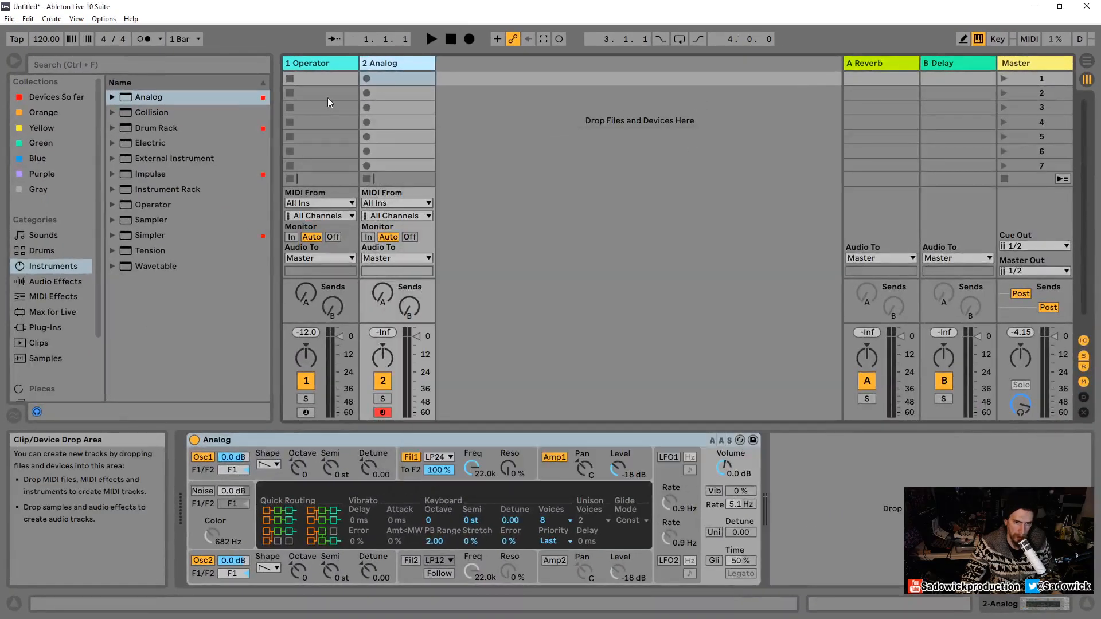
Narrow the browser and shrink the widths of the Operator and Analog tracks
drag(277, 133, 72, 131)
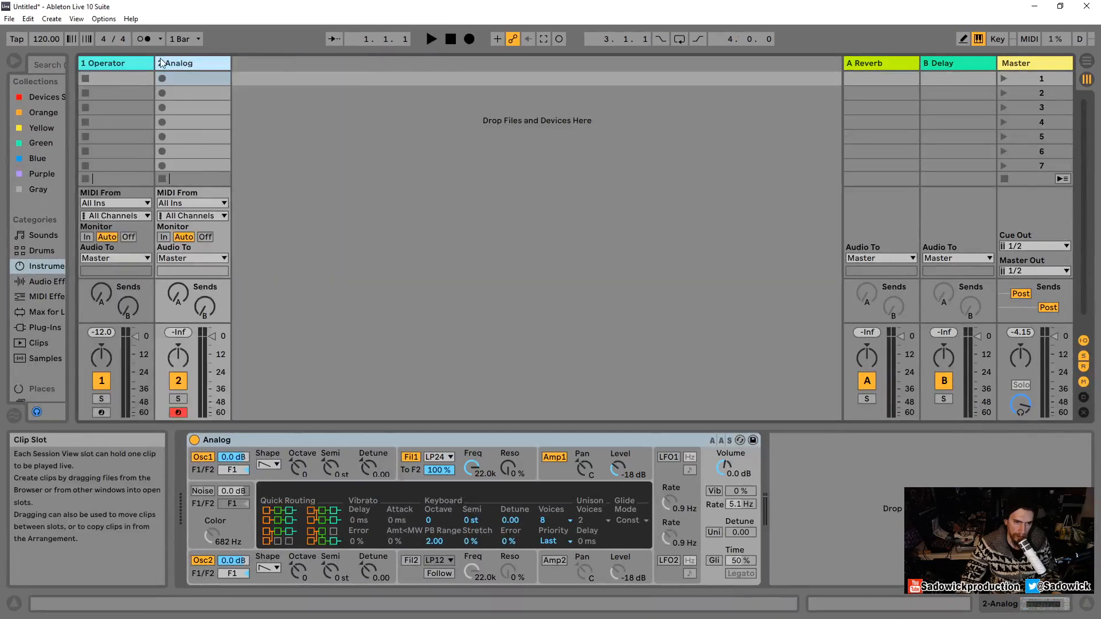
drag(154, 63, 109, 64)
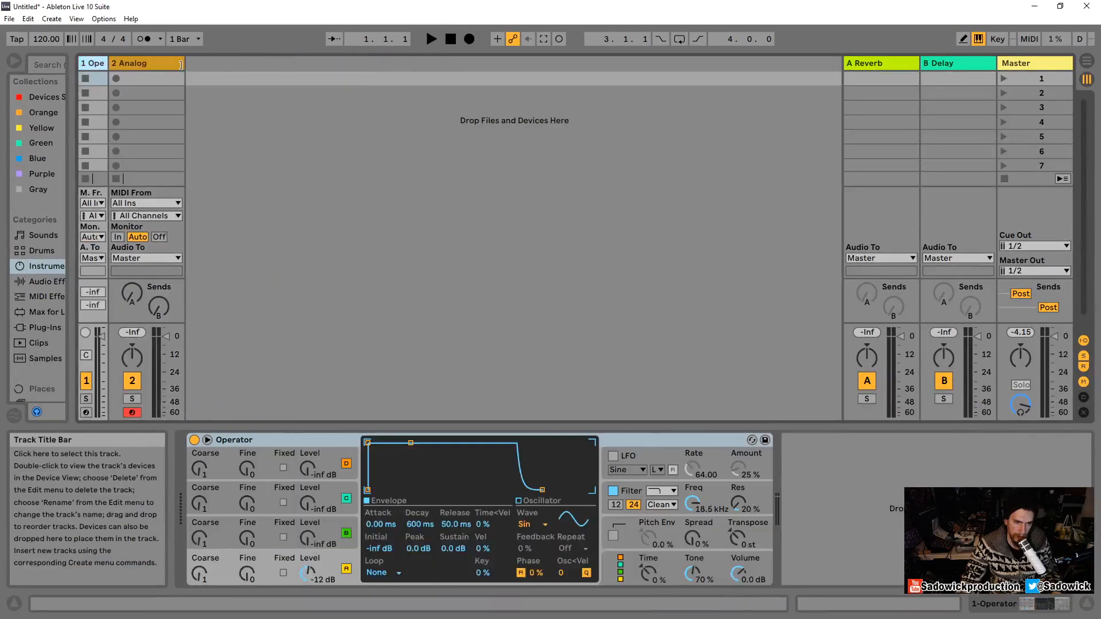
drag(180, 64, 153, 64)
Delete the Reverb and Delay return tracks
click(900, 63)
key(Delete)
key(Delete)
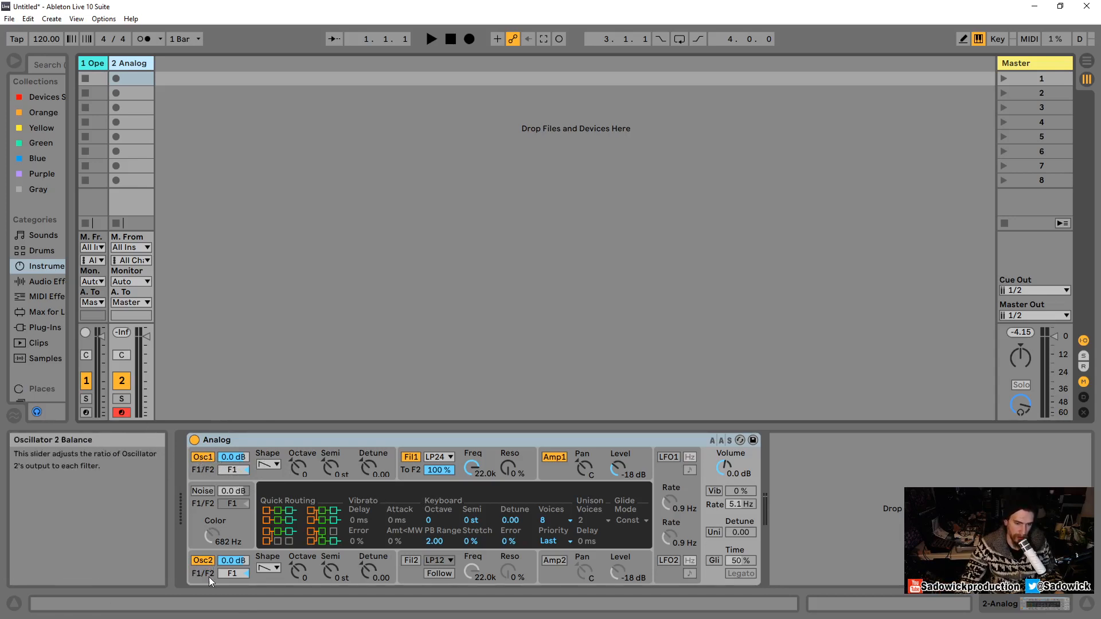
Select the Operator track and examine the controls of oscillator A
click(94, 63)
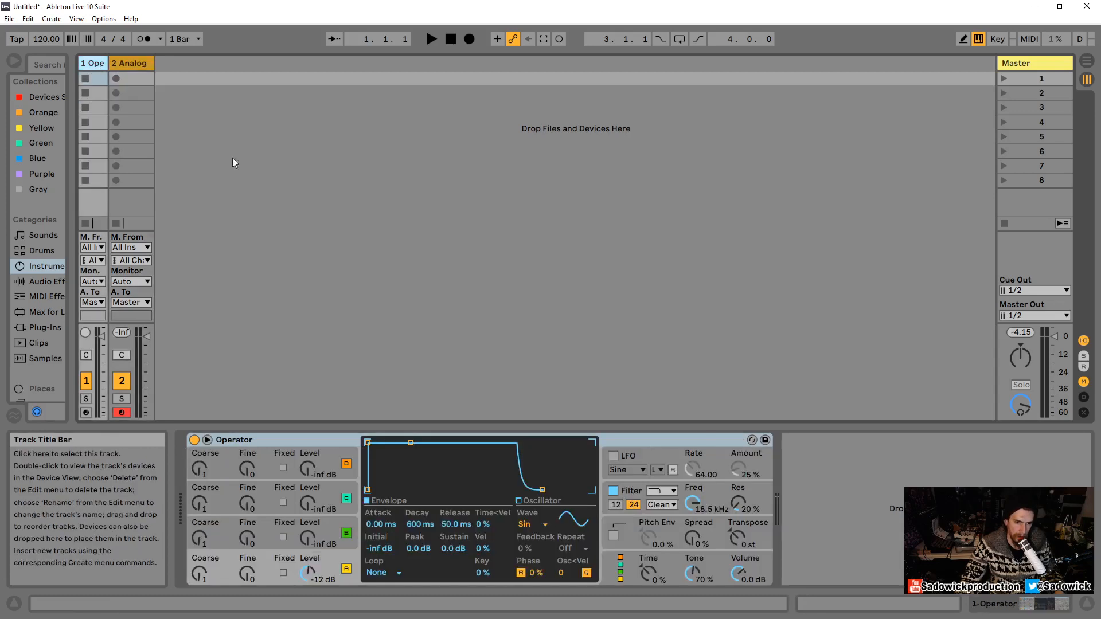
click(270, 556)
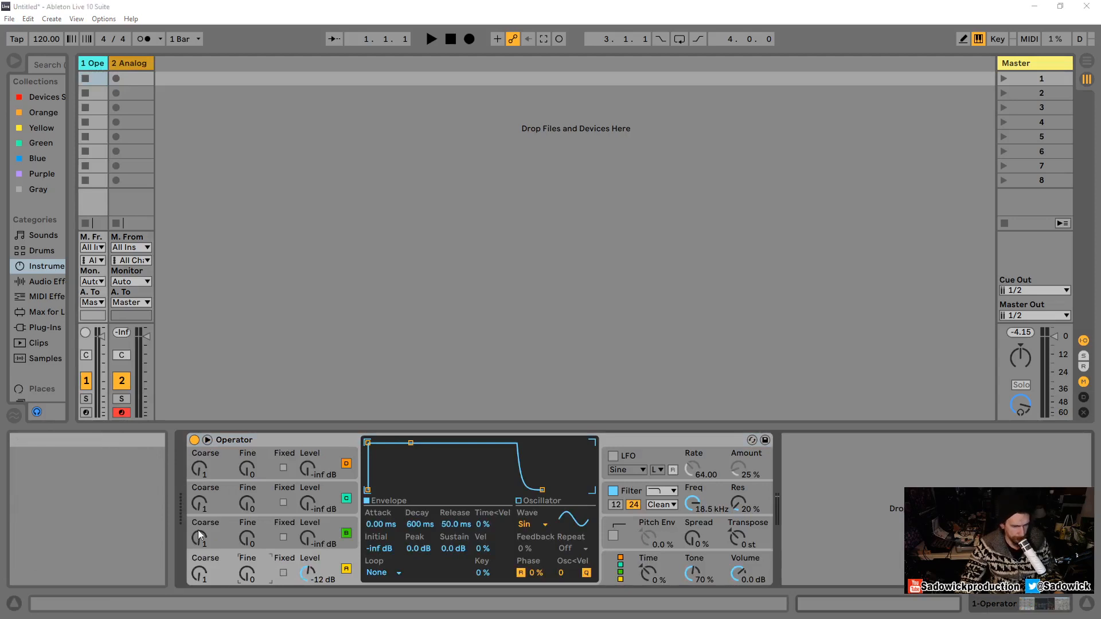
click(189, 550)
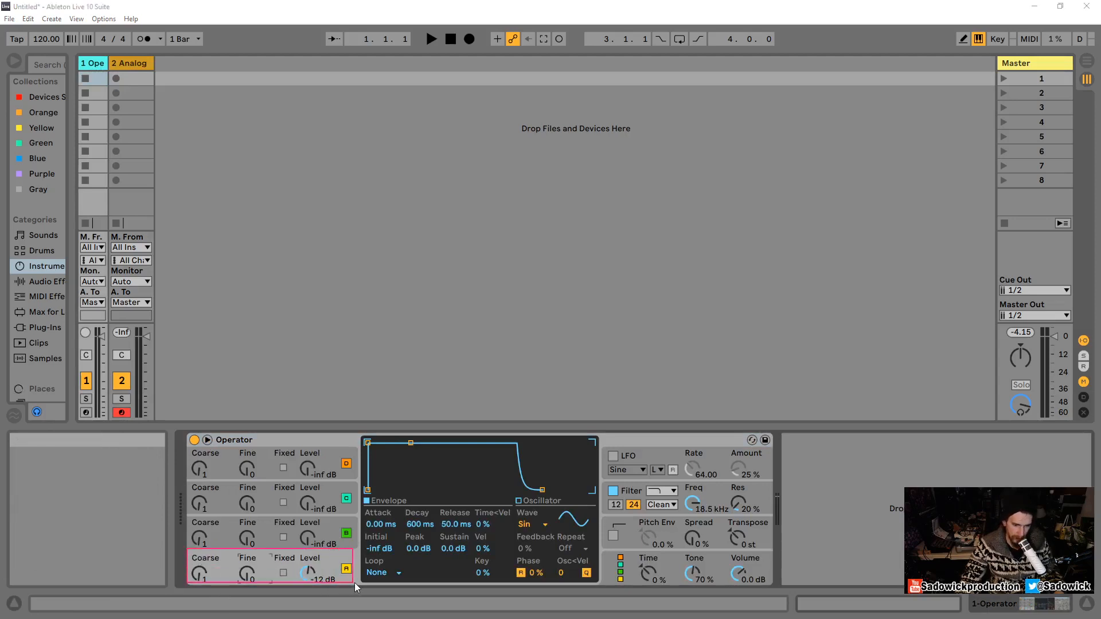
Outline Operator's oscillators B, C and D with annotation rectangles and compare them with the device on the Analog track
ctrl+click(187, 515)
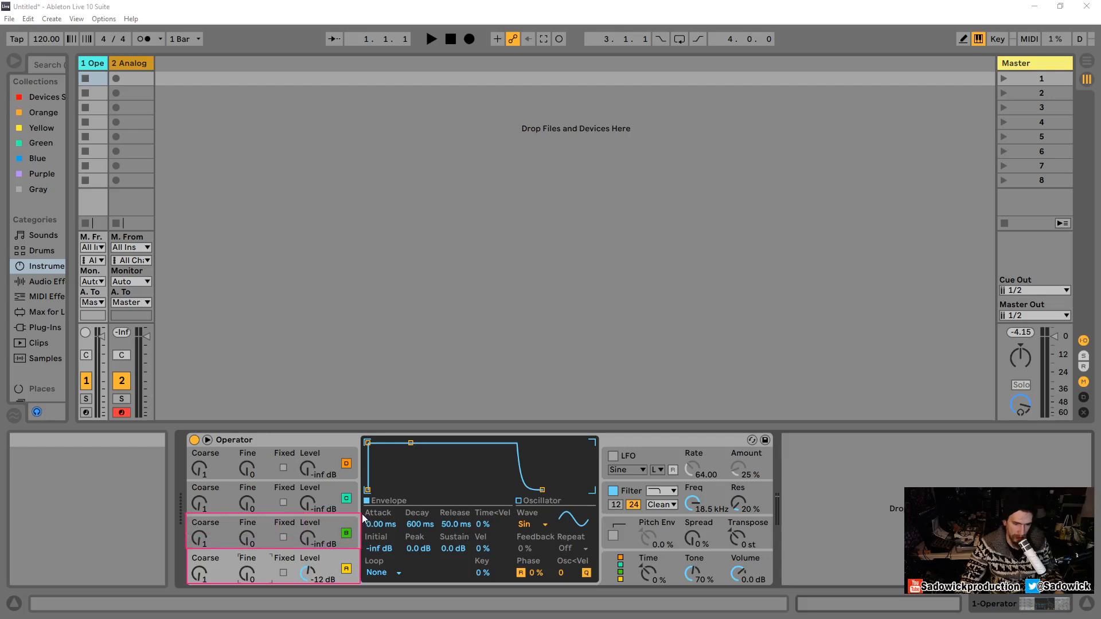
ctrl+click(188, 482)
mouse_move(188, 445)
mouse_down()
mouse_move(368, 486)
mouse_move(359, 479)
mouse_up()
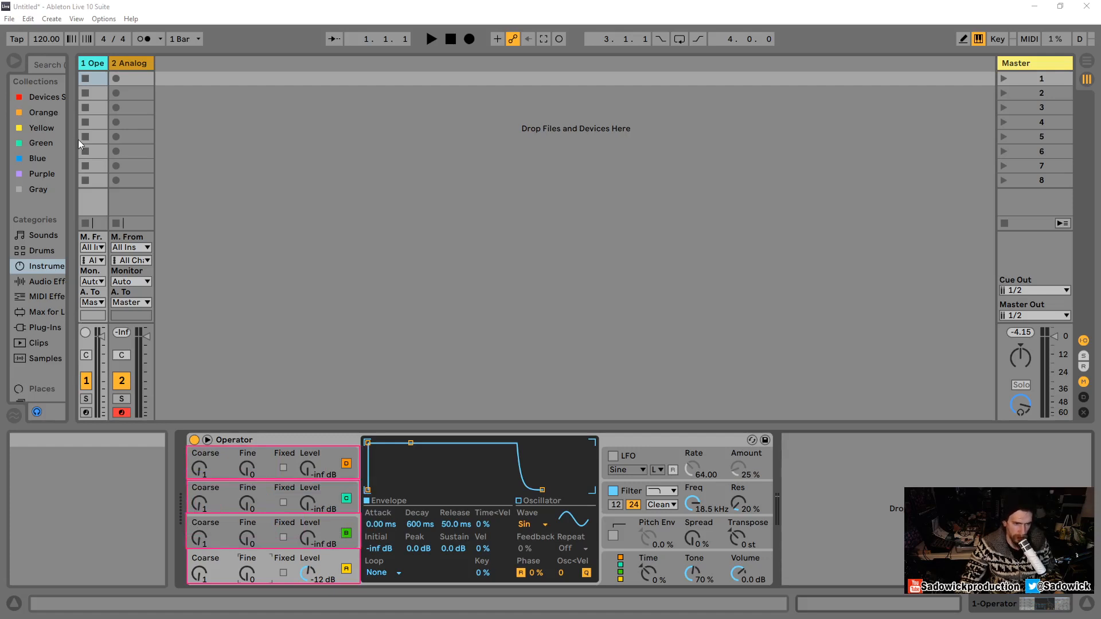
click(133, 64)
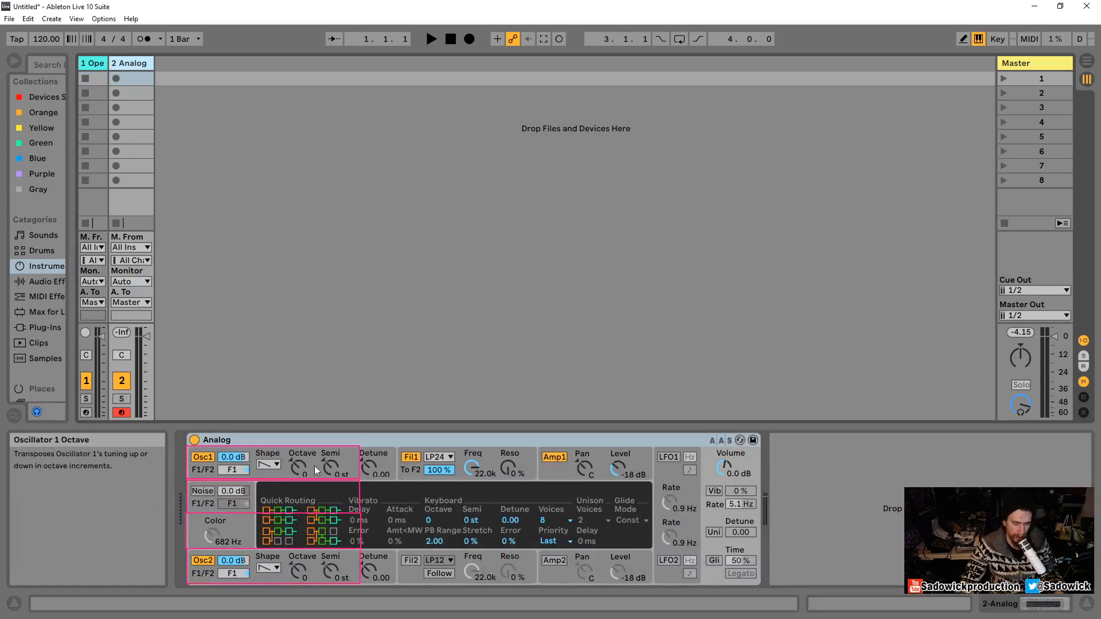
click(83, 63)
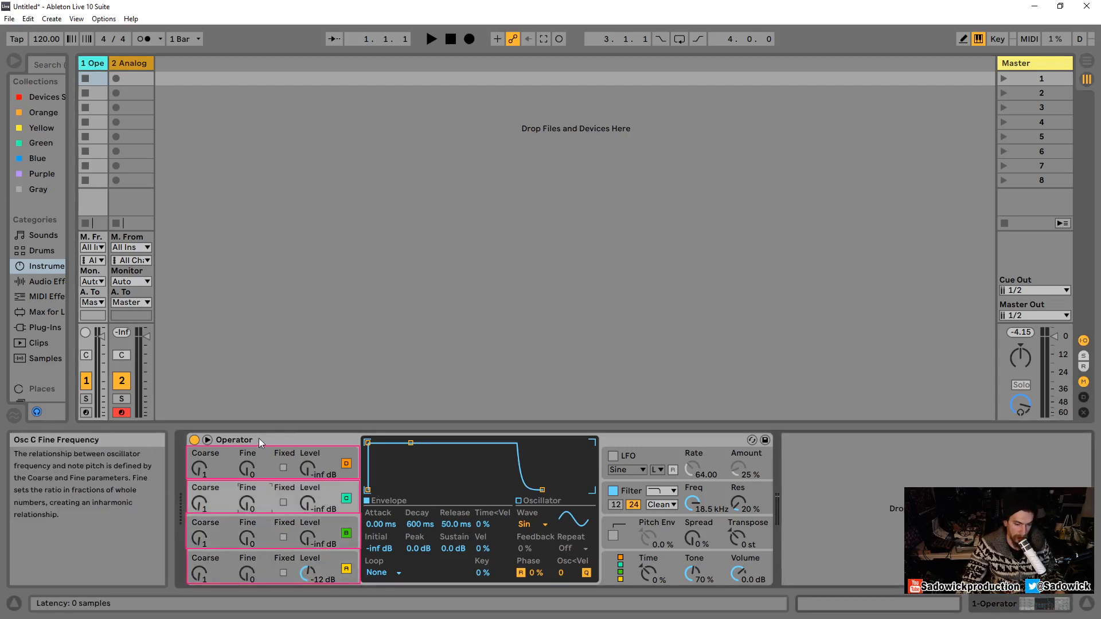
Examine each of Operator's four oscillators, A to D, and check the Analog device once more for comparison
click(265, 454)
click(262, 559)
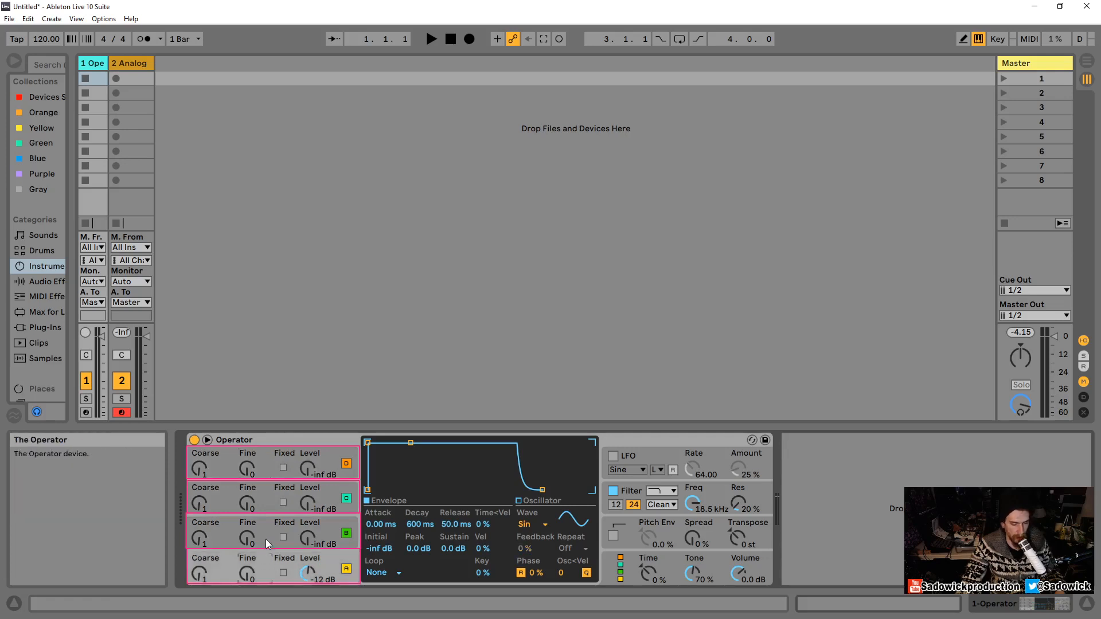
click(263, 523)
click(264, 485)
click(262, 450)
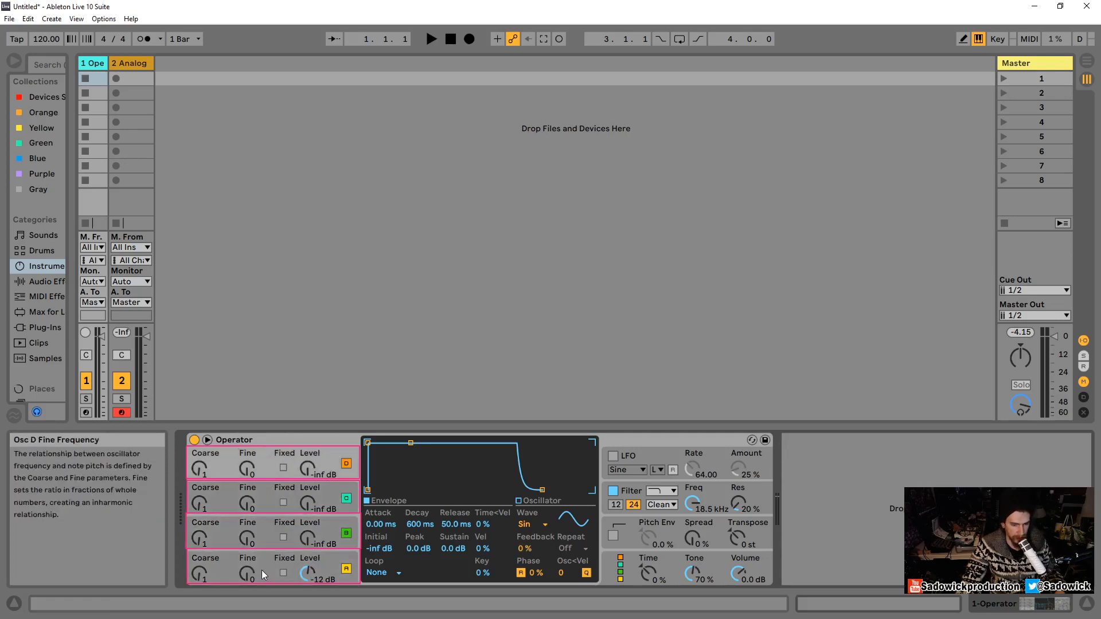
click(262, 561)
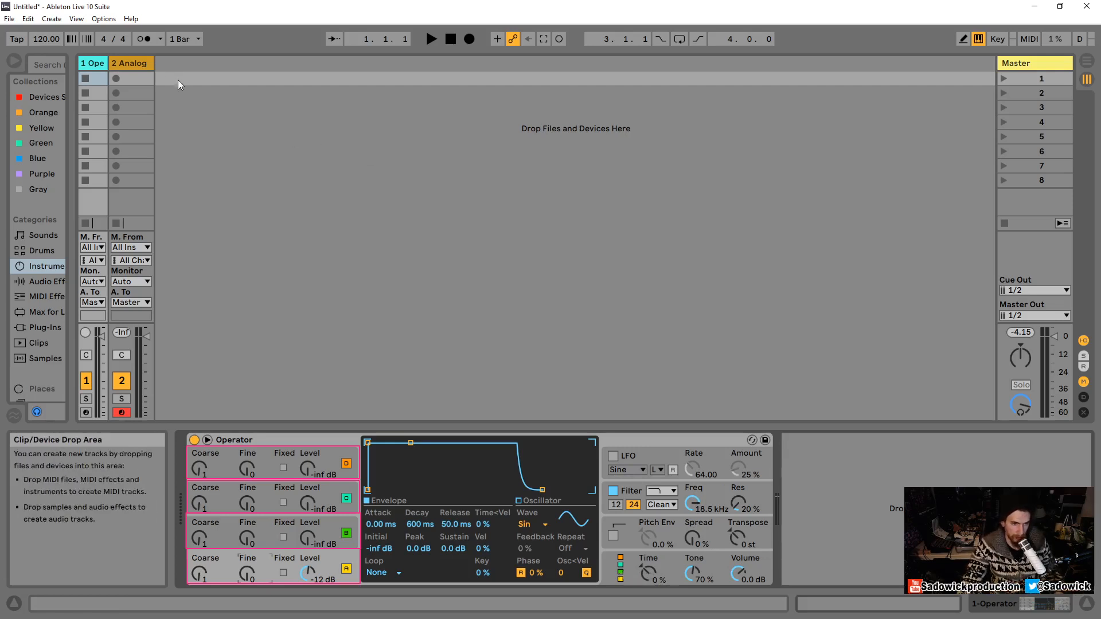
click(131, 63)
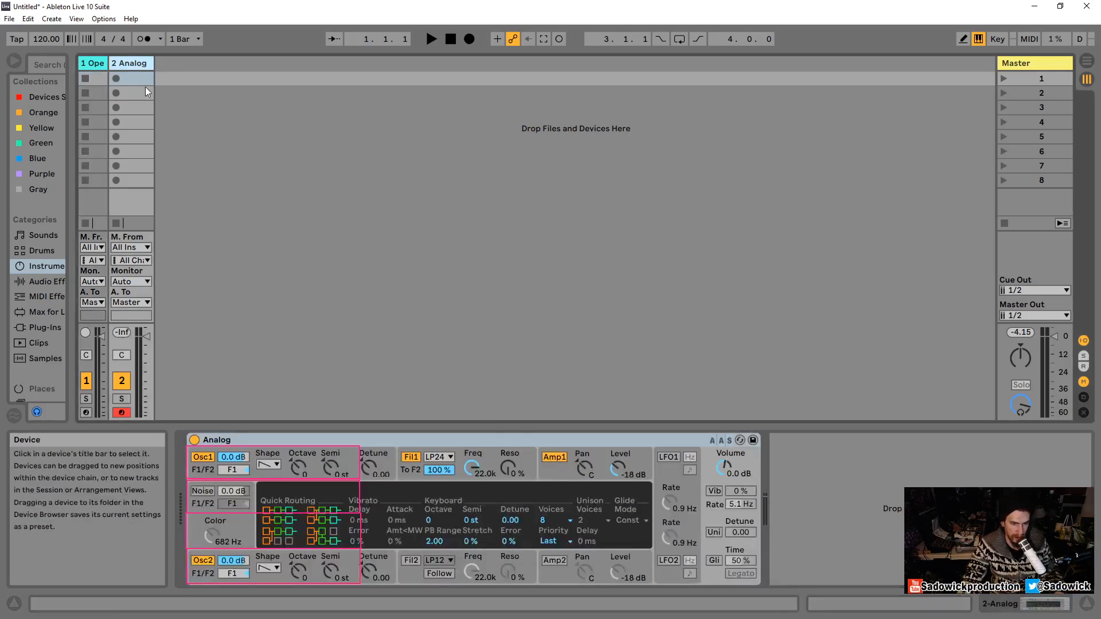
click(88, 62)
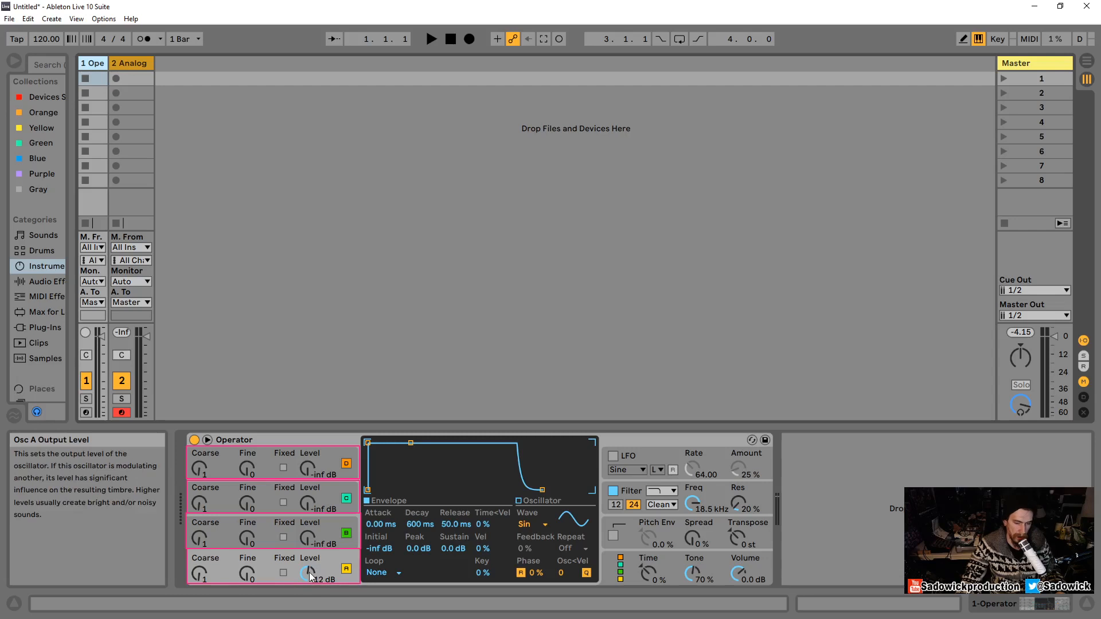
click(331, 561)
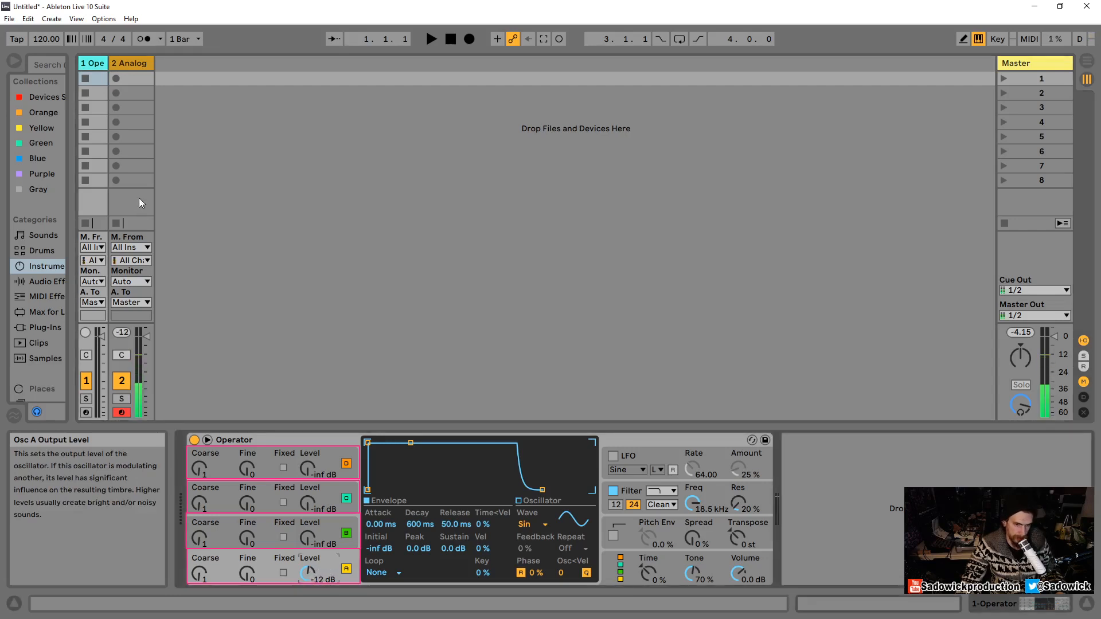
Arm the Operator track for recording and delete the Analog track
click(87, 413)
right_click(136, 63)
click(148, 121)
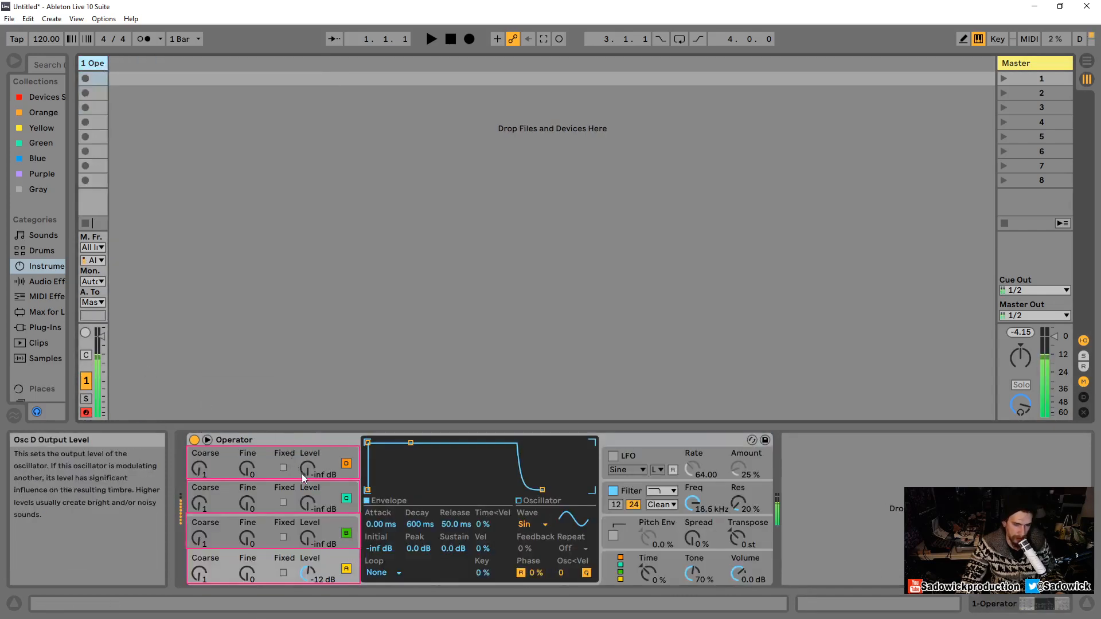
View the waveforms available for oscillator A, keeping its current sine wave
click(531, 525)
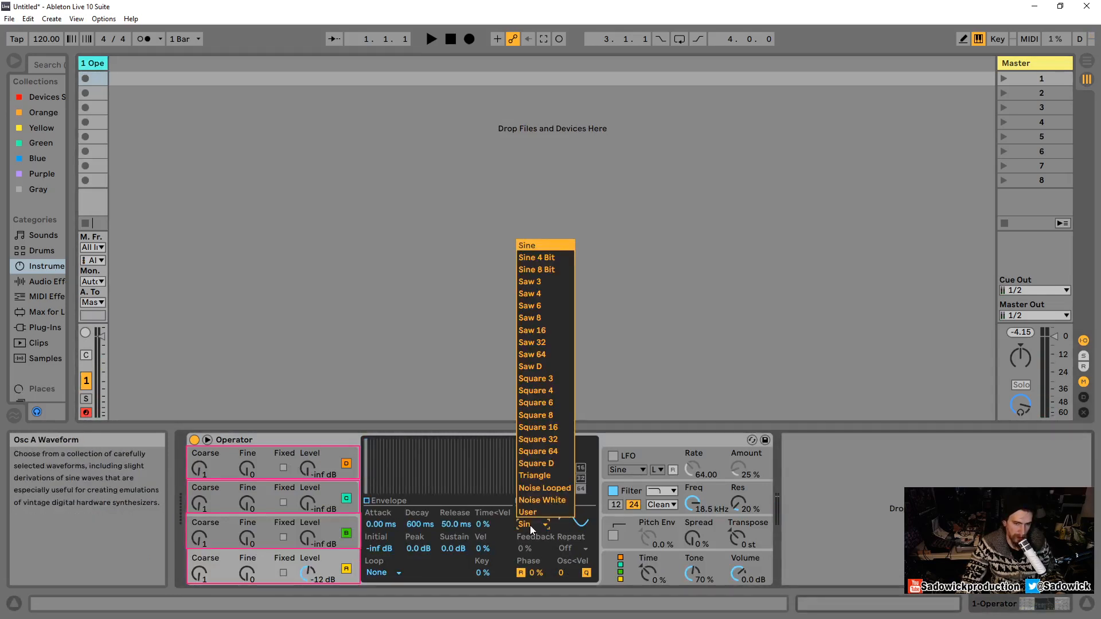
click(529, 525)
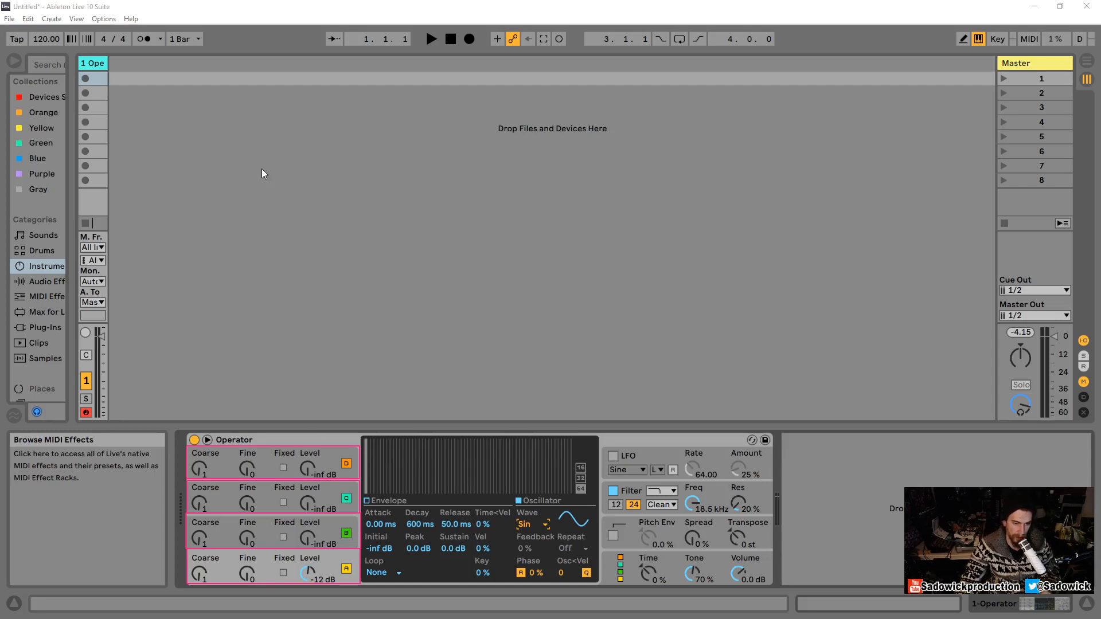
Draw two stacked annotation boxes in the empty session area, labelled "op B" above and "op A" below
mouse_move(262, 169)
mouse_down()
mouse_move(366, 235)
mouse_move(395, 218)
mouse_move(387, 206)
mouse_up()
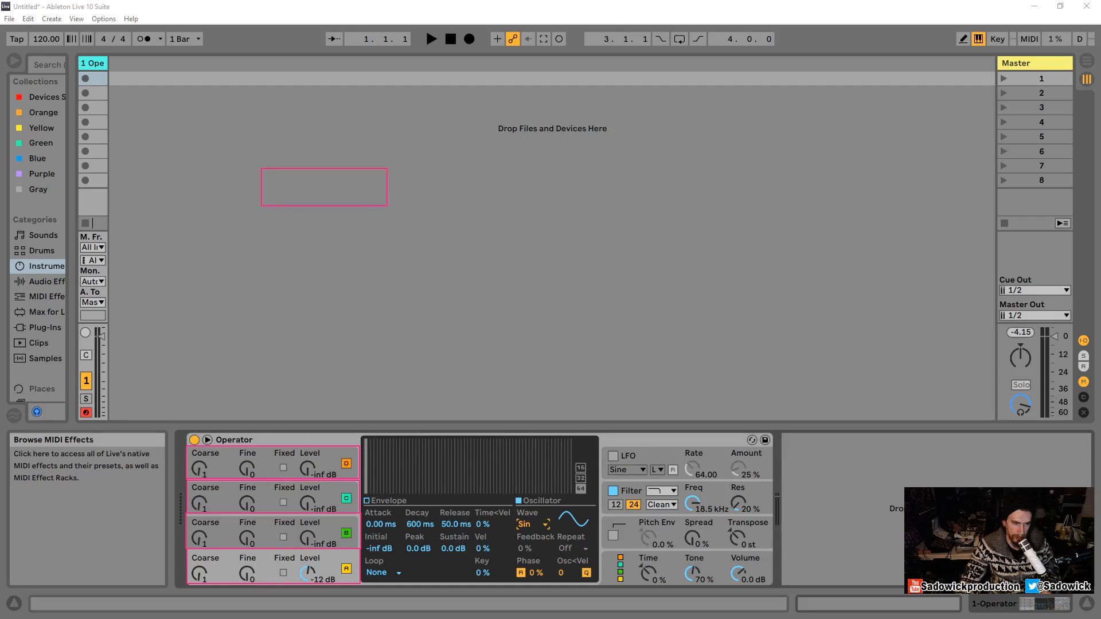
key(Escape)
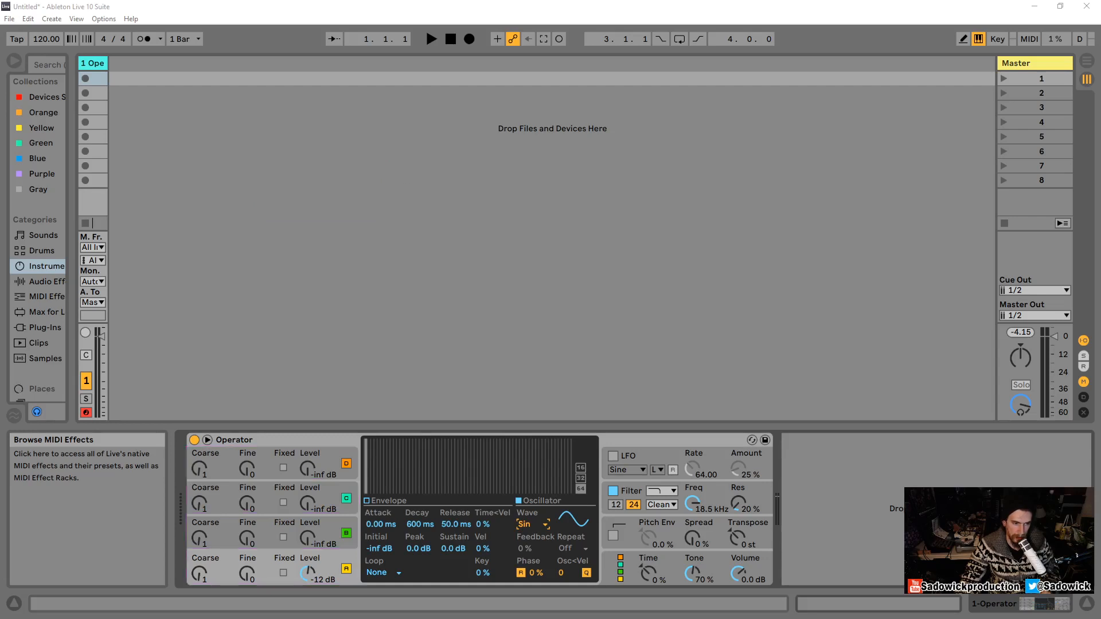
drag(383, 214, 409, 211)
drag(269, 241, 408, 285)
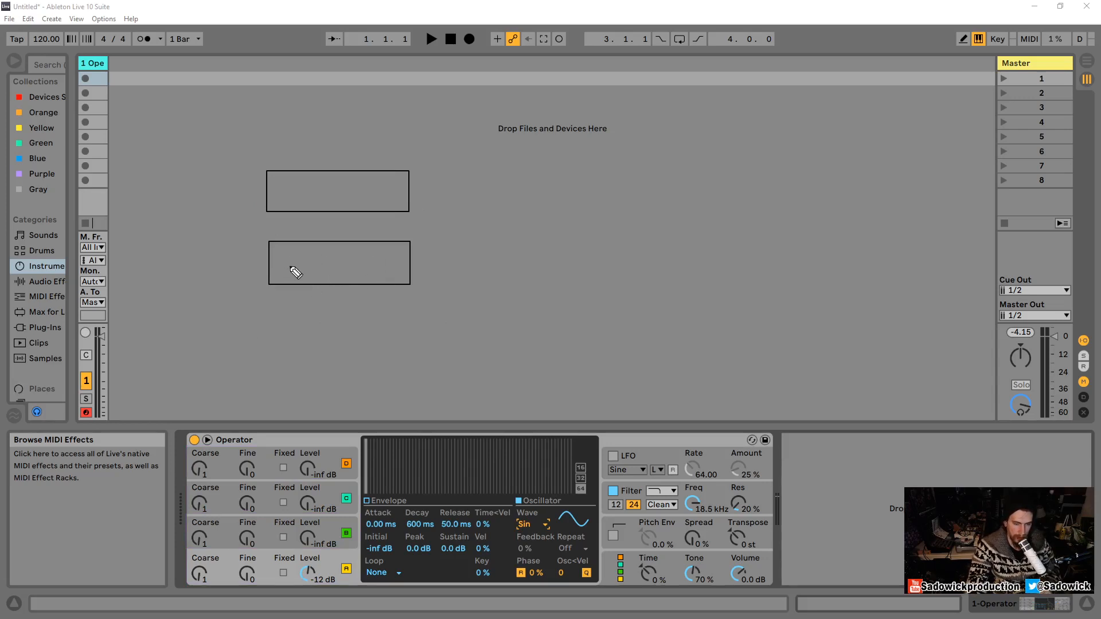
drag(291, 267, 328, 263)
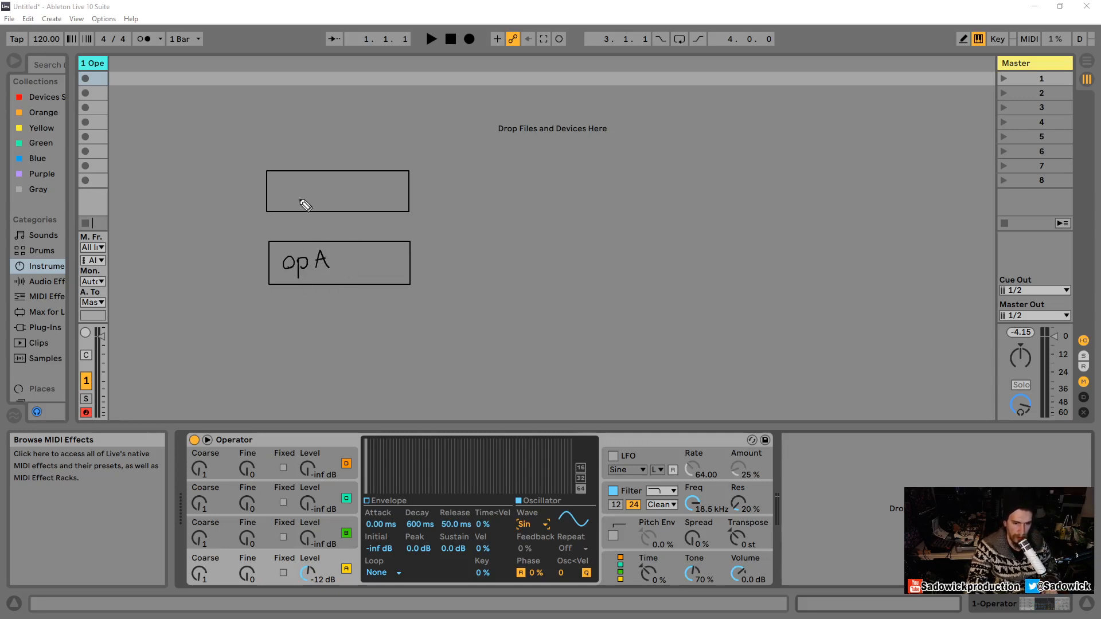
mouse_move(300, 191)
mouse_down()
mouse_move(299, 210)
mouse_move(317, 197)
mouse_up()
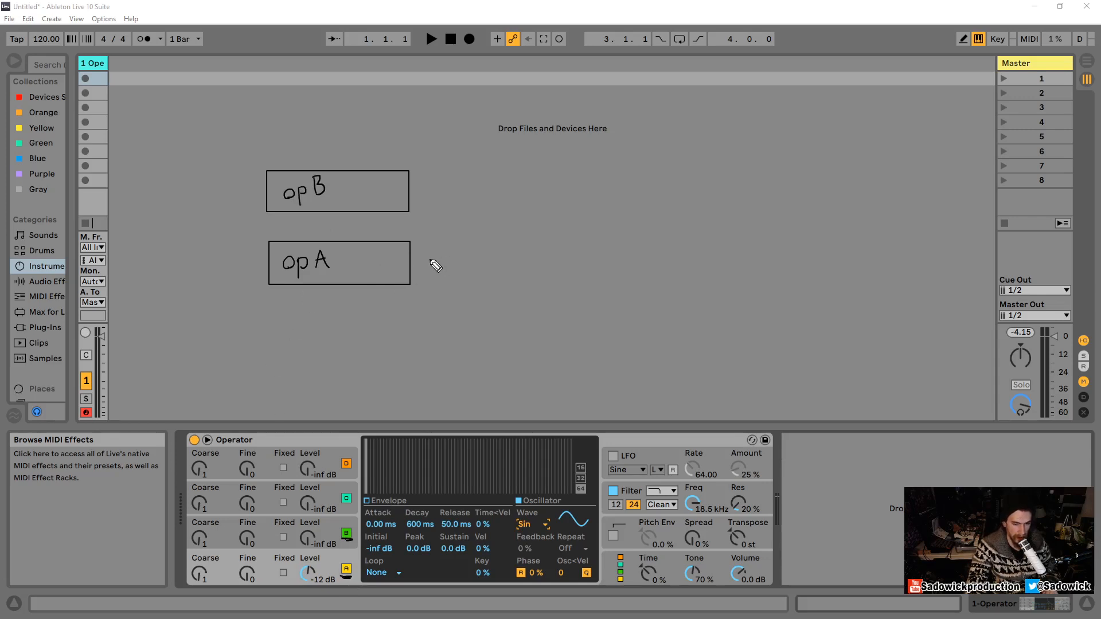
Draw an arrow from op A to "out" and a "pitch" arrow from op B to op A, and clear the sketch
mouse_move(420, 272)
mouse_down()
mouse_move(602, 265)
mouse_move(617, 250)
mouse_up()
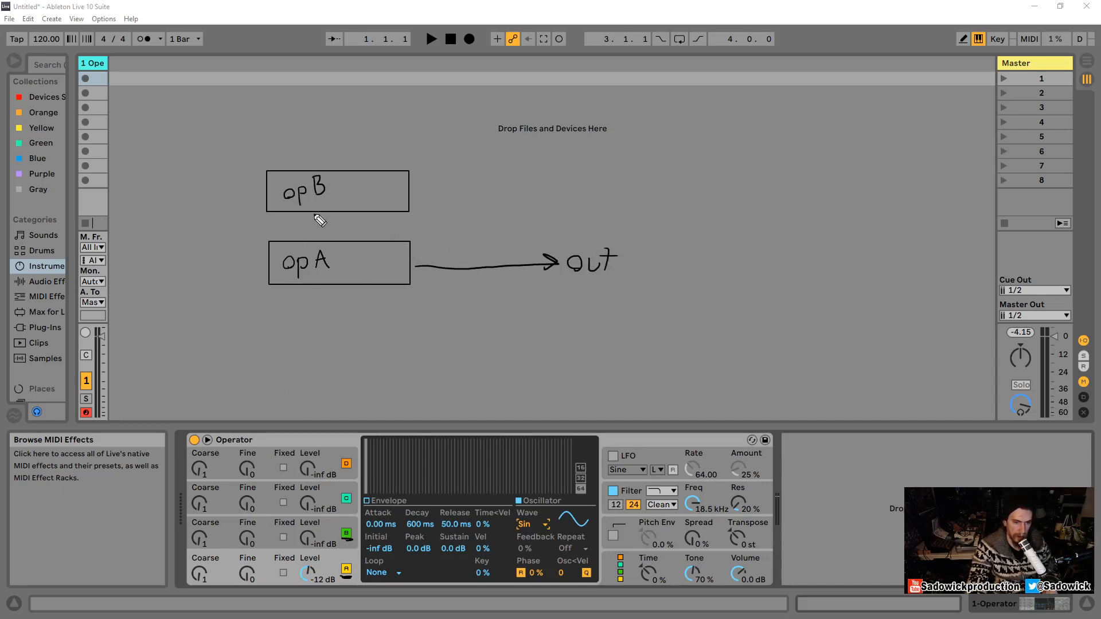
drag(316, 213, 315, 237)
drag(315, 238, 321, 230)
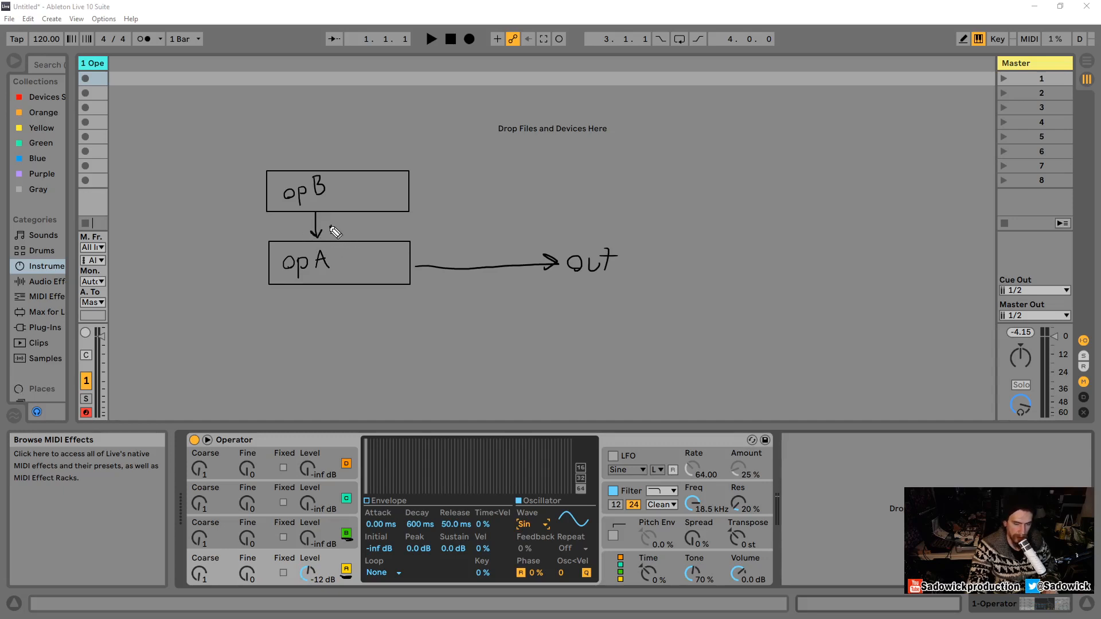
drag(332, 228, 362, 235)
mouse_move(326, 205)
mouse_down()
mouse_move(337, 178)
mouse_move(350, 199)
mouse_move(365, 185)
mouse_up()
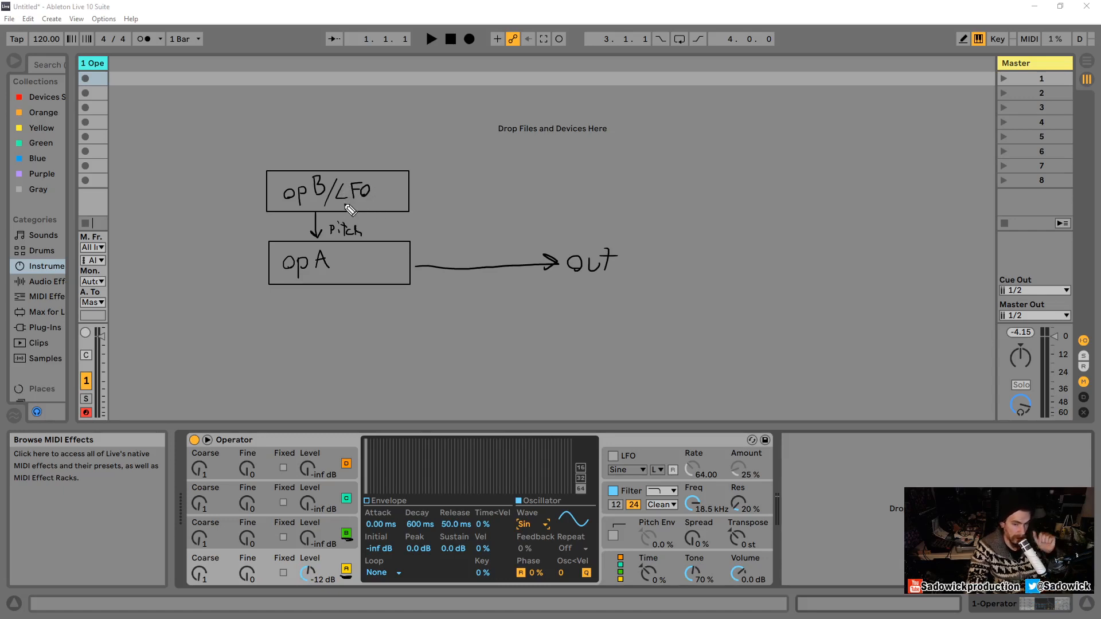
mouse_move(334, 201)
mouse_down()
mouse_move(358, 191)
mouse_move(332, 190)
mouse_up()
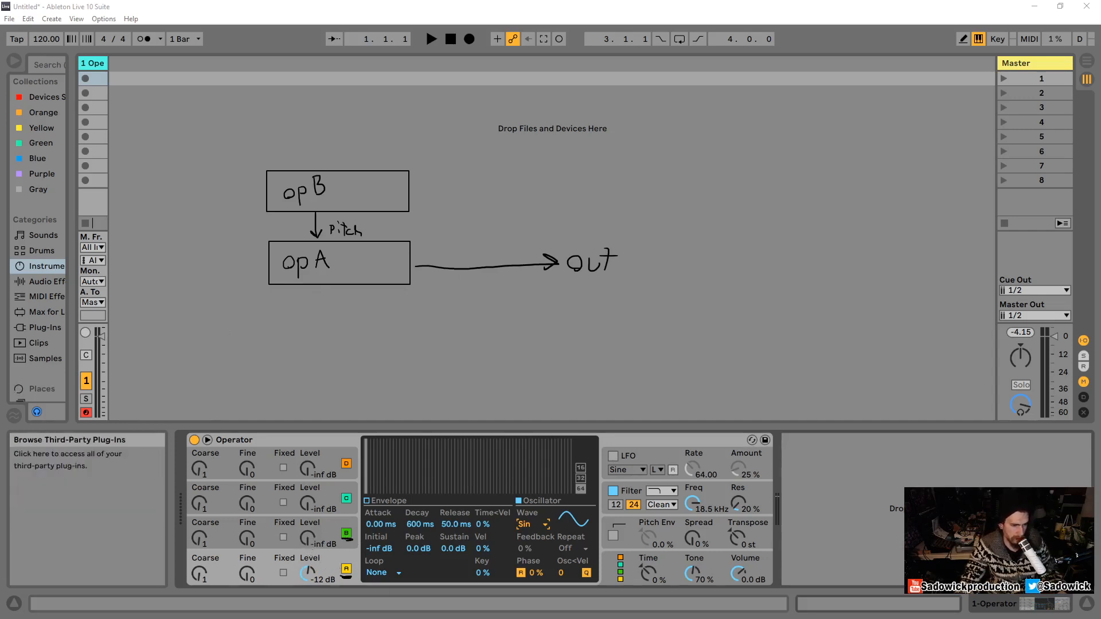
key(Escape)
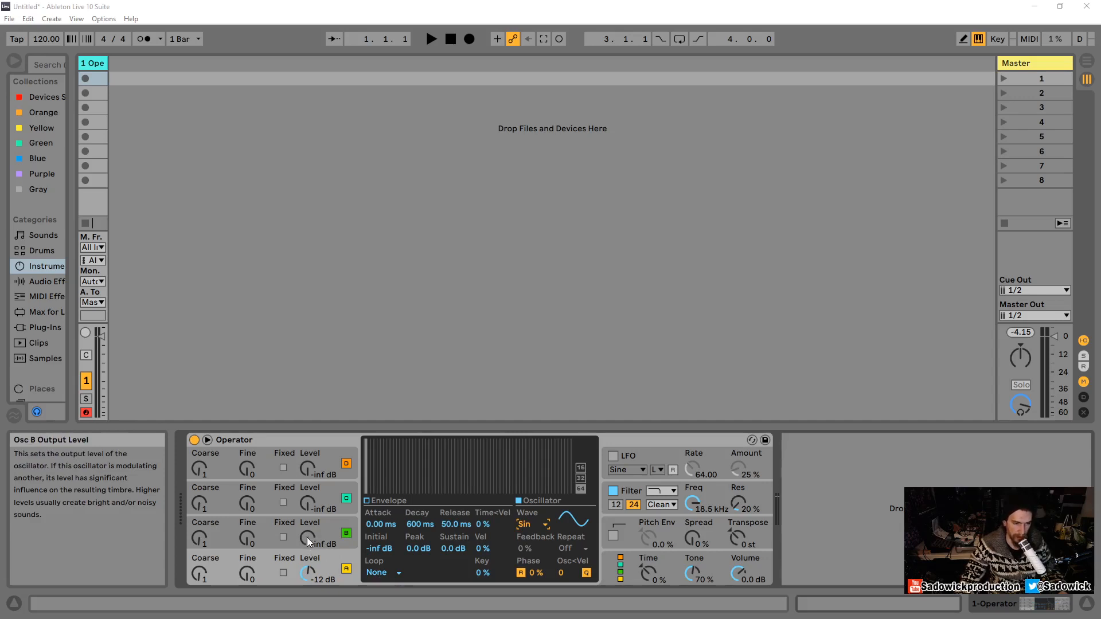
Try raising oscillator B's level while playing a note in Operator, and return it to -inf dB
click(292, 439)
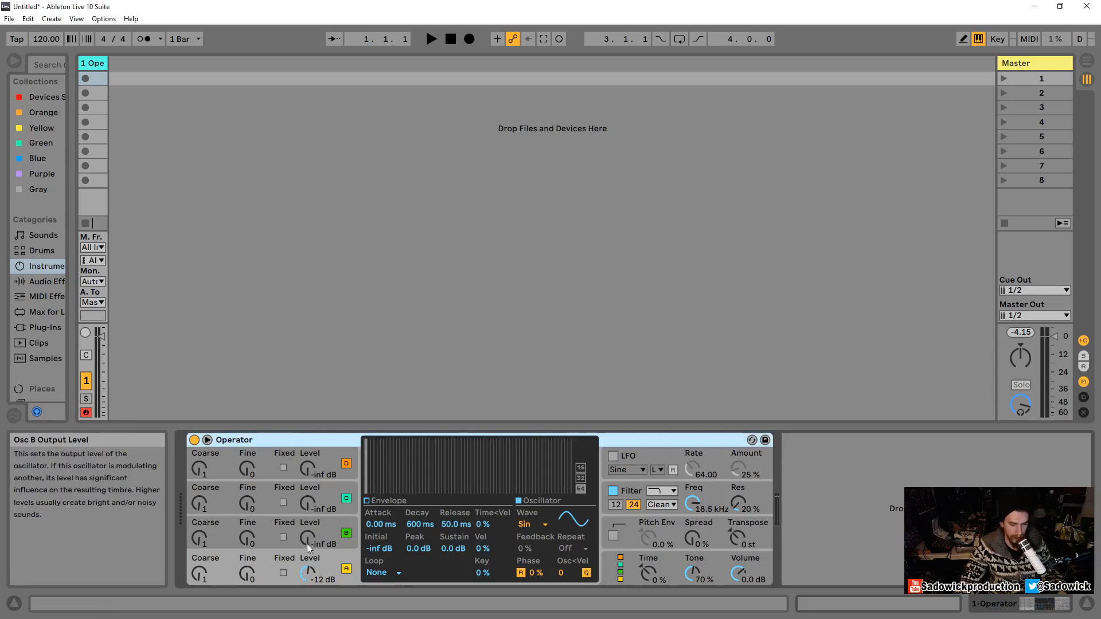
drag(307, 544, 308, 529)
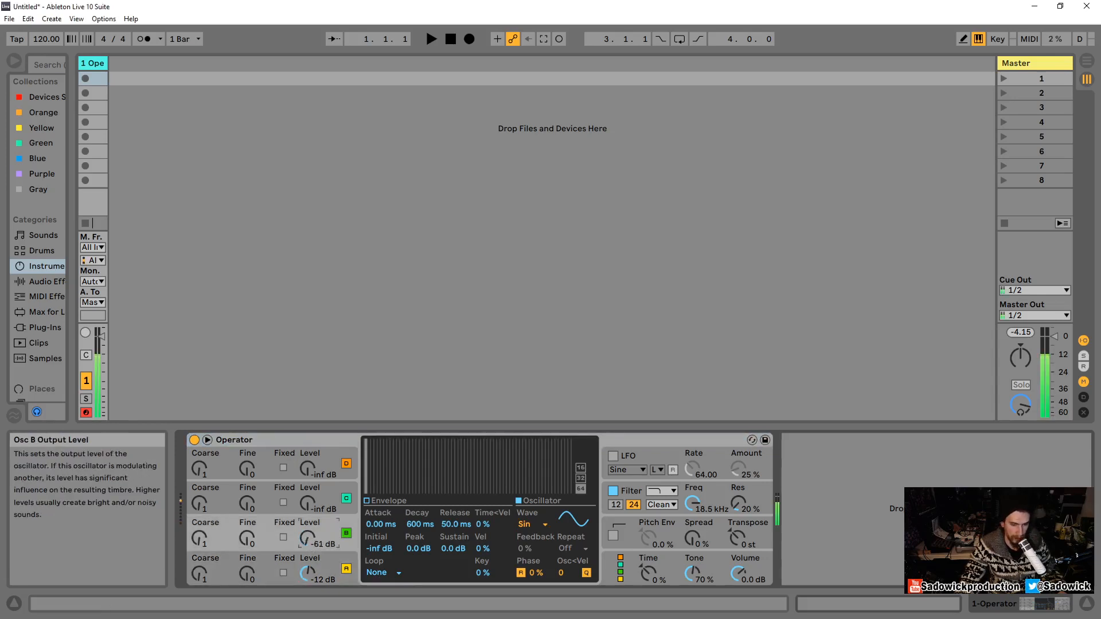
key(z)
drag(313, 538, 313, 551)
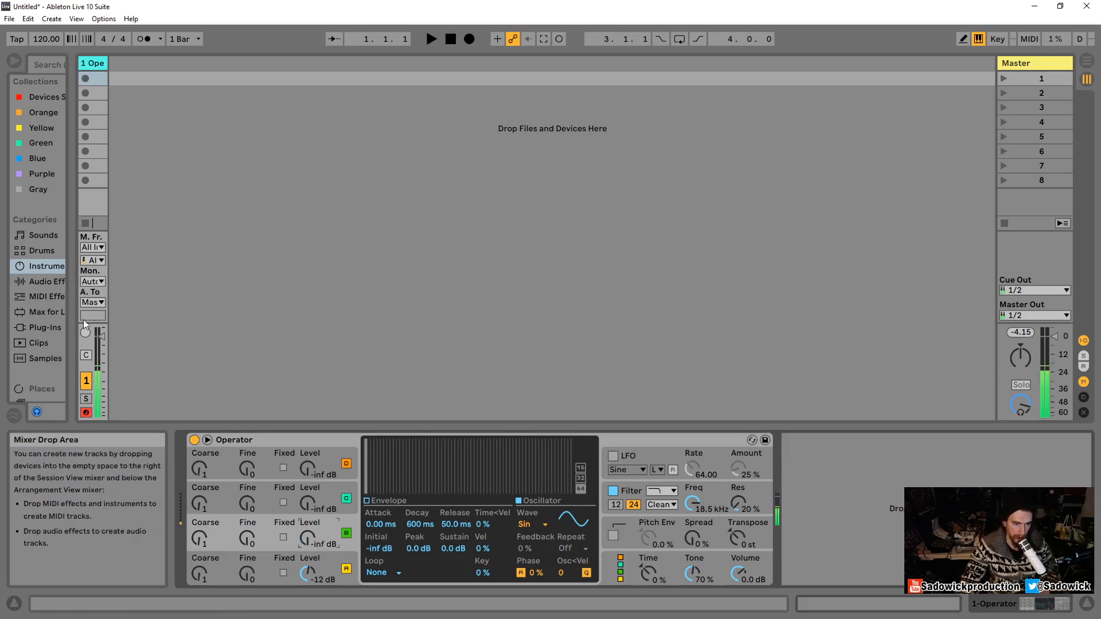
Load the Signalizer x64 VST plug-in after Operator on its track, widening the browser to find it
click(45, 331)
drag(69, 290, 235, 289)
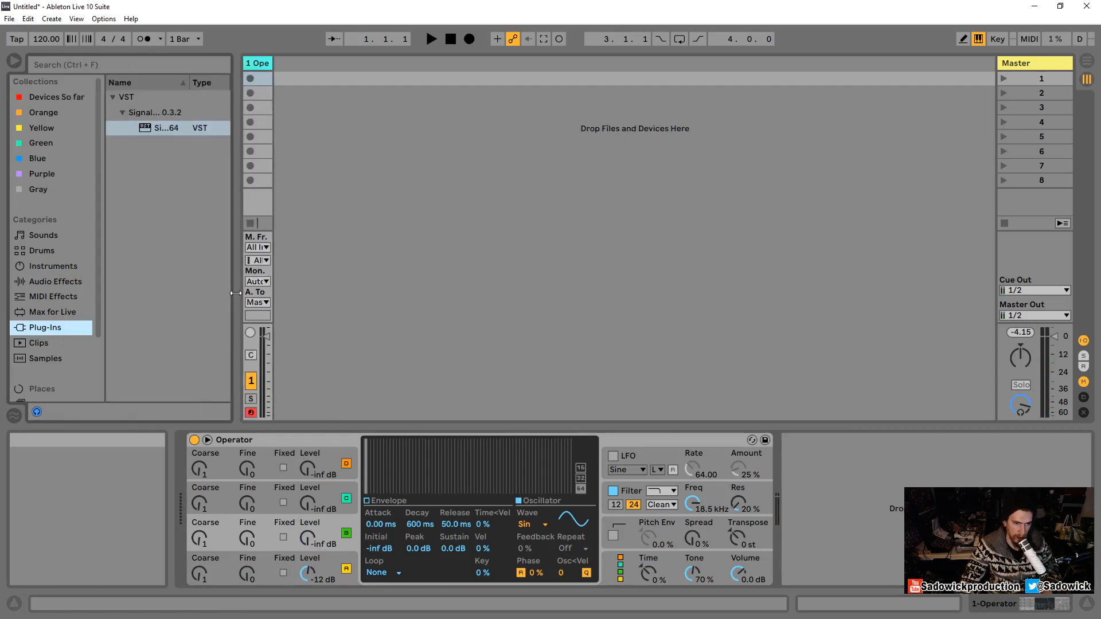
click(160, 128)
drag(834, 541, 834, 542)
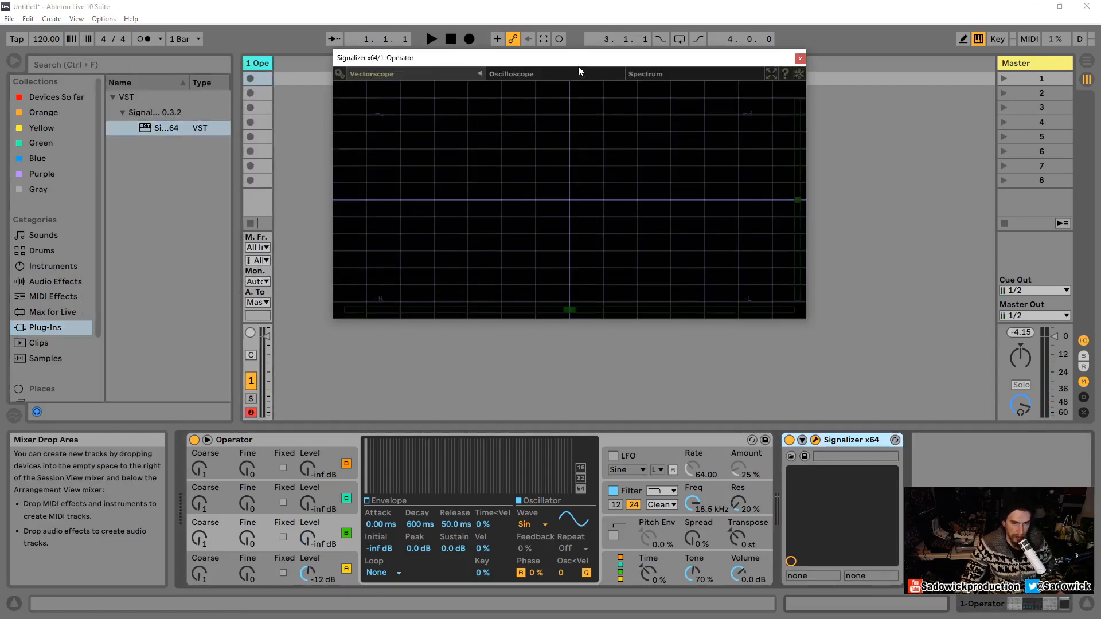
Switch Signalizer to its Spectrum view, reposition its window over the empty session area and narrow the browser
drag(578, 66, 616, 86)
click(717, 94)
drag(704, 76, 773, 79)
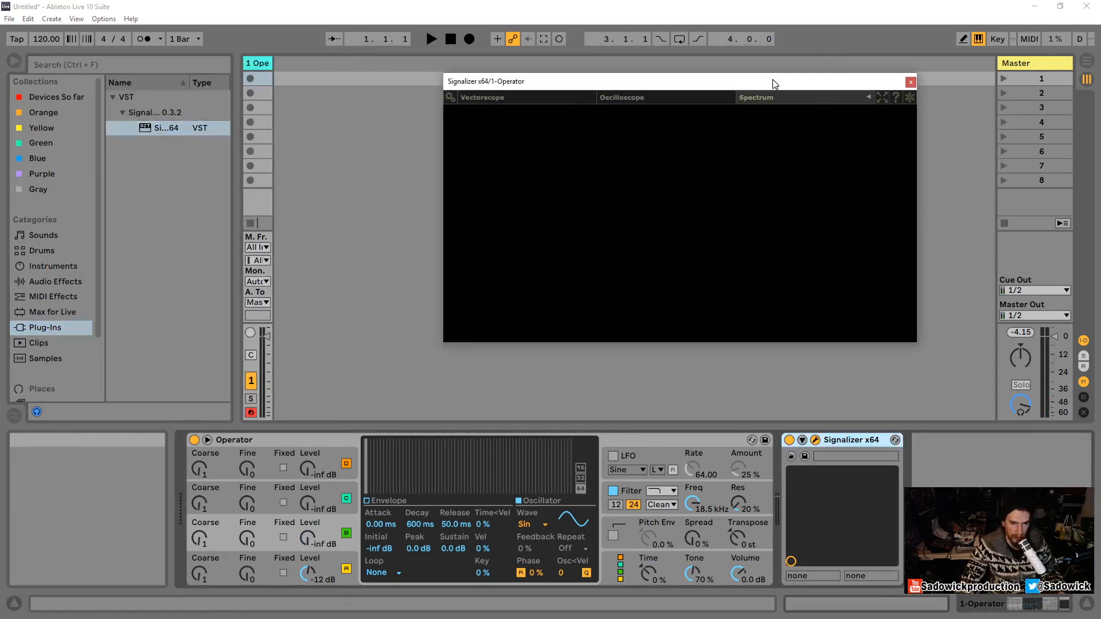
drag(228, 138, 143, 150)
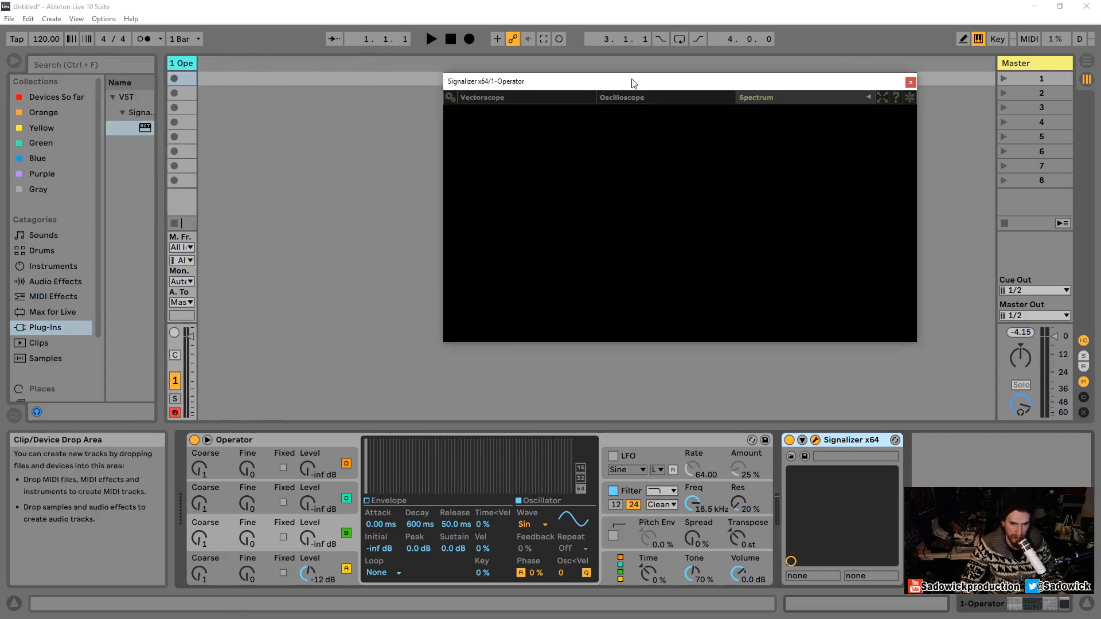
drag(598, 81, 615, 90)
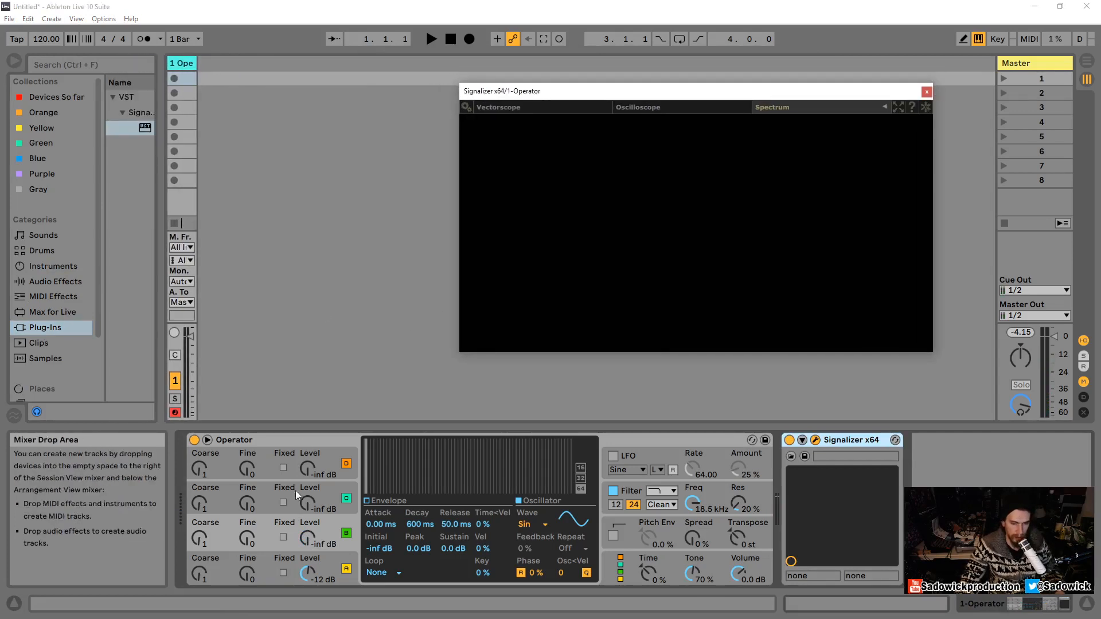
Raise oscillator B's level to -19 dB in Operator and switch the oscillator to a fixed frequency
click(274, 443)
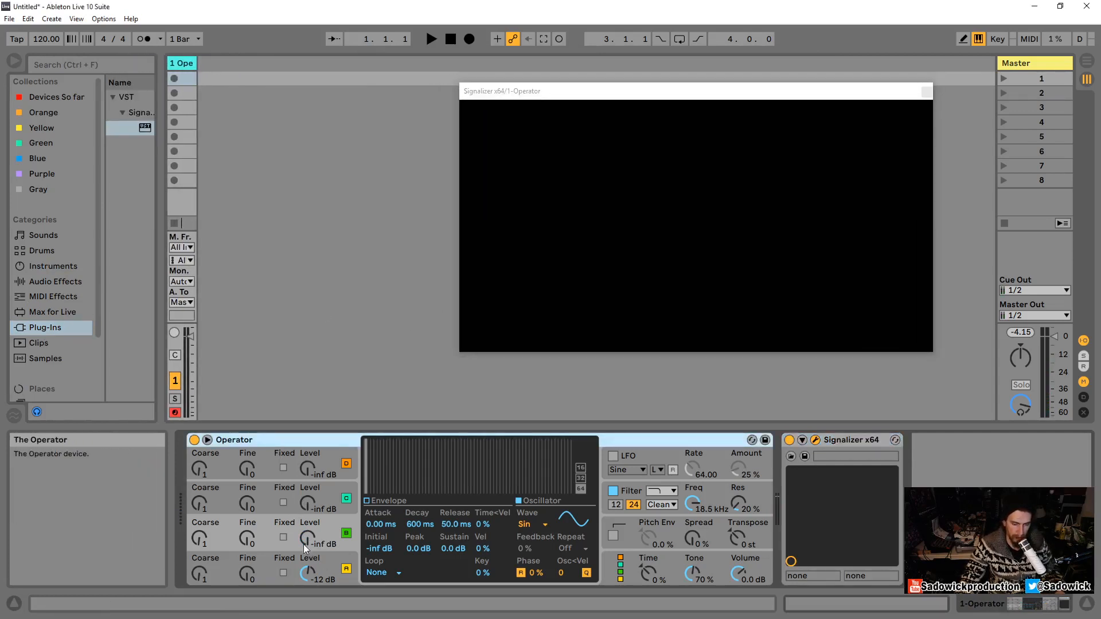
drag(305, 543, 305, 526)
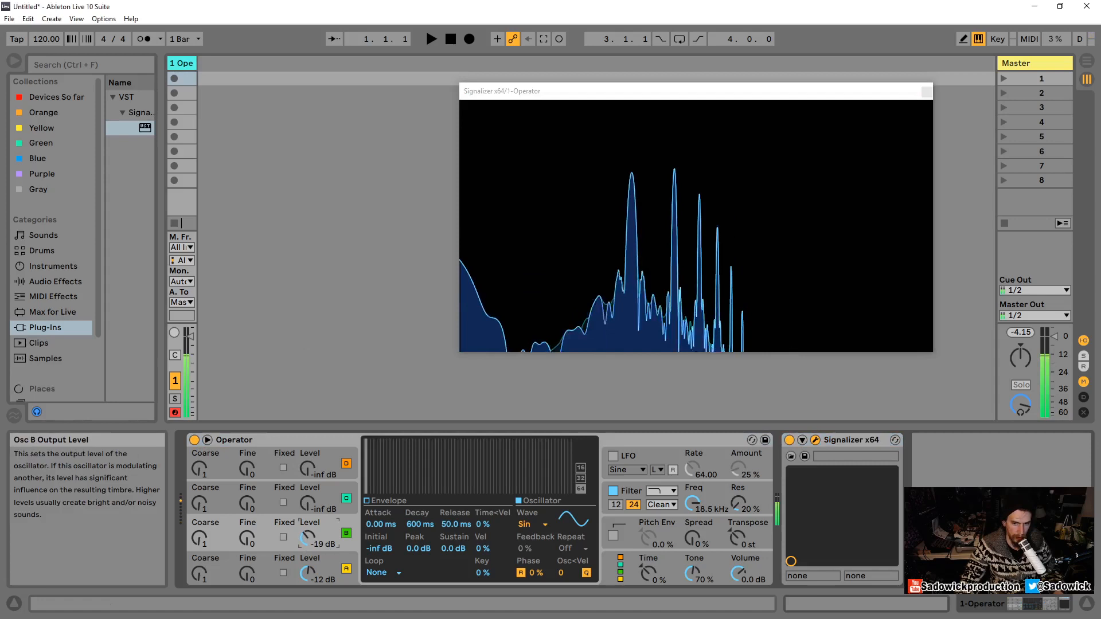
click(283, 537)
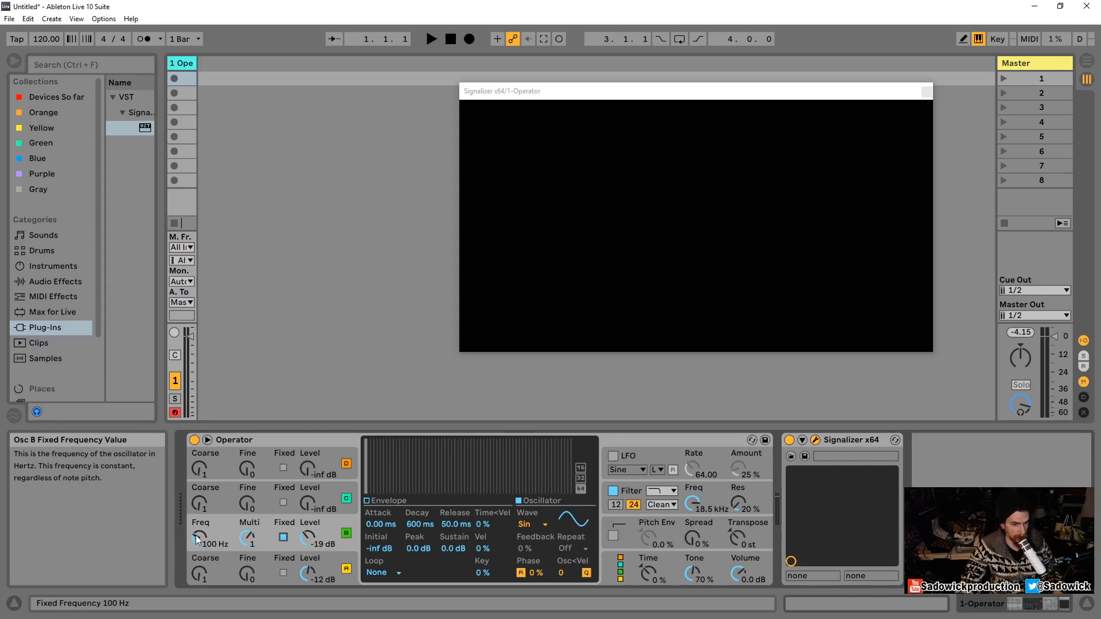
Load the Analog instrument onto a new MIDI track beside the Operator track
click(40, 266)
drag(141, 97, 215, 82)
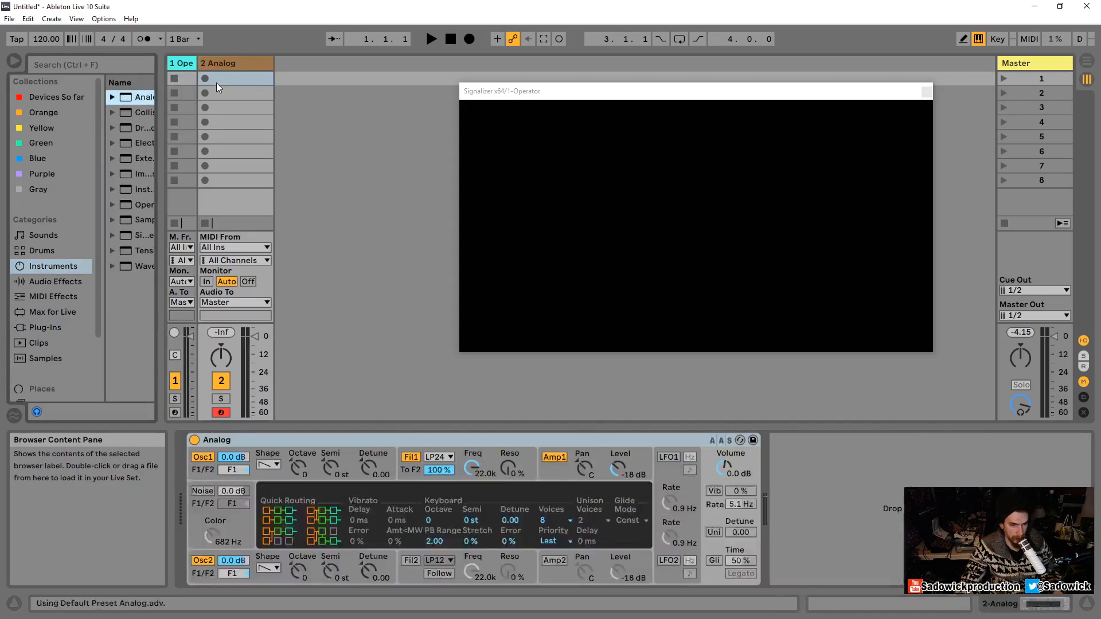
Enable LFO1 in Analog and raise its rate to 17 Hz
click(668, 457)
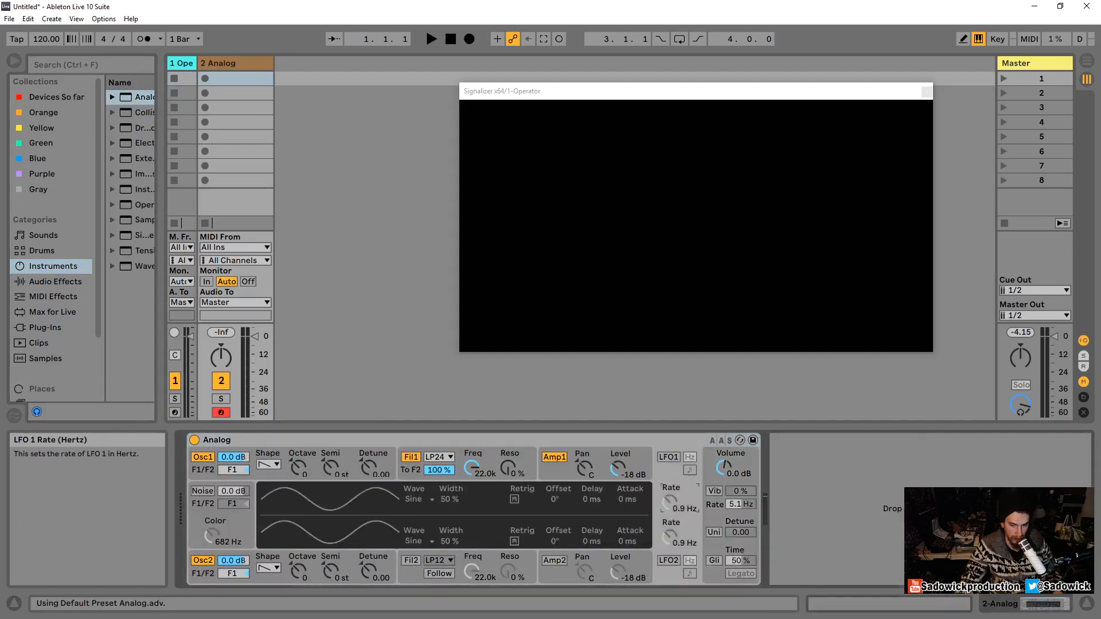
mouse_move(666, 510)
mouse_down()
mouse_move(666, 493)
mouse_move(665, 513)
mouse_up()
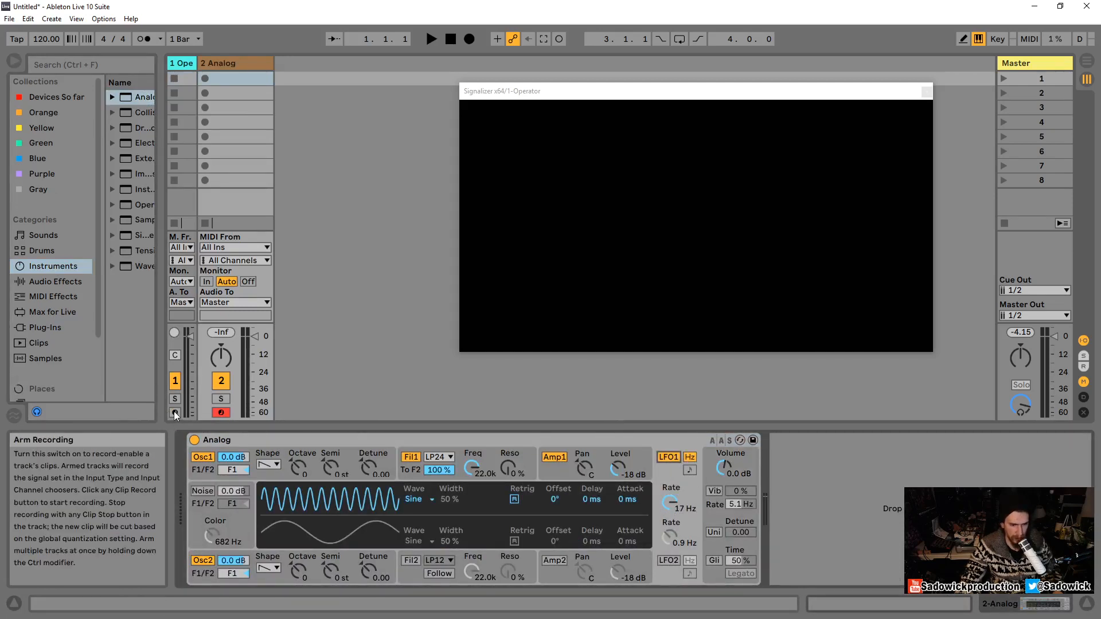
Return to the armed Operator track, lower oscillator B's fixed frequency to 17.7 Hz and play a test note
click(185, 64)
click(277, 441)
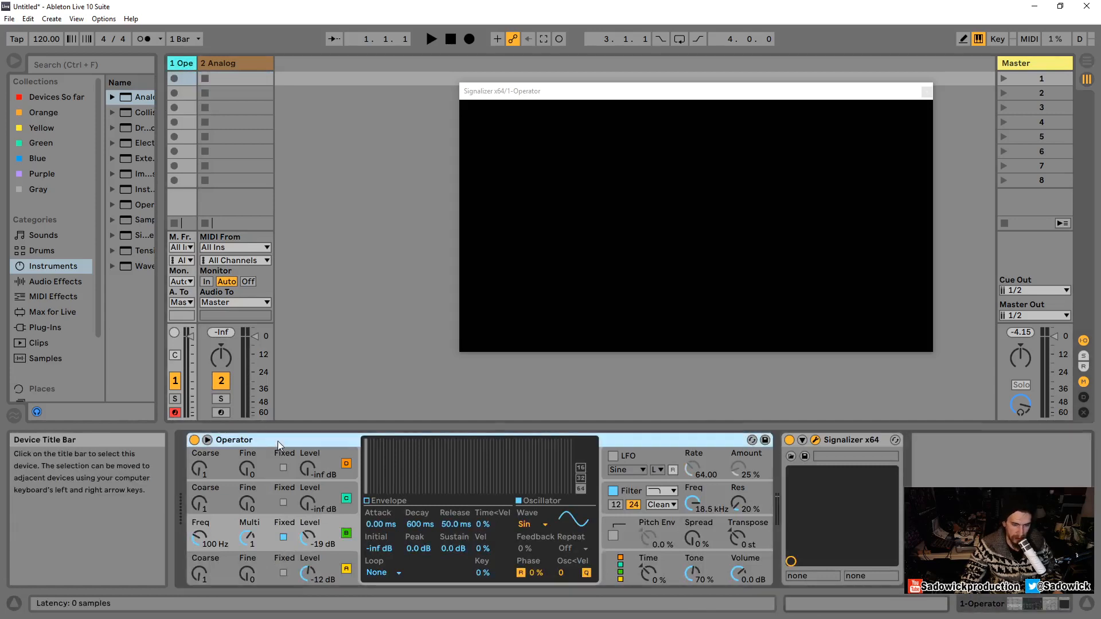
drag(218, 539, 218, 547)
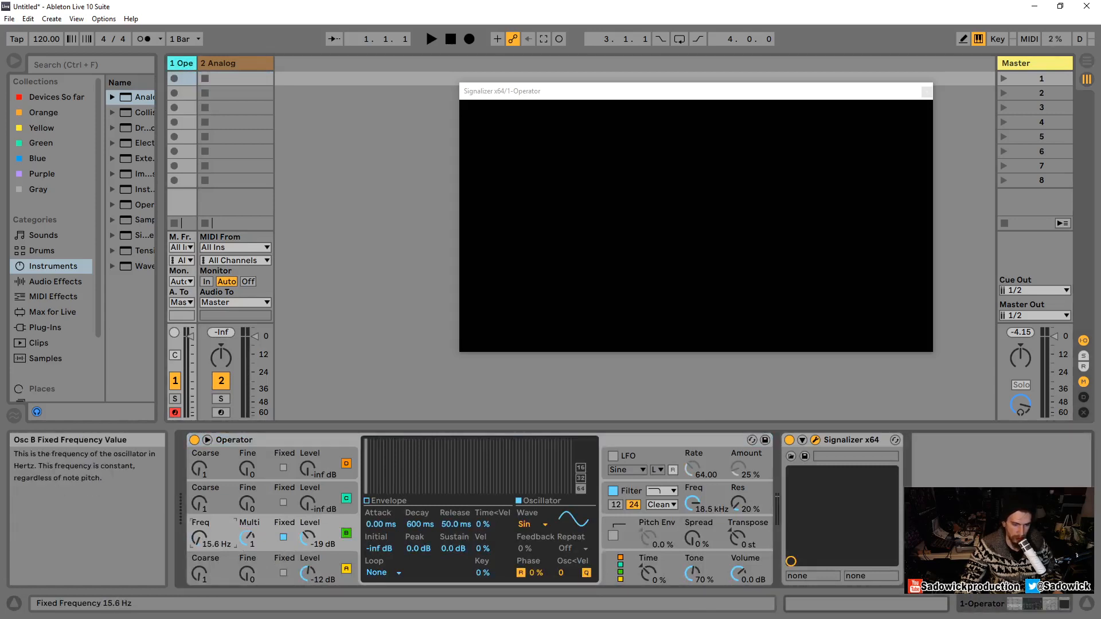
key(a)
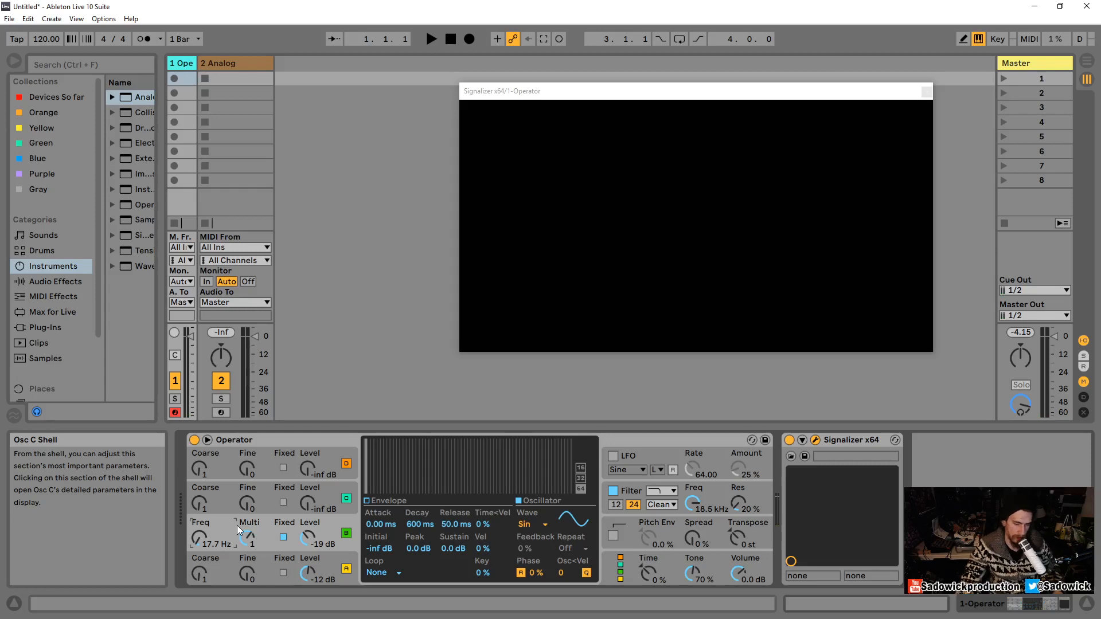
key(a)
Sweep oscillator B's fixed frequency up through 56.3 Hz to 630 Hz while playing a note, then turn off its fixed-frequency mode
drag(197, 541, 198, 500)
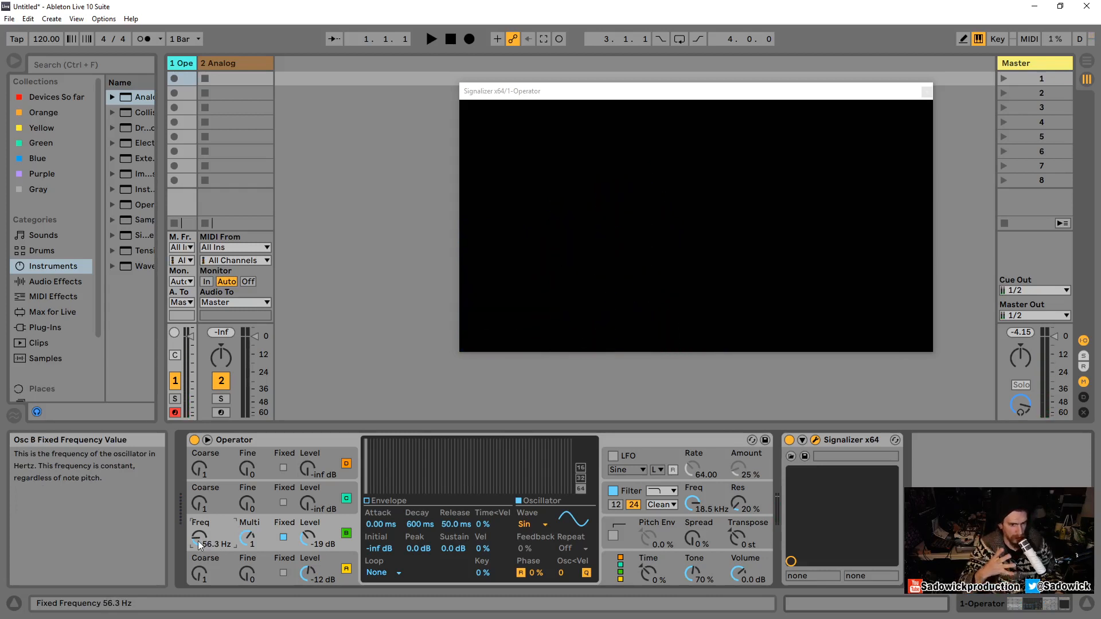
key(a)
drag(198, 539, 197, 470)
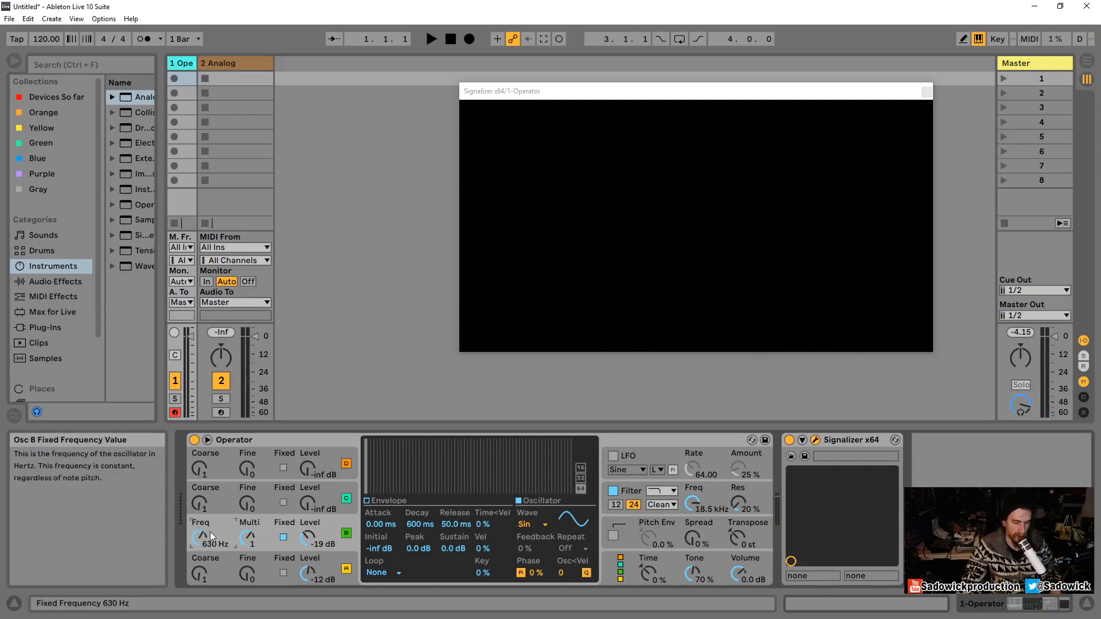
click(283, 538)
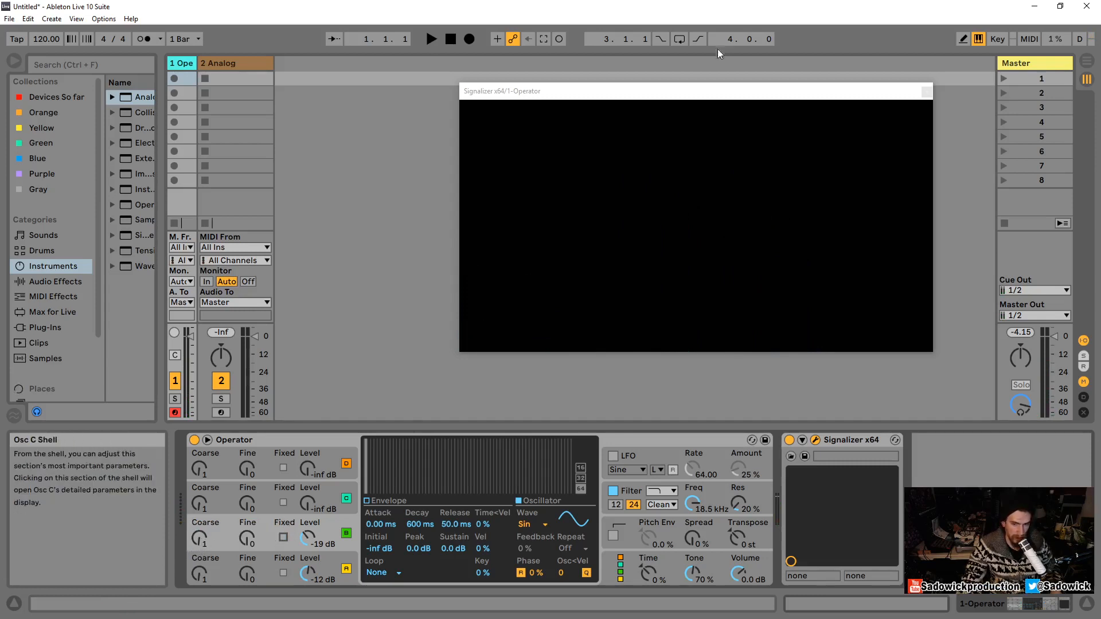
Switch Signalizer to the Oscilloscope view with Spectral trigger mode and a window size of 43.24 ms
click(651, 107)
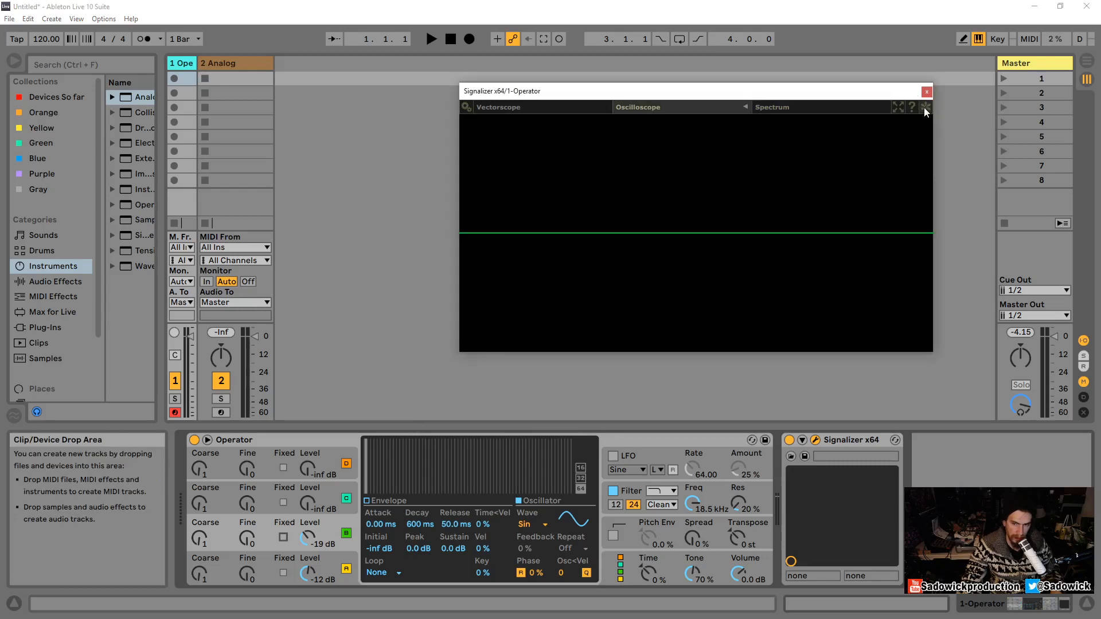
click(745, 107)
drag(793, 127, 794, 170)
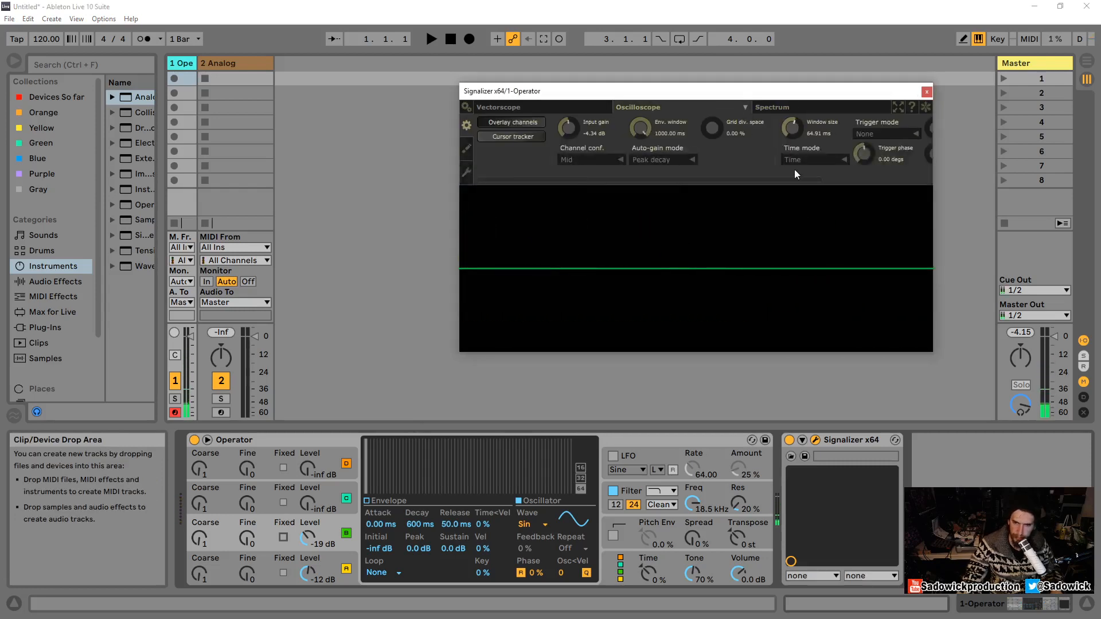
click(890, 134)
click(877, 156)
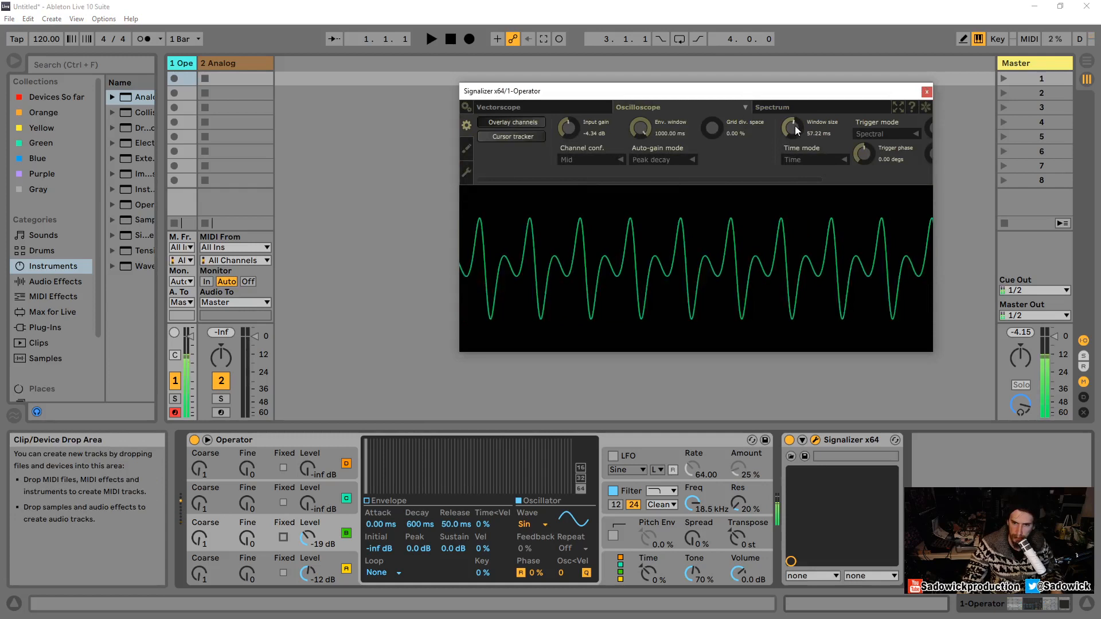
drag(795, 126, 796, 132)
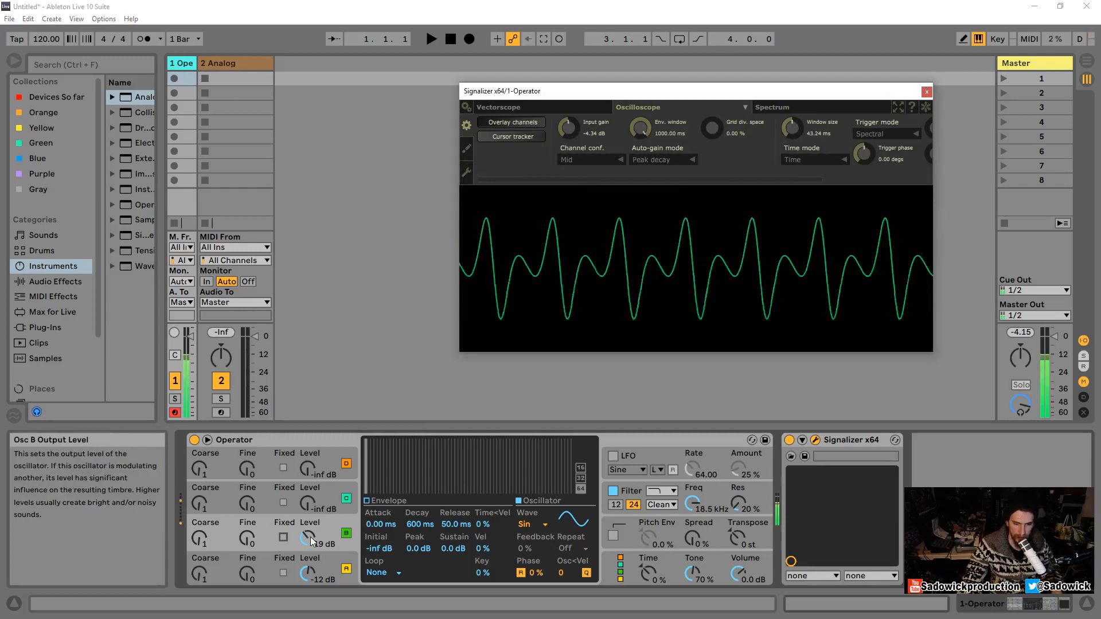
Lower oscillator B's level to -inf dB and bring it back up to -20 dB to compare the waveforms
drag(308, 536, 311, 537)
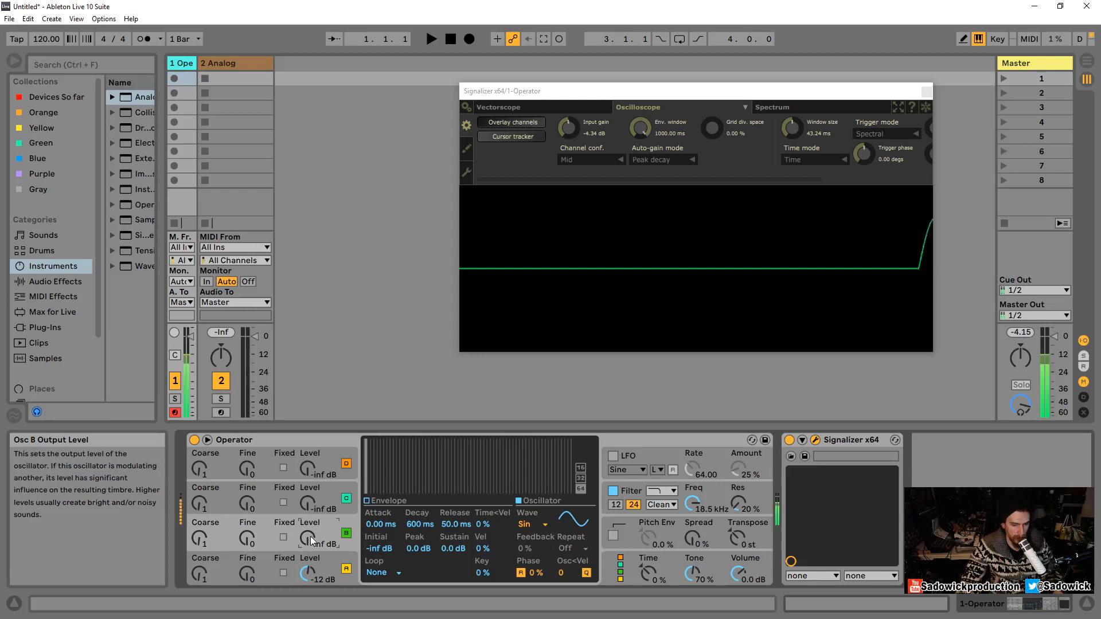
drag(312, 535, 312, 513)
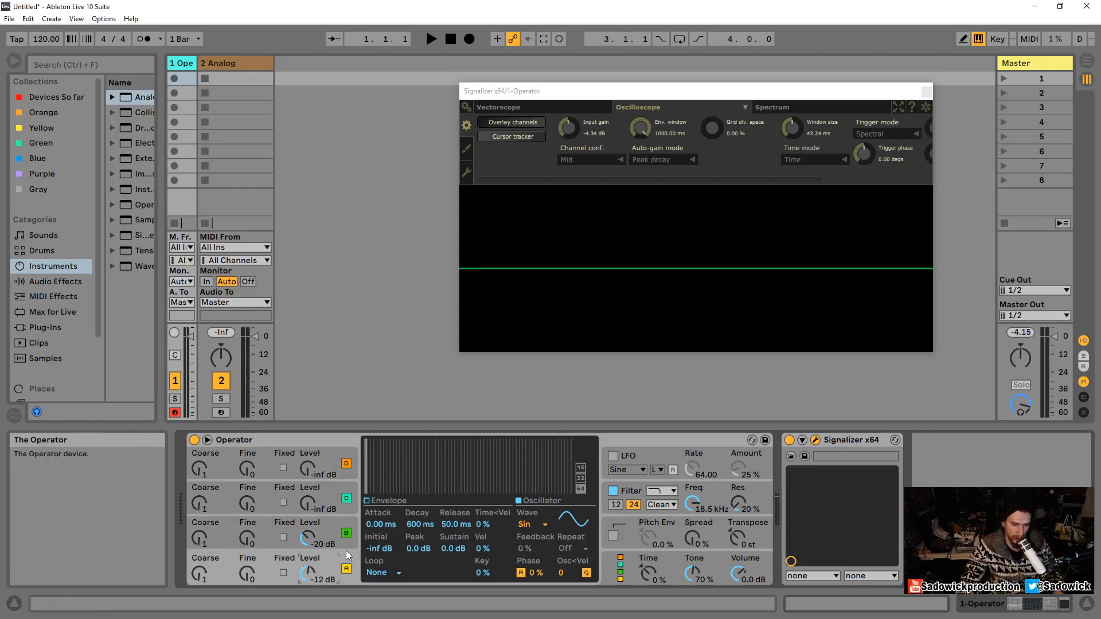
Turn off phase retrigger for oscillators A and B, and set oscillator B's level to -22 dB
click(521, 573)
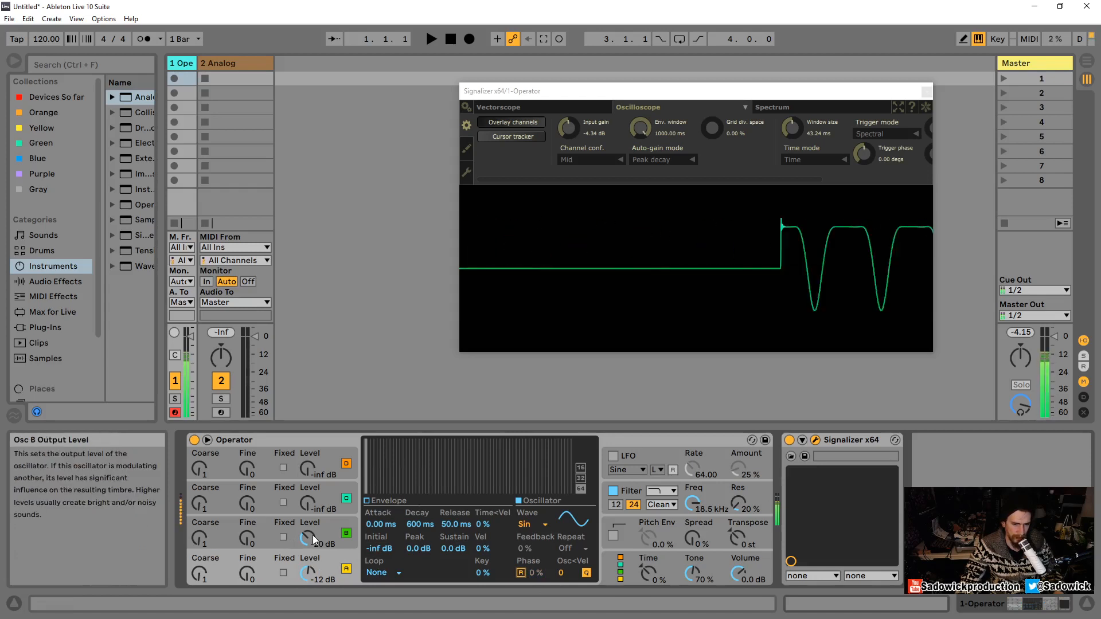
drag(312, 535, 312, 535)
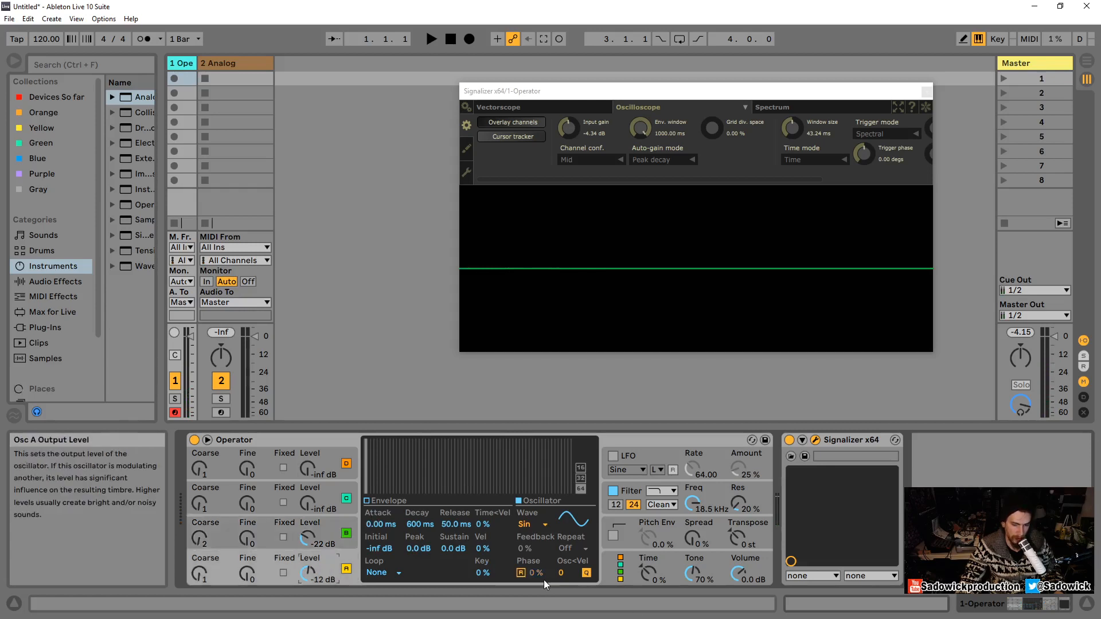
click(331, 520)
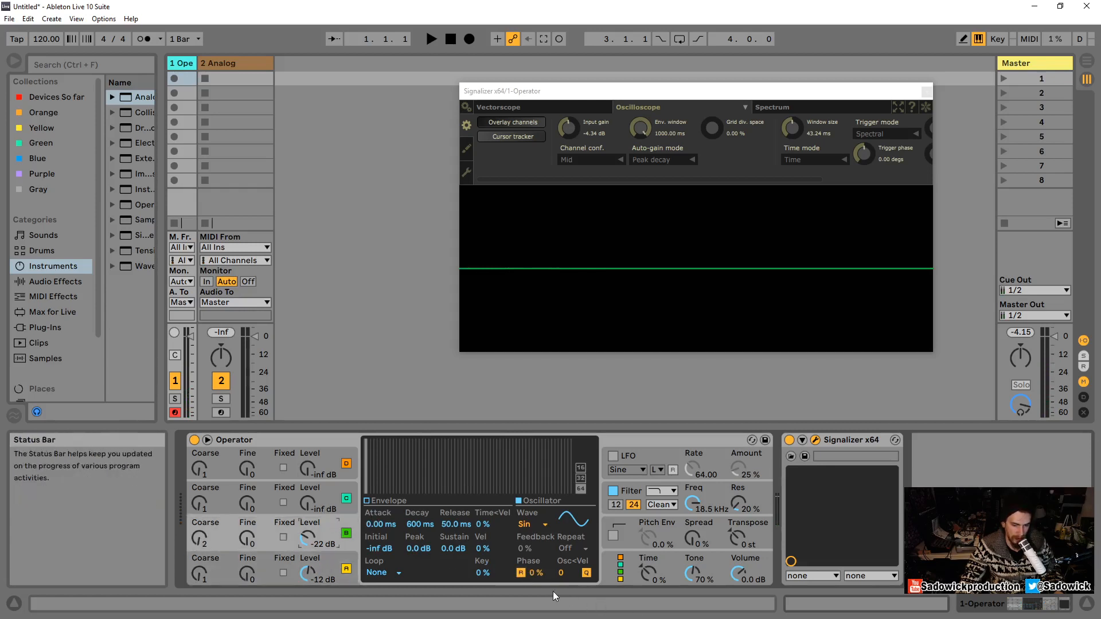
click(519, 572)
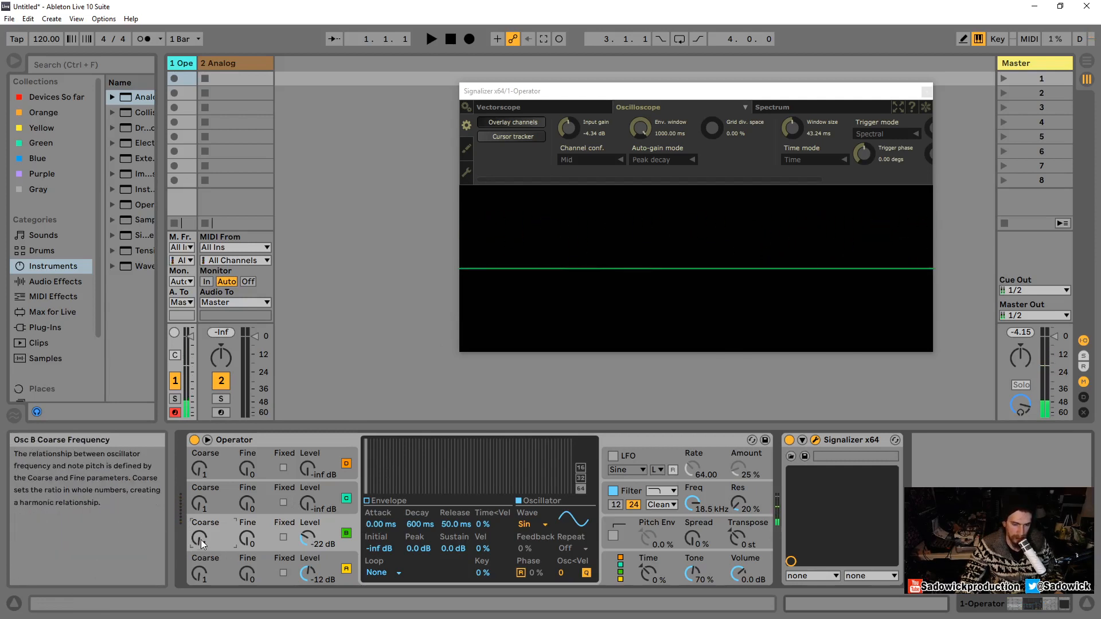
Set oscillator B's coarse frequency to 2 and sweep its phase to 100 % and back to 0 %
drag(200, 539, 200, 533)
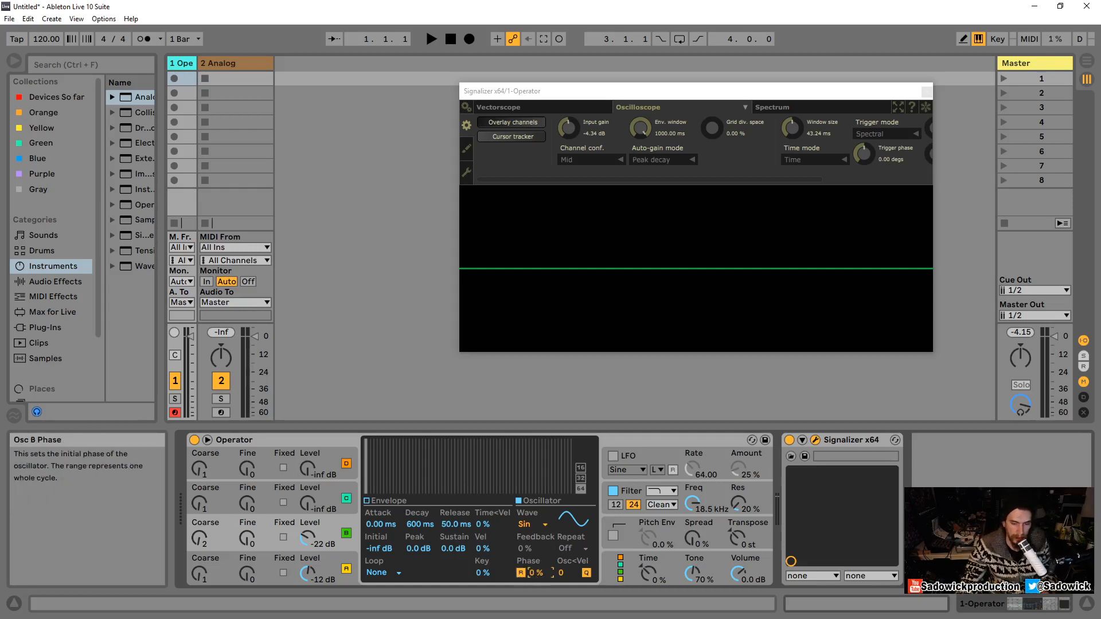
drag(535, 573, 536, 515)
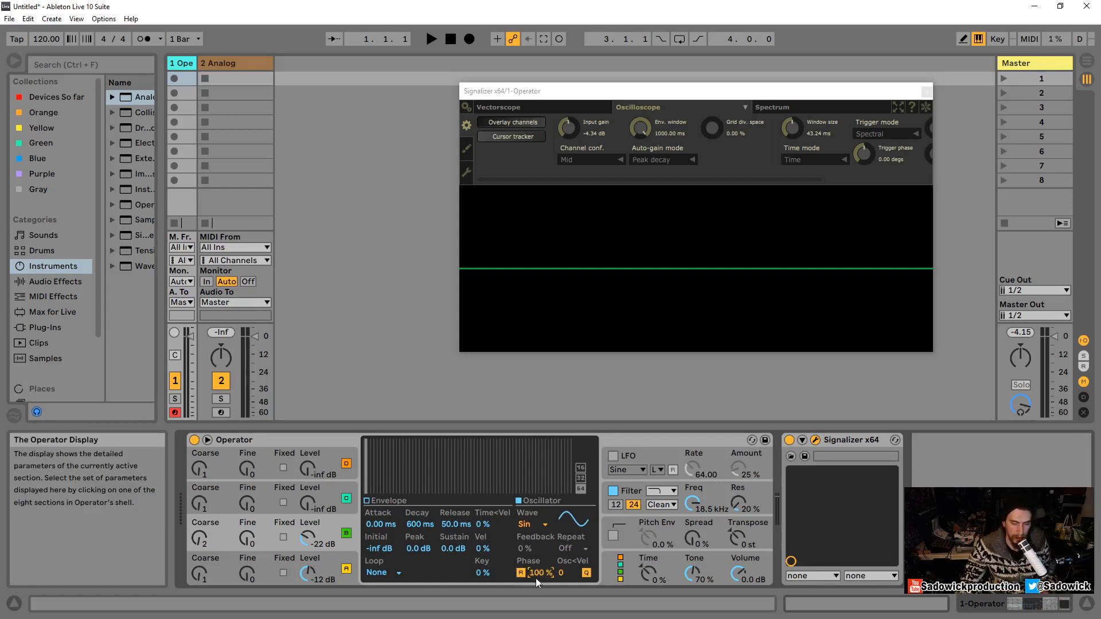
drag(536, 574, 535, 618)
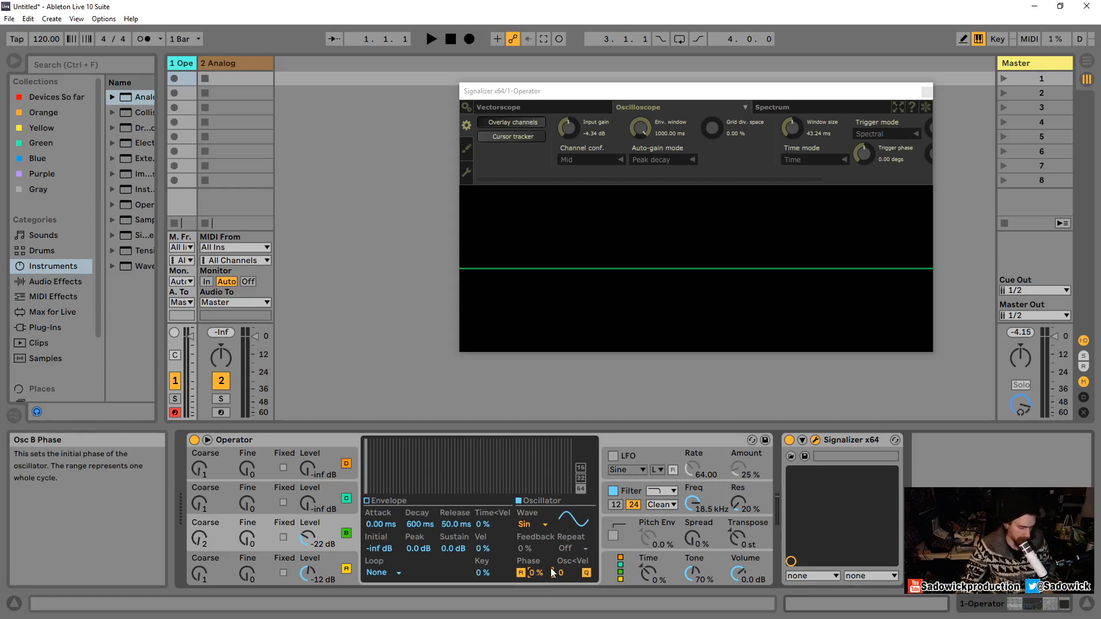
Shift the Signalizer window aside, lower oscillator B's level to -inf dB and freeze the plain sine wave on the oscilloscope
click(695, 95)
drag(695, 95, 655, 94)
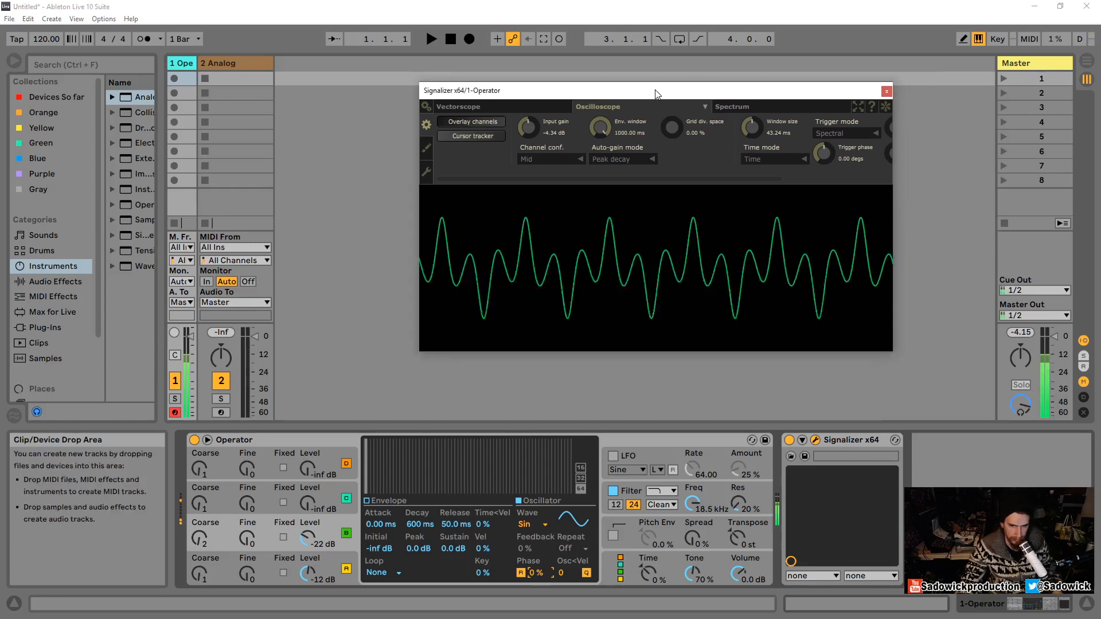
drag(305, 539, 305, 573)
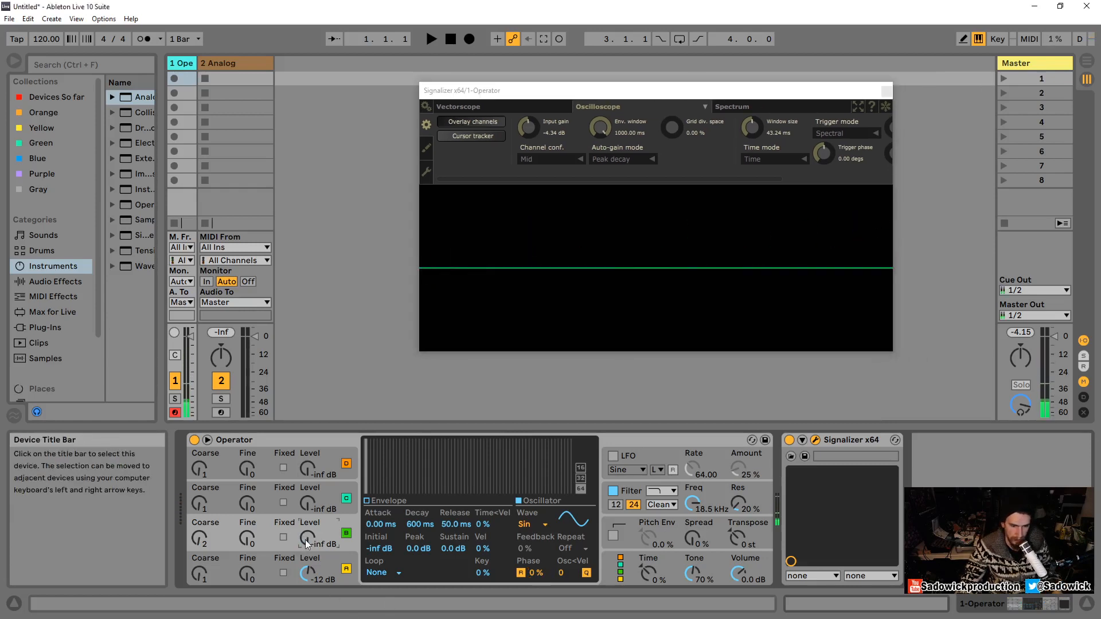
click(887, 106)
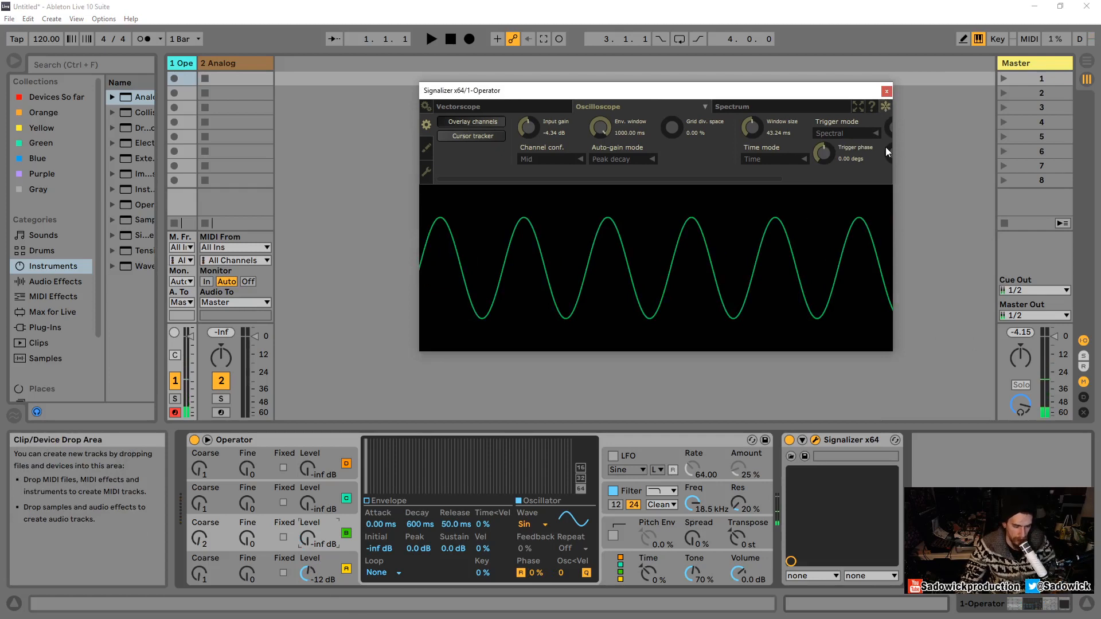
Make the oscilloscope's graph colour visible and set the grid division space to 90 %
mouse_move(885, 149)
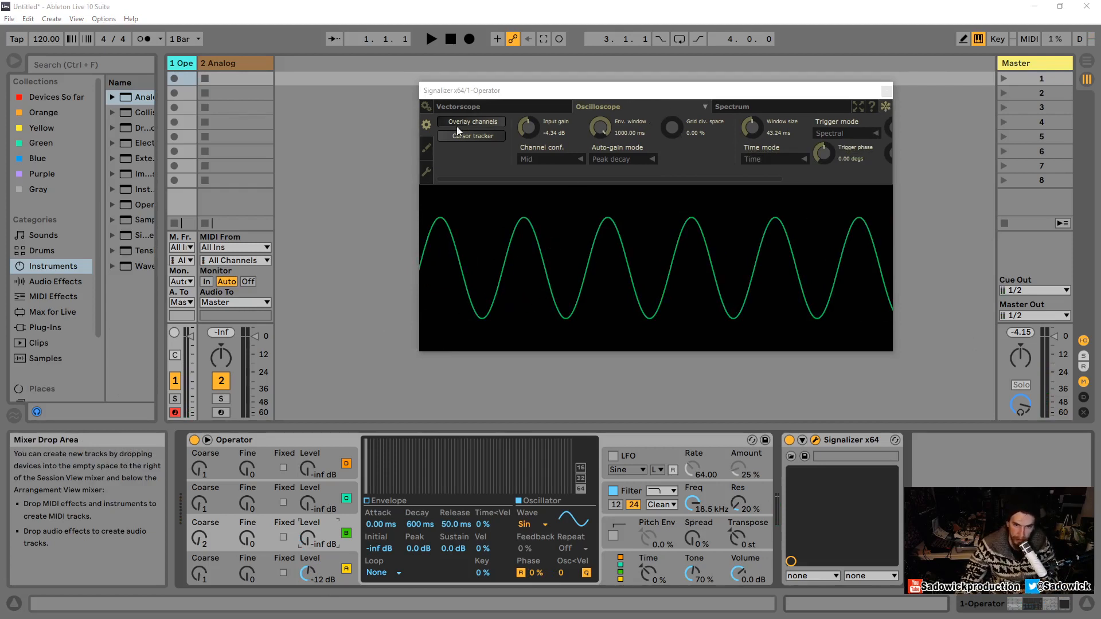
click(426, 148)
drag(597, 129, 600, 102)
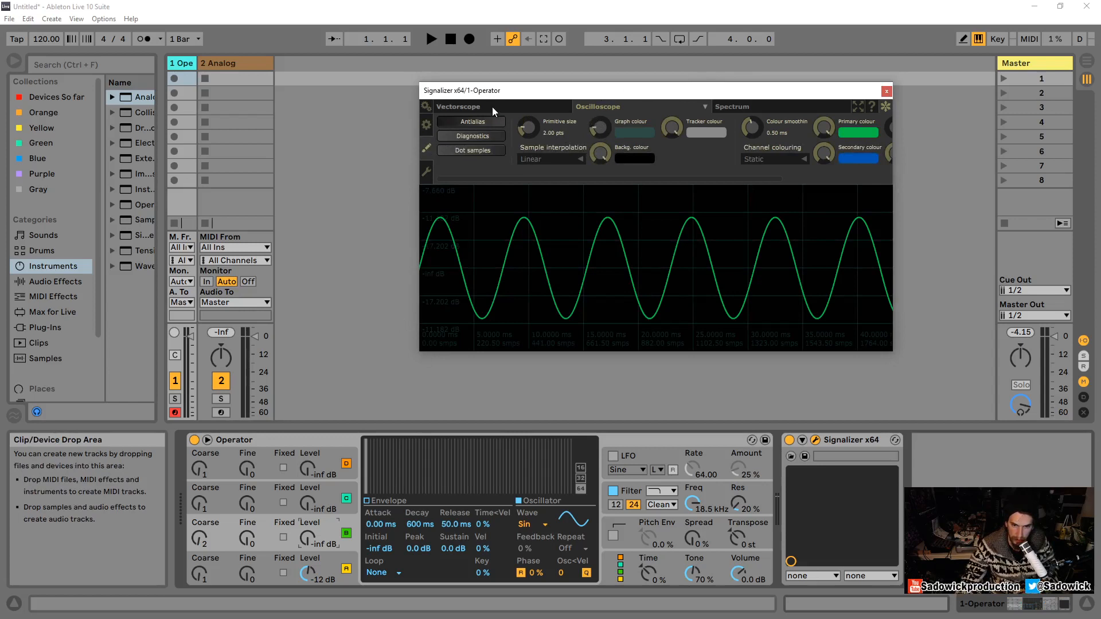
click(427, 126)
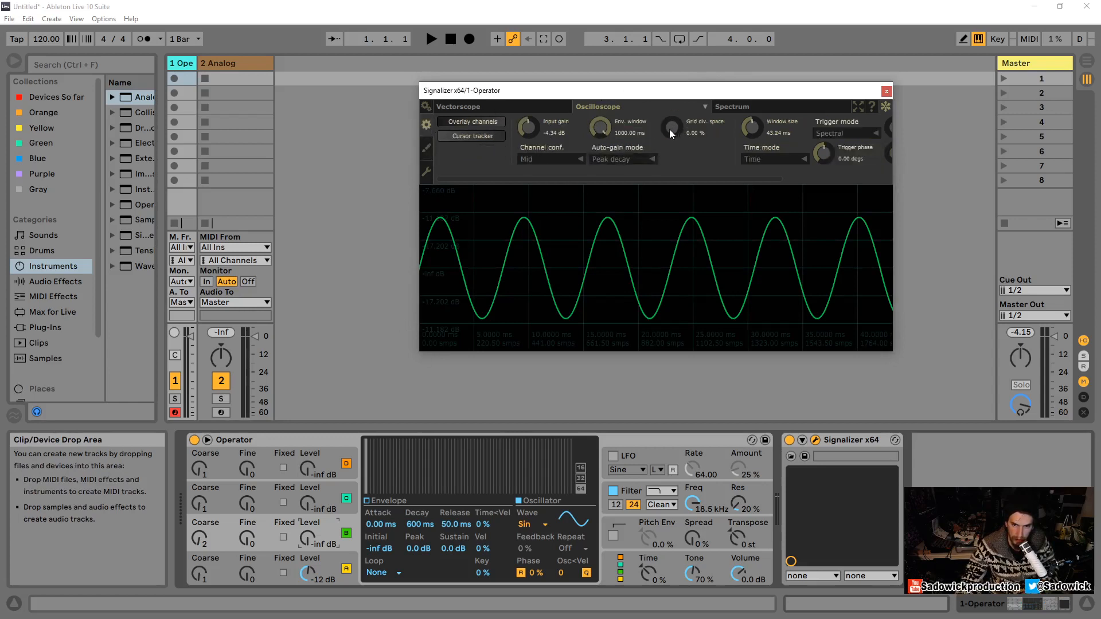
drag(670, 129, 675, 5)
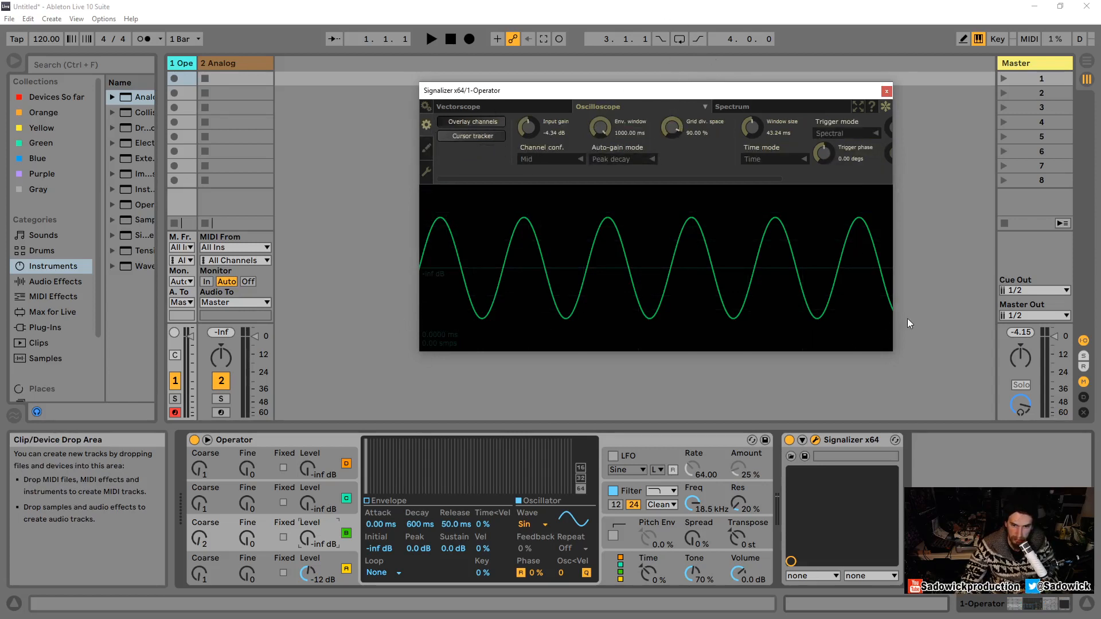
Enlarge the Signalizer window and reduce the oscilloscope's window size to 21.91 ms
drag(892, 351, 960, 412)
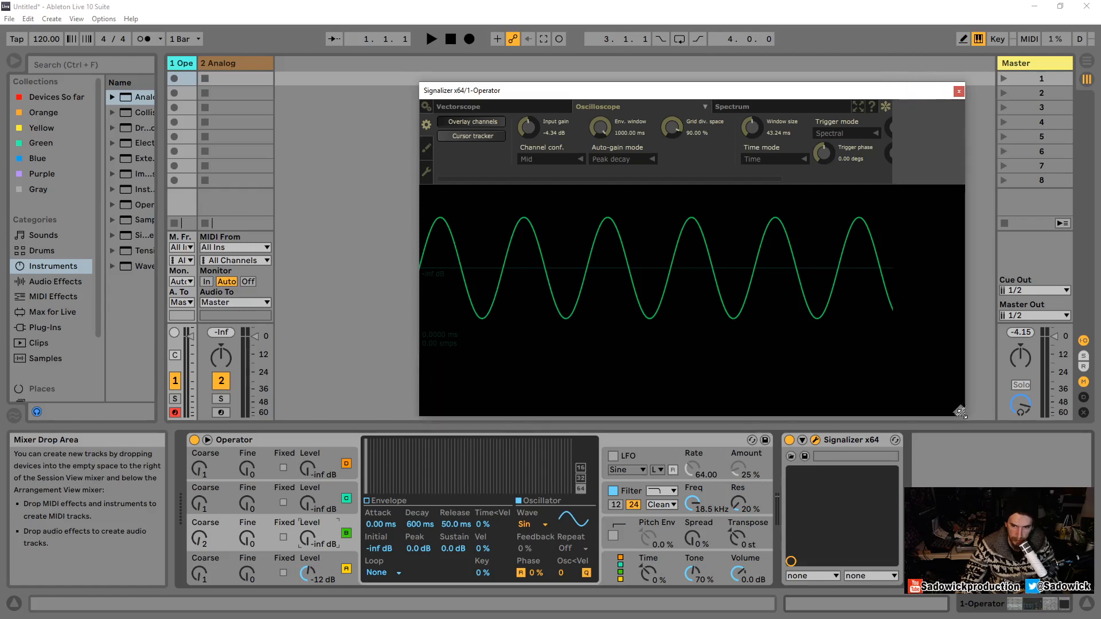
mouse_move(758, 128)
mouse_down()
mouse_move(755, 115)
mouse_move(758, 140)
mouse_up()
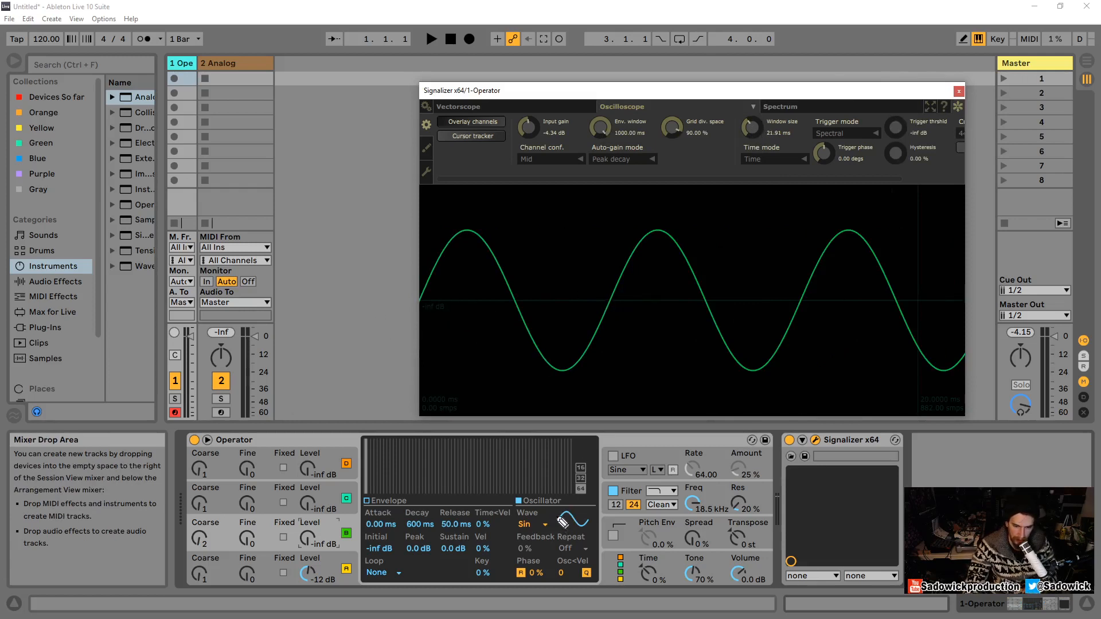
Show oscillator A's settings, then draw a box around one full sine cycle on screen and label it "Duty Cycle"
click(330, 563)
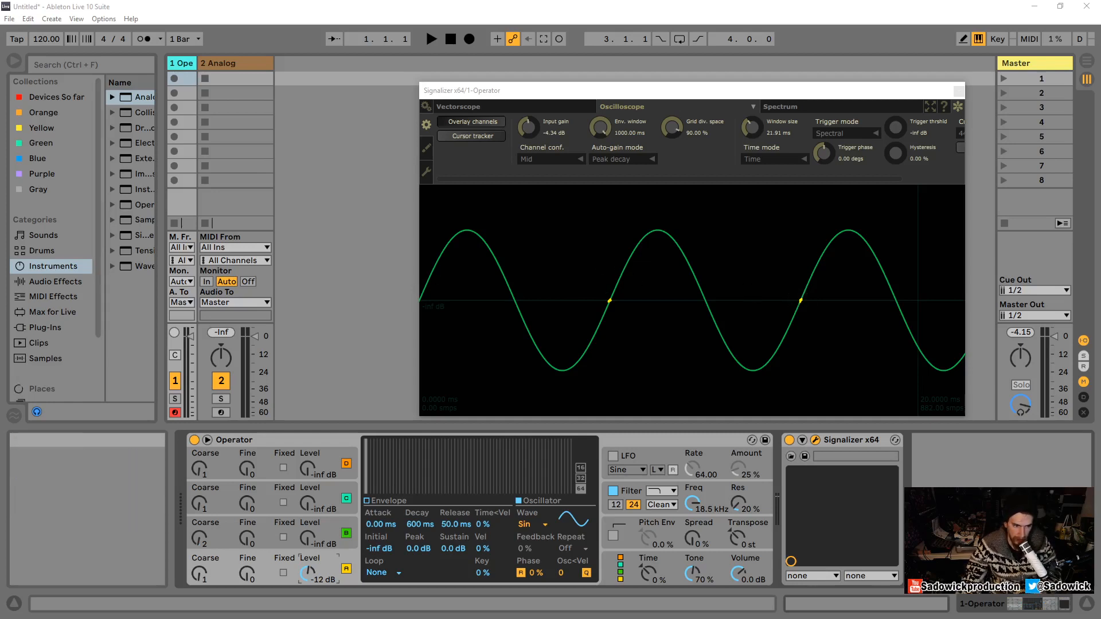
drag(611, 211, 803, 389)
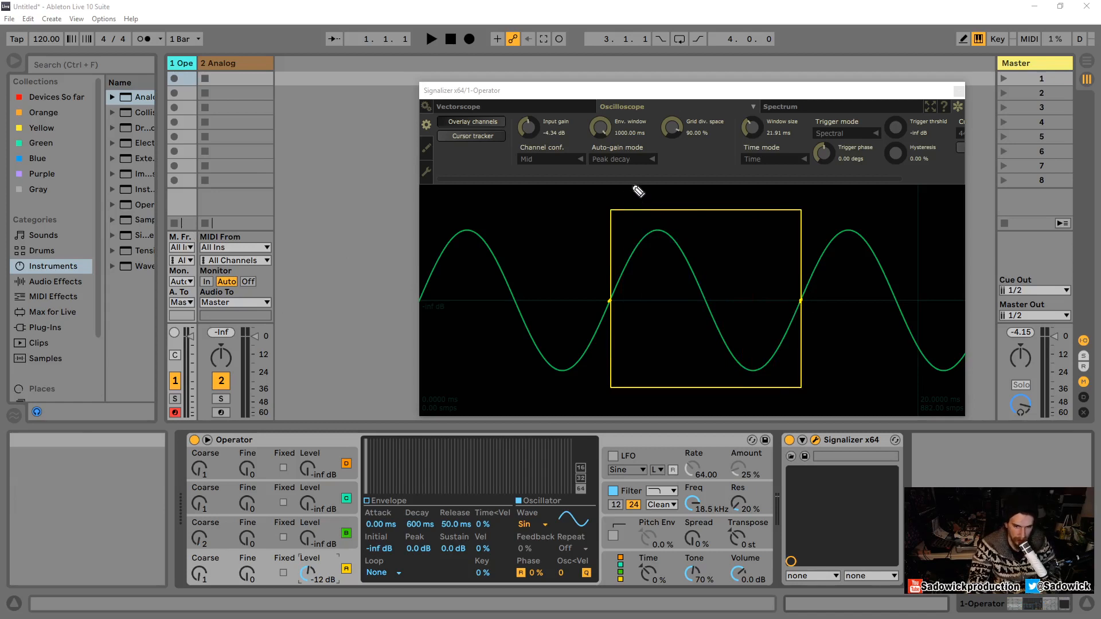
mouse_move(631, 184)
mouse_down()
mouse_move(633, 203)
mouse_move(706, 196)
mouse_move(705, 187)
mouse_move(746, 198)
mouse_up()
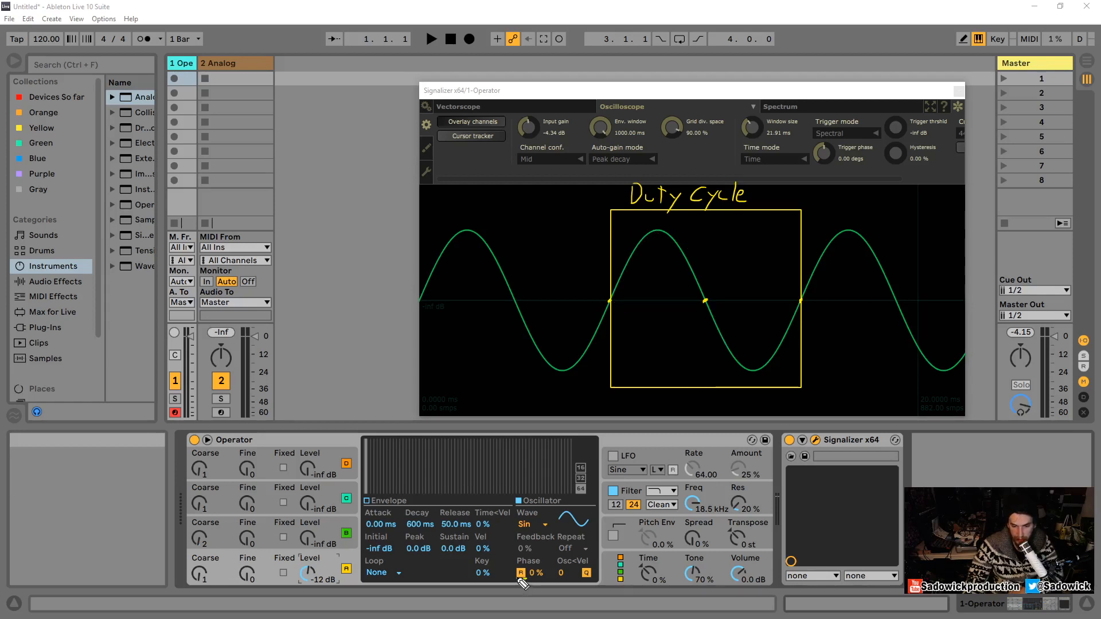
Underline the phase retrigger switch in Operator and mark the start of the boxed cycle with an "R"
drag(517, 579, 525, 579)
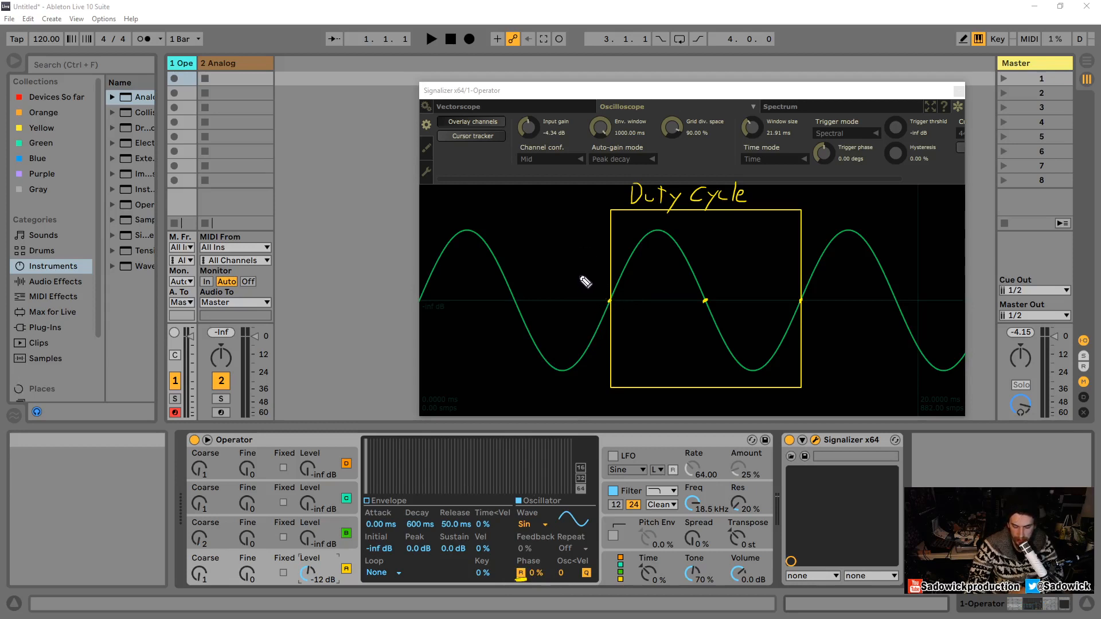
mouse_move(580, 275)
mouse_down()
mouse_move(580, 298)
mouse_move(610, 289)
mouse_move(612, 303)
mouse_up()
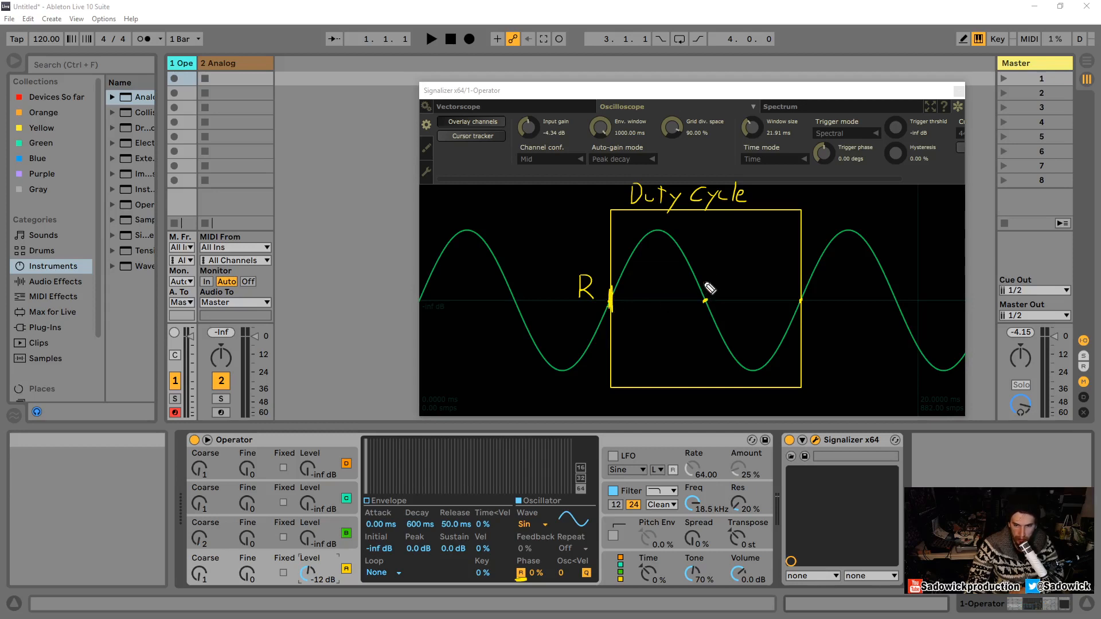
Mark the boxed cycle's midpoint as 50%, its peak as 25 and its trough as 75, and clear all on-screen drawings
drag(710, 288, 709, 317)
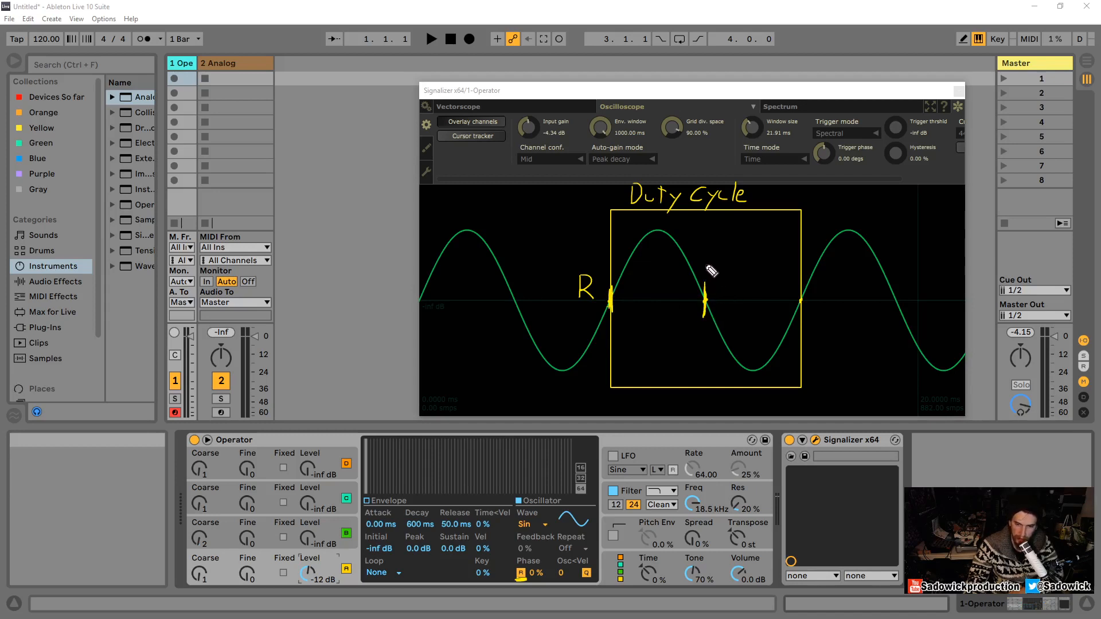
mouse_move(711, 261)
mouse_down()
mouse_move(708, 269)
mouse_move(740, 274)
mouse_up()
drag(658, 223, 658, 235)
mouse_move(661, 223)
mouse_down()
mouse_move(661, 235)
mouse_move(678, 227)
mouse_up()
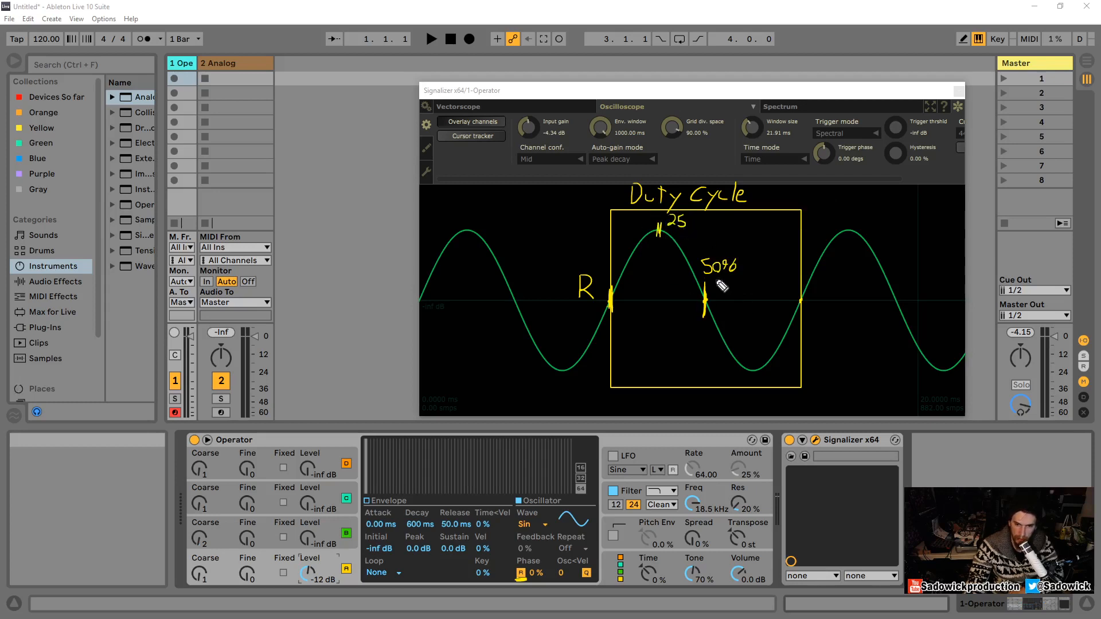
drag(770, 370, 784, 383)
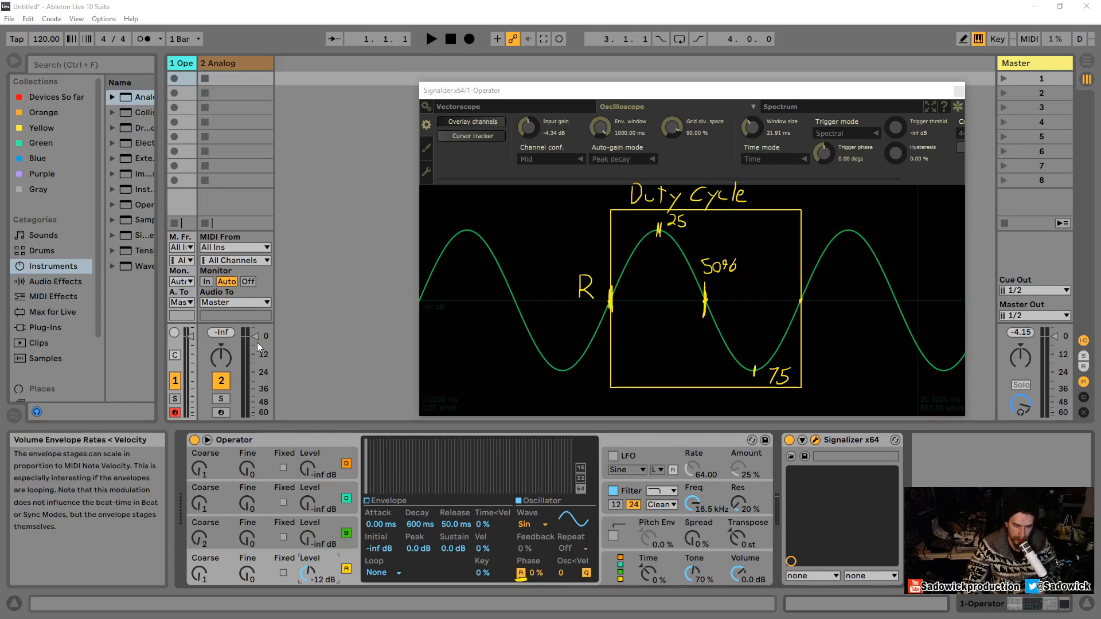
key(ctrl+shift+7)
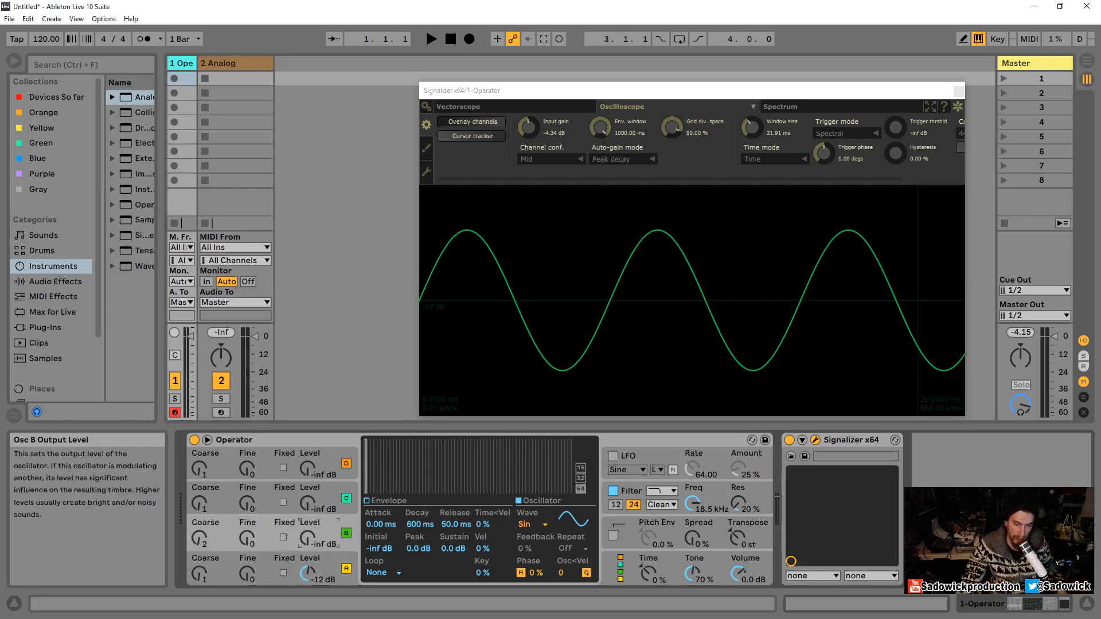
Raise oscillator B's level to -17 dB and its phase to 29 % while playing notes
drag(308, 538, 308, 522)
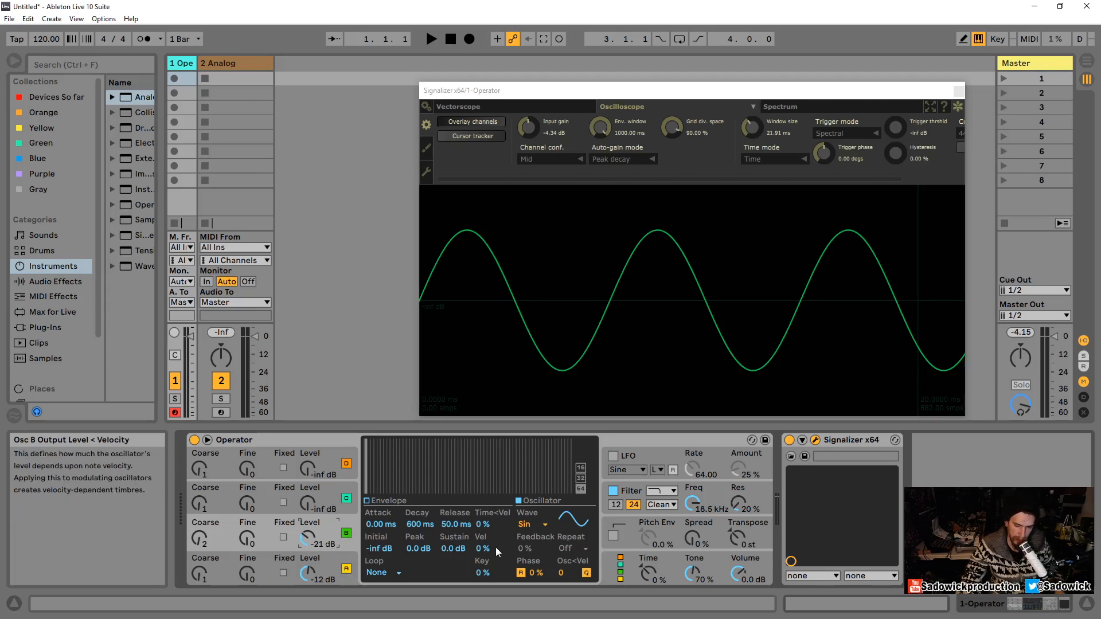
drag(533, 575, 534, 571)
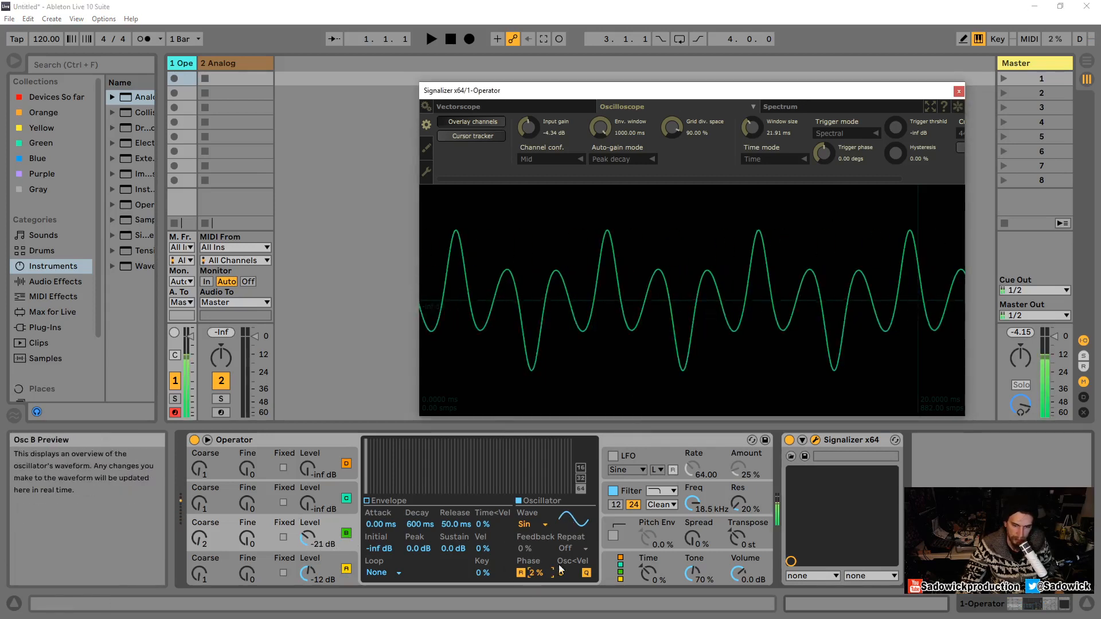
drag(535, 572, 535, 534)
drag(314, 541, 304, 539)
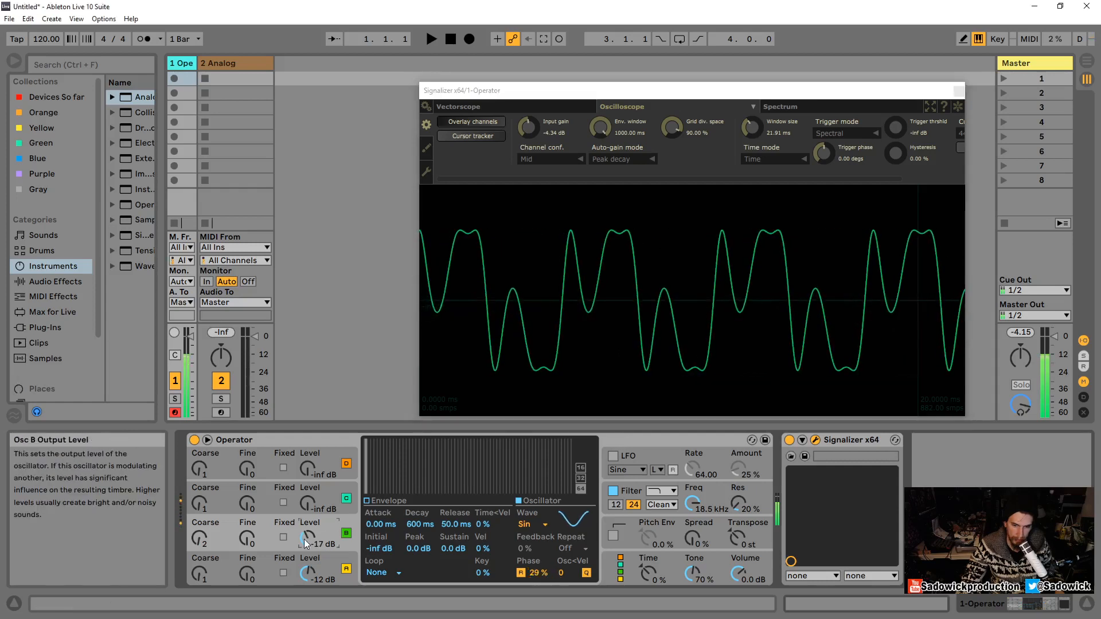
Sweep oscillator B's phase to 80 % and reset it to 0 %
mouse_move(538, 572)
mouse_down()
mouse_move(538, 553)
mouse_move(538, 591)
mouse_move(538, 507)
mouse_up()
mouse_move(538, 573)
mouse_down()
mouse_move(538, 554)
mouse_move(540, 593)
mouse_up()
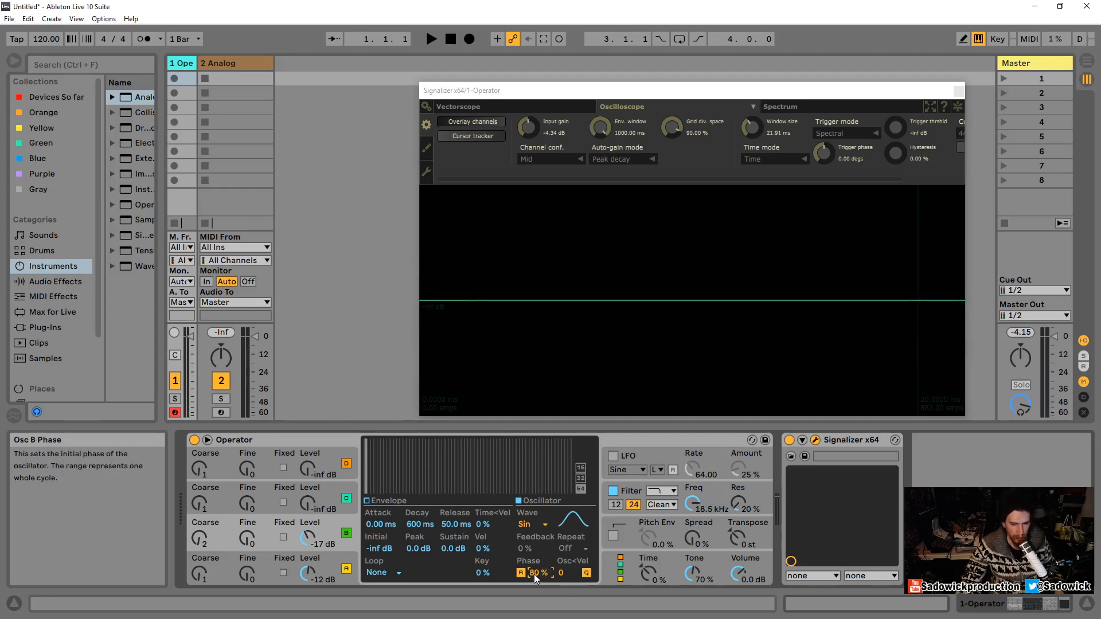
key(Delete)
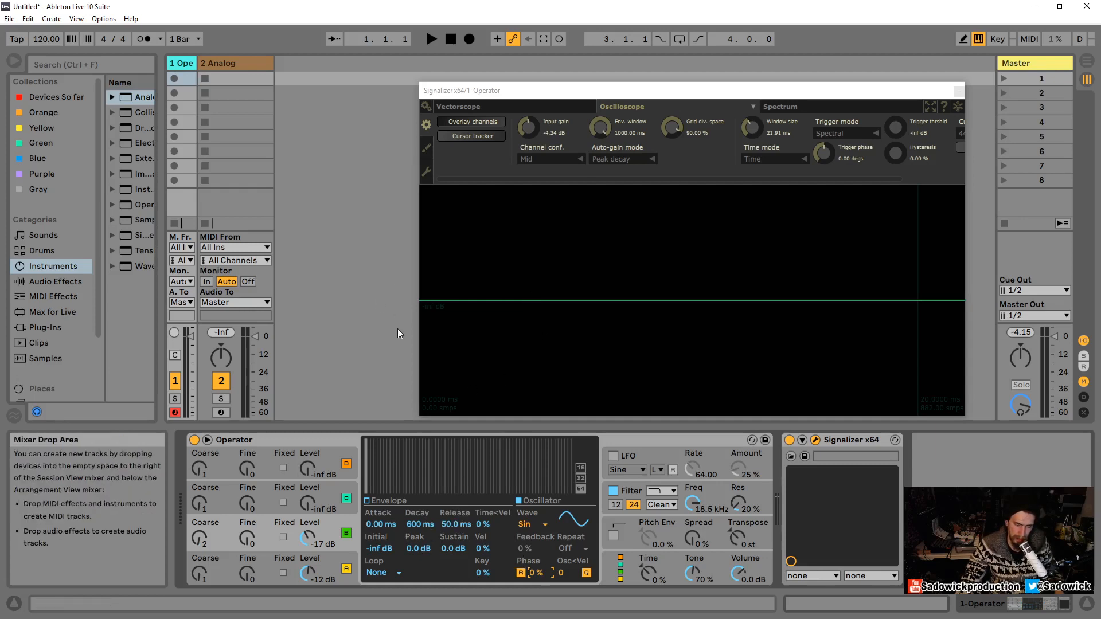
Set oscillator B's phase to 31 % and turn off its retrigger
drag(202, 547, 202, 553)
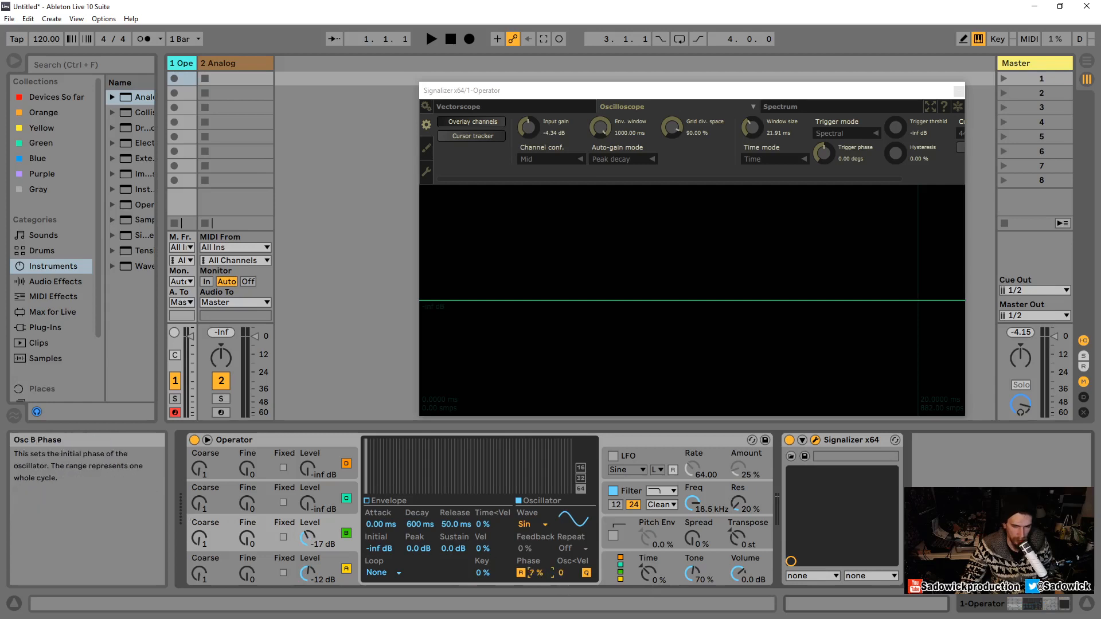
mouse_move(536, 569)
mouse_down()
mouse_move(536, 558)
mouse_move(536, 573)
mouse_up()
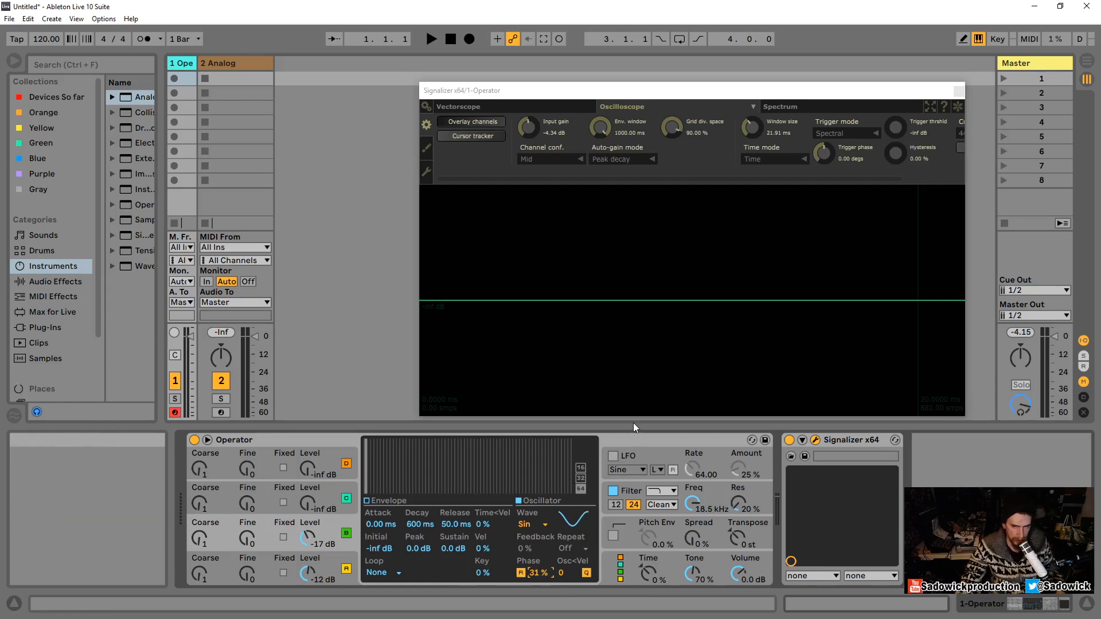
drag(625, 93, 620, 81)
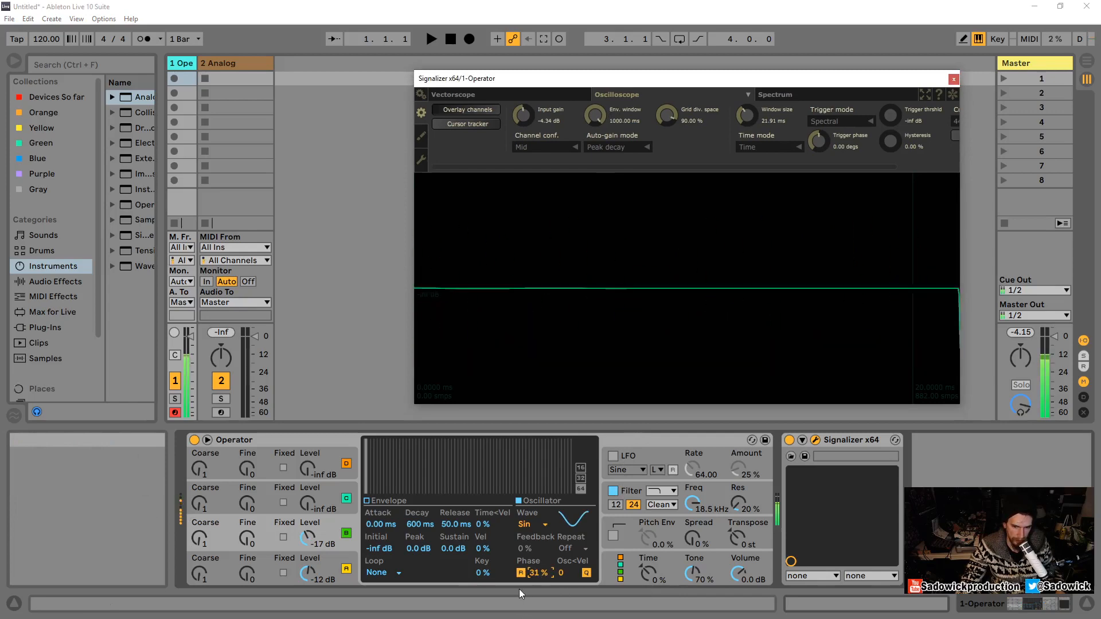
click(521, 573)
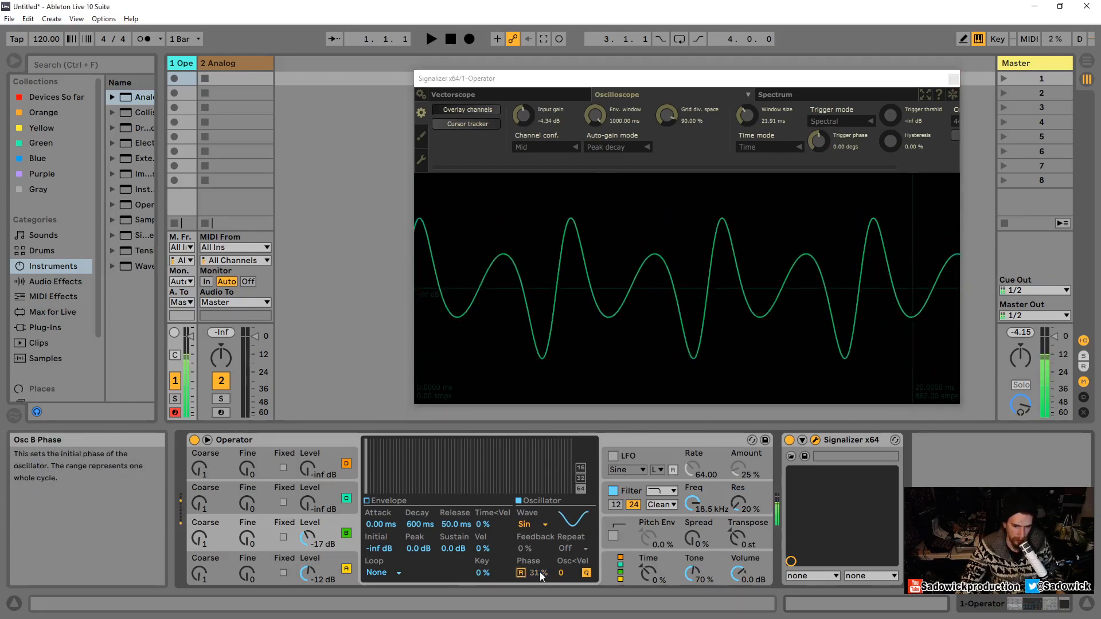
Freeze the oscilloscope display and widen its window size to 73.61 ms
click(949, 94)
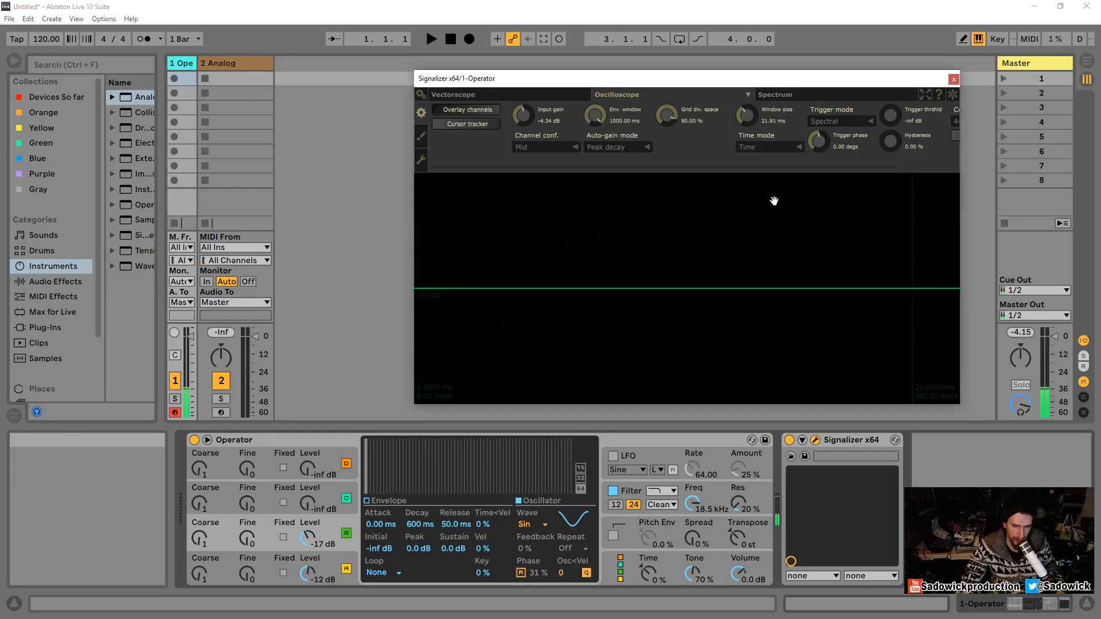
drag(750, 115, 757, 91)
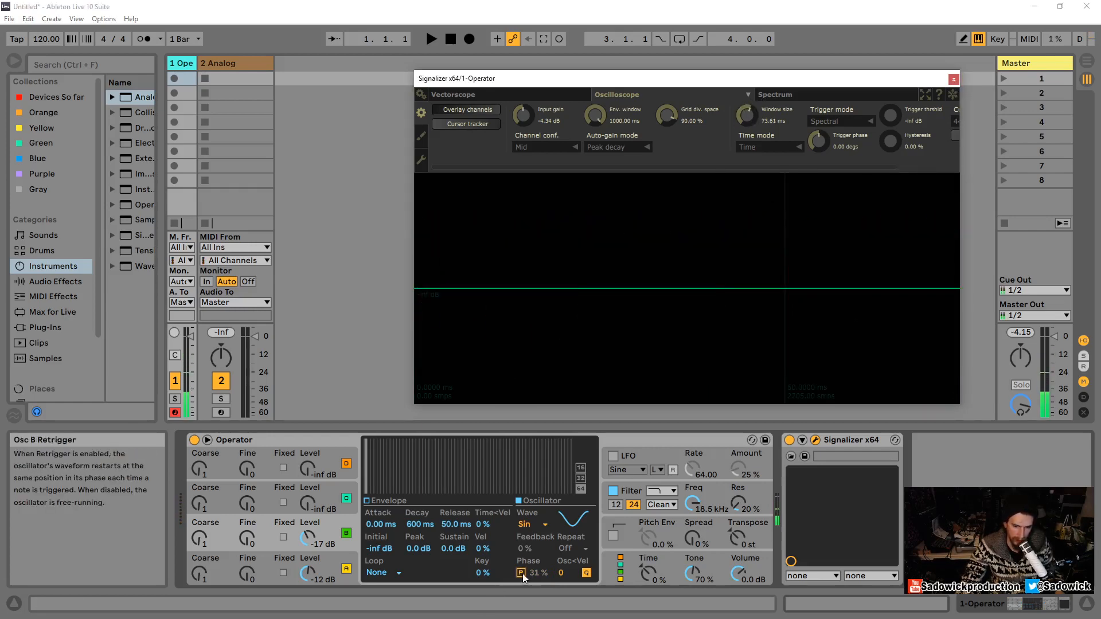
Re-enable oscillator B's retrigger with phase at 0 %, and set its coarse frequency to 12 and level to -31 dB
click(537, 572)
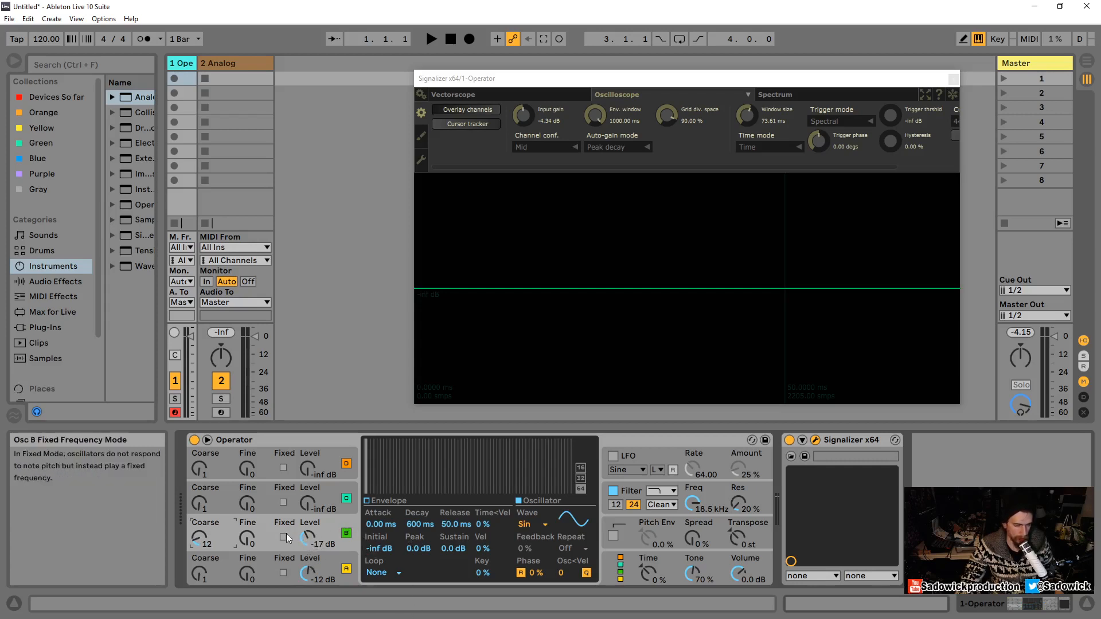
mouse_move(315, 542)
mouse_down()
mouse_move(314, 568)
mouse_move(315, 548)
mouse_up()
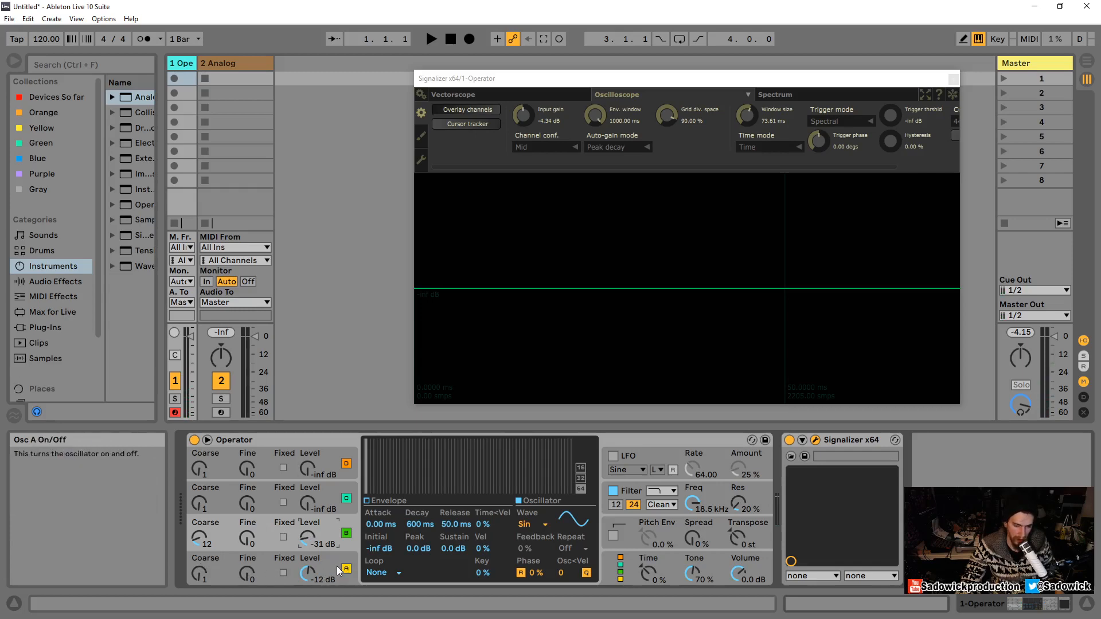
Freeze the modulated waveform in the oscilloscope, zoom in to examine its ripples and reset the view
click(955, 94)
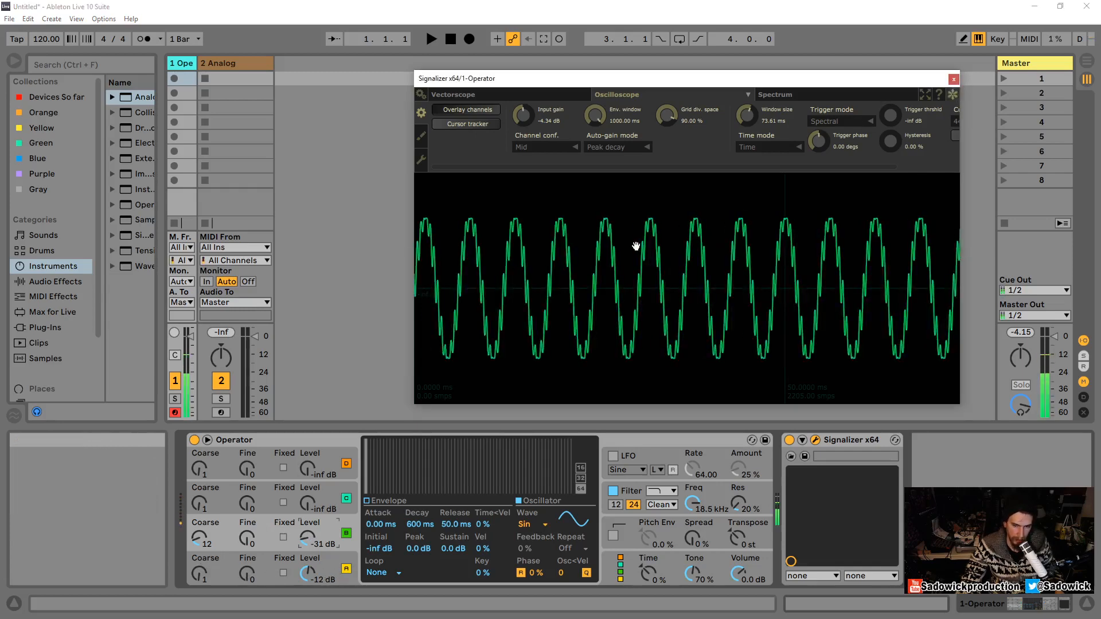
scroll(638, 245, up, 8)
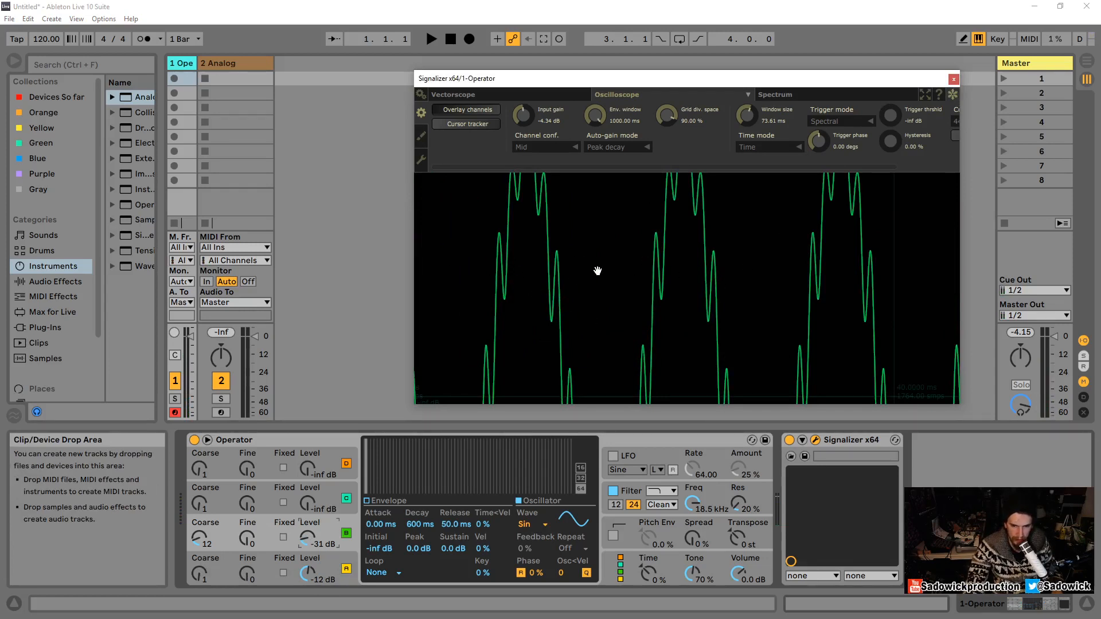
double_click(650, 259)
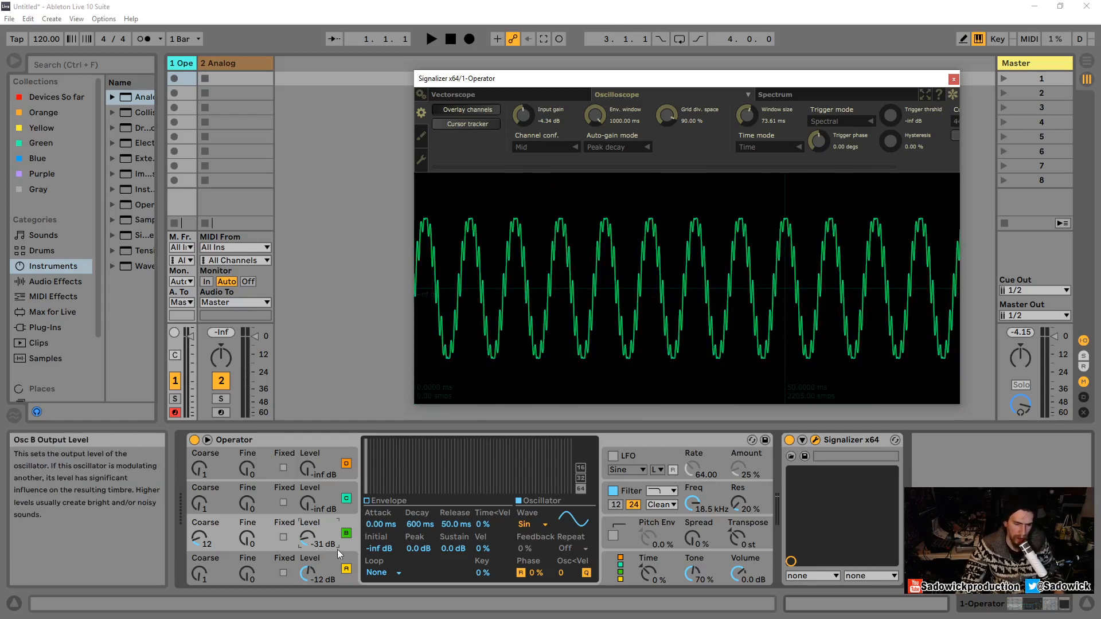
Switch Operator's algorithm to the one with all four oscillators in parallel and show oscillator A's settings
click(620, 566)
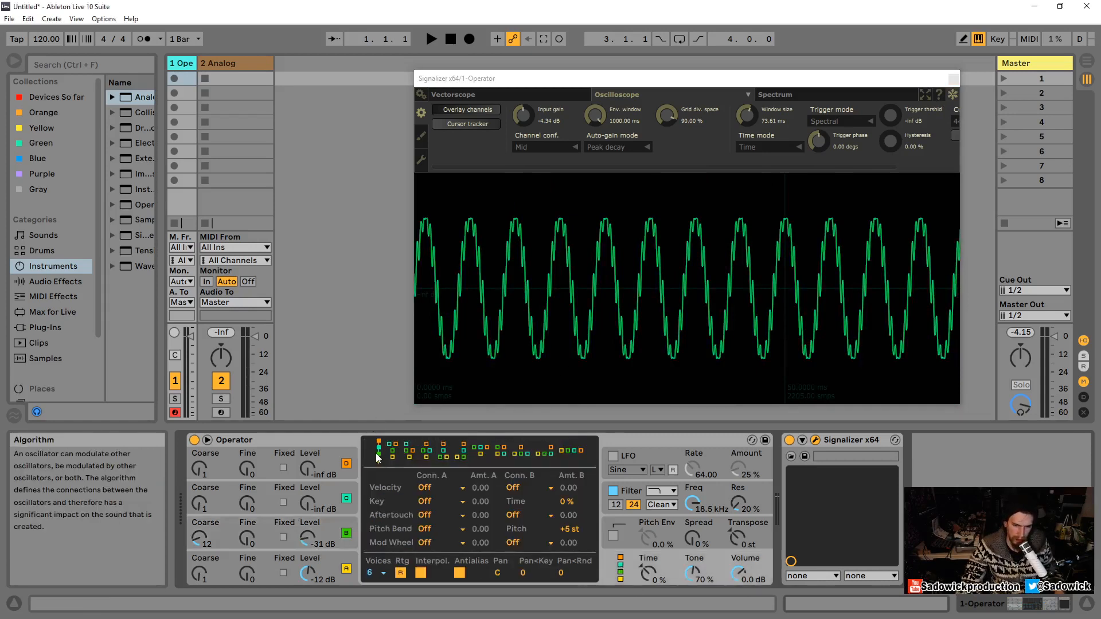
click(573, 451)
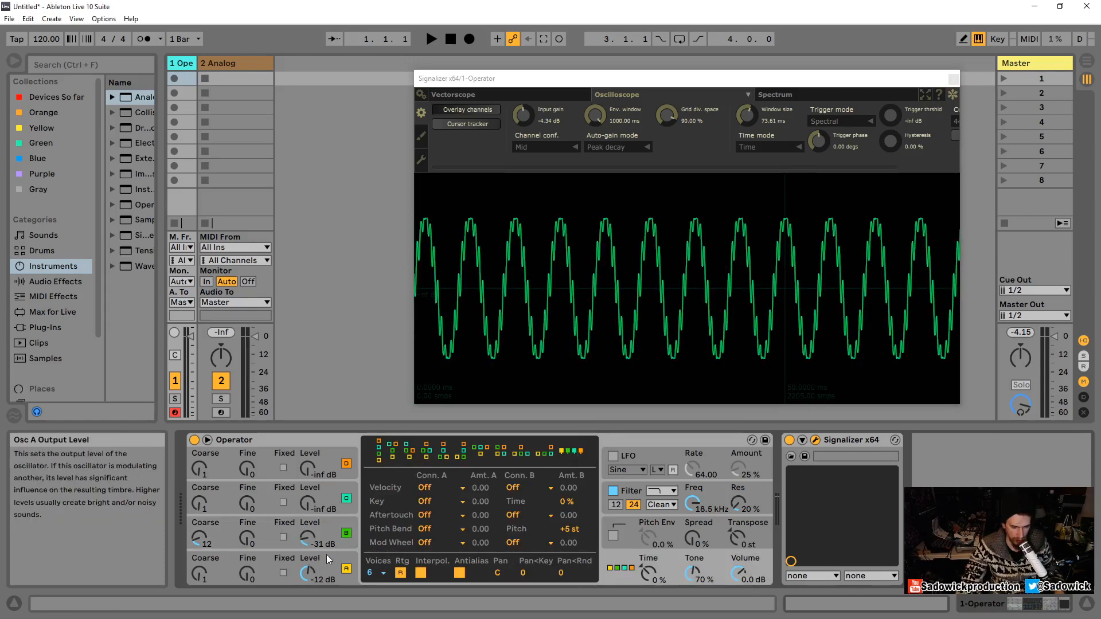
click(308, 568)
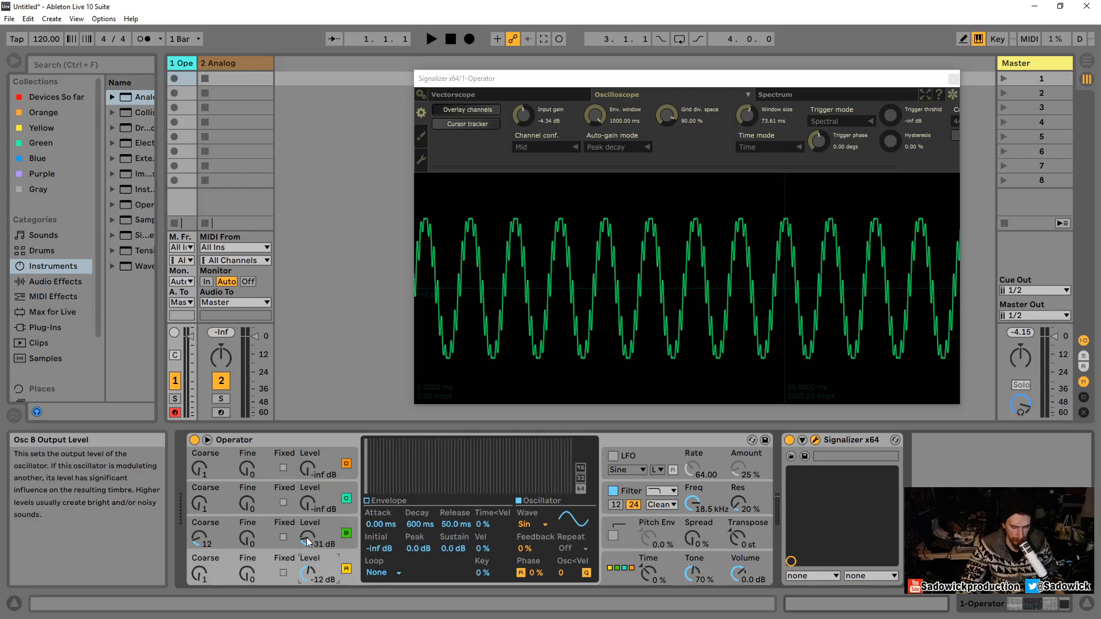
Toggle oscillators A and B off and on to compare each one's output with the combined signal
click(346, 569)
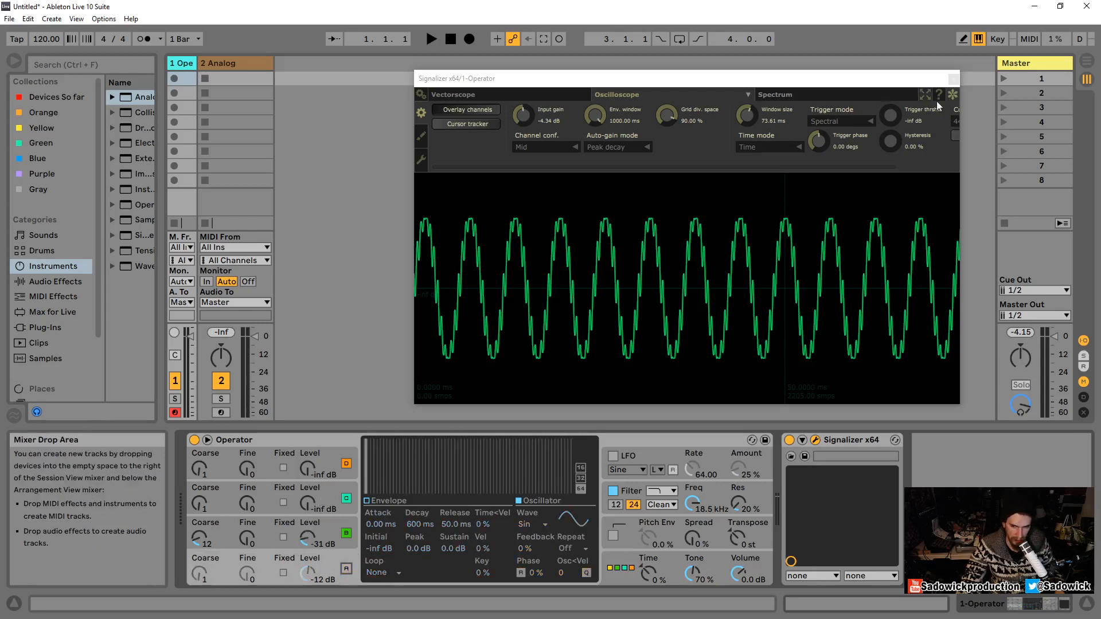
click(347, 534)
click(346, 569)
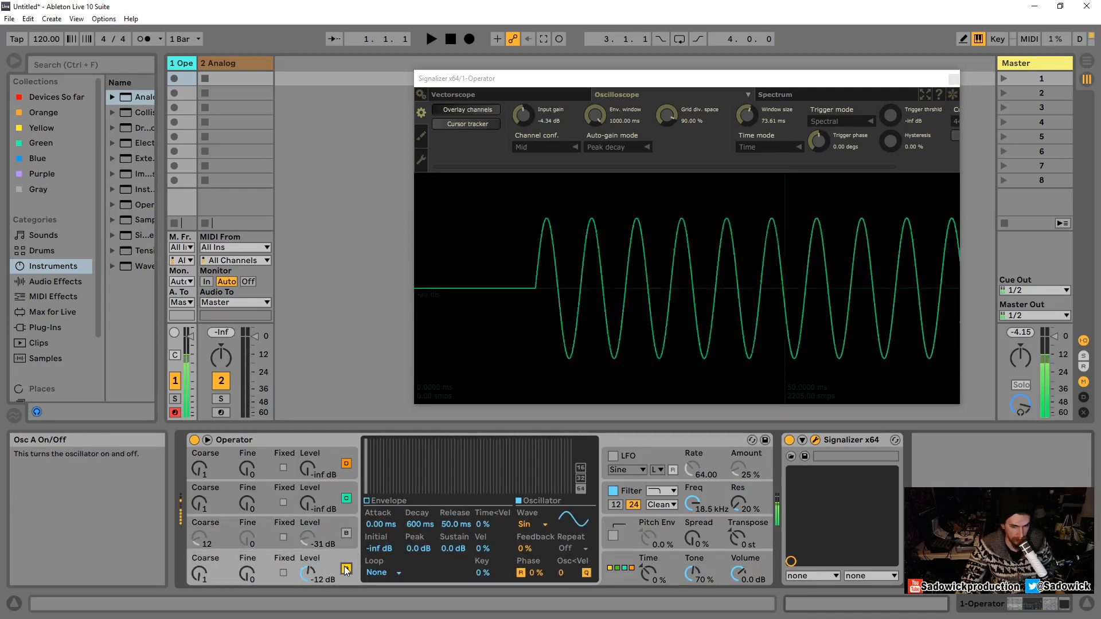
click(347, 533)
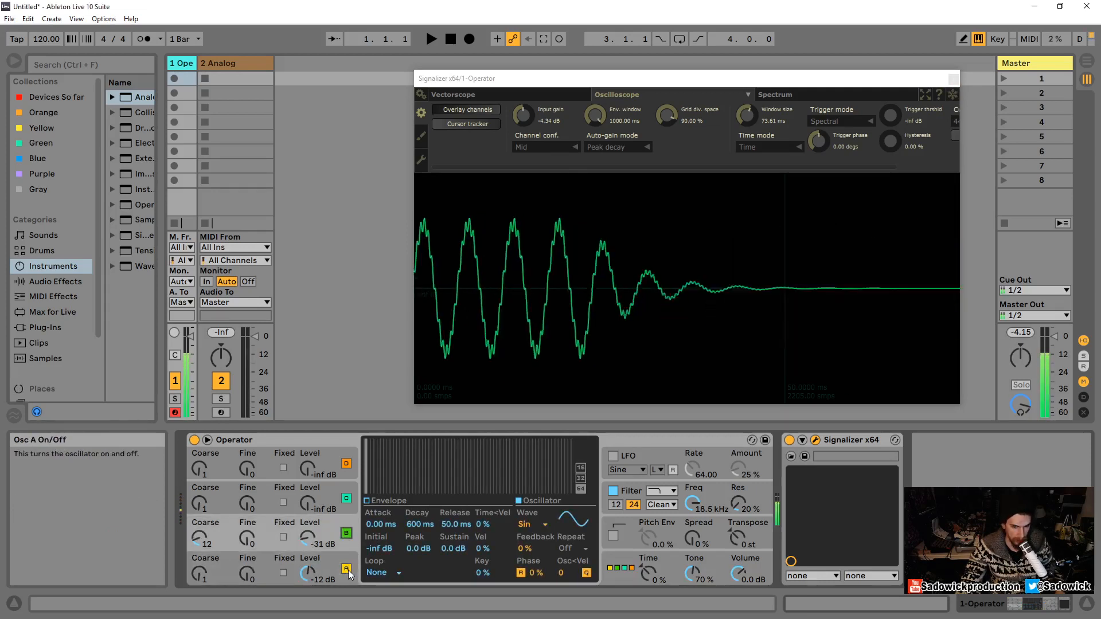
Restore the algorithm with all four oscillators stacked in series, and check the tone in the spectrum and oscilloscope
click(624, 568)
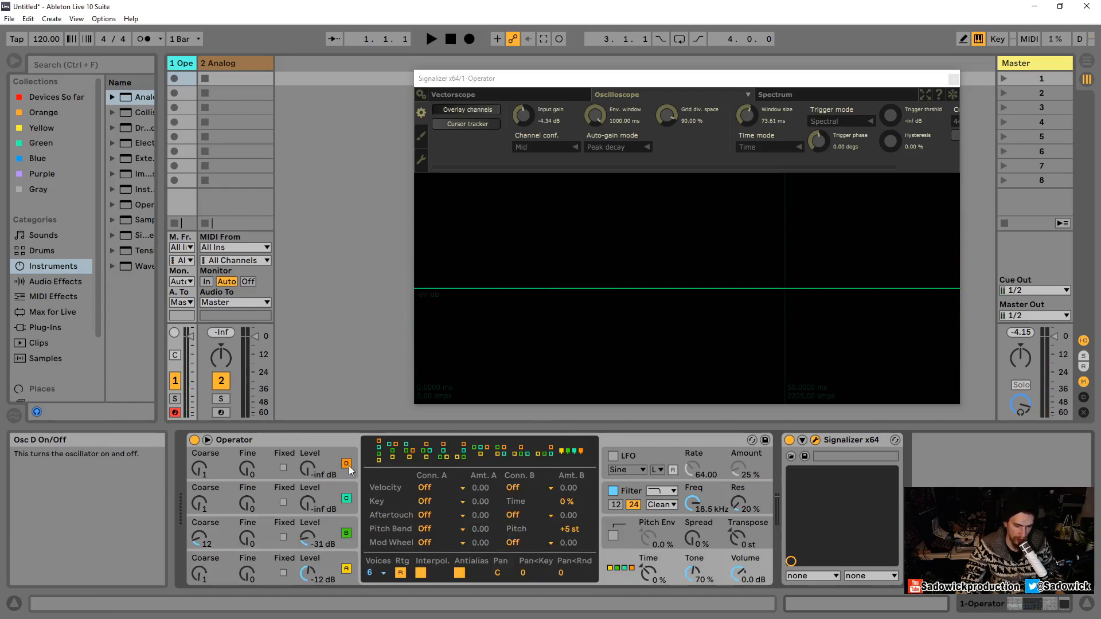
click(380, 456)
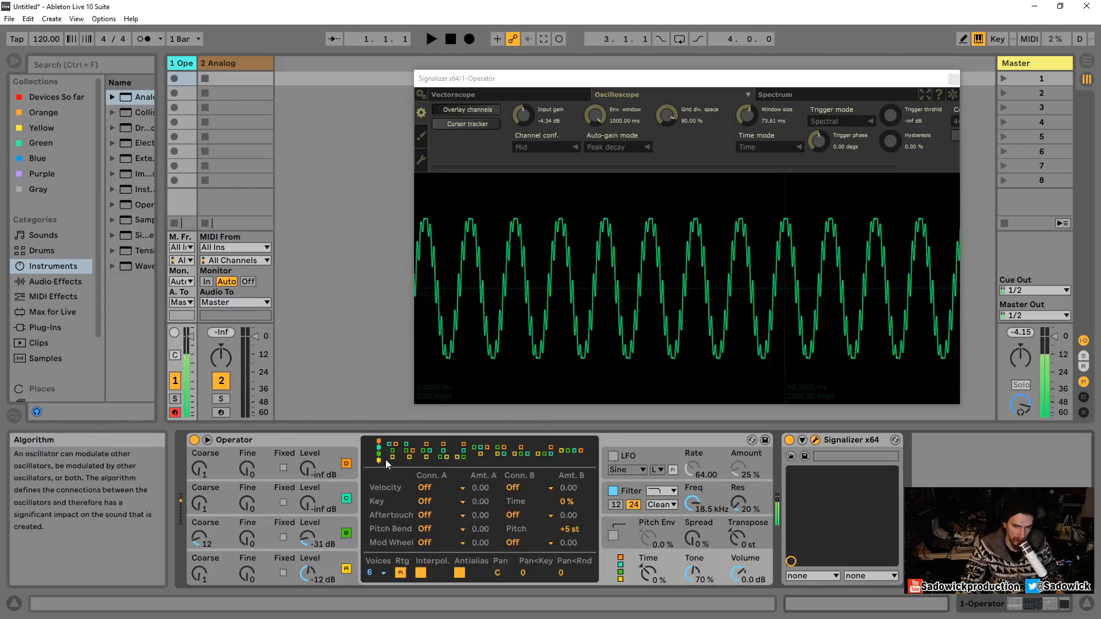
click(801, 99)
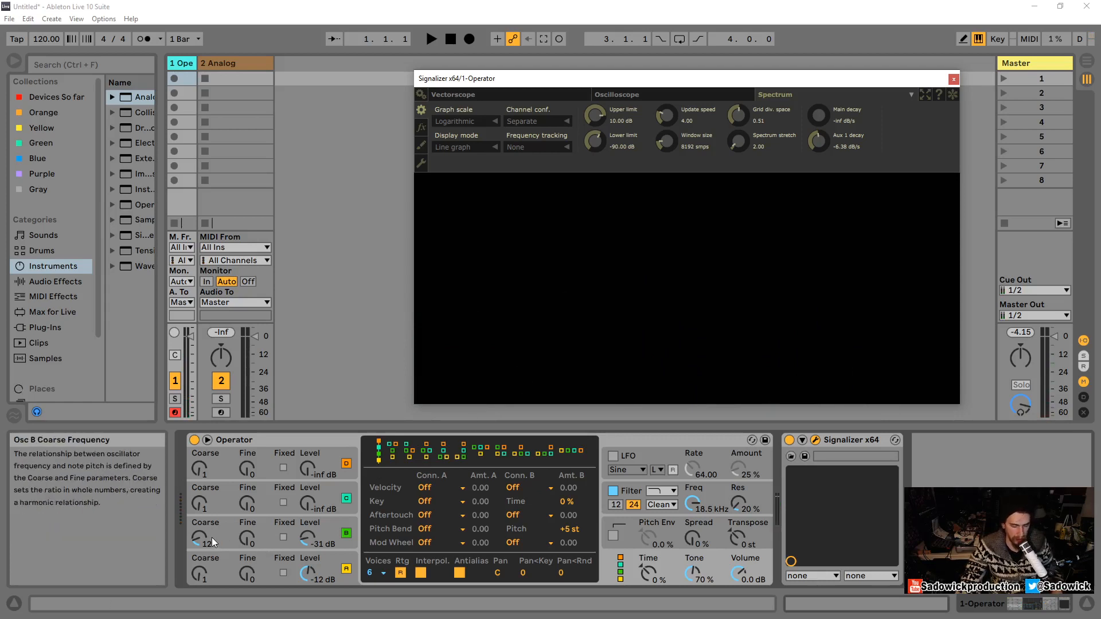
click(629, 95)
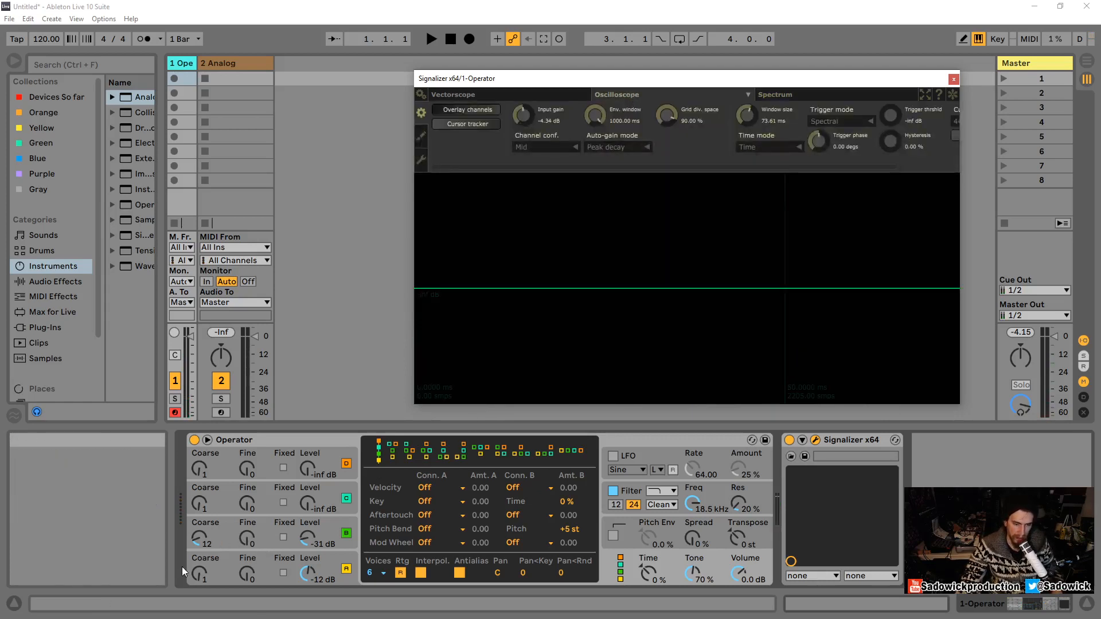
Set oscillator B's fine frequency to 75 and show the signal in the spectrum analyser
mouse_move(247, 536)
mouse_down()
mouse_move(247, 516)
mouse_move(248, 546)
mouse_up()
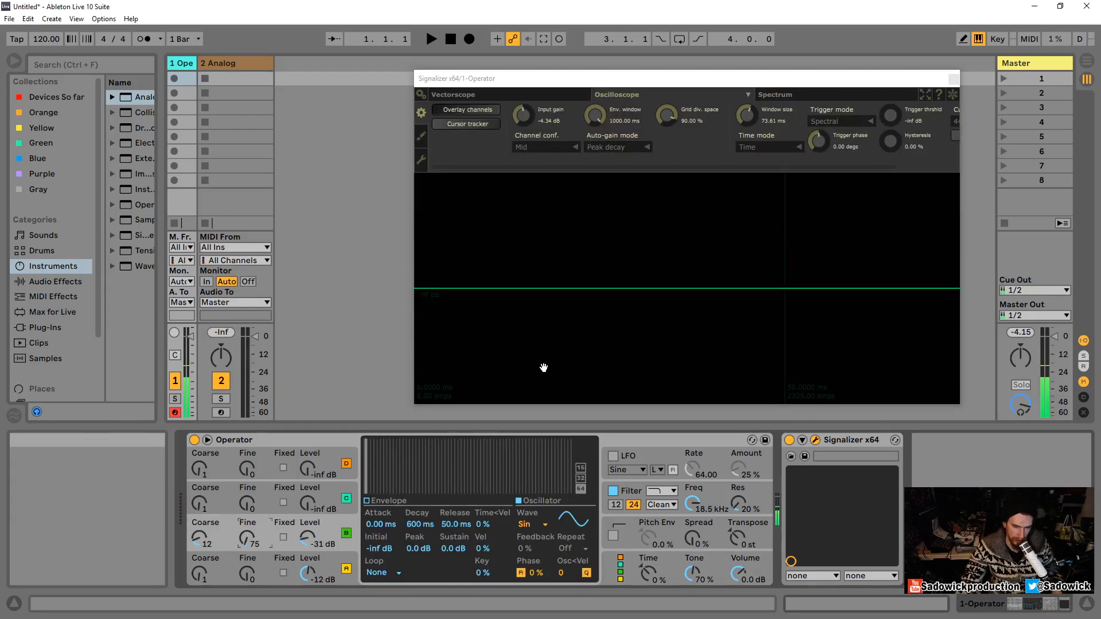
click(806, 94)
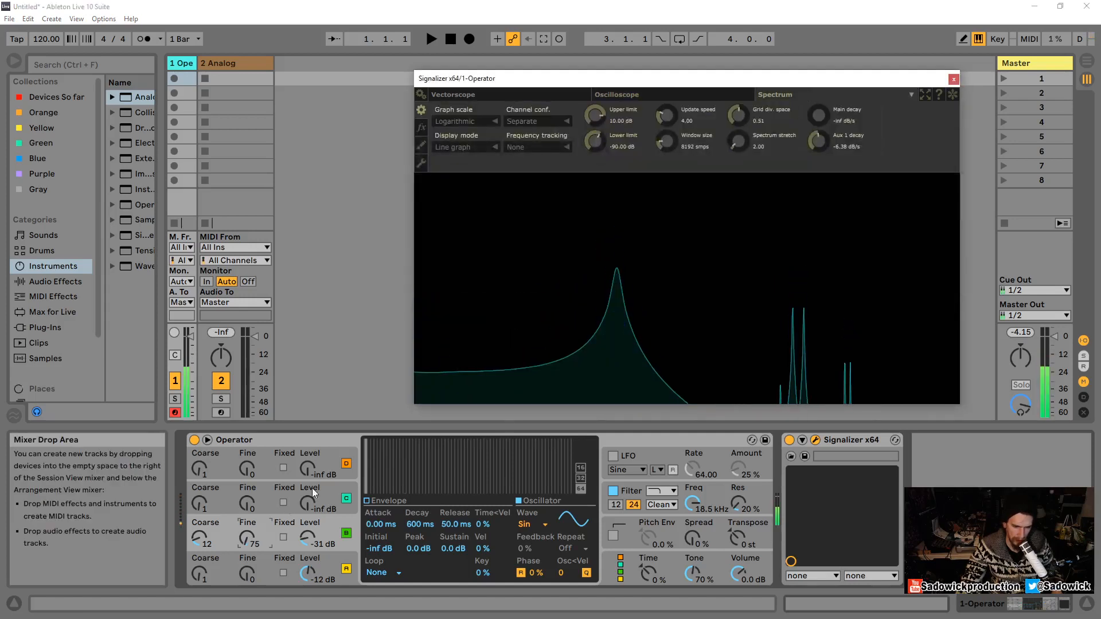
Reset oscillator B's fine frequency to 0 and its level to -inf dB, and play a note
double_click(248, 536)
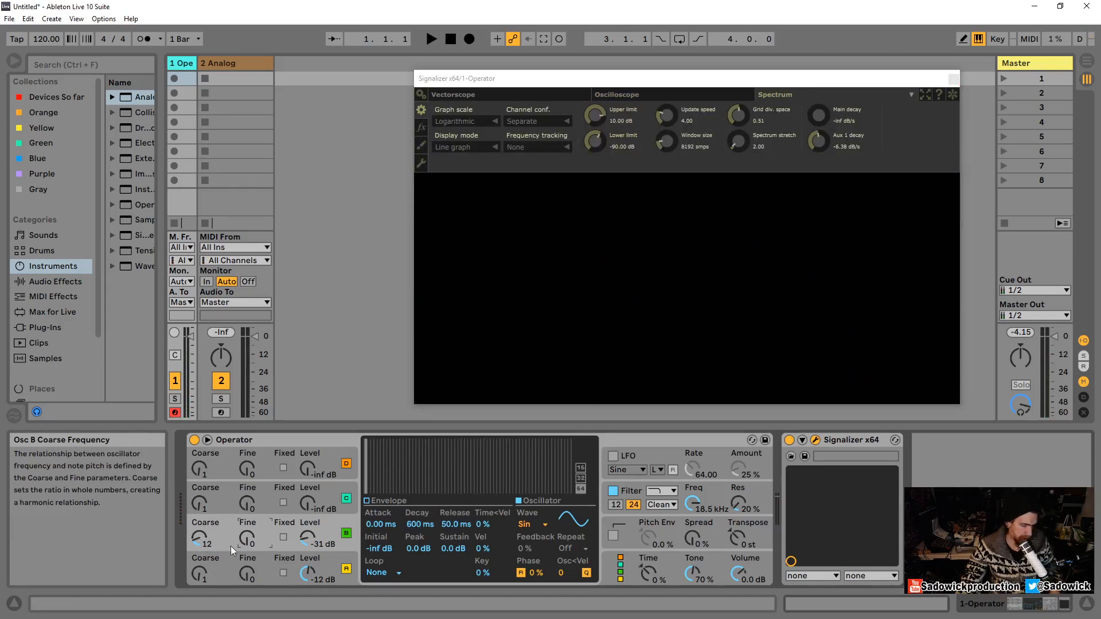
double_click(310, 542)
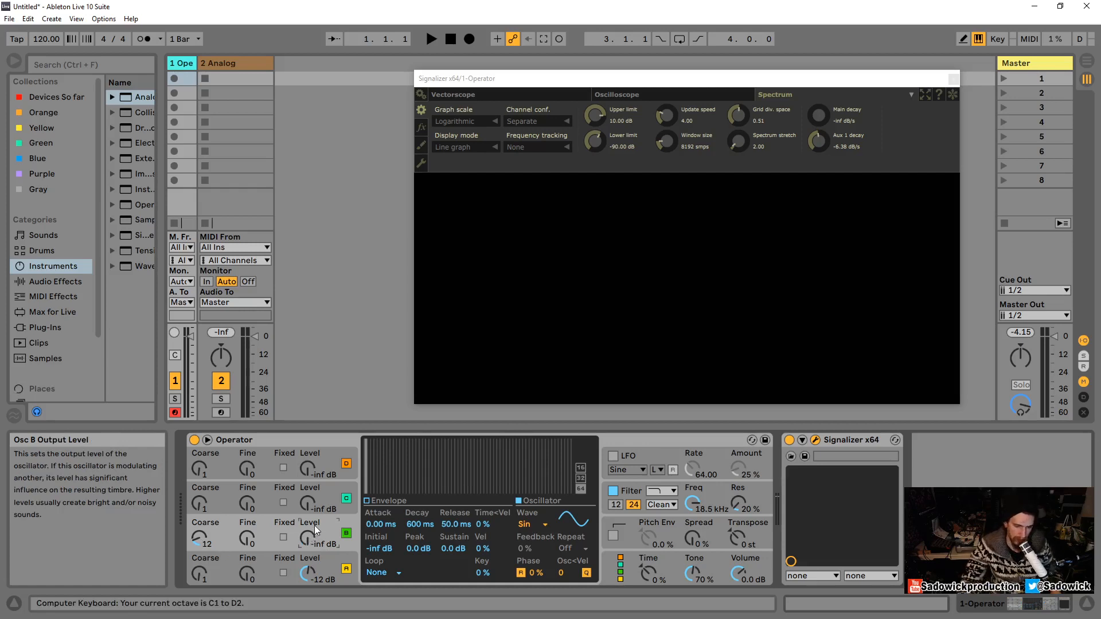
key(f)
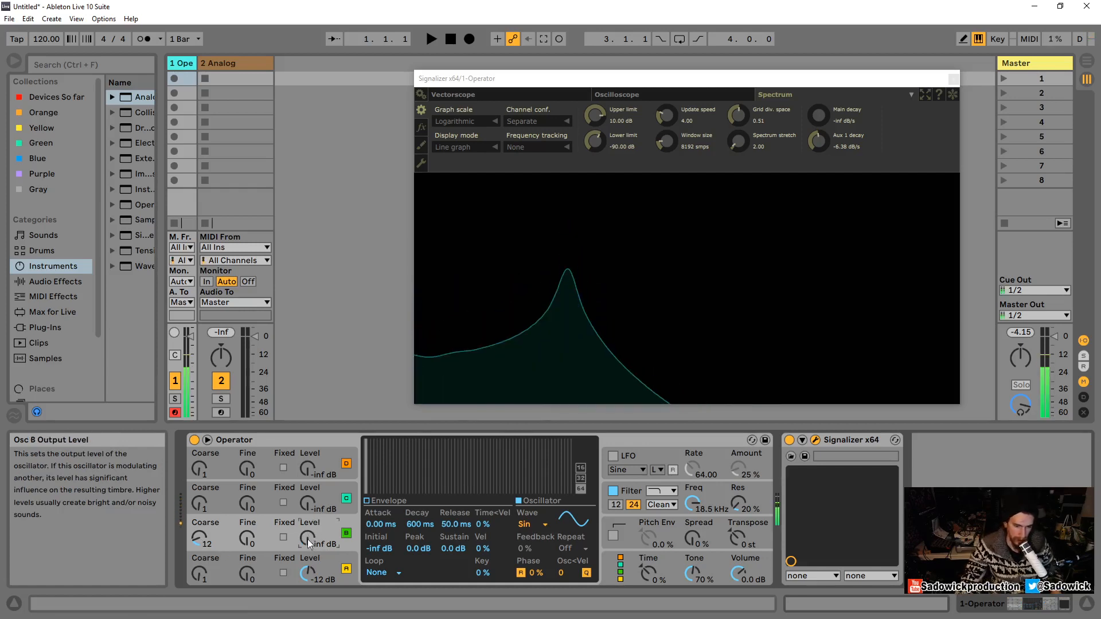
Play a note with oscillator B at -32 dB, and set its coarse frequency to 1 and level to -52 dB
drag(309, 543, 308, 534)
key(f)
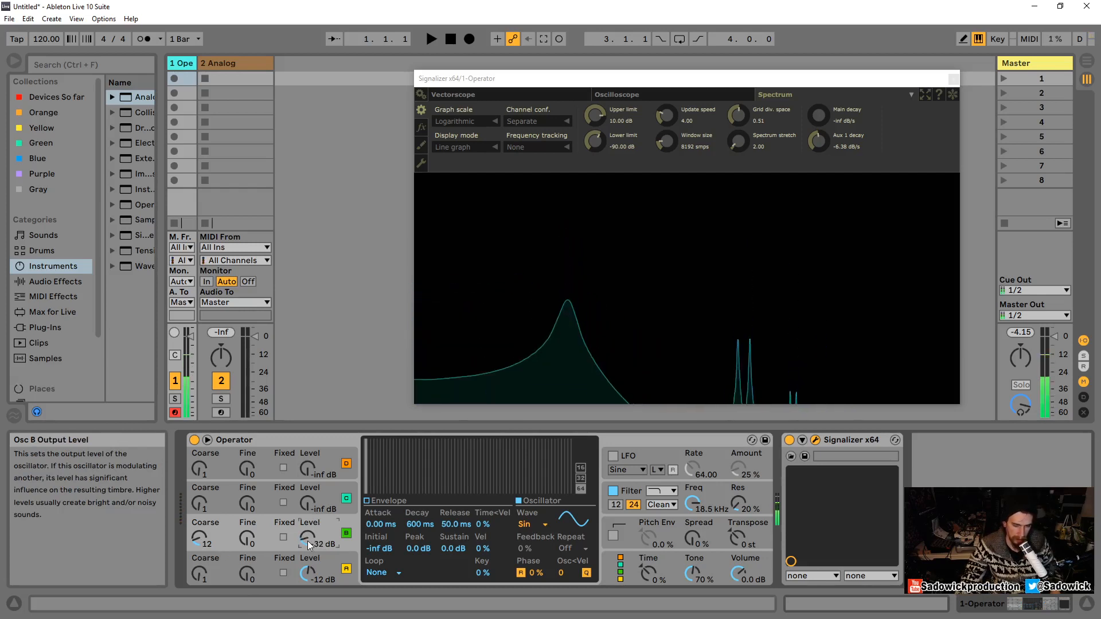
drag(200, 539, 200, 570)
drag(308, 543, 308, 550)
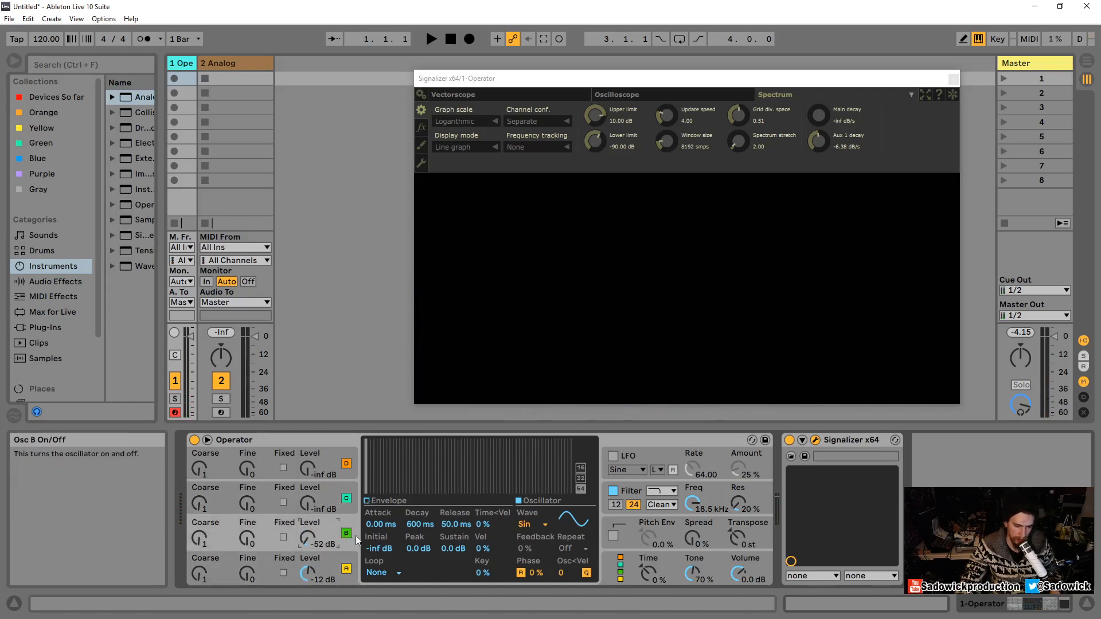
Display oscillator B's envelope and shape it with a sustain of -inf dB and a decay of 135 ms
click(367, 502)
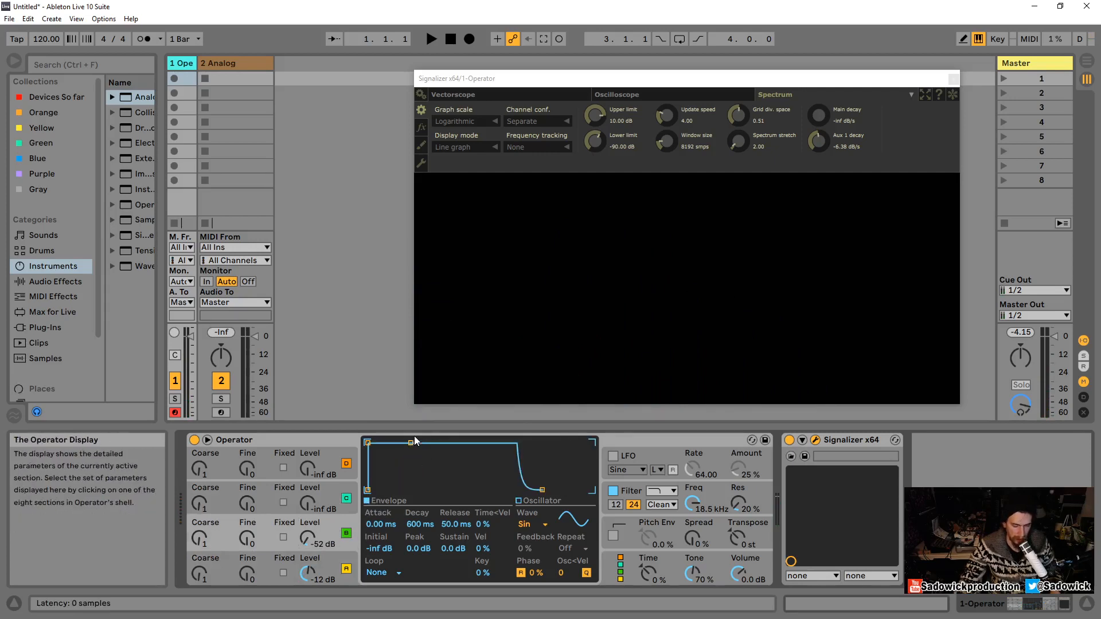
drag(414, 441, 409, 490)
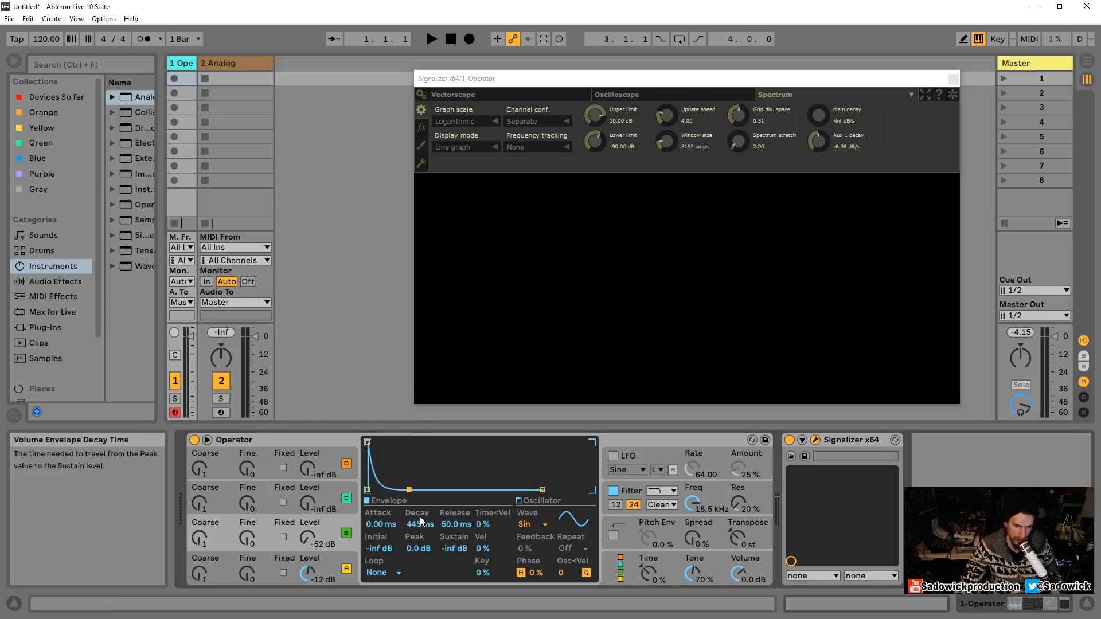
mouse_move(419, 490)
mouse_down()
mouse_move(425, 452)
mouse_move(403, 489)
mouse_up()
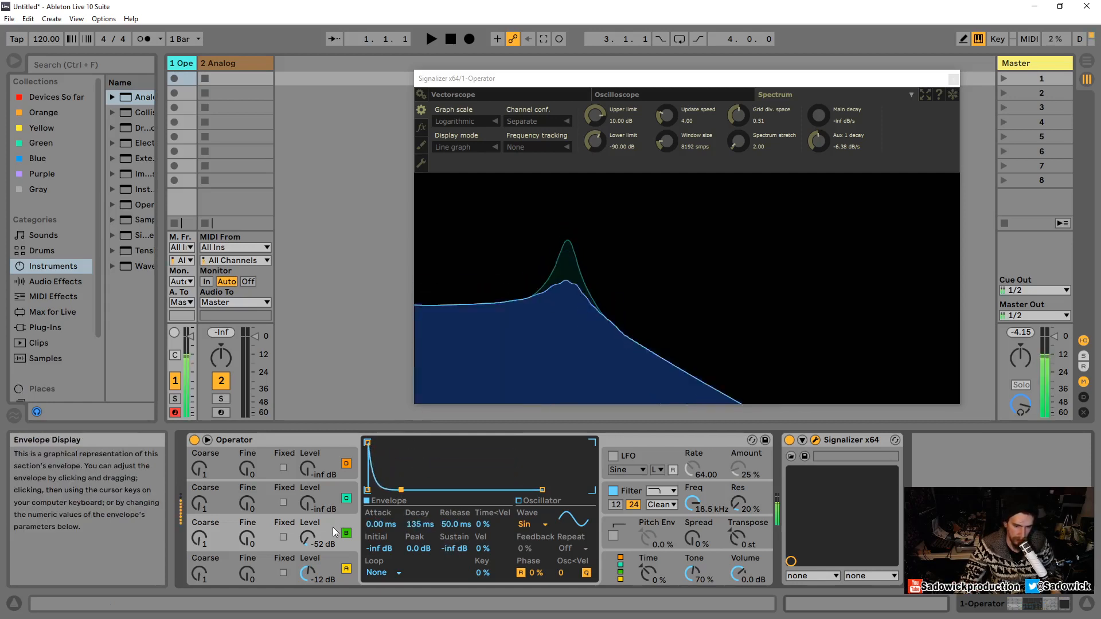
Raise oscillator B's level to -6.7 dB, lengthen its envelope decay to 1.87 s, and play notes
drag(332, 528, 333, 494)
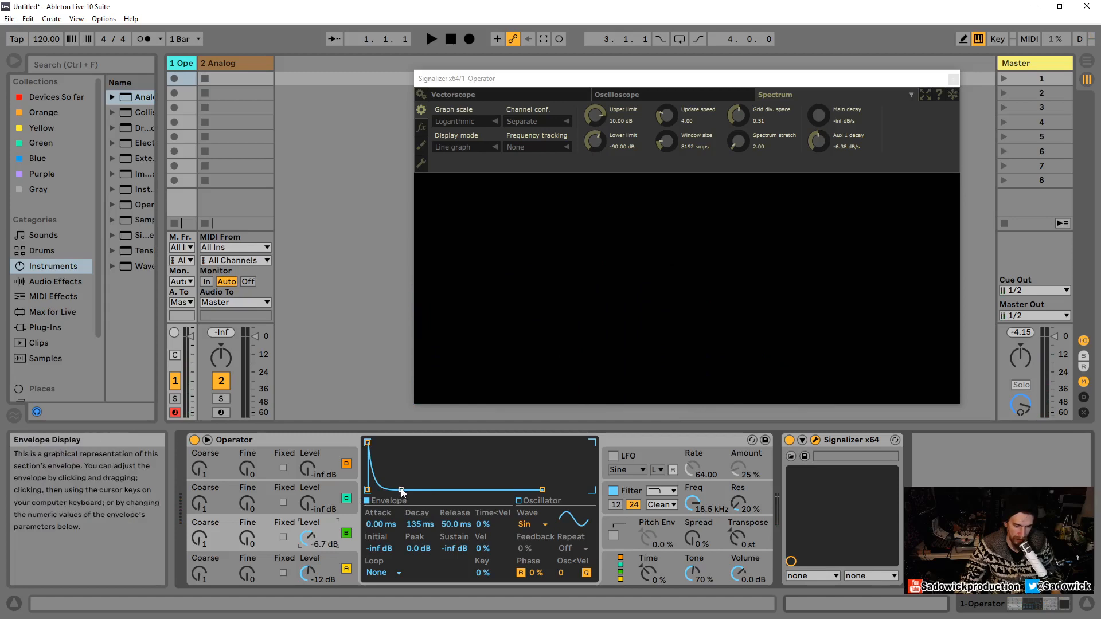
mouse_move(401, 489)
mouse_down()
mouse_move(429, 490)
mouse_move(419, 490)
mouse_up()
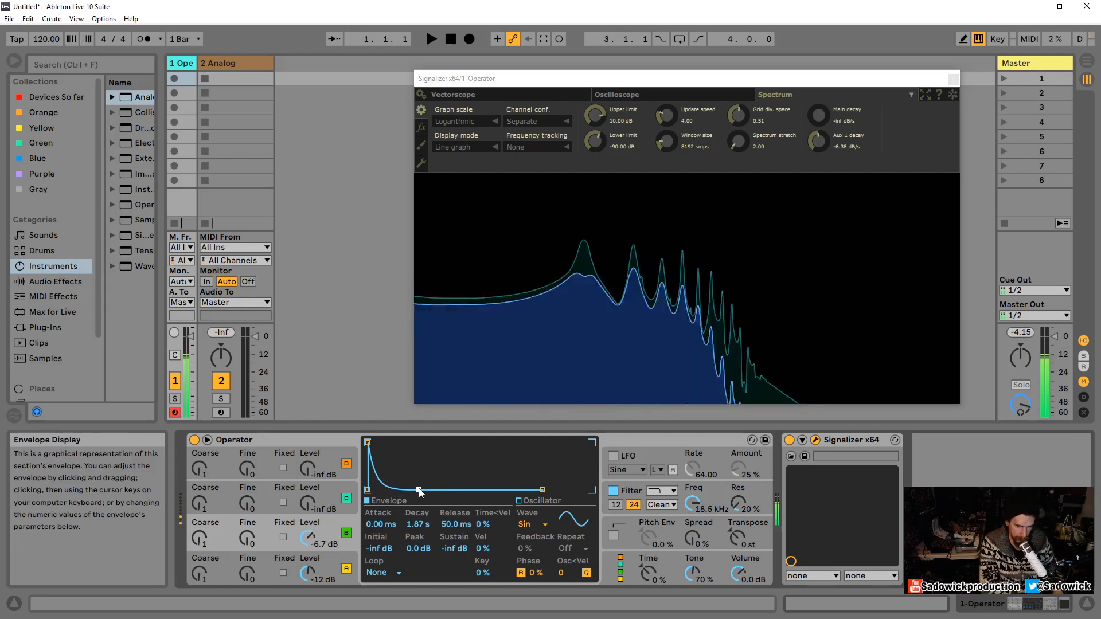
key(z)
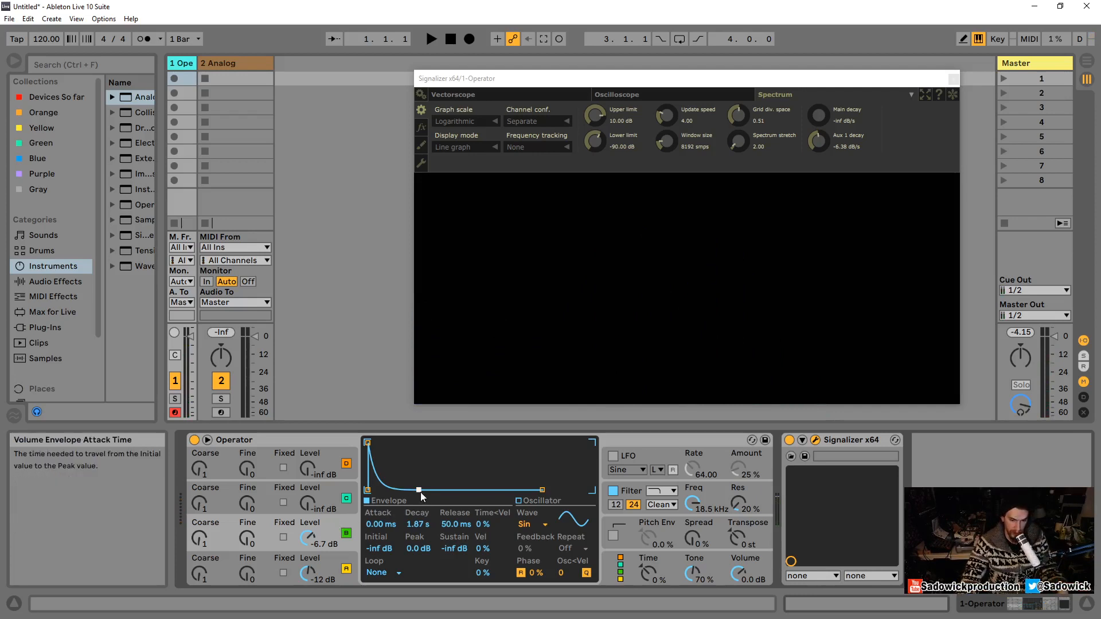
With oscillator B at -16 dB, compare its envelope at full sustain with a -inf dB sustain and 3.40 s decay
drag(421, 492, 412, 443)
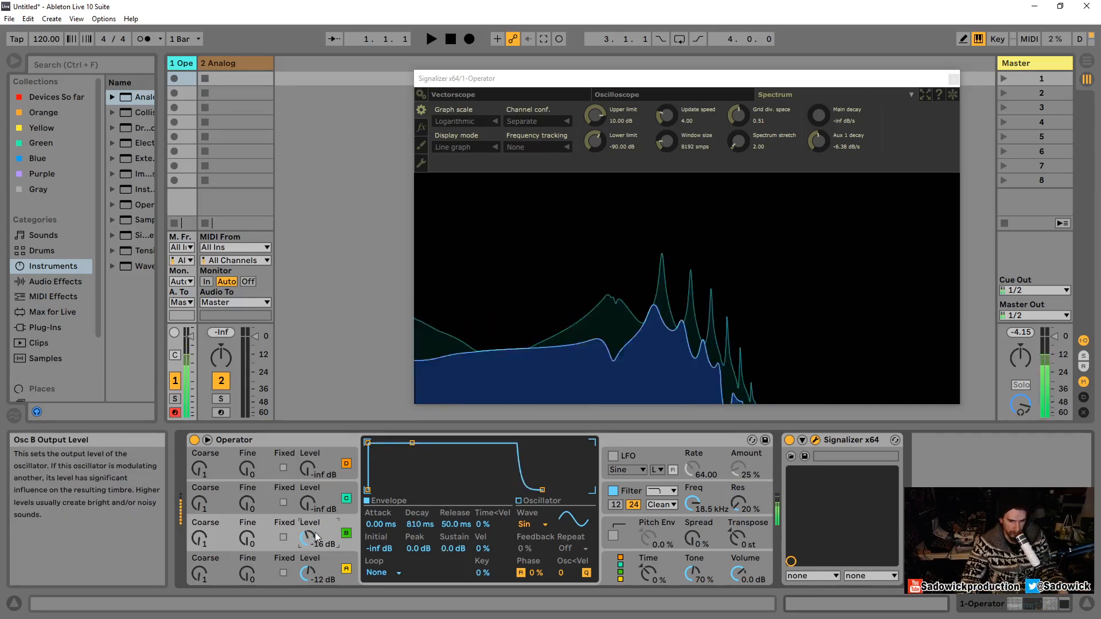
drag(412, 449, 417, 441)
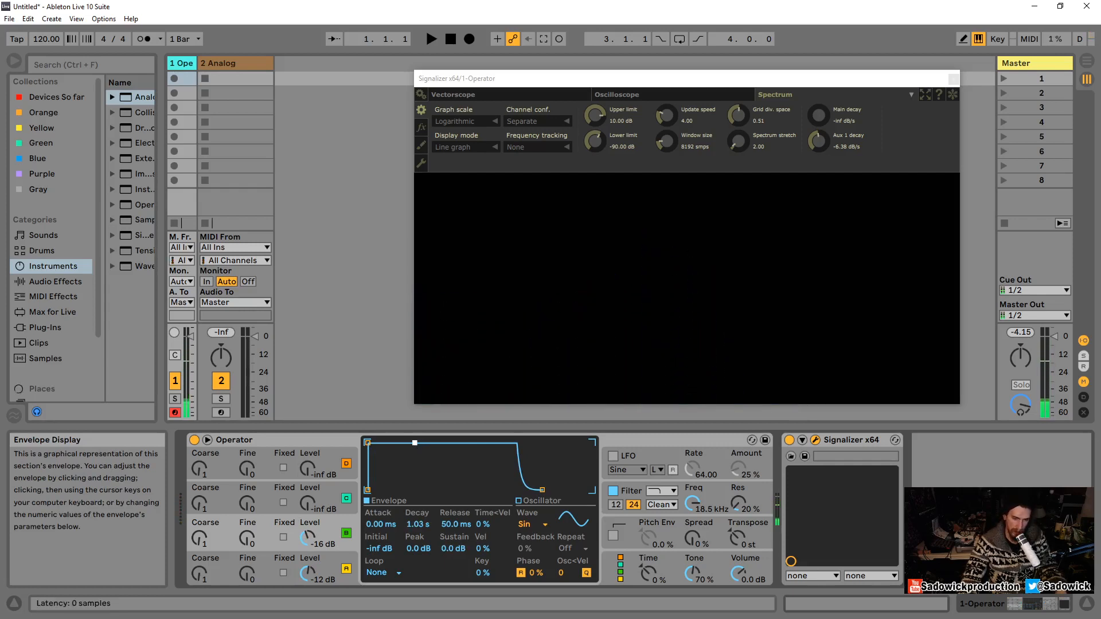
drag(414, 443, 409, 489)
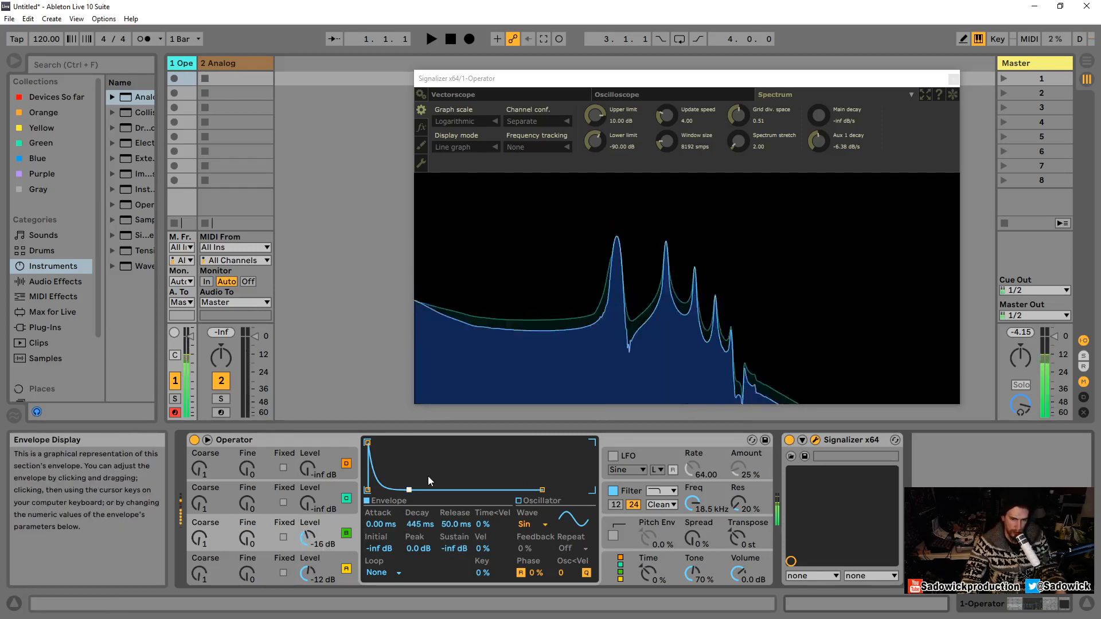
drag(409, 490, 422, 490)
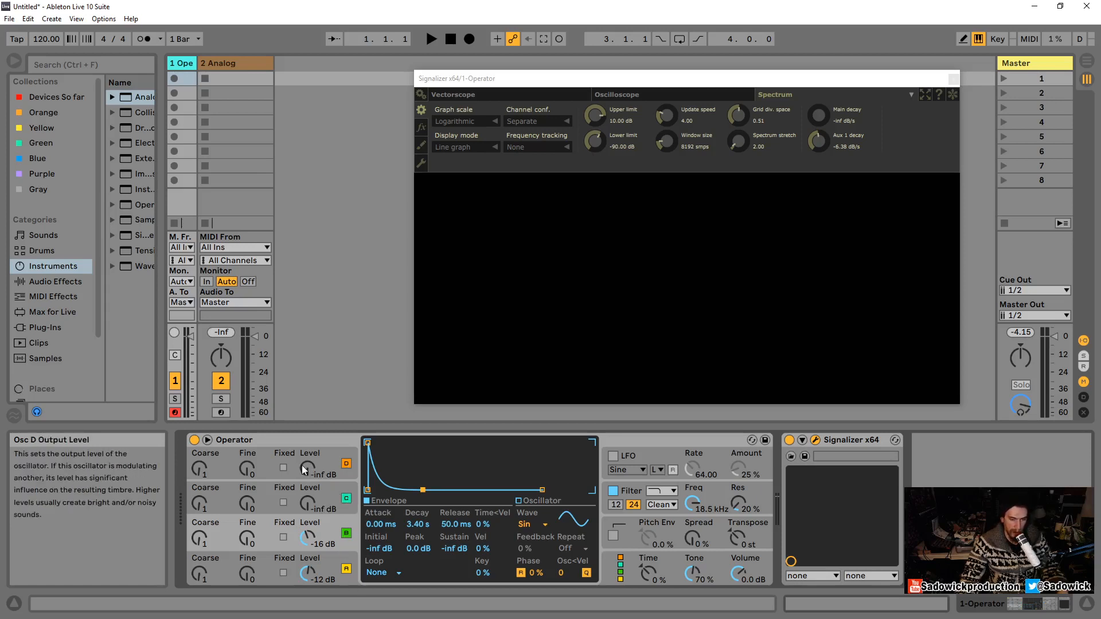
Try raising oscillator D's level while oscillator C is silent, and return it to -inf dB
drag(308, 471, 308, 466)
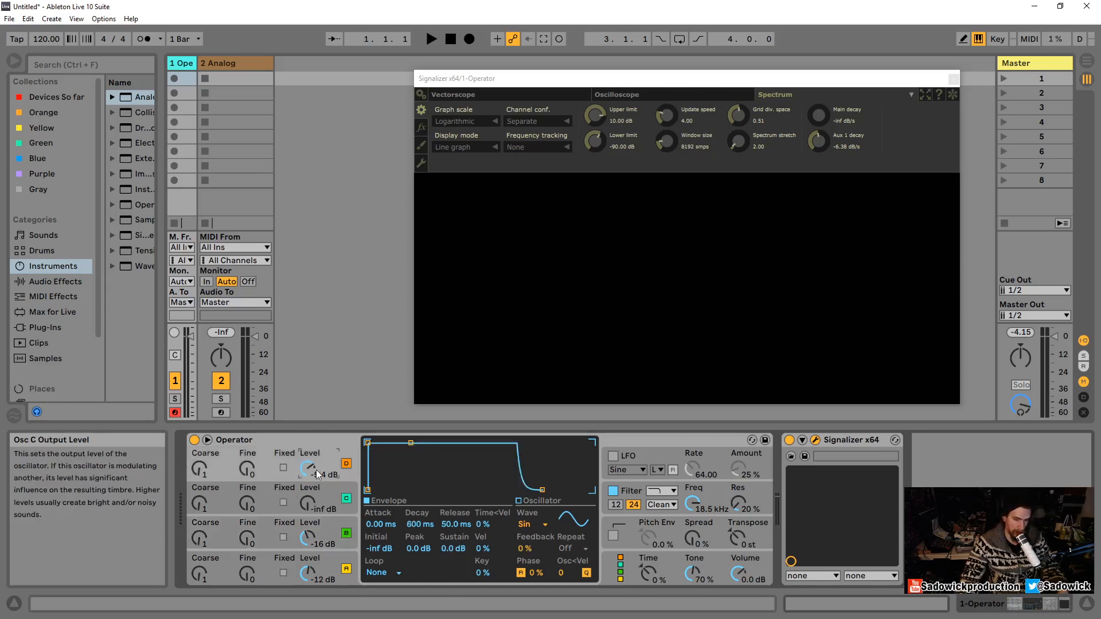
click(306, 507)
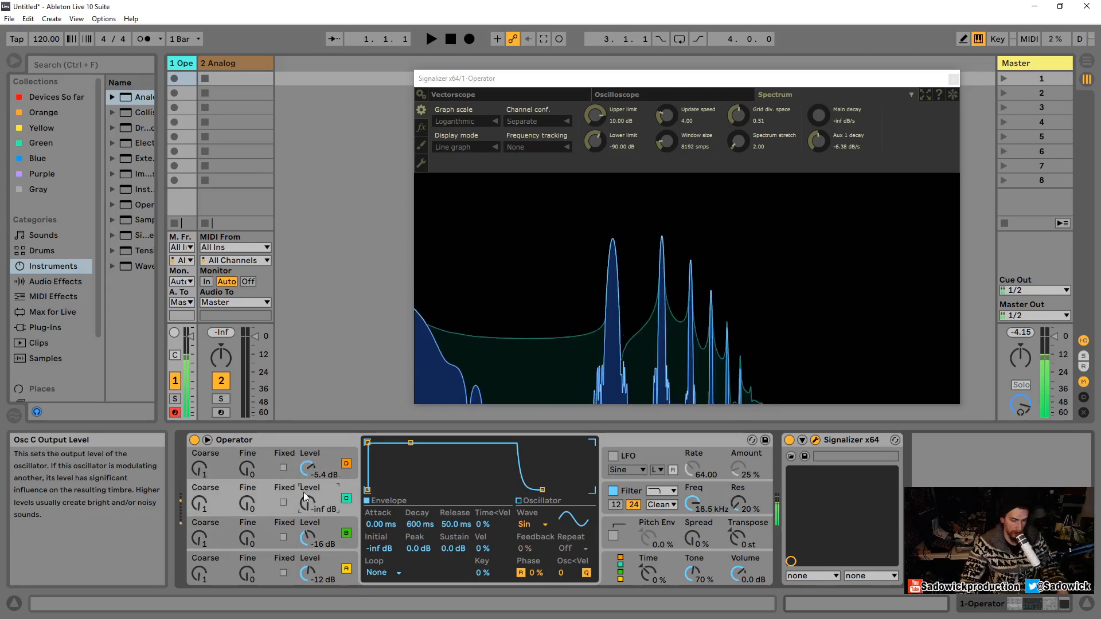
drag(311, 468, 311, 458)
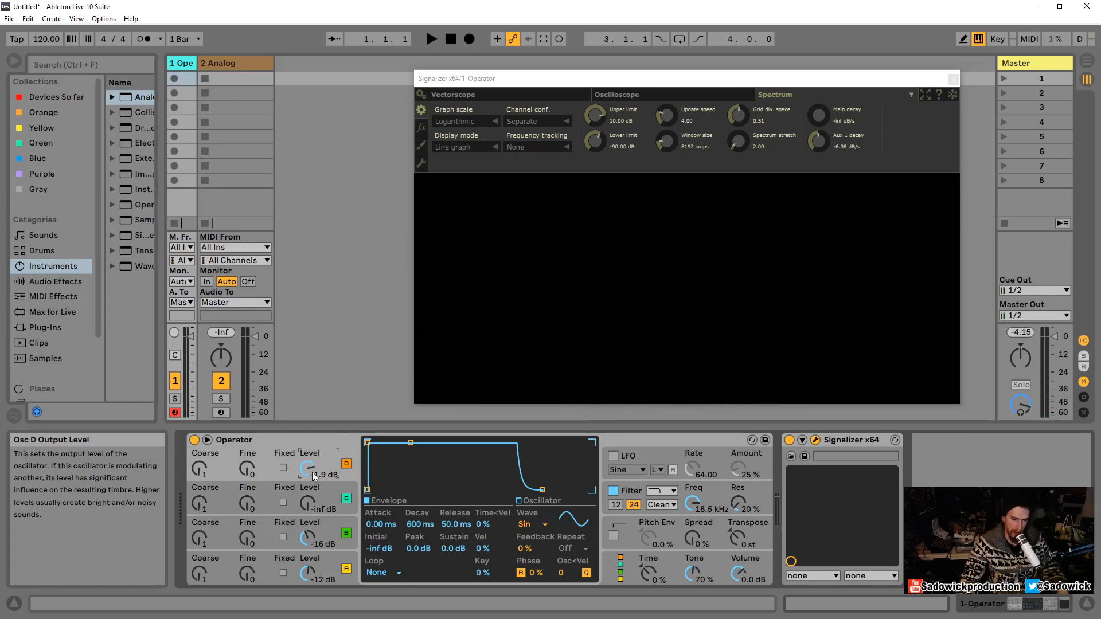
drag(310, 458, 307, 473)
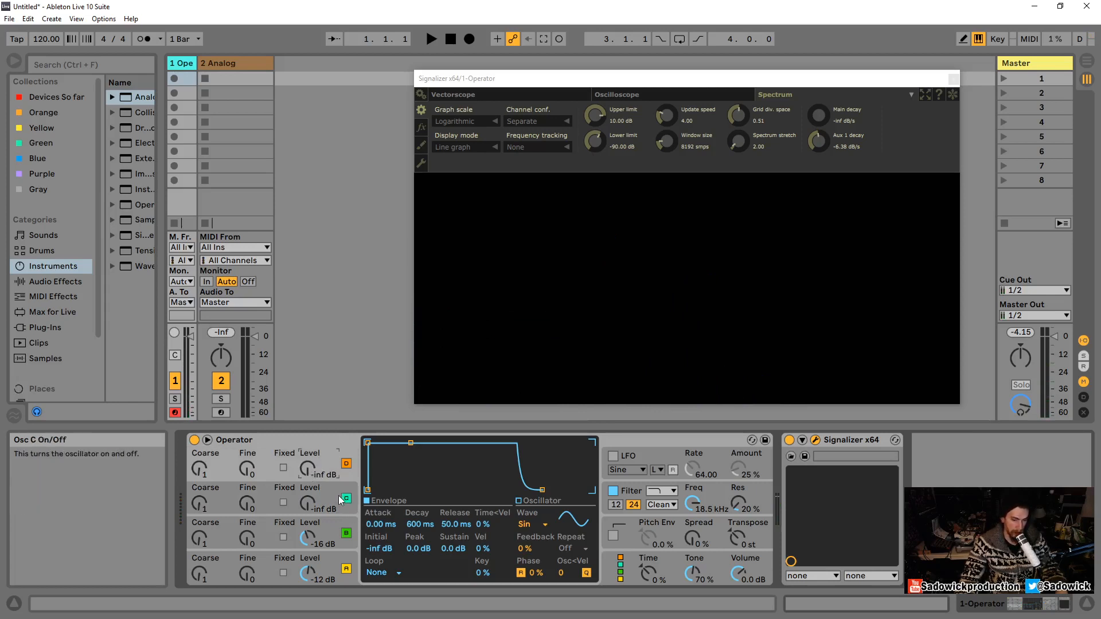
Restore oscillator B's sustain to 0 dB with a 1.47 s decay, and set oscillator C to coarse 10 at -20 dB
mouse_move(308, 503)
mouse_down()
mouse_move(308, 528)
mouse_move(307, 507)
mouse_up()
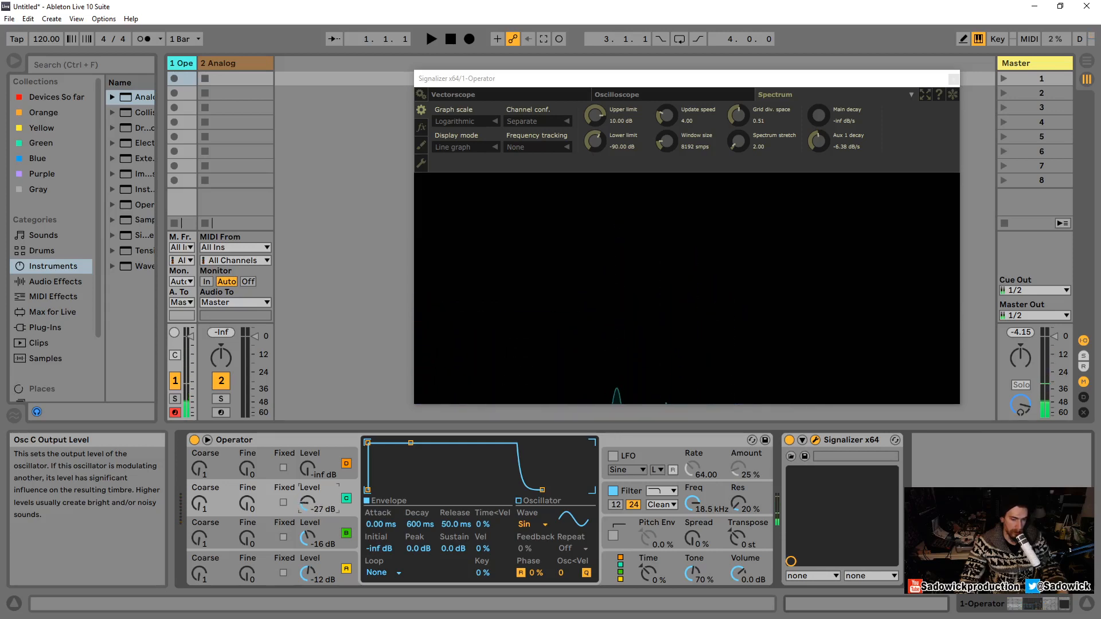
drag(411, 443, 417, 443)
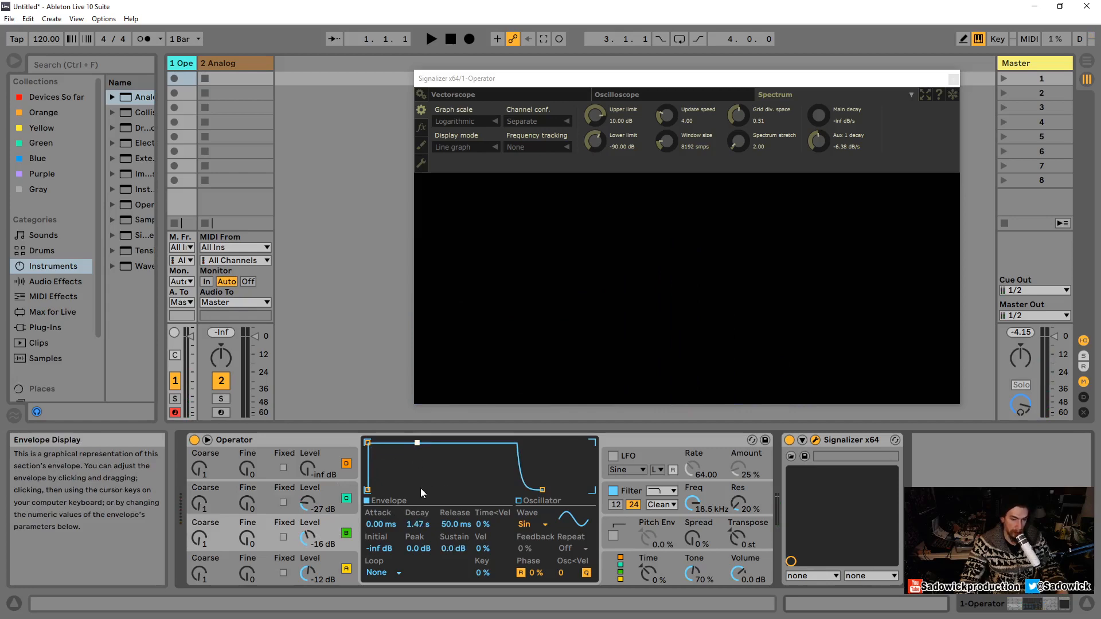
drag(309, 503, 309, 491)
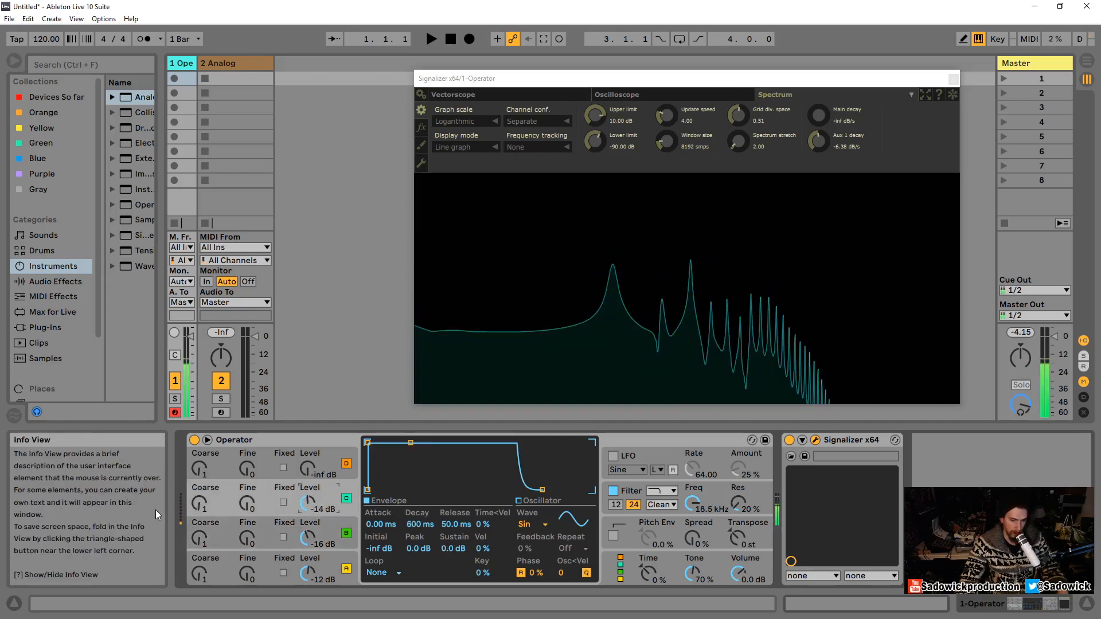
drag(199, 503, 199, 498)
drag(308, 503, 309, 510)
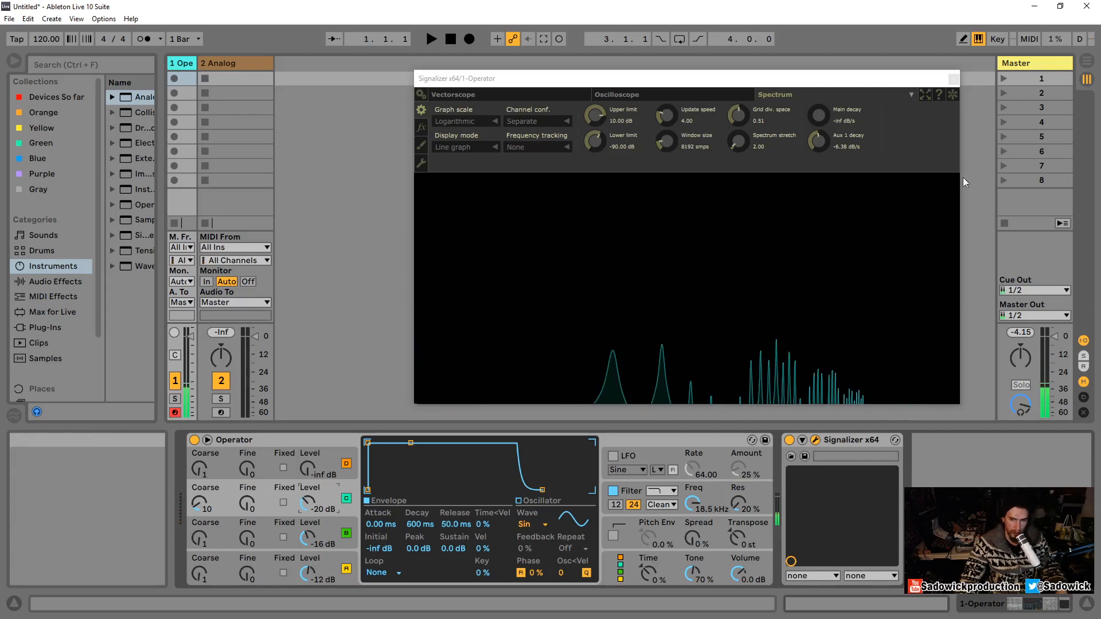
Freeze the spectrum, switch the analyser to the oscilloscope, and examine the frozen waveform closely
click(952, 95)
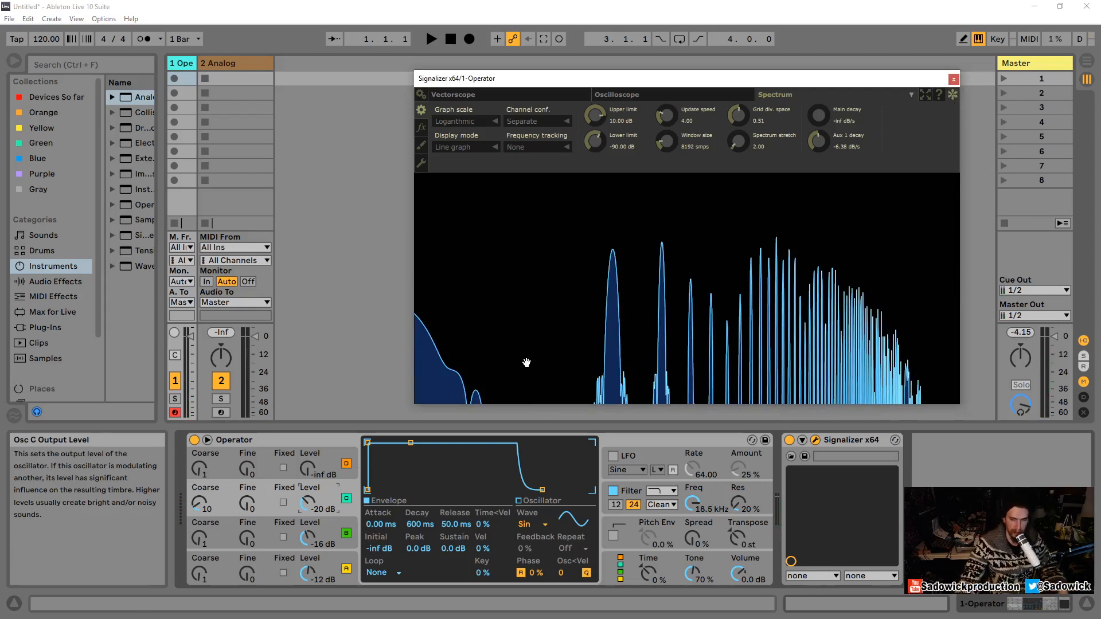
click(659, 95)
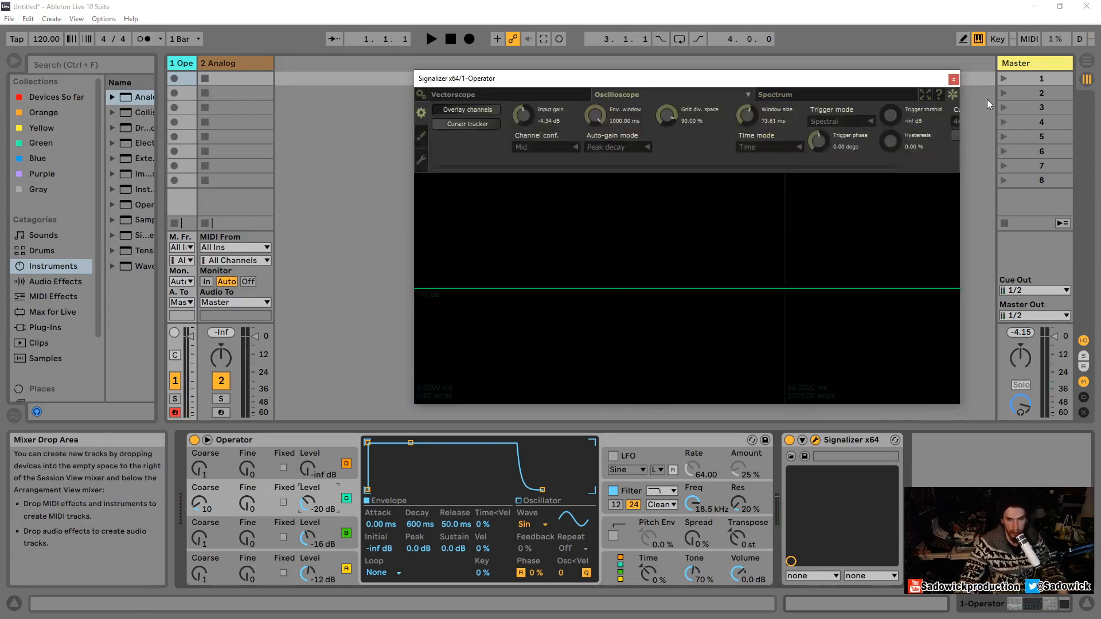
click(954, 93)
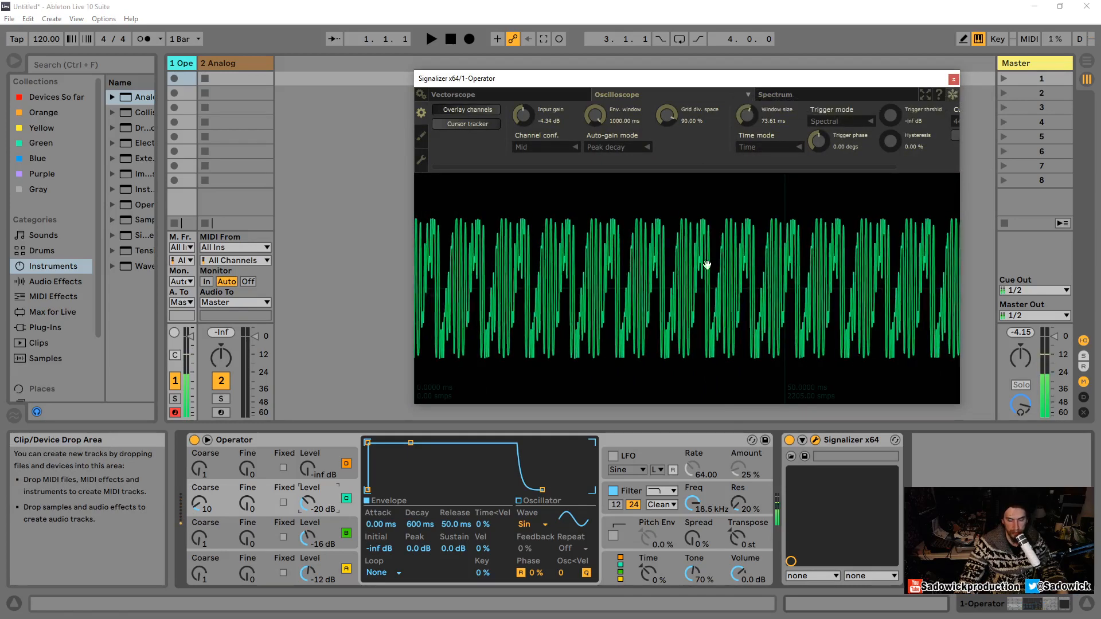
scroll(707, 264, up, 4)
drag(713, 252, 634, 234)
scroll(638, 246, up, 5)
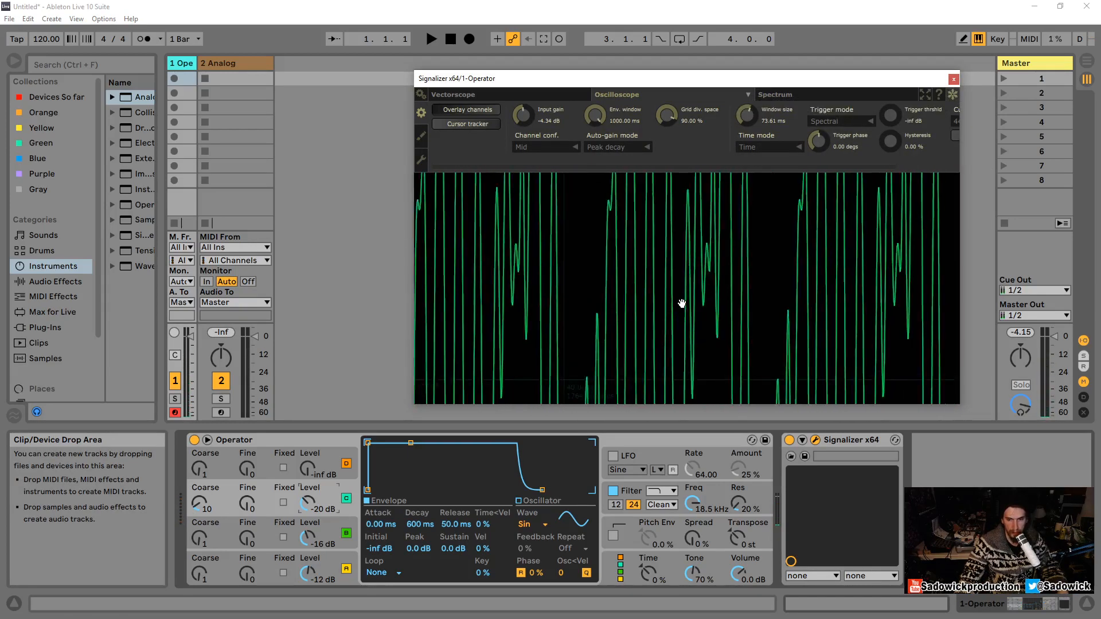
scroll(682, 303, down, 5)
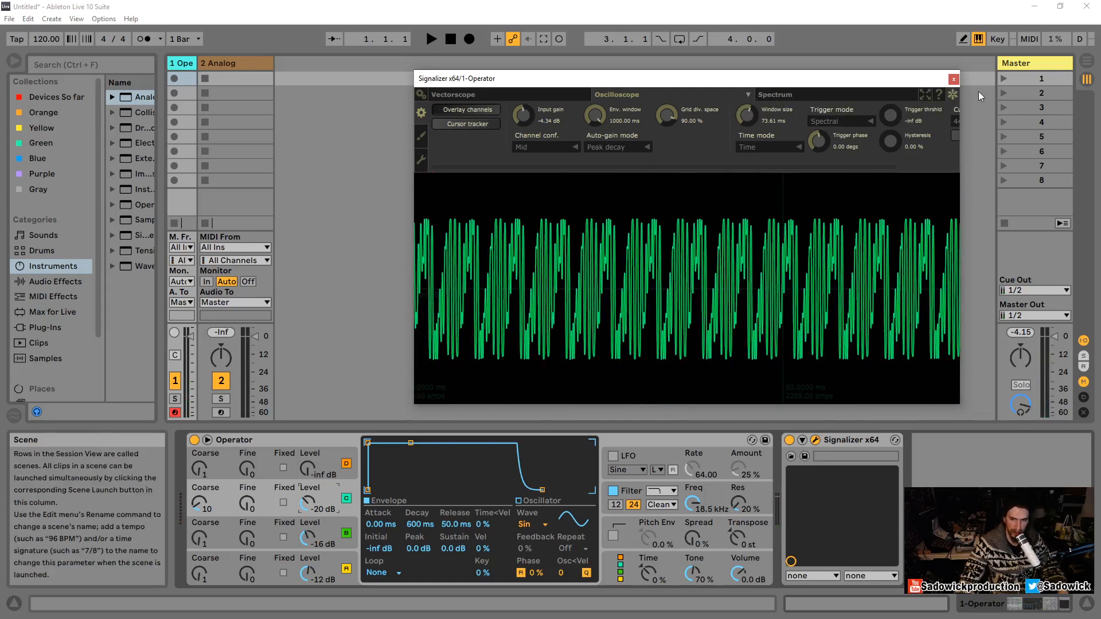
click(953, 95)
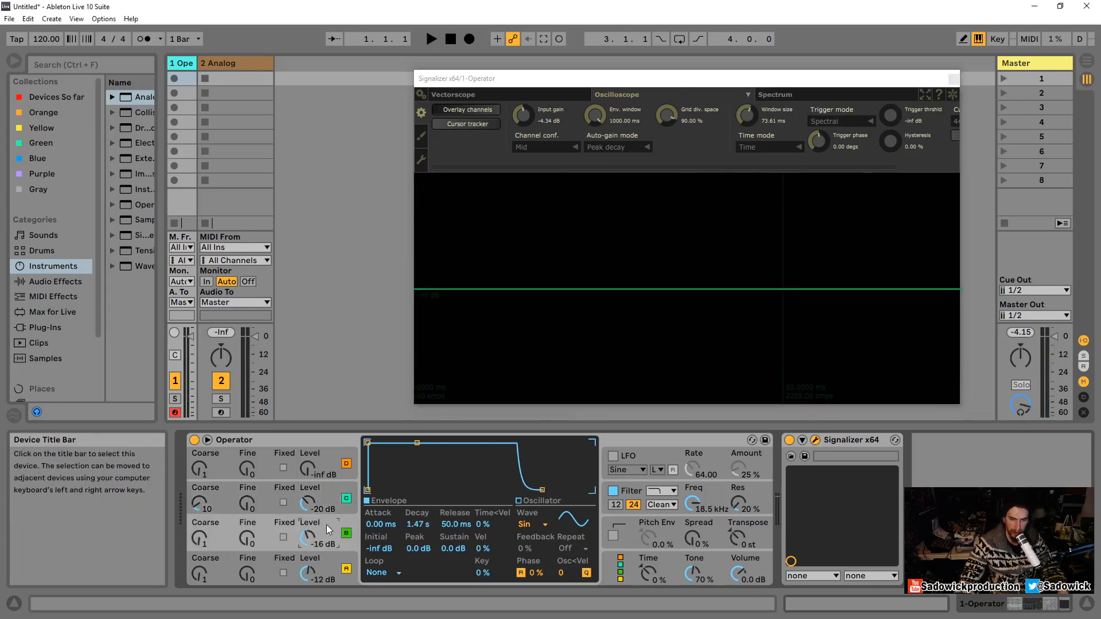
Set the displayed envelope's decay to 638 ms and sustain to -inf dB, and fix oscillator D at 125 Hz with a -21 dB level
drag(411, 444, 411, 487)
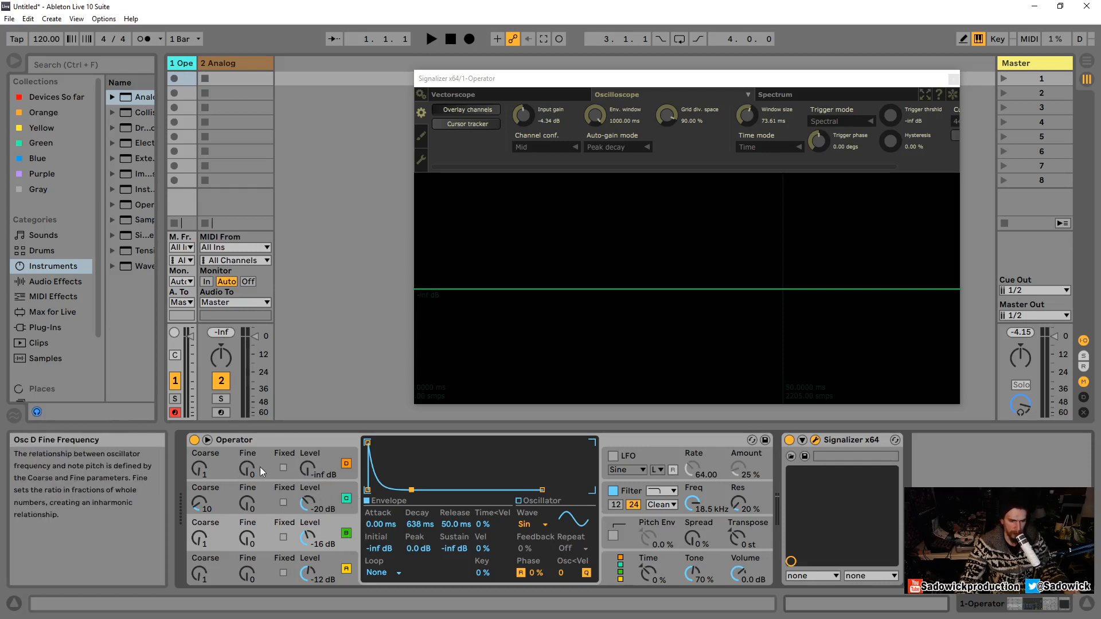
drag(308, 468, 308, 462)
click(284, 468)
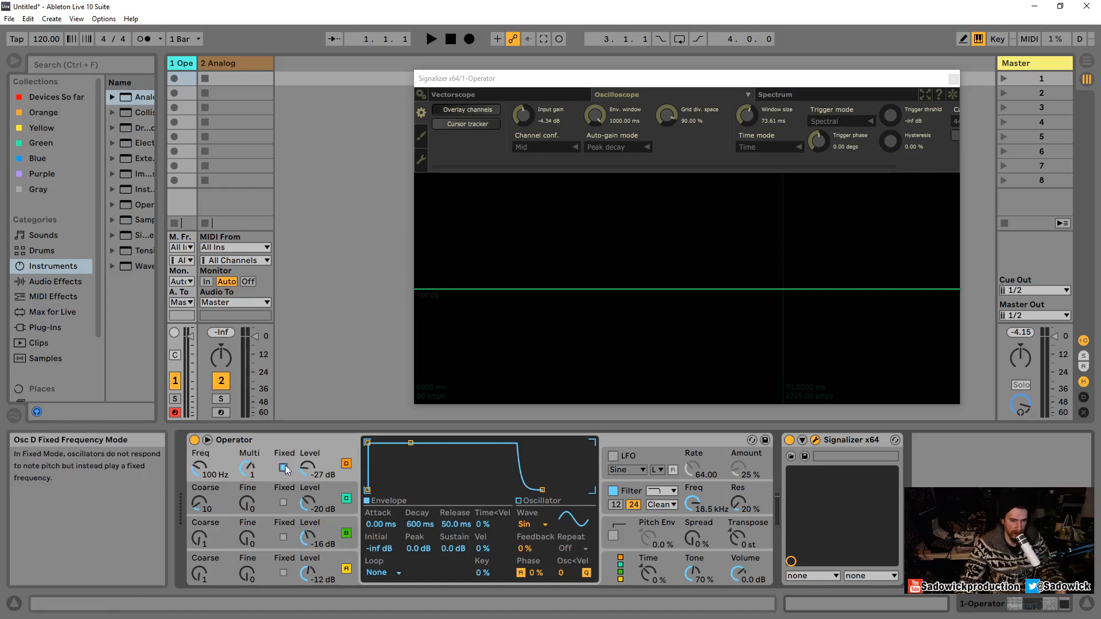
drag(307, 469, 307, 465)
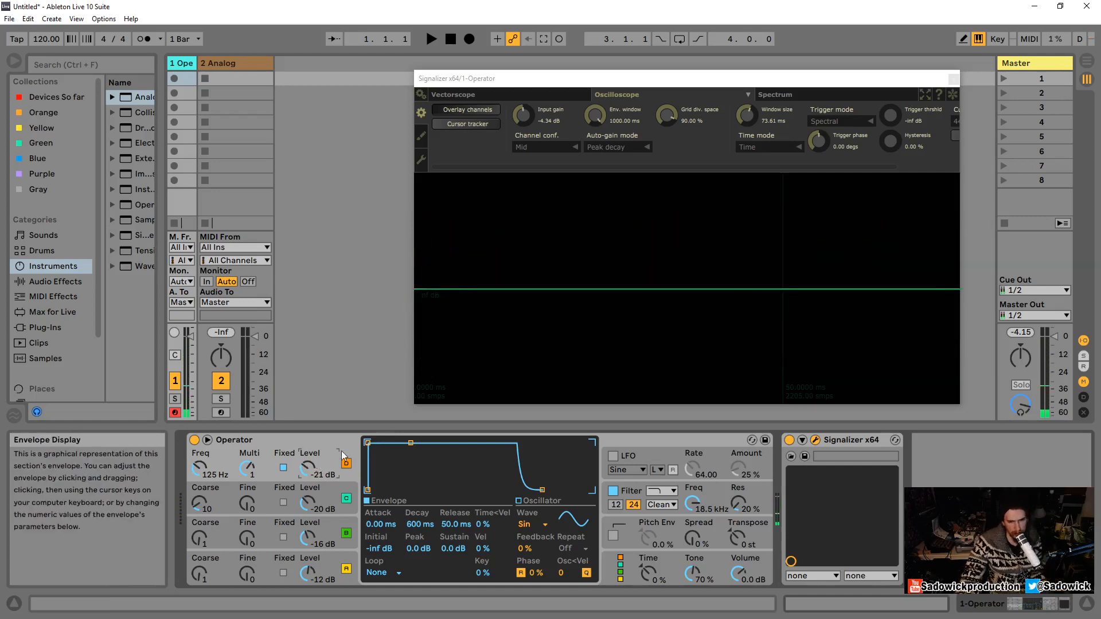
Shape oscillator D's envelope with 0.17 ms attack, 502 ms decay and -20 dB sustain, and play notes down an octave
mouse_move(368, 443)
mouse_down()
mouse_move(380, 462)
mouse_move(409, 462)
mouse_move(371, 447)
mouse_move(413, 467)
mouse_move(371, 444)
mouse_up()
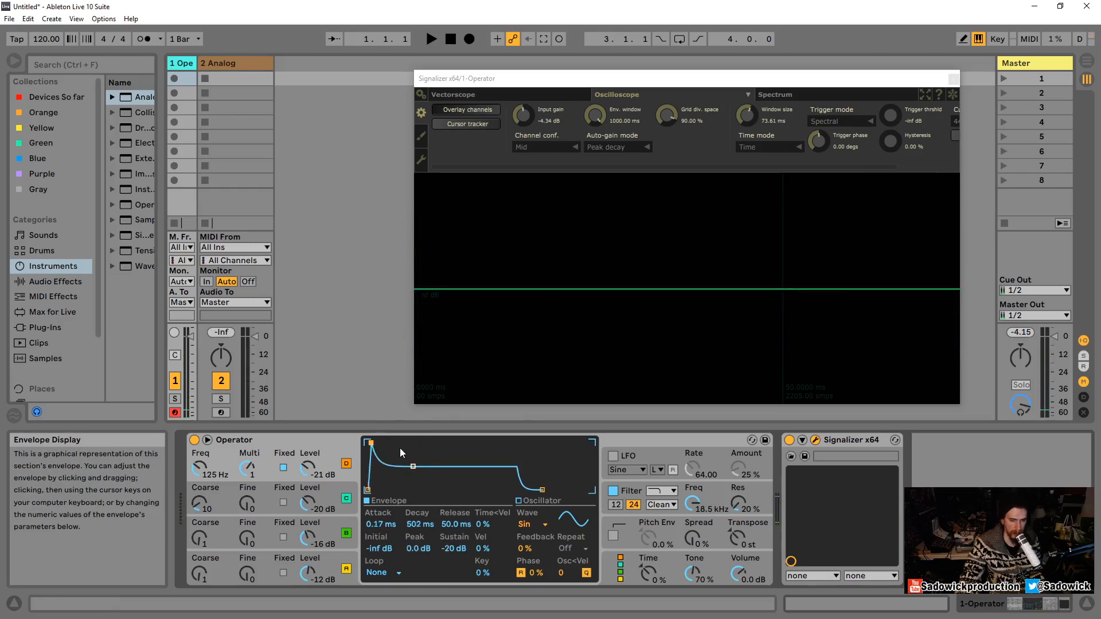
key(a)
key(a)
key(z)
key(s)
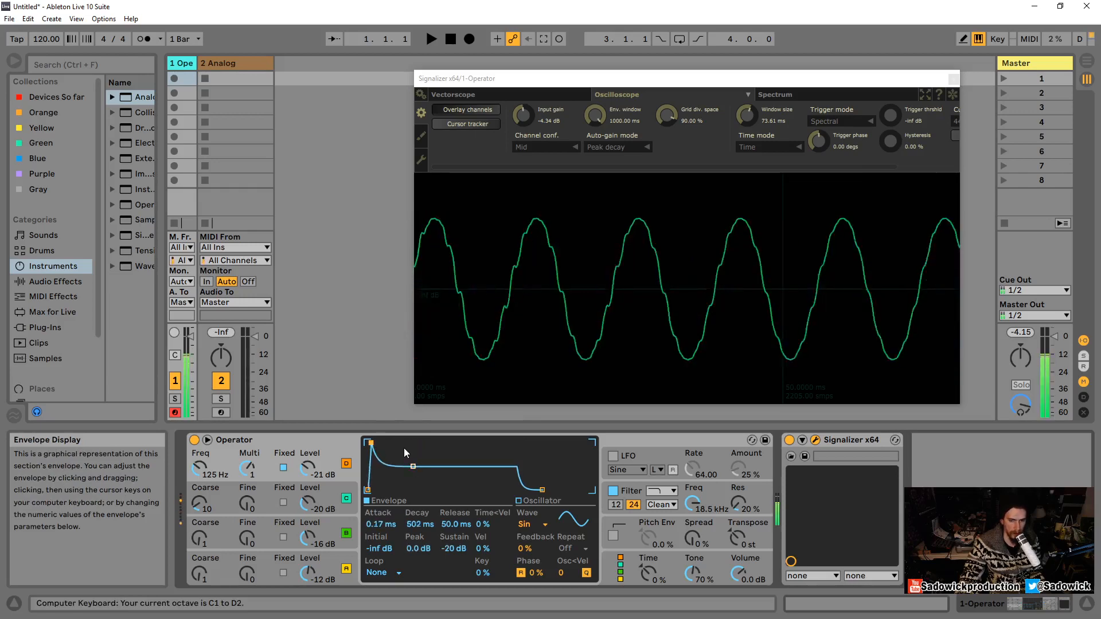
key(s)
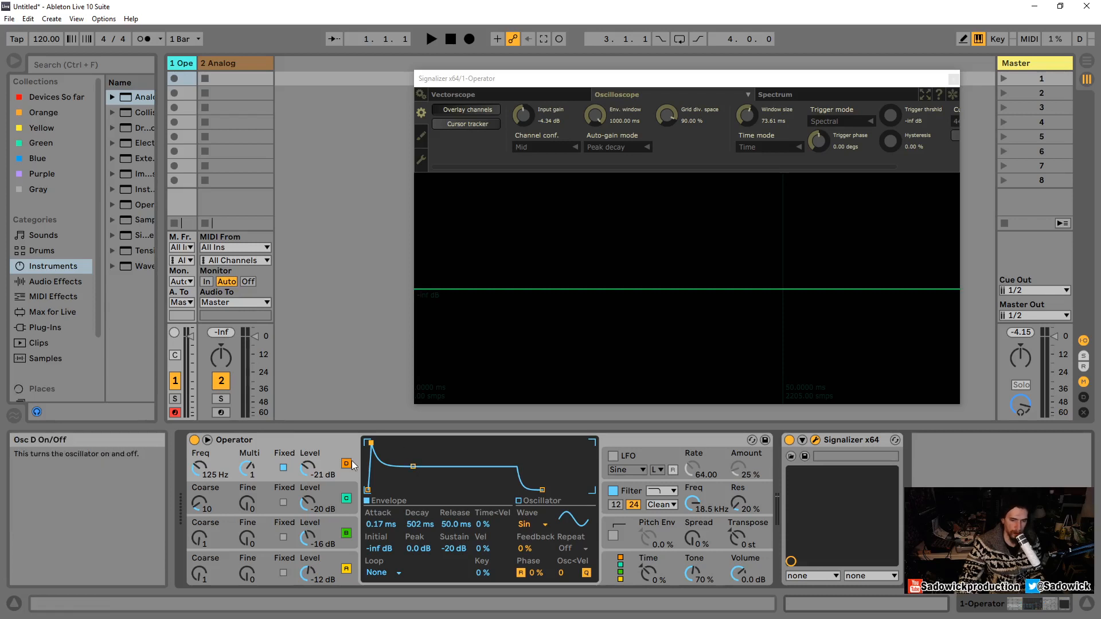
Delete the edited Operator and load a fresh Operator instance on the first track before Signalizer
click(258, 446)
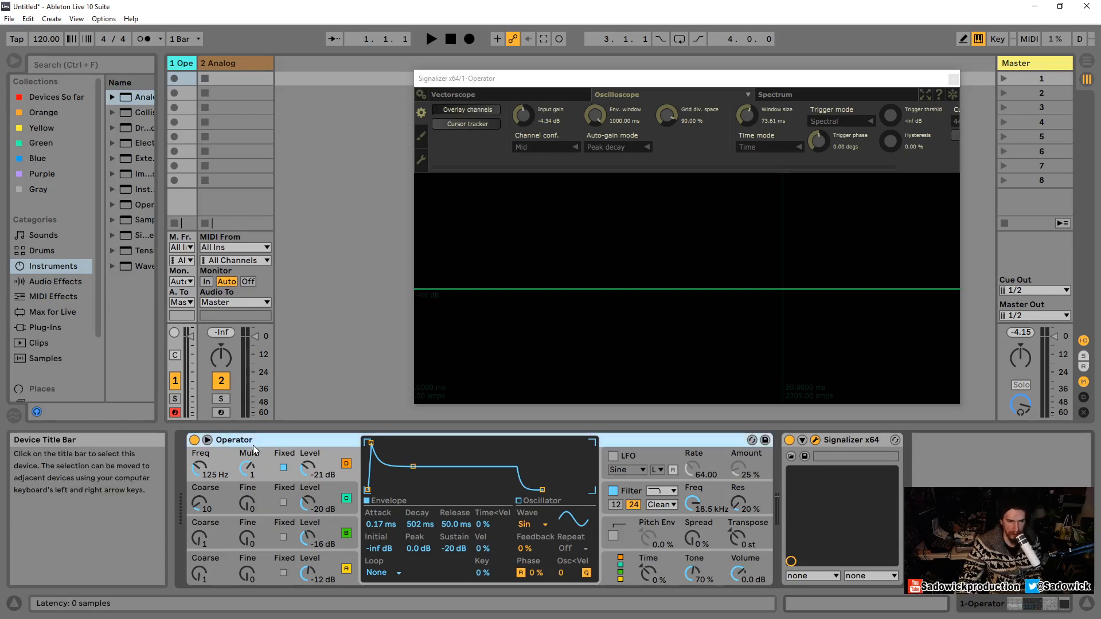
key(Delete)
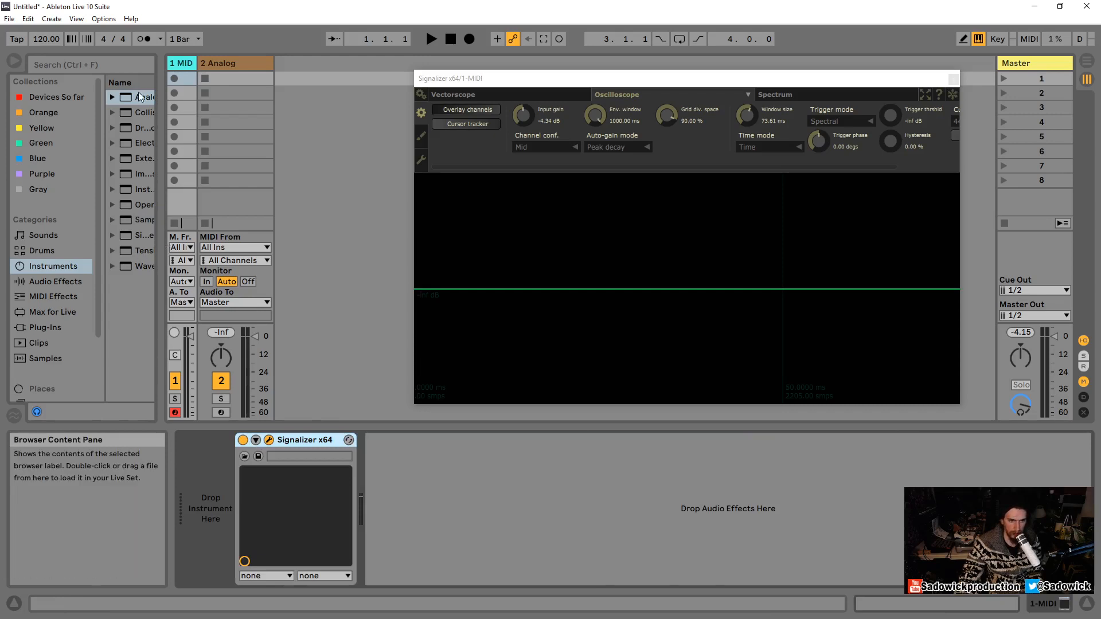
drag(139, 204, 192, 498)
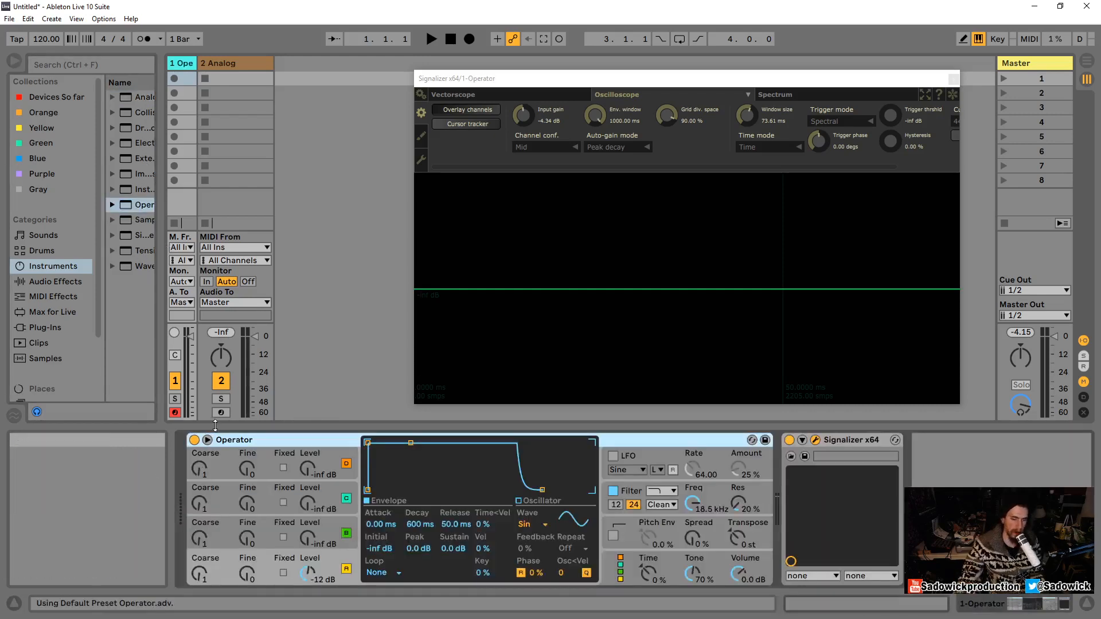
Enable fixed frequency on oscillator A and sweep its frequency with a multiplier of 10, finishing at 10.0 Hz
click(284, 573)
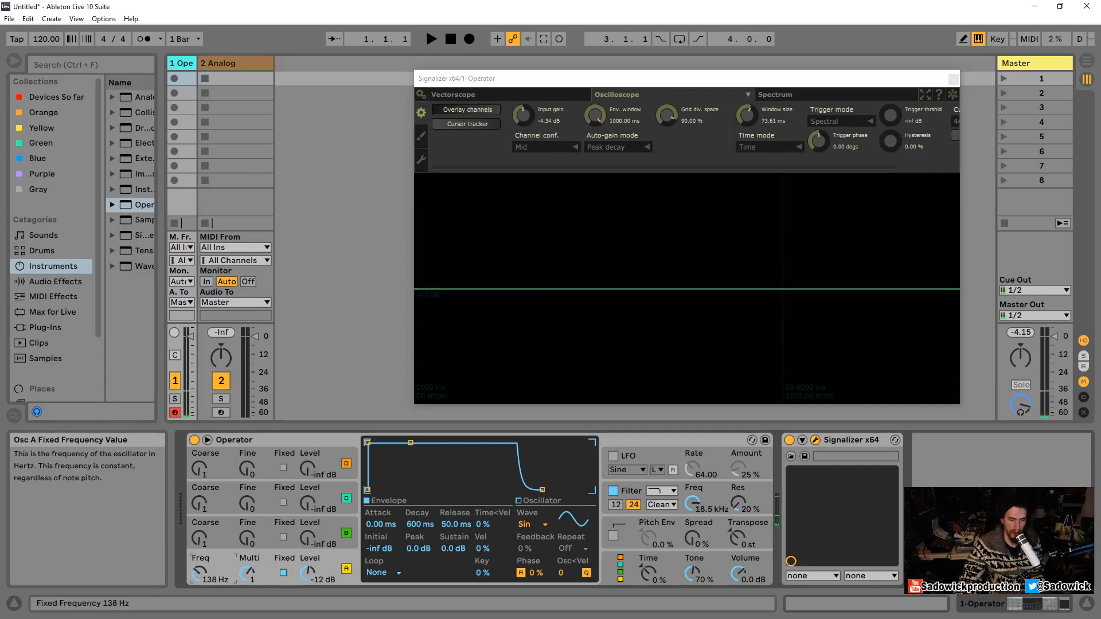
drag(199, 574, 199, 549)
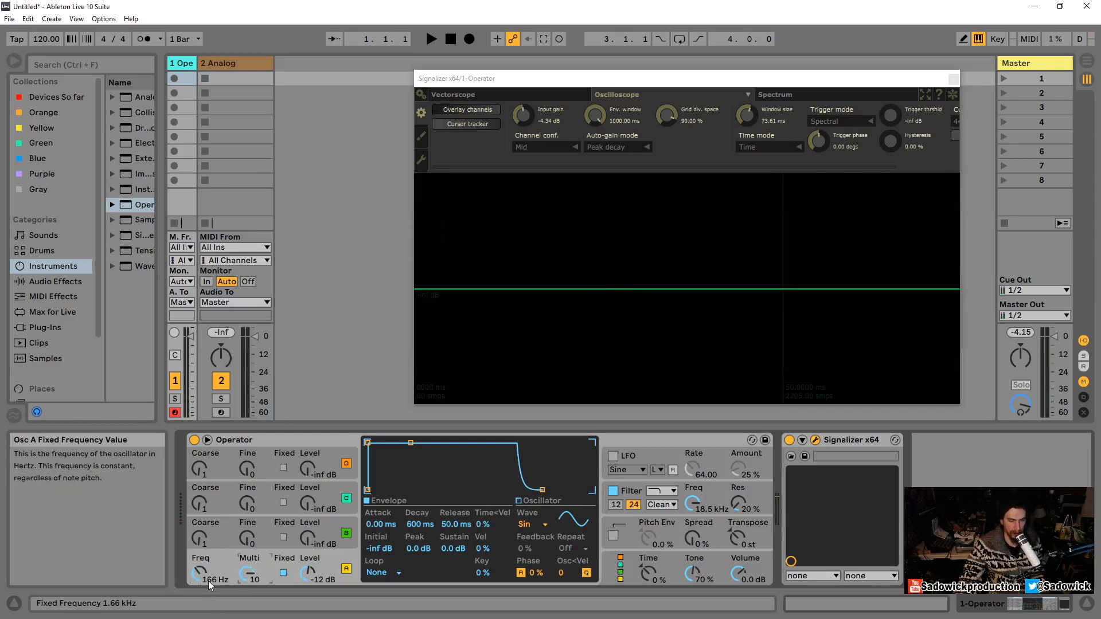
mouse_move(201, 573)
mouse_down()
mouse_move(200, 550)
mouse_move(200, 576)
mouse_up()
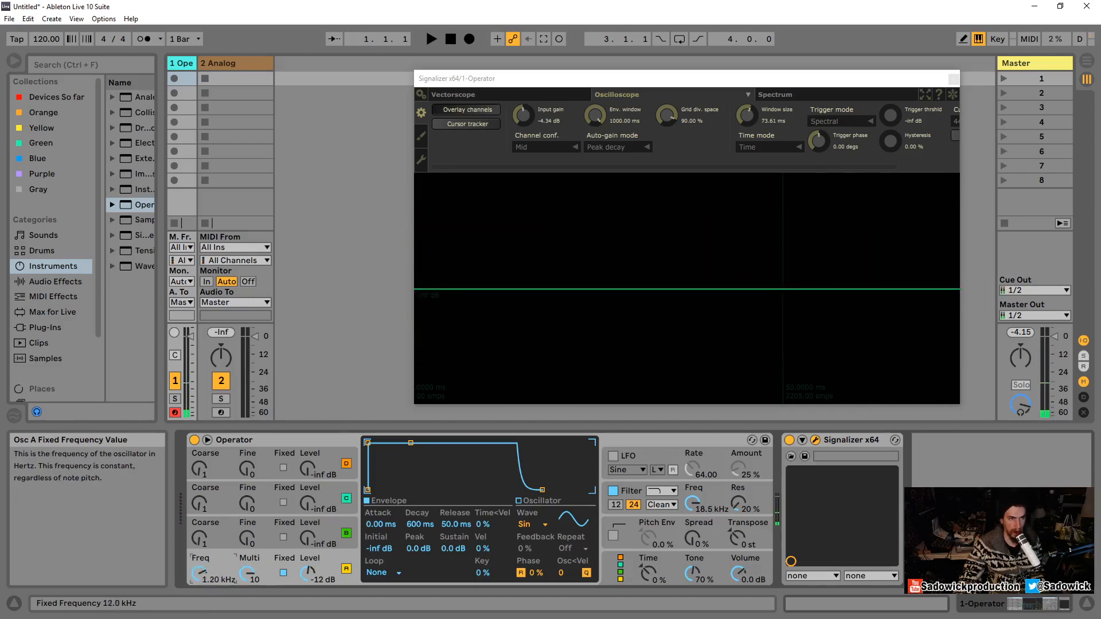
drag(199, 573, 199, 616)
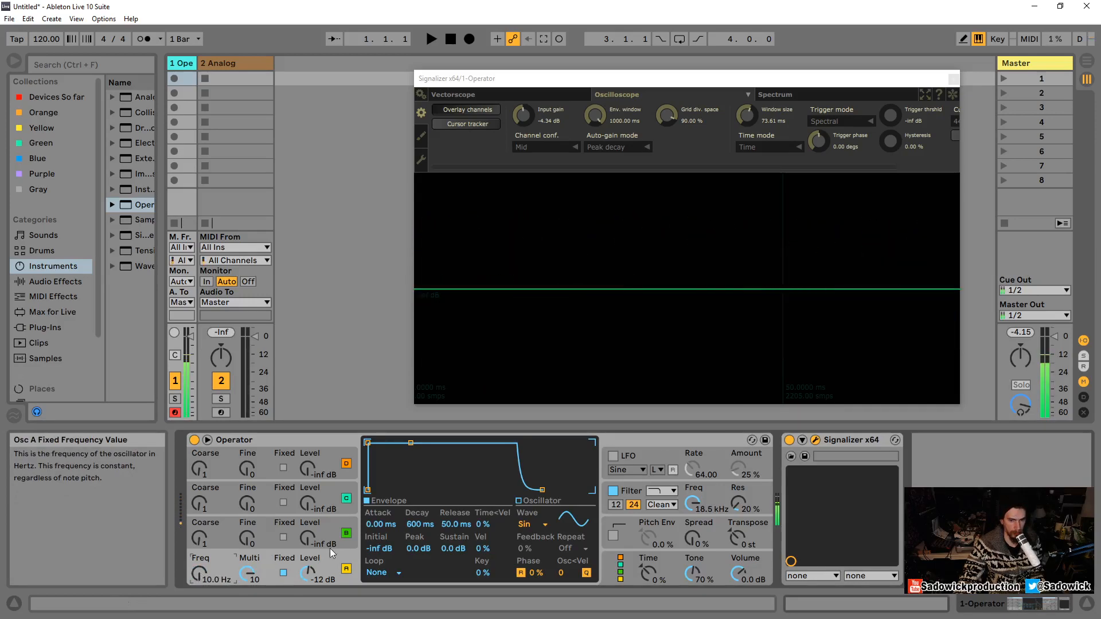
Lower oscillator A's multiplier to 0.001 while playing a note, raise its frequency to 337 Hz, and turn fixed mode off
drag(247, 574, 247, 597)
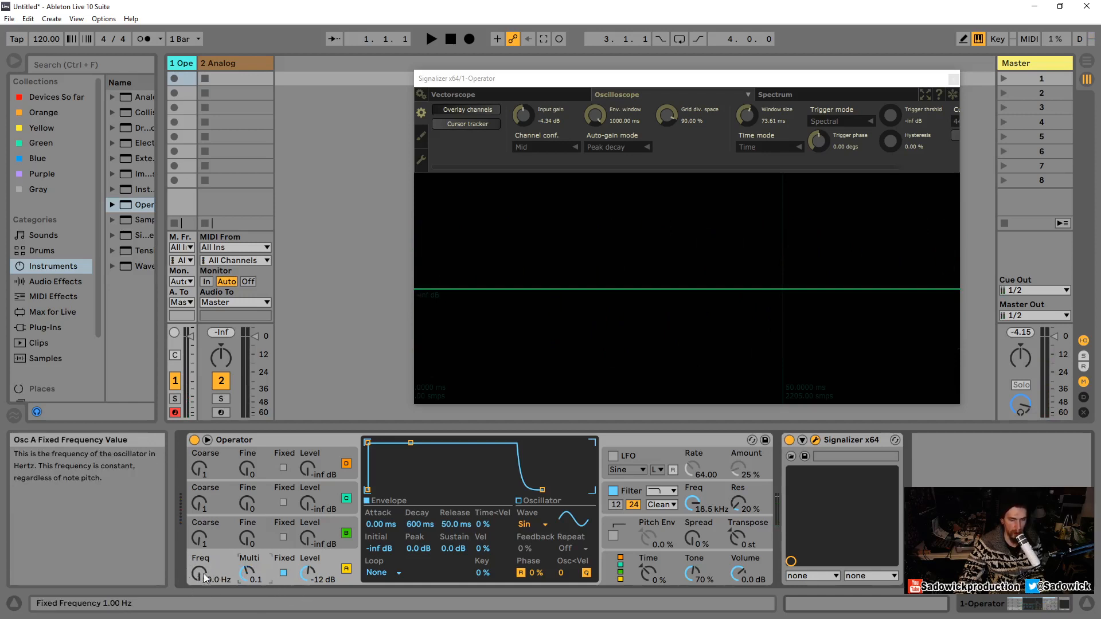
key(a)
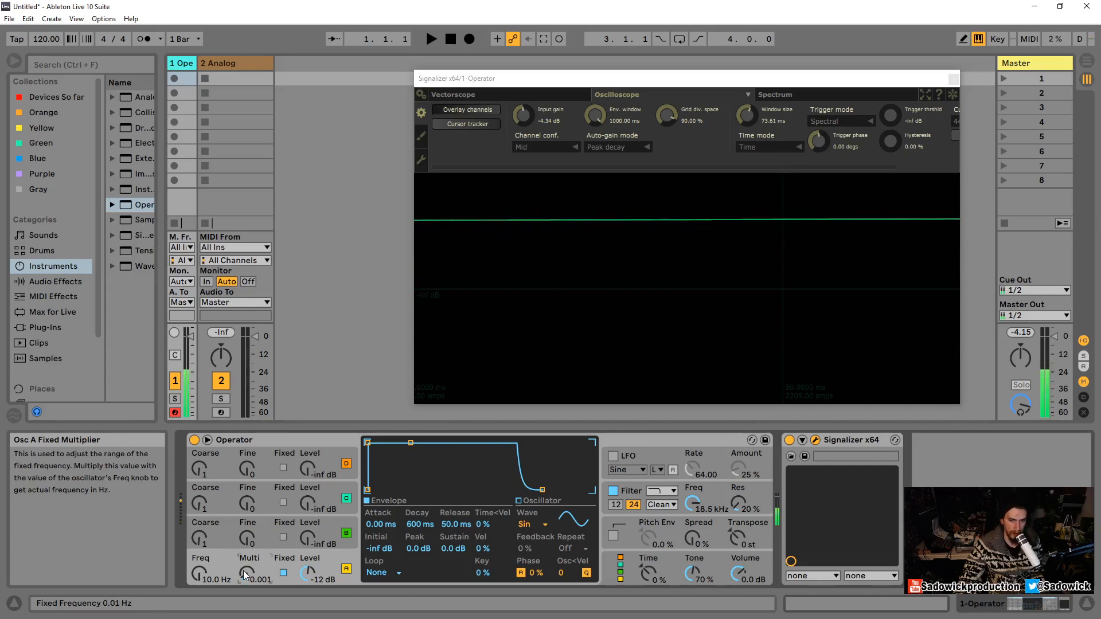
drag(199, 573, 199, 547)
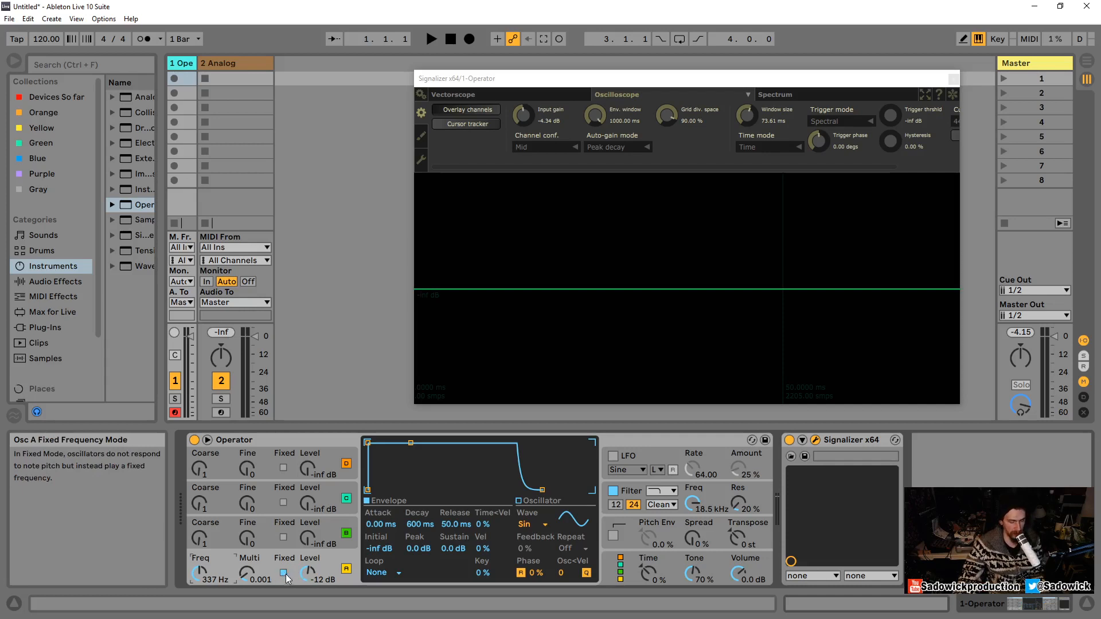
click(283, 571)
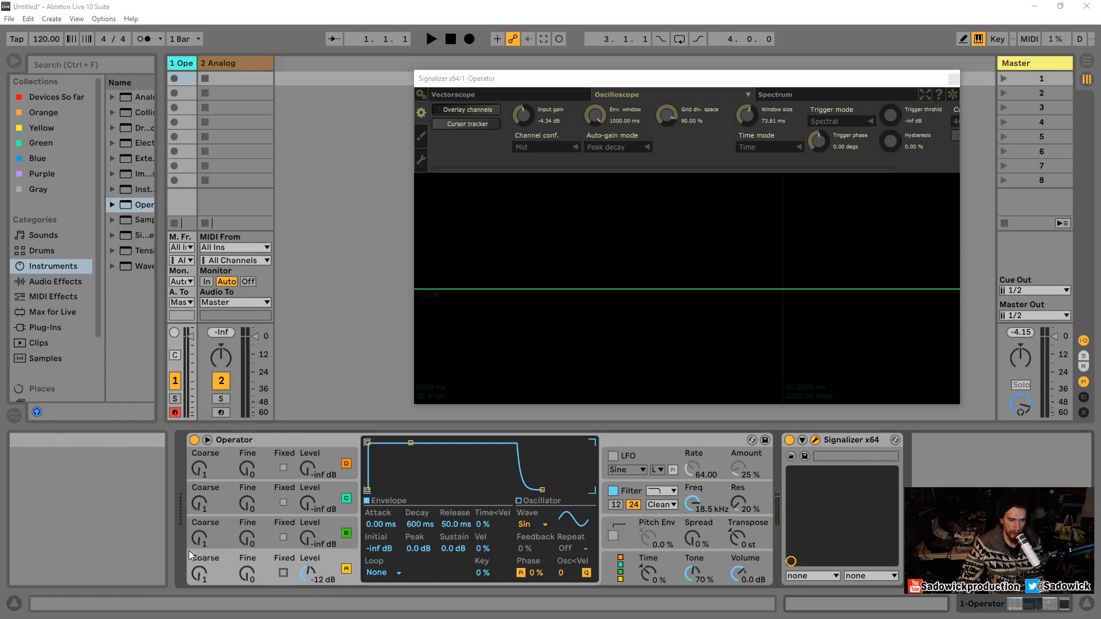
mouse_move(186, 550)
mouse_down()
mouse_move(340, 590)
mouse_move(359, 585)
mouse_up()
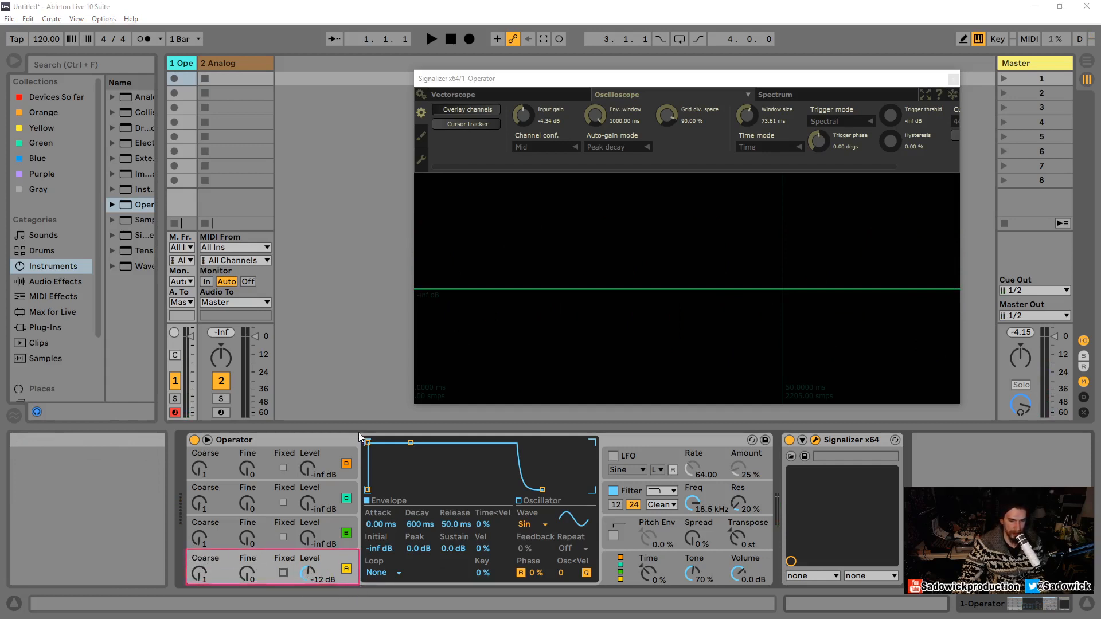
mouse_move(359, 432)
mouse_down()
mouse_move(524, 545)
mouse_move(611, 483)
mouse_move(601, 584)
mouse_up()
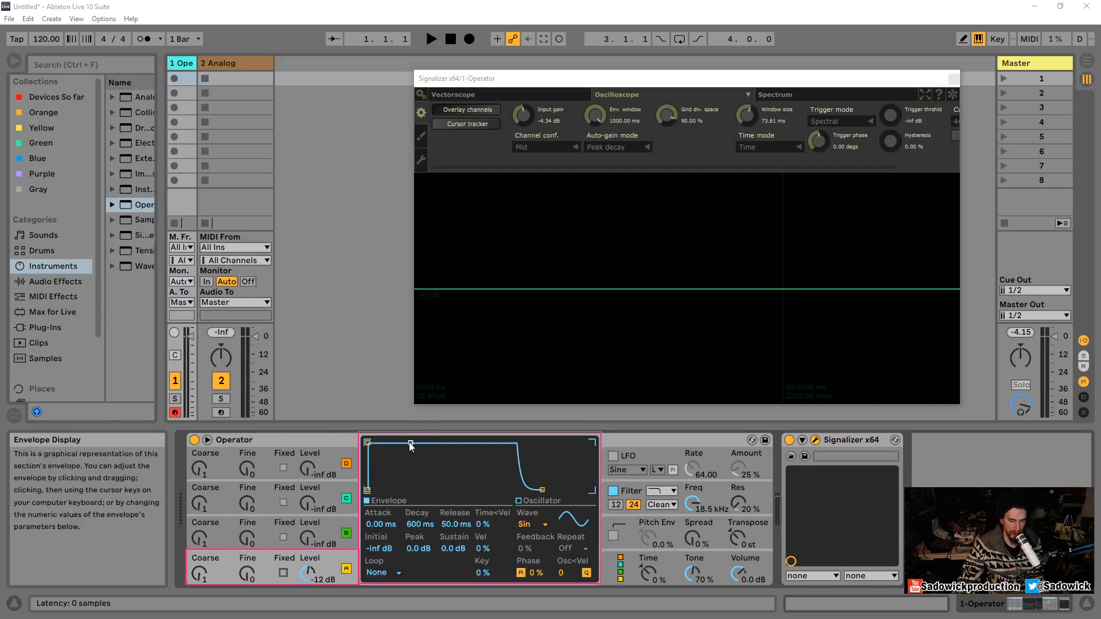
Try oscillator A's envelope in Loop mode with a 13.7 ms loop time, 106 ms decay and -inf dB sustain
drag(411, 444, 400, 490)
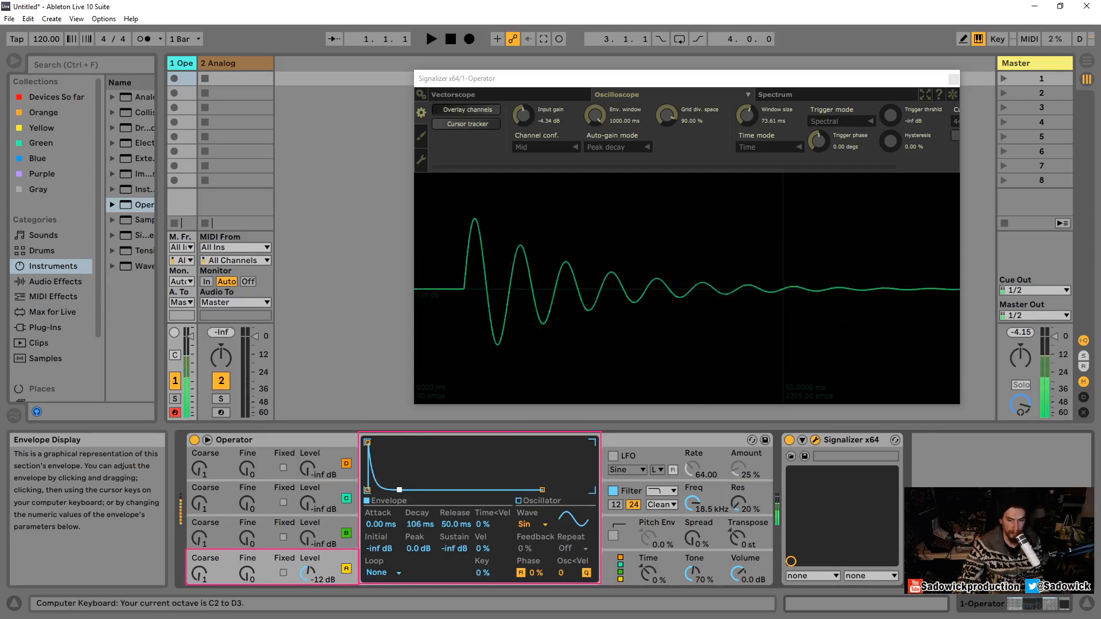
drag(400, 490, 405, 442)
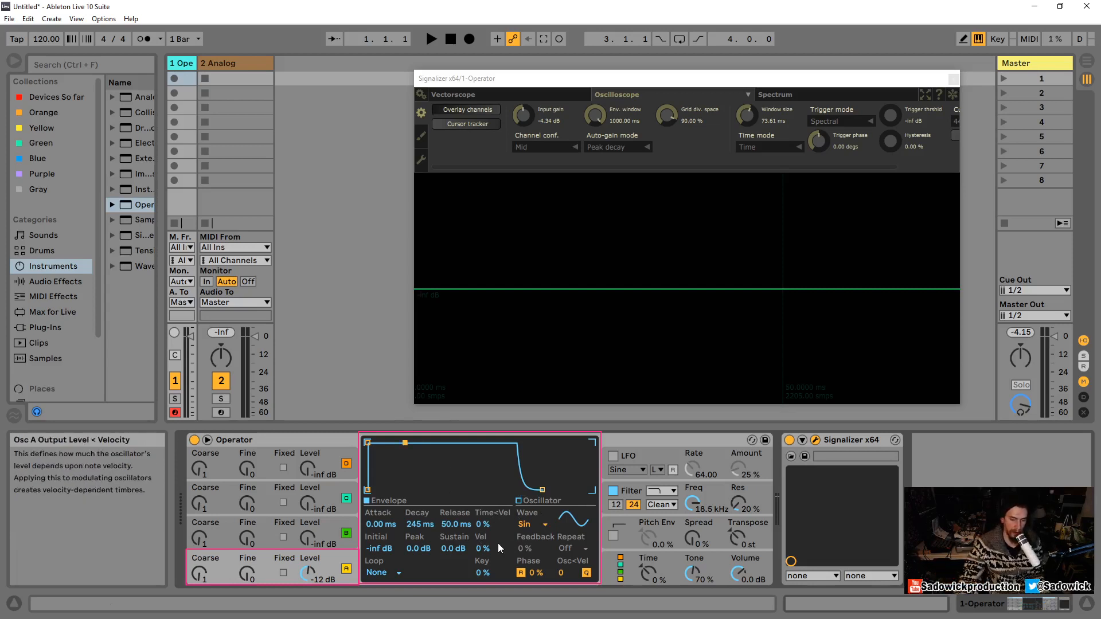
click(385, 574)
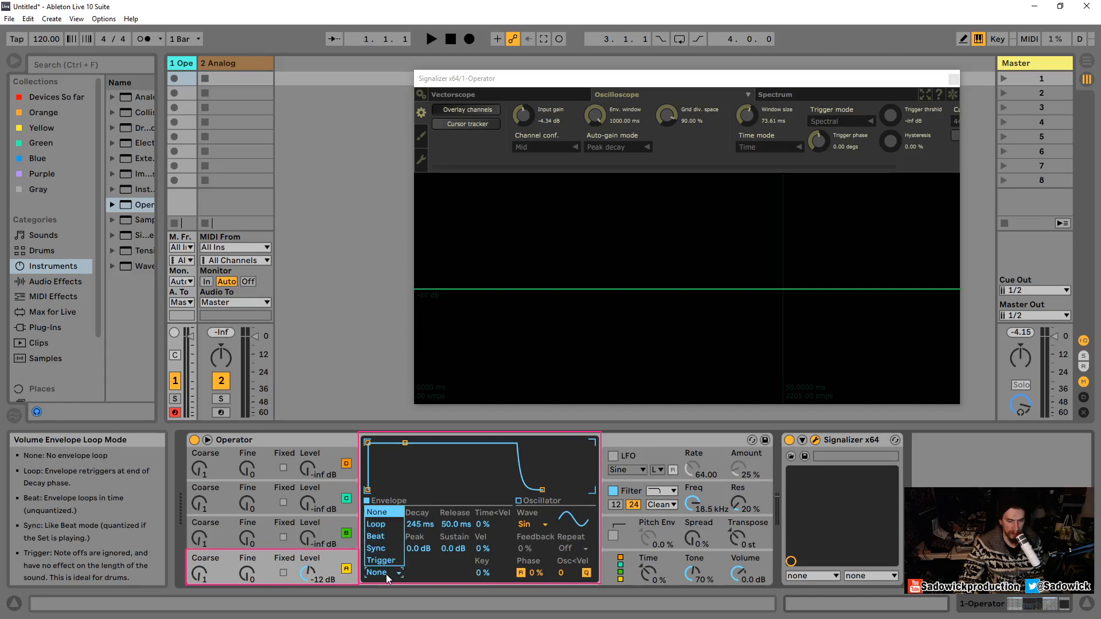
click(384, 522)
drag(422, 573, 422, 590)
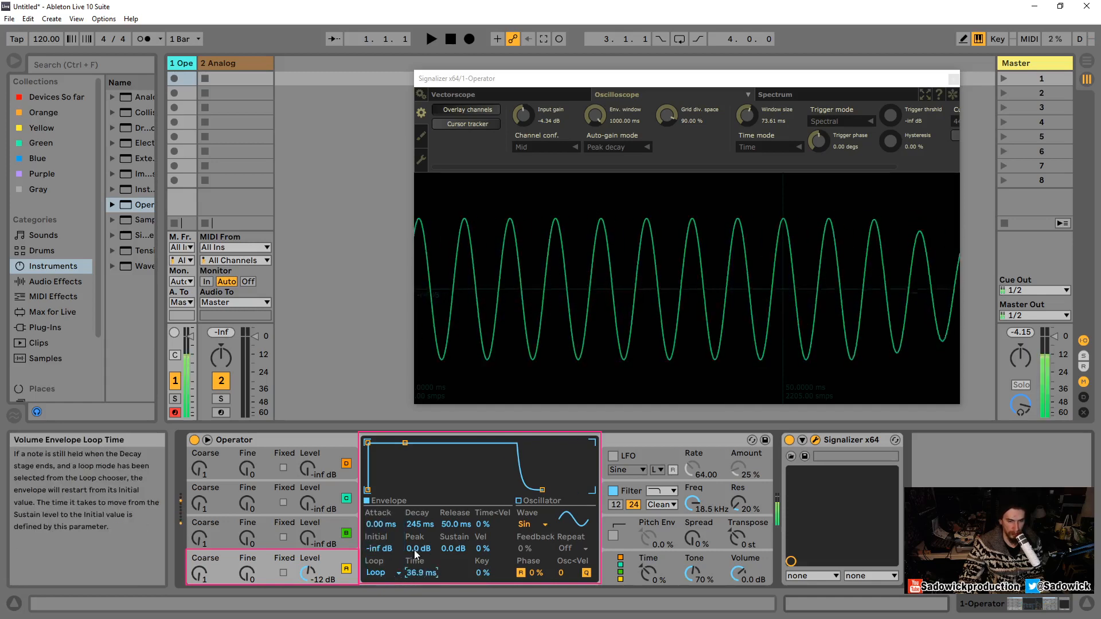
drag(405, 443, 401, 487)
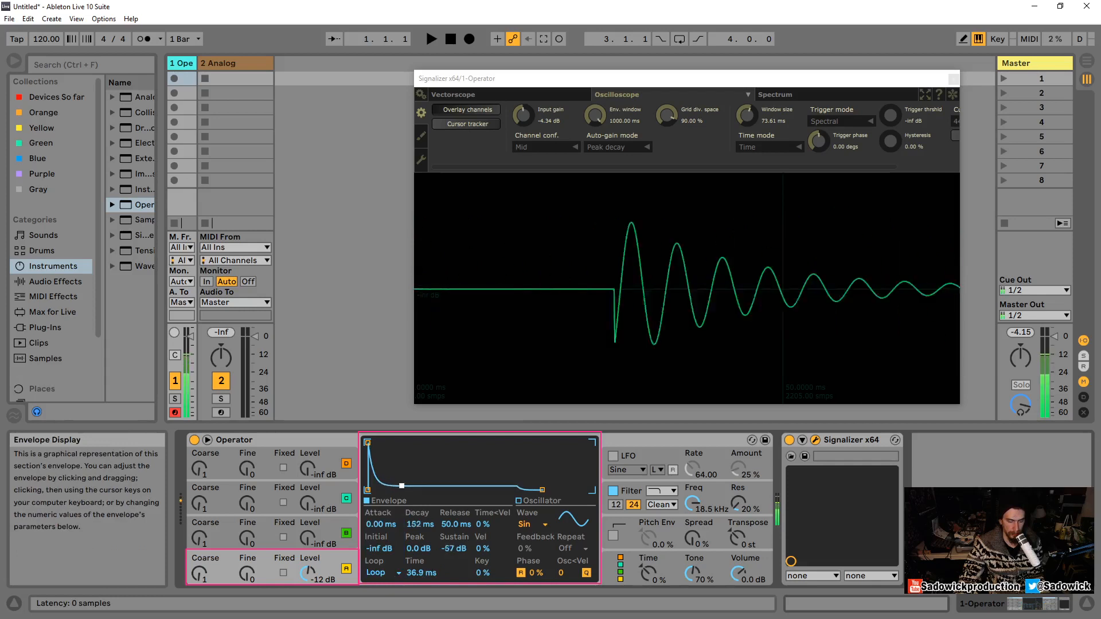
mouse_move(421, 573)
mouse_down()
mouse_move(418, 596)
mouse_move(418, 565)
mouse_up()
mouse_move(402, 487)
mouse_down()
mouse_move(381, 490)
mouse_move(400, 490)
mouse_up()
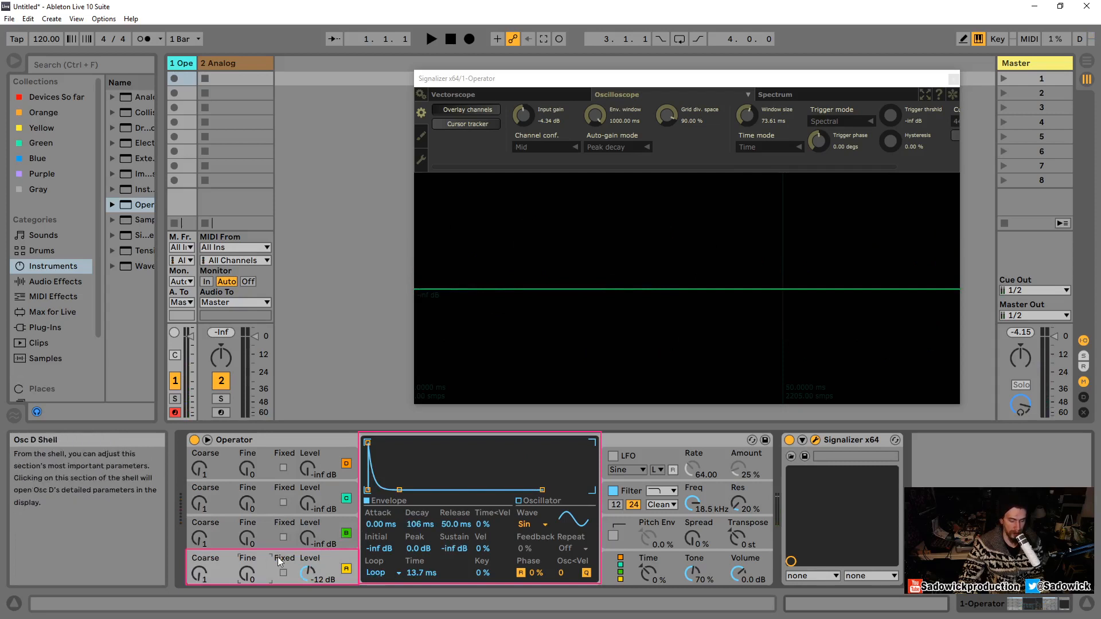
Change oscillator A's envelope loop mode to Beat with a 1/4 repeat rate
click(391, 567)
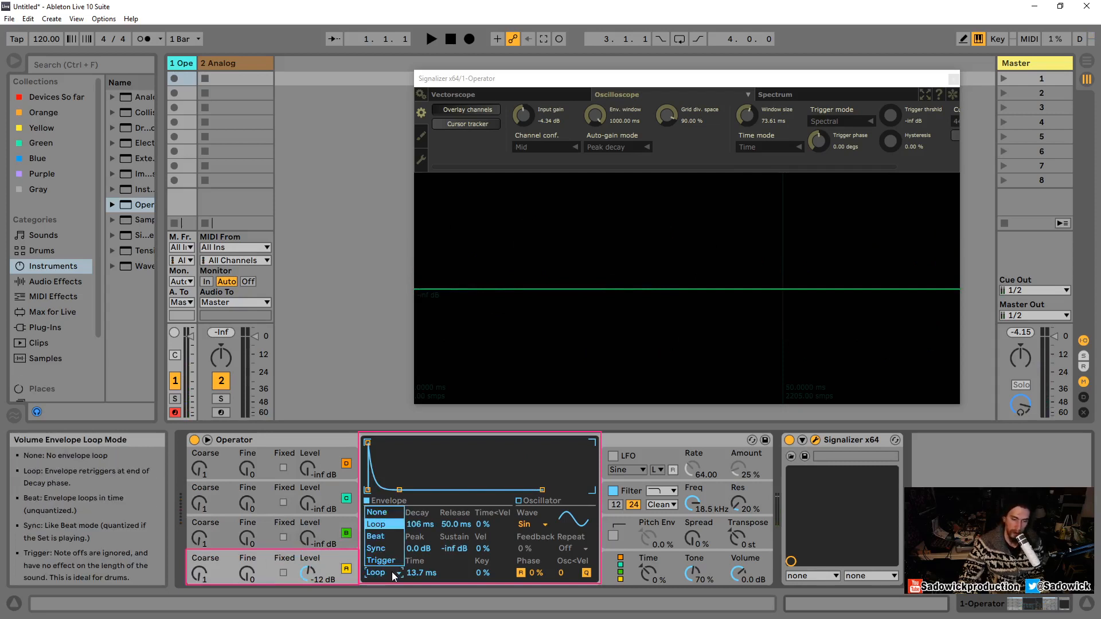
click(383, 536)
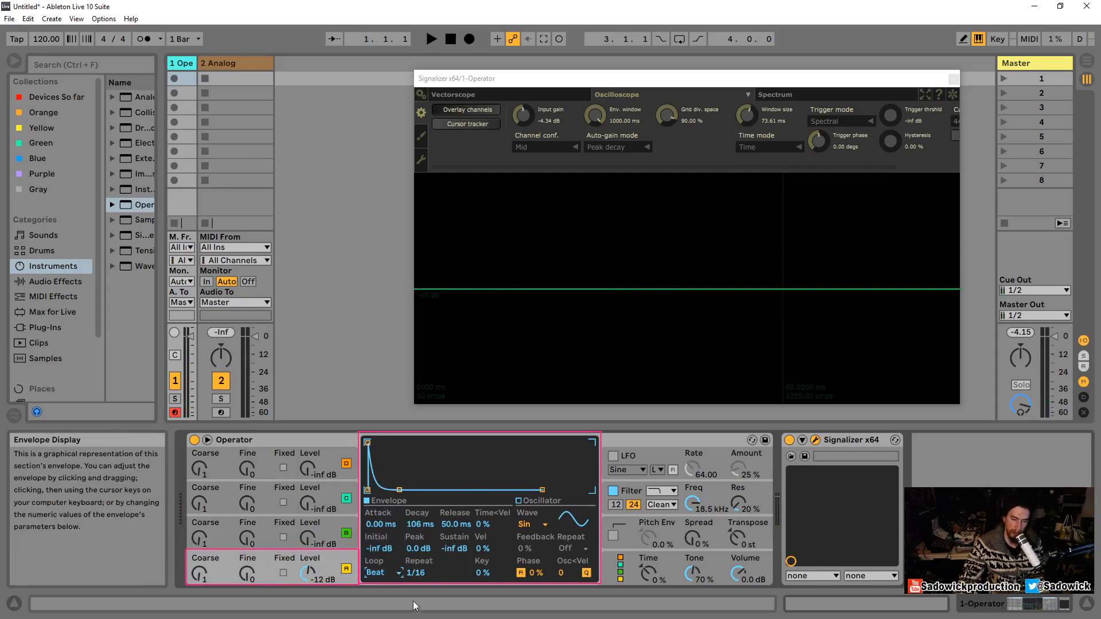
drag(416, 575, 415, 559)
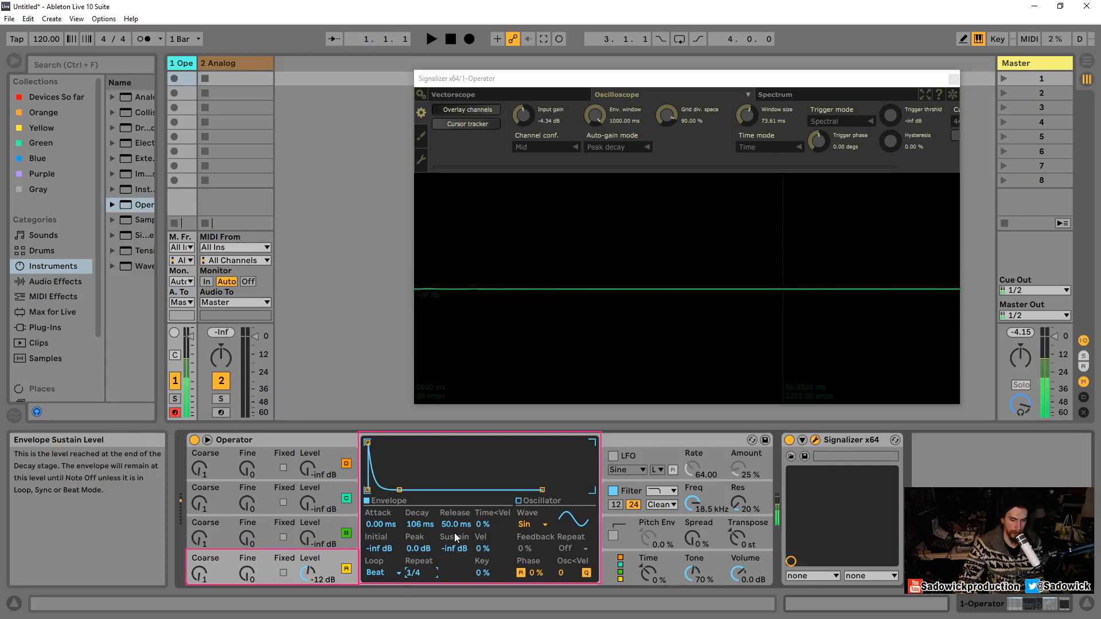
Set oscillator A's envelope loop mode to None and lengthen its decay to 719 ms
click(386, 573)
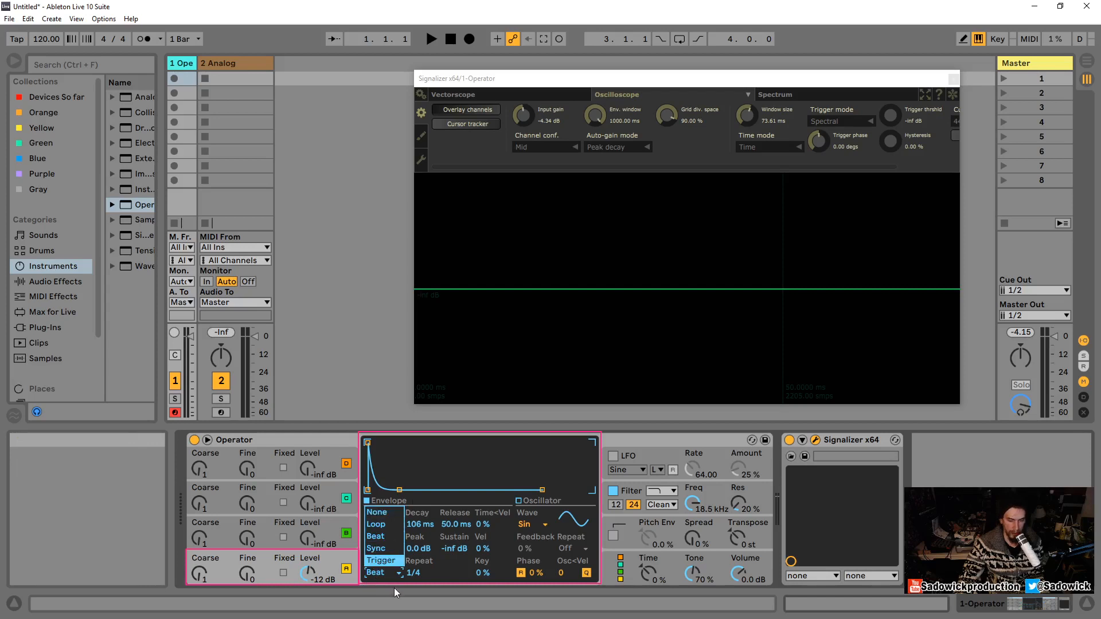
click(376, 512)
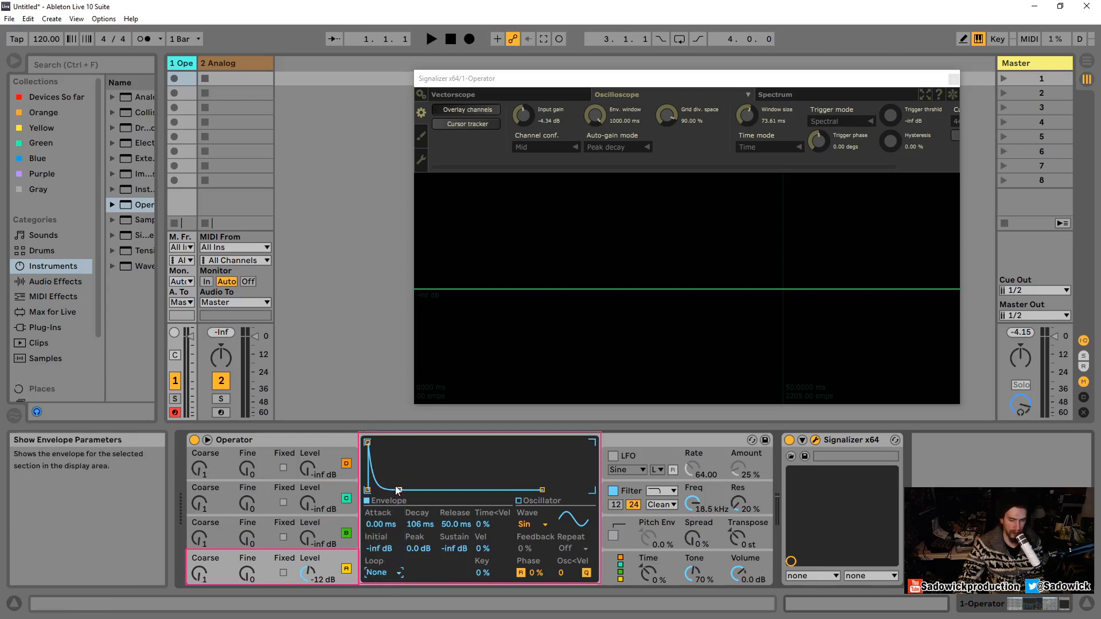
drag(399, 490, 411, 489)
Try the Beat and Sync loop modes on oscillator A's envelope and return looping to None
click(392, 573)
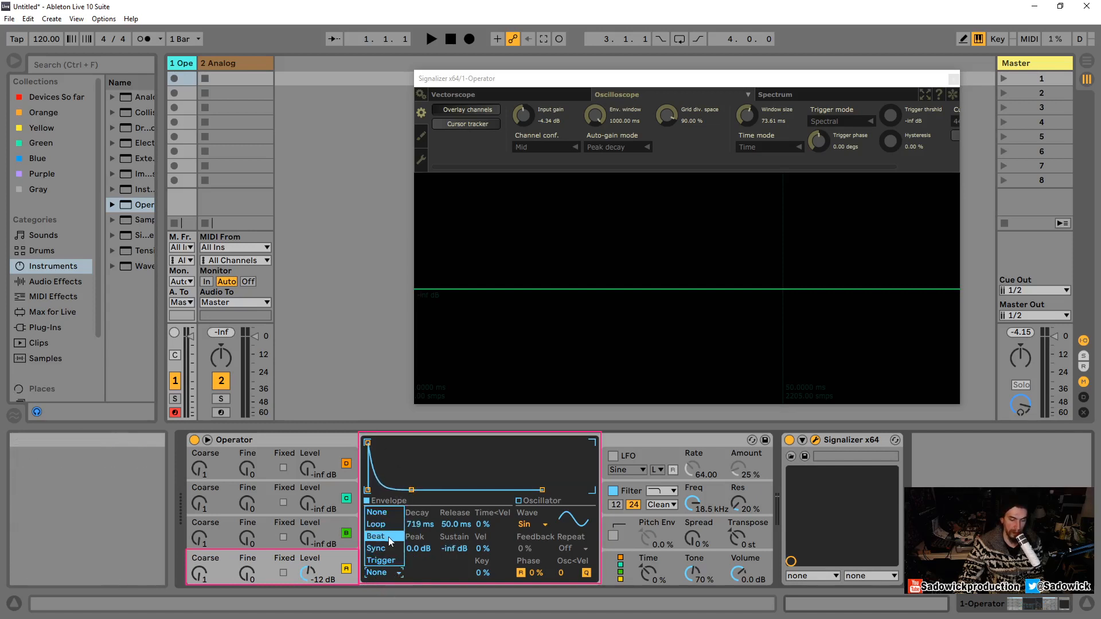
click(389, 536)
click(385, 572)
click(394, 550)
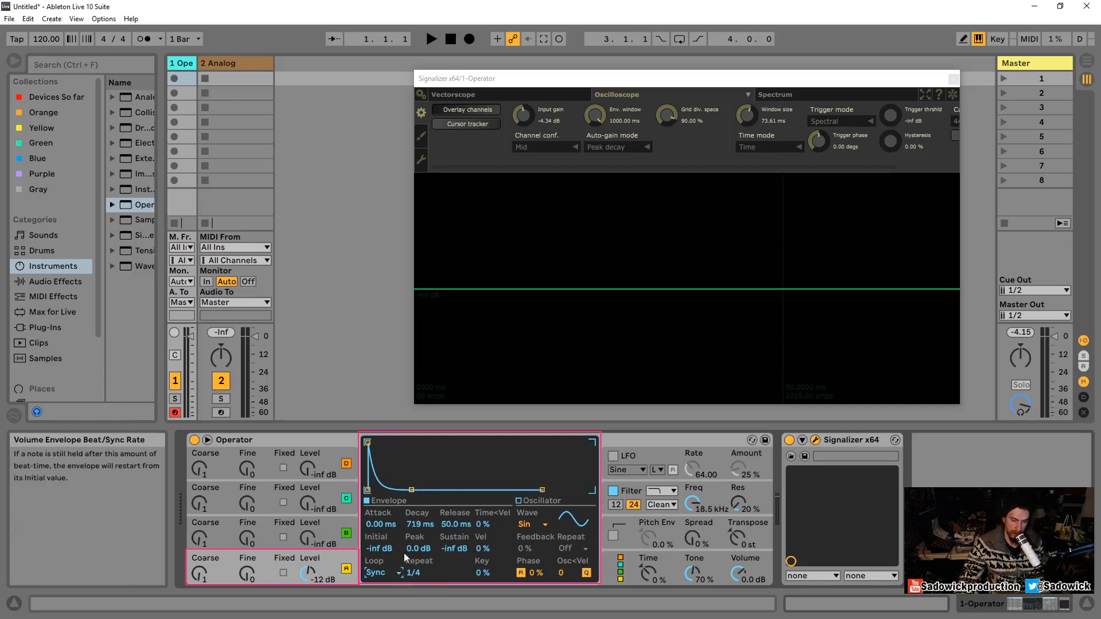
click(388, 574)
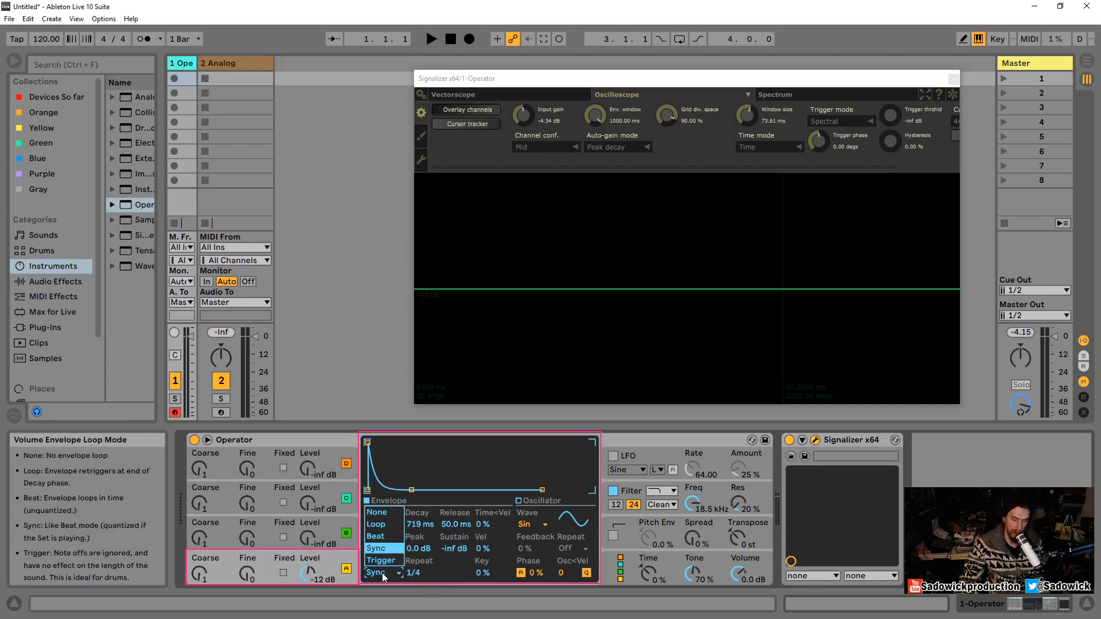
click(389, 514)
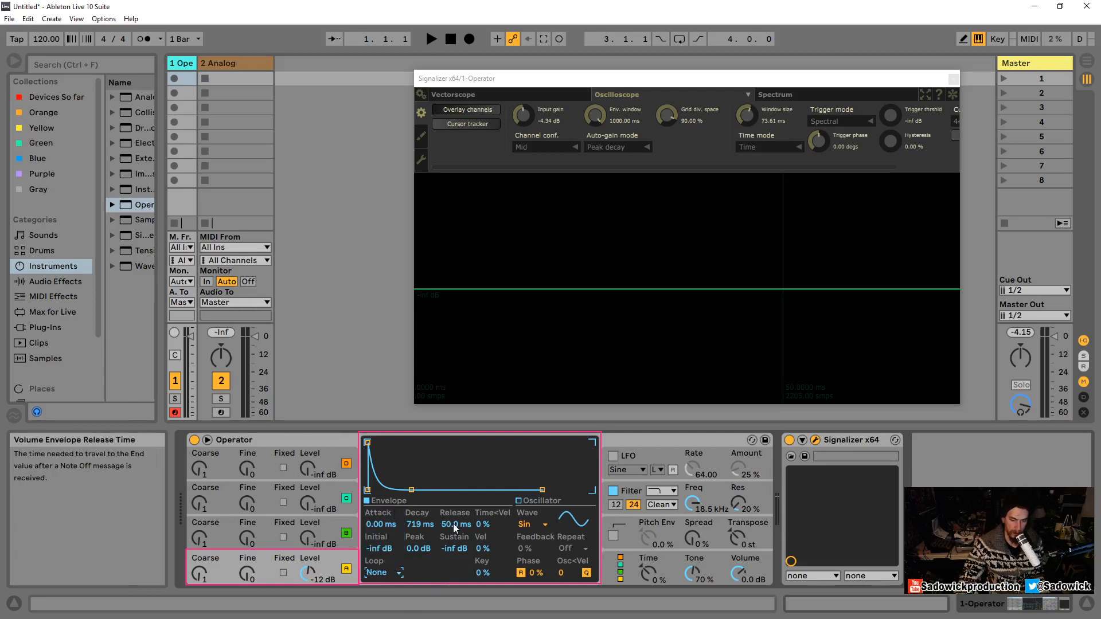
Try a 50% starting phase on oscillator A, return it to 0%, and play notes
click(521, 572)
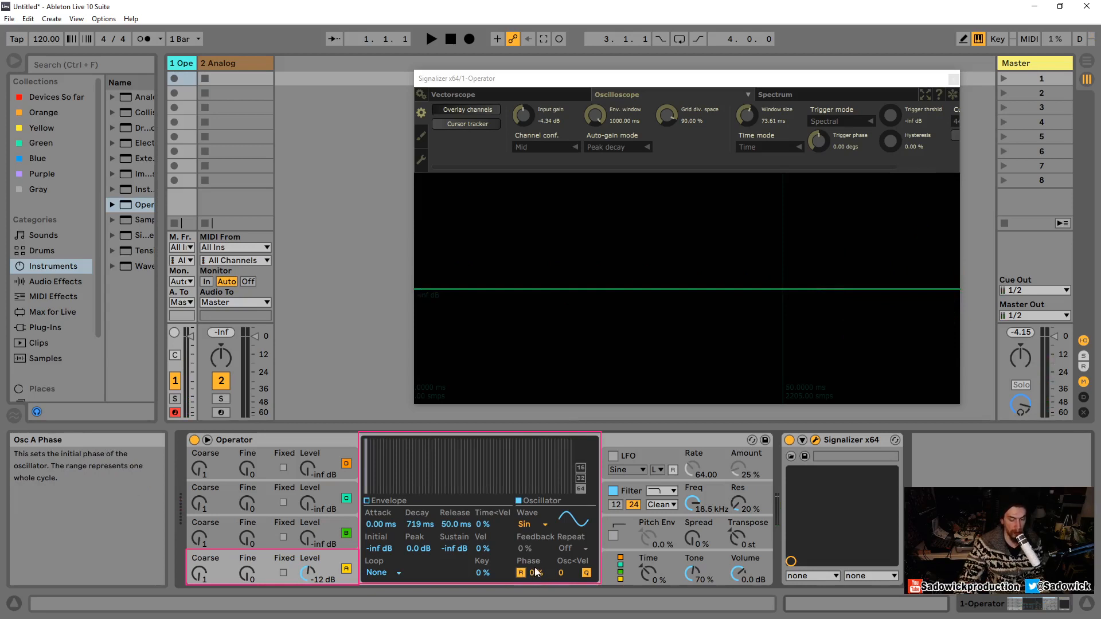
drag(536, 573, 536, 551)
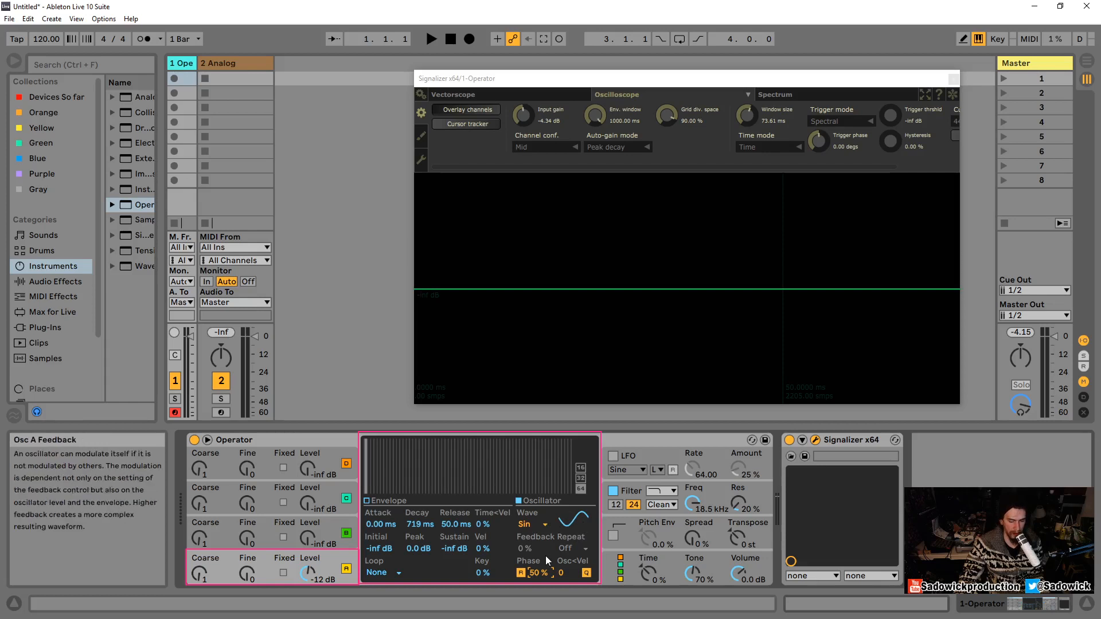
drag(538, 574, 538, 587)
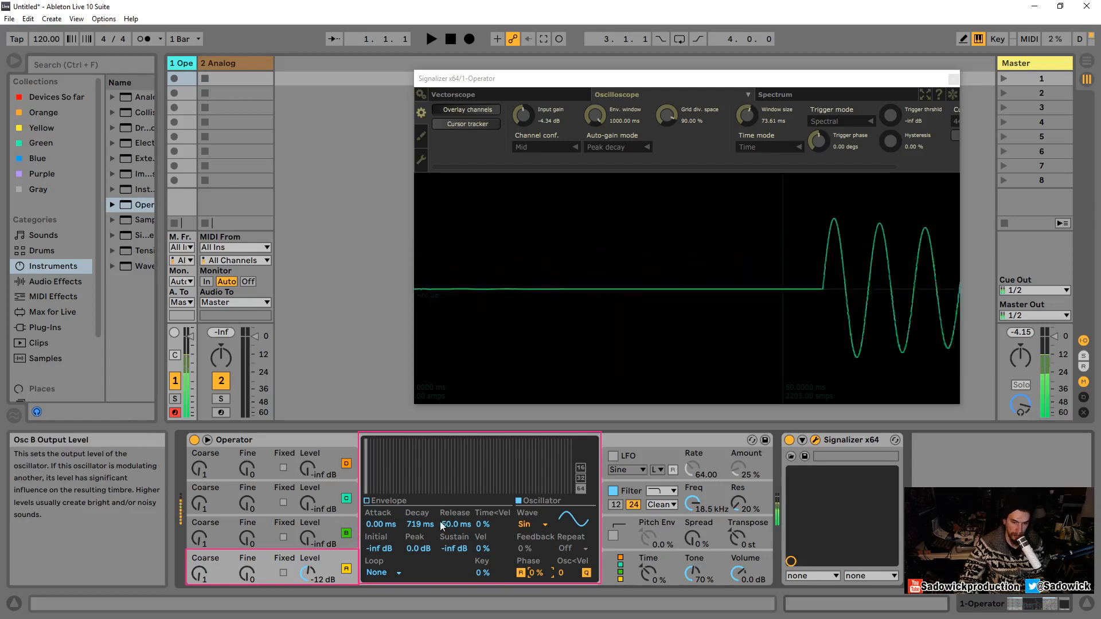
Compare oscillator A's envelope and waveform displays, and set its envelope to 1.03 s decay and 0.0 dB sustain
click(373, 502)
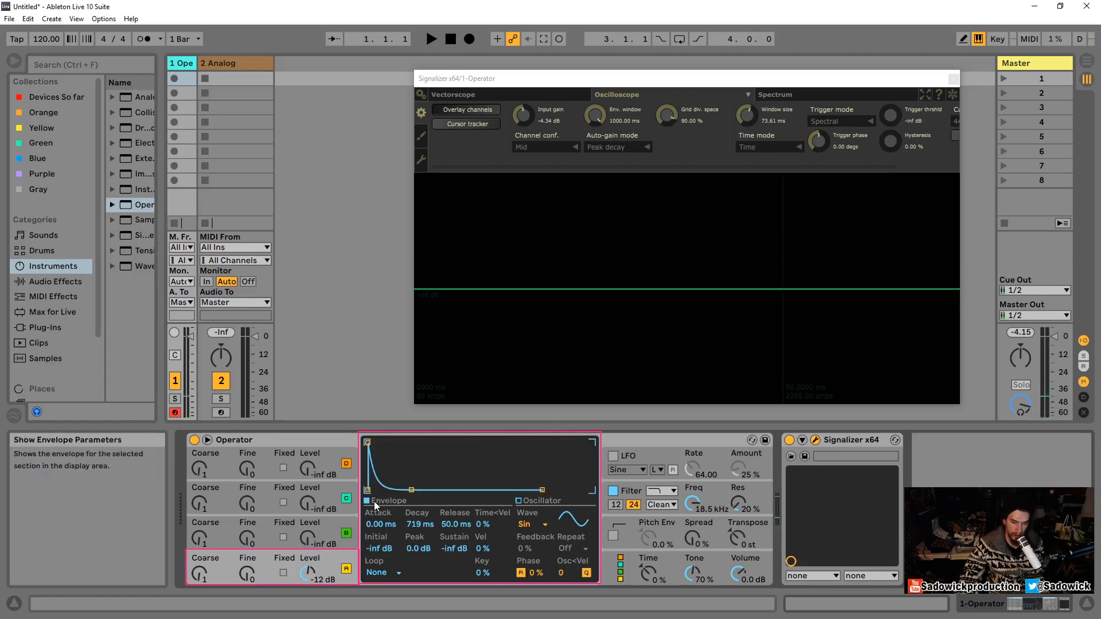
click(537, 502)
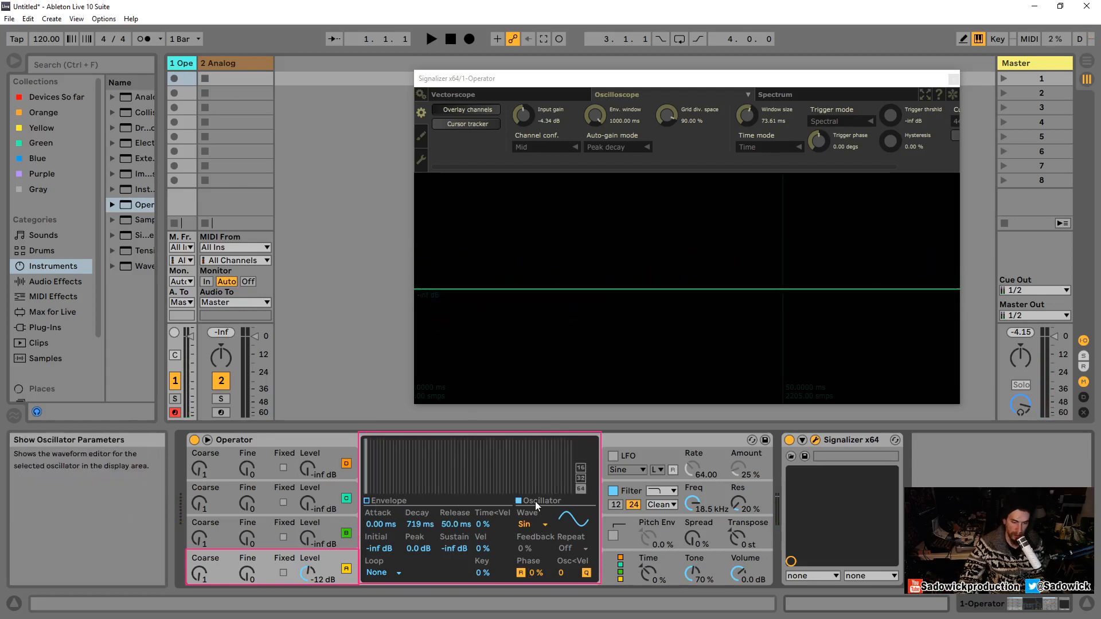
click(373, 502)
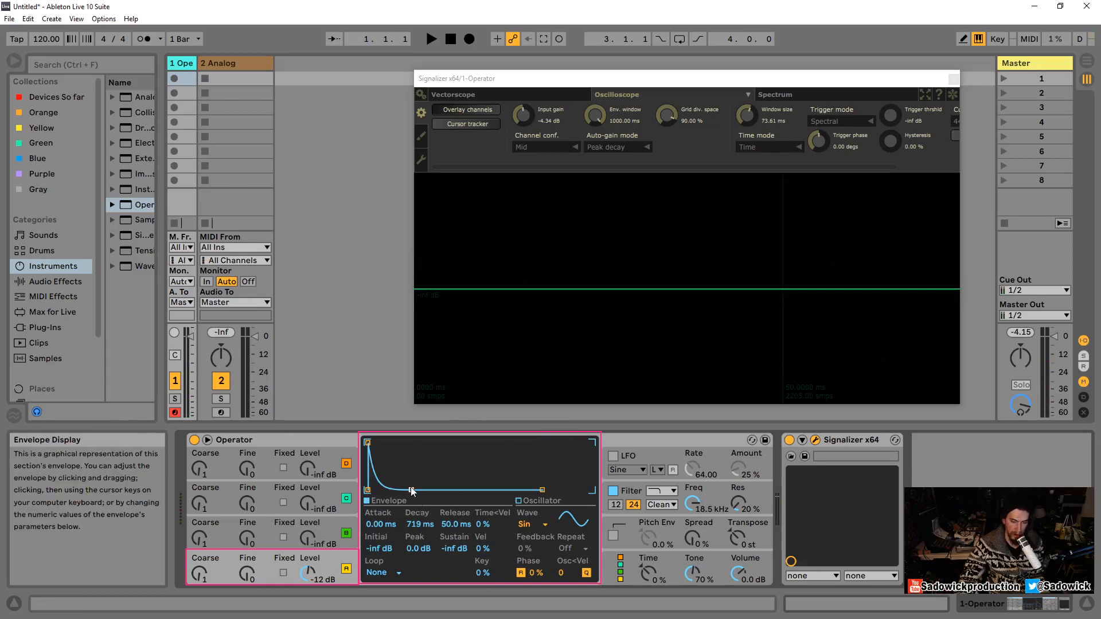
drag(411, 489, 415, 443)
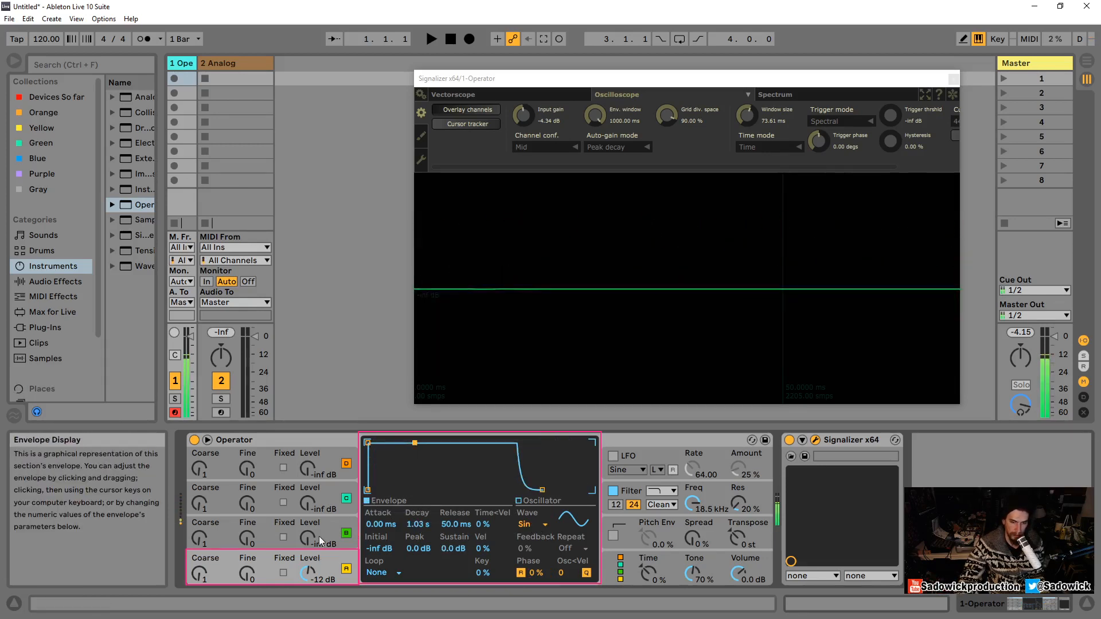
Raise oscillator B's level to -7.9 dB and change its waveform to Saw 3
drag(308, 536, 308, 519)
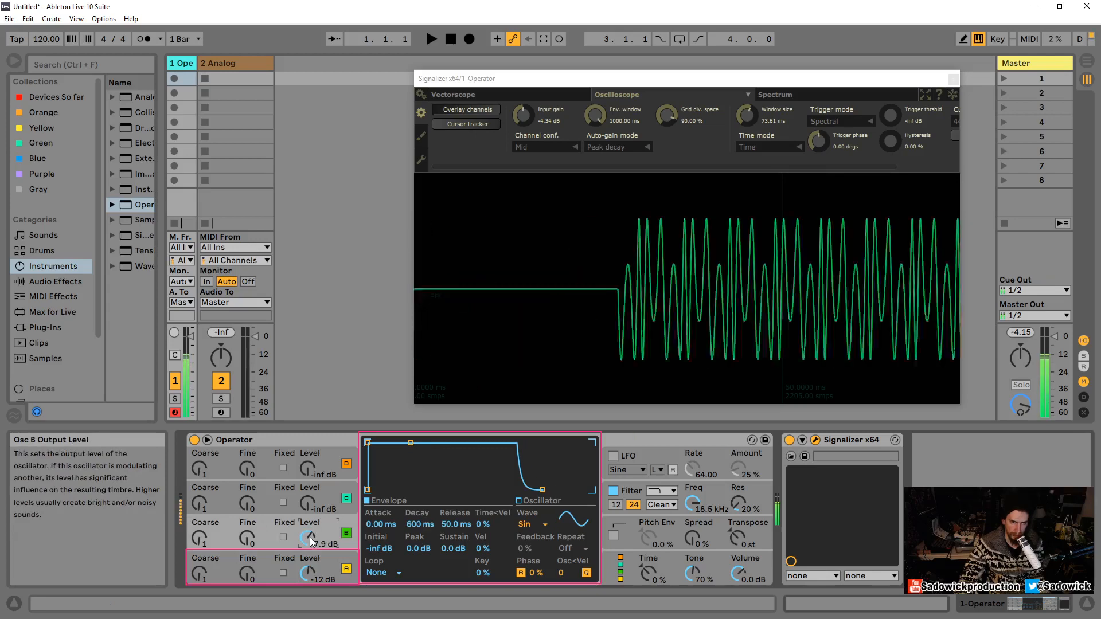
click(521, 524)
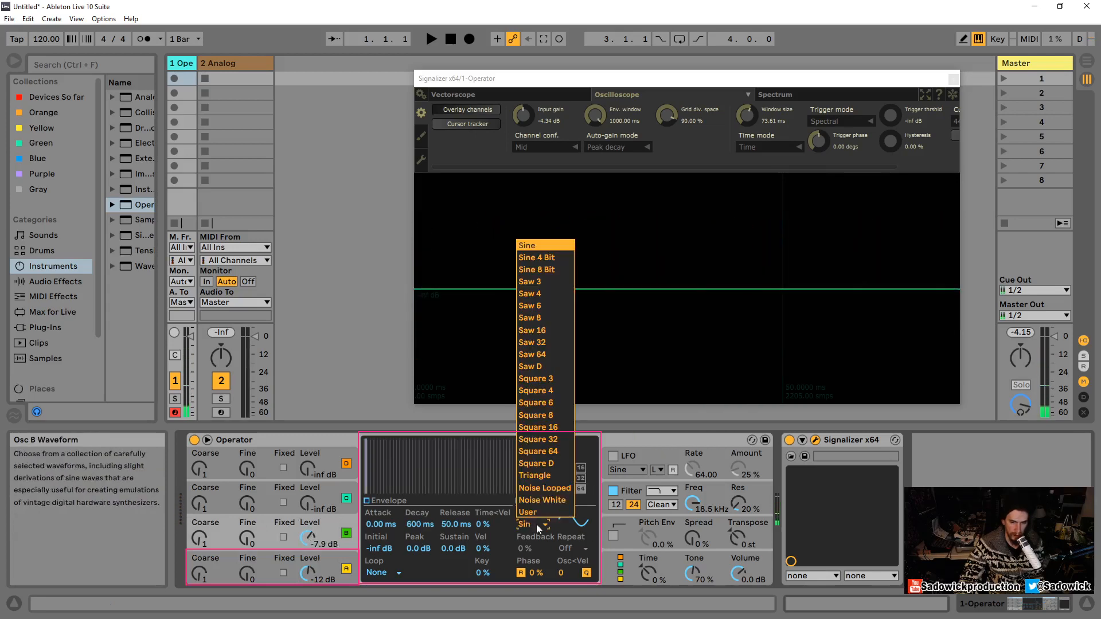
click(537, 284)
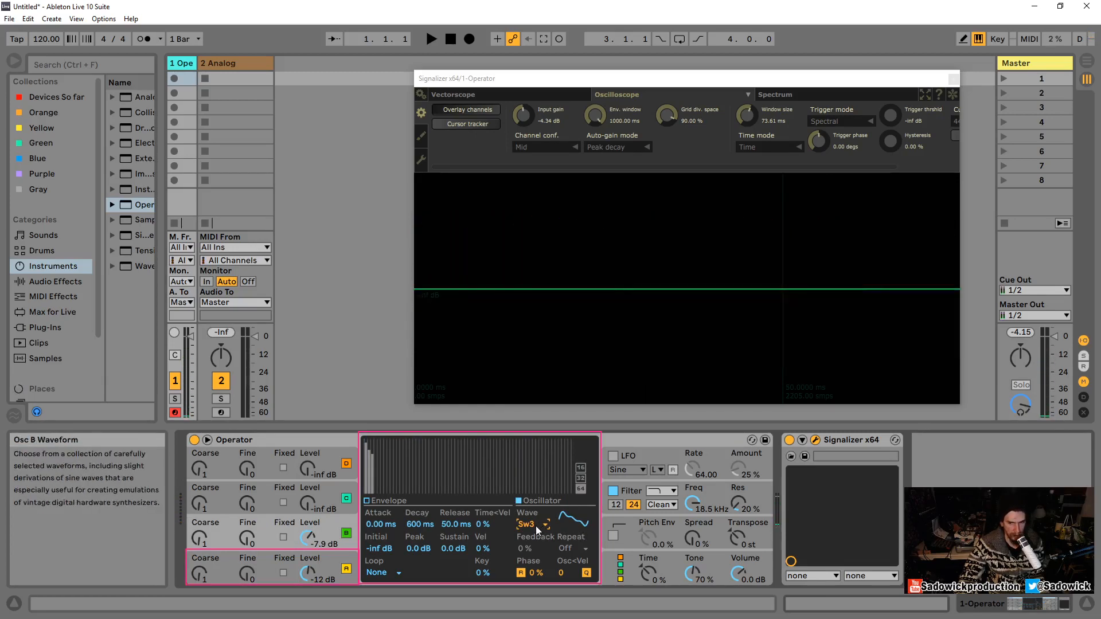
Shorten the oscilloscope's window size to 12.97 ms and change oscillator B's waveform to Sine
drag(750, 111, 696, 204)
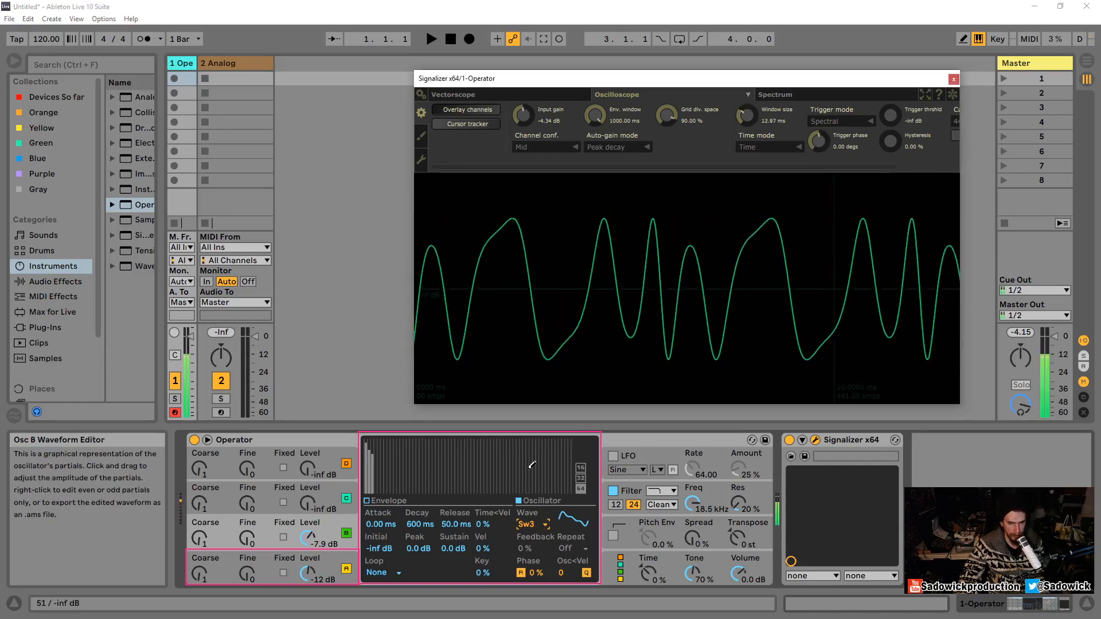
click(526, 524)
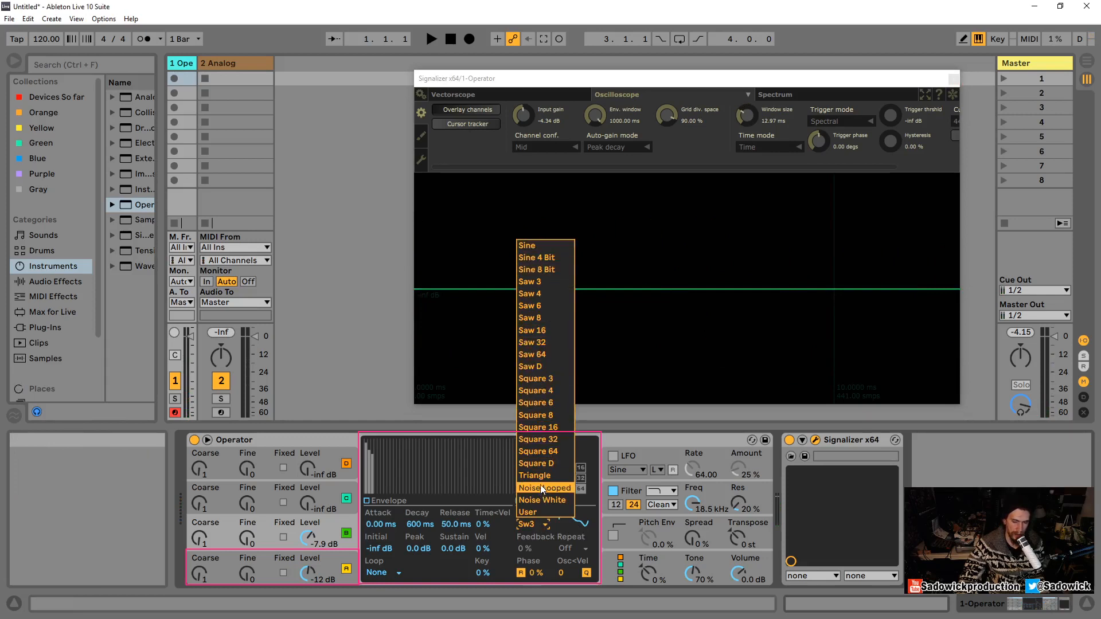
click(538, 246)
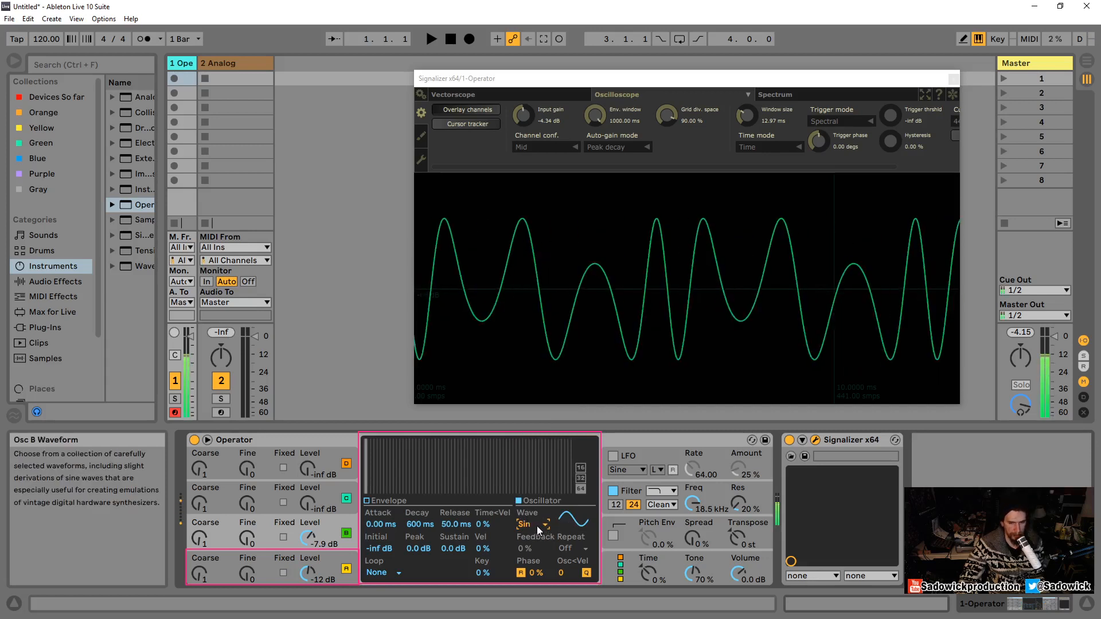
Reset oscillator B's level to -inf dB and set oscillator A's waveform to Sine 4 Bit
double_click(305, 534)
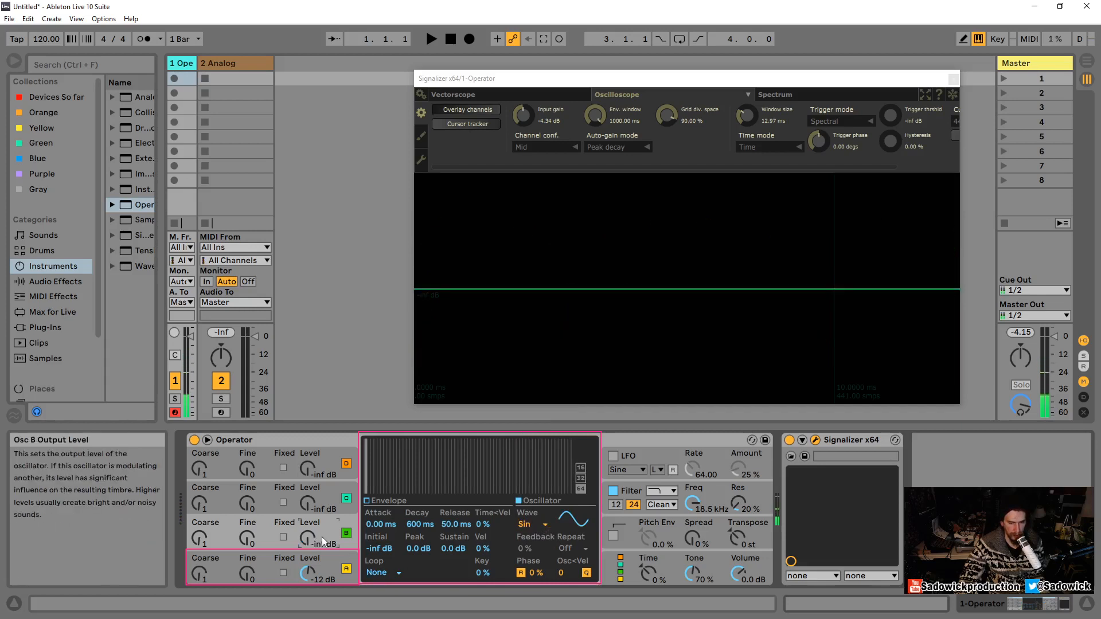
click(331, 567)
click(534, 521)
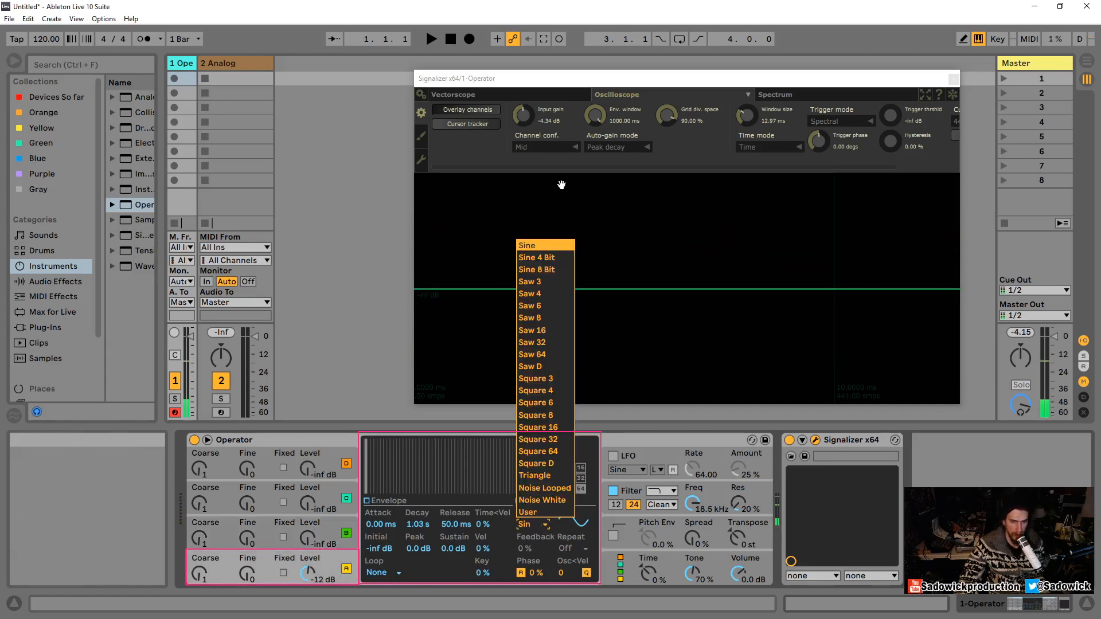
click(548, 260)
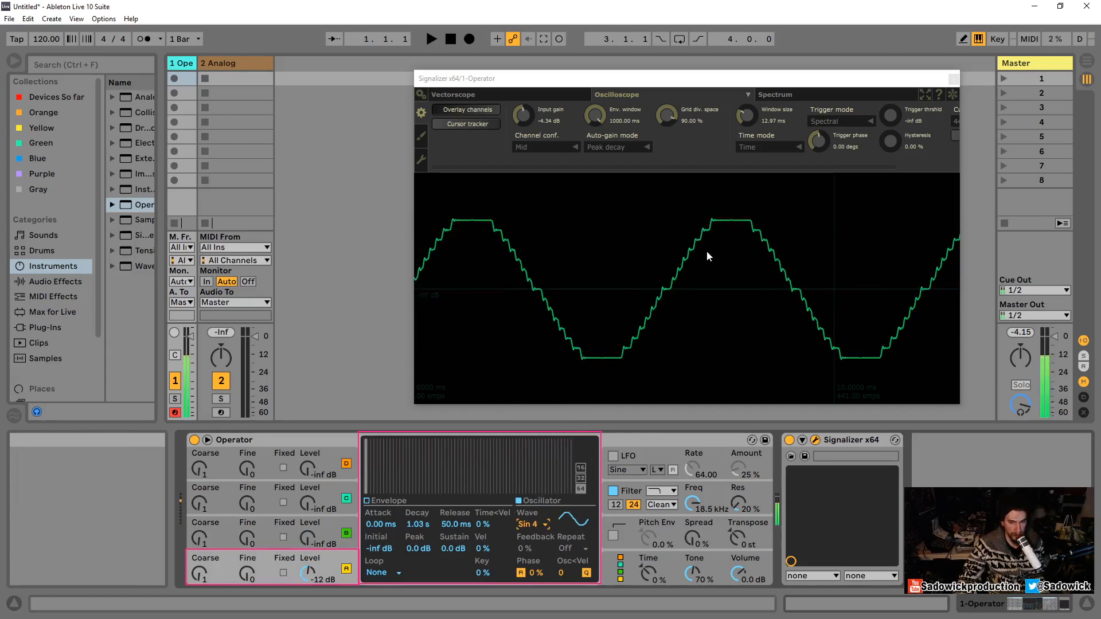
Try Sine 8 Bit on oscillator A and check Signalizer's Spectrum display before returning to the Oscilloscope
click(532, 523)
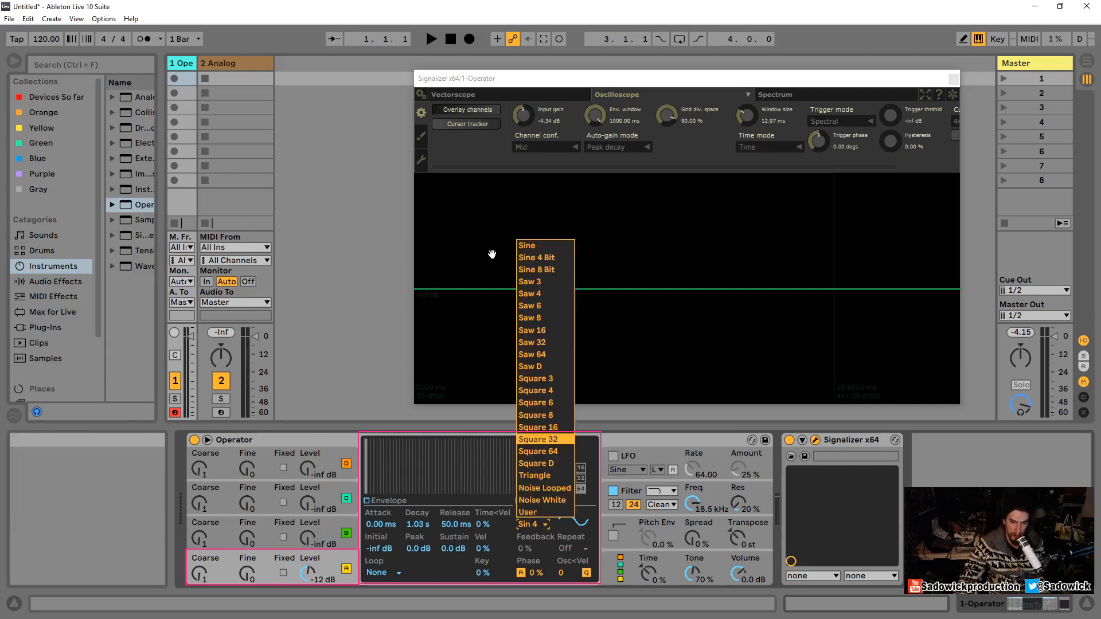
click(538, 270)
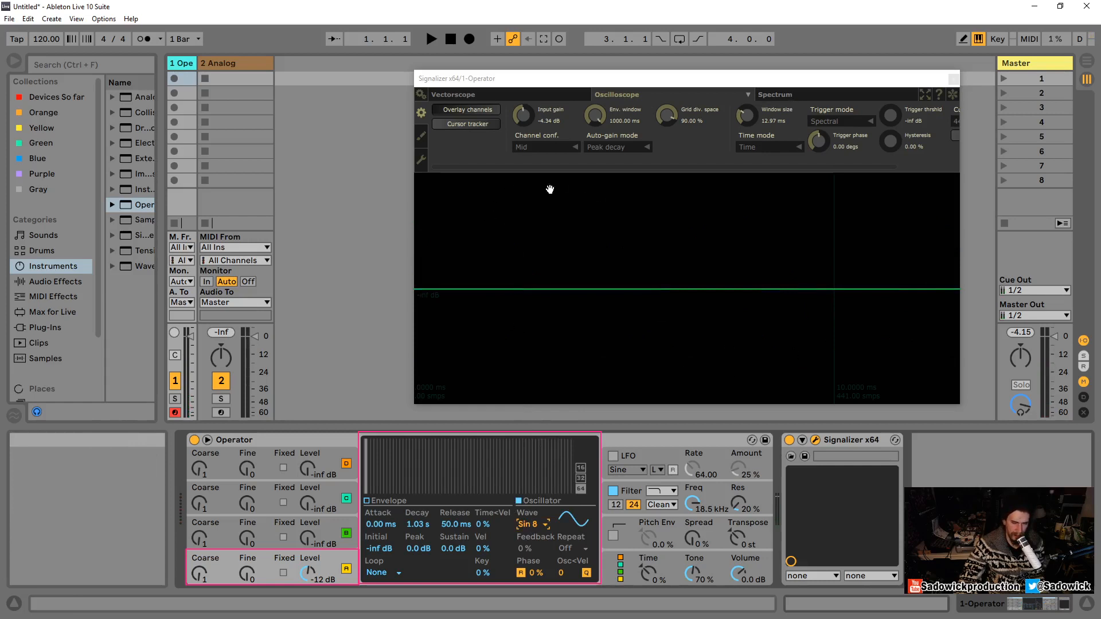
click(774, 95)
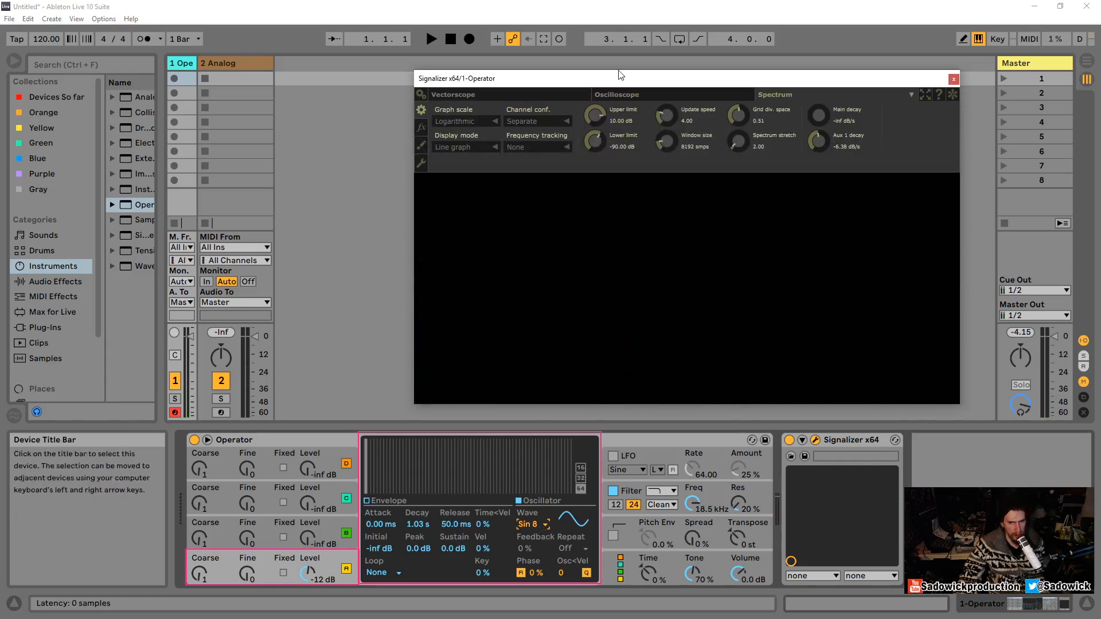
click(640, 94)
click(640, 93)
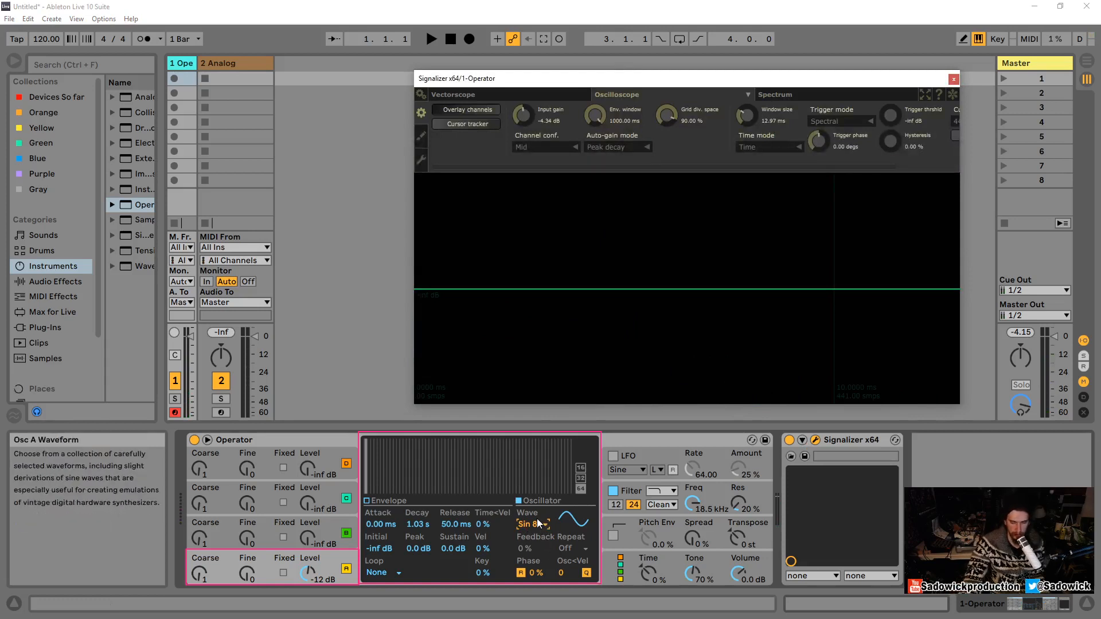
Audition oscillator A's saw waveforms from Saw 3 up to Saw D, and step back to Saw 32
click(534, 524)
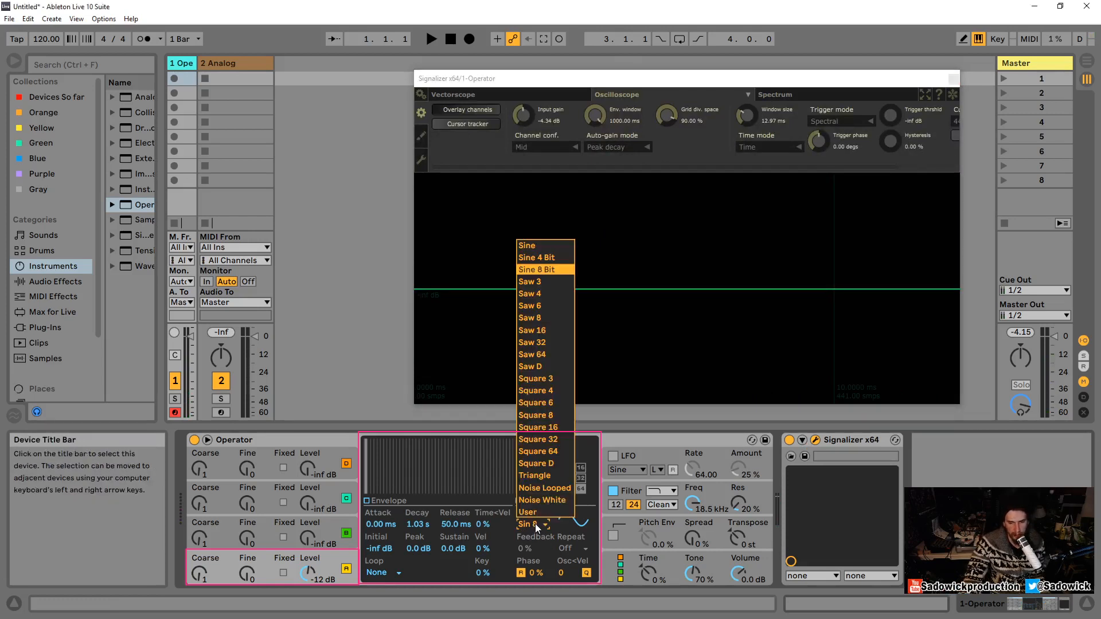
click(542, 282)
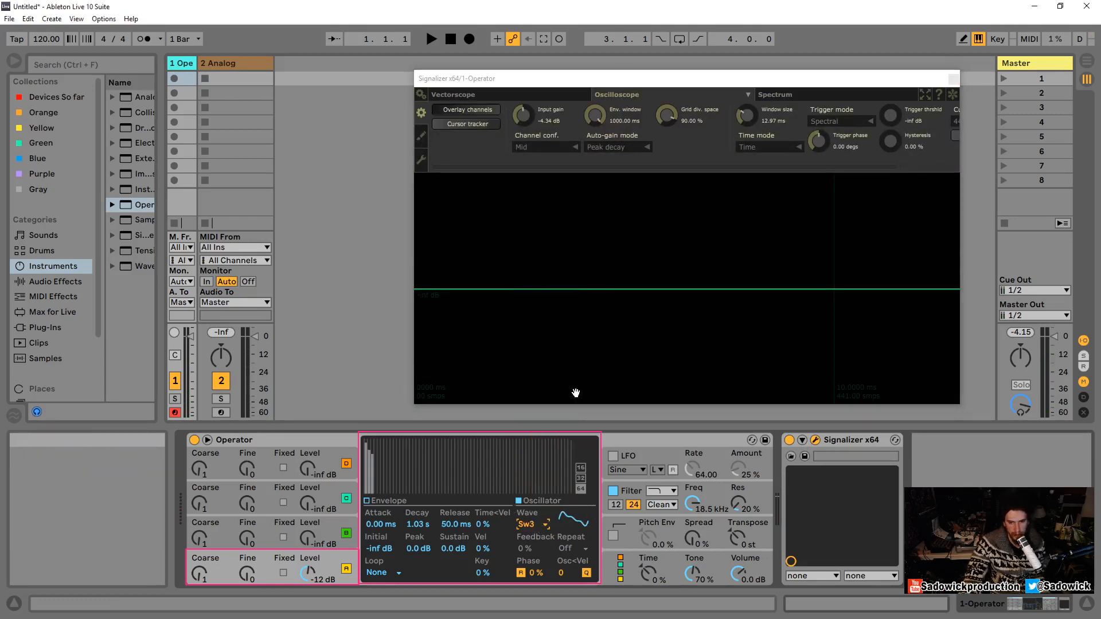
click(532, 524)
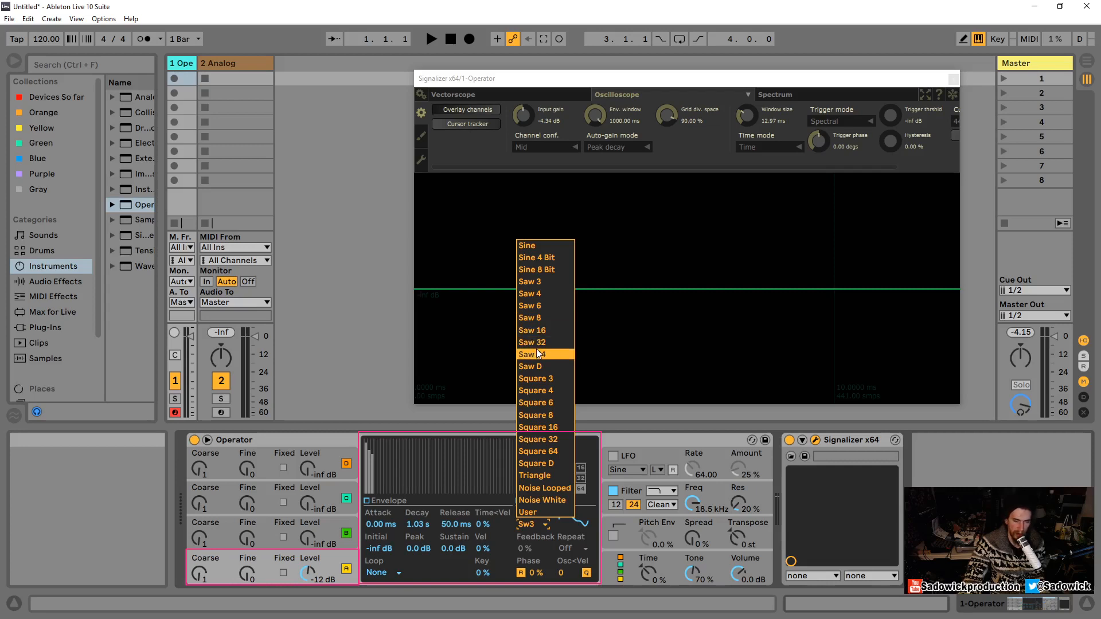
click(546, 294)
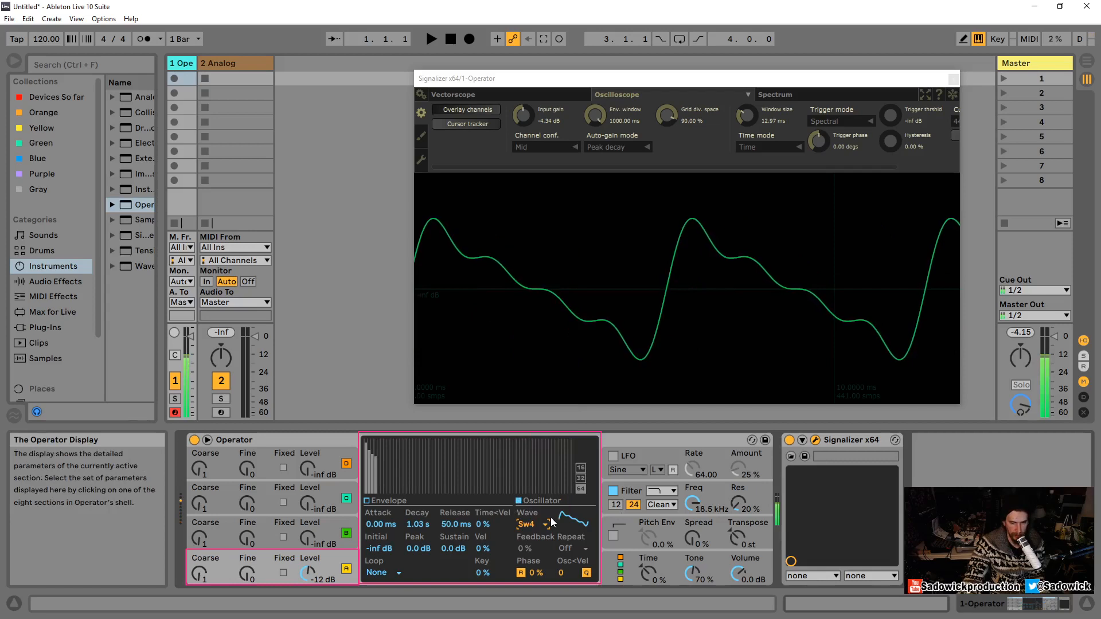
scroll(551, 521, down, 2)
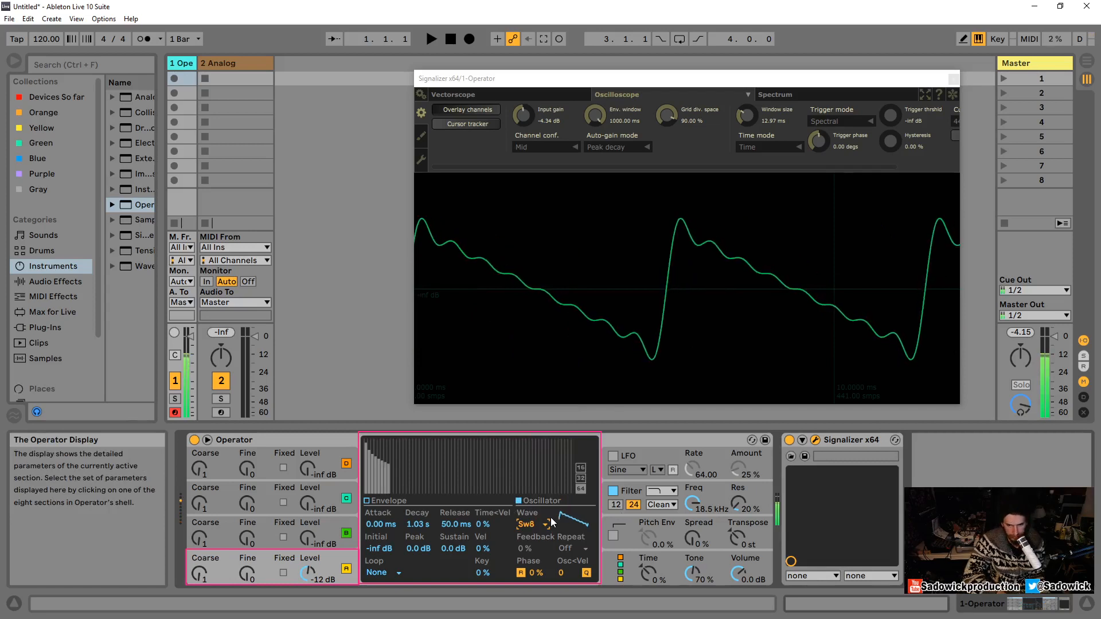
scroll(550, 520, down, 4)
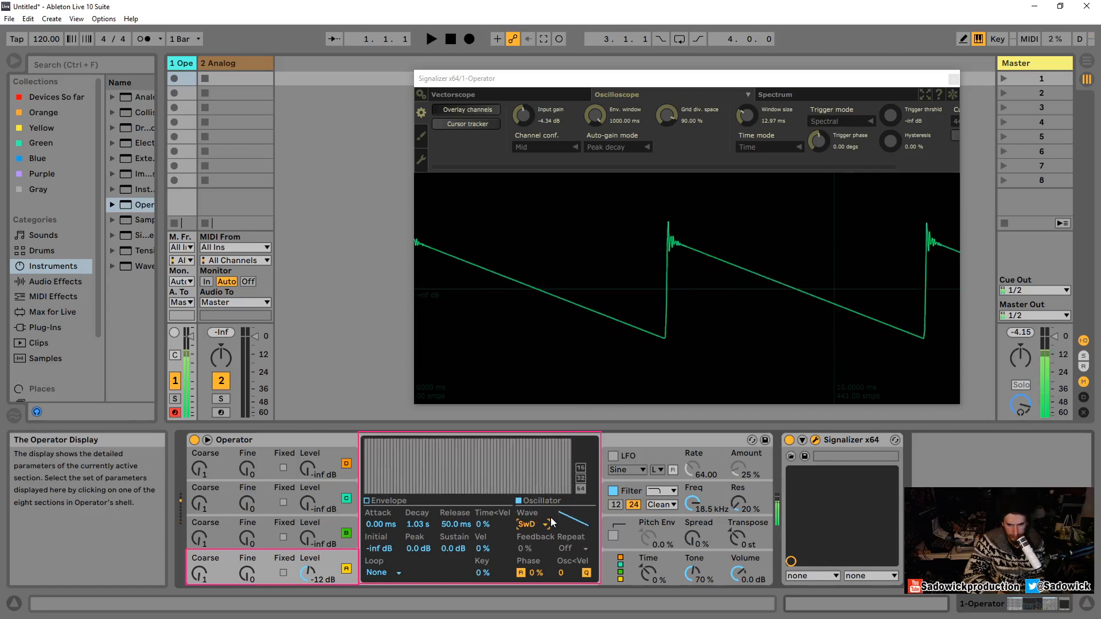
scroll(551, 520, up, 2)
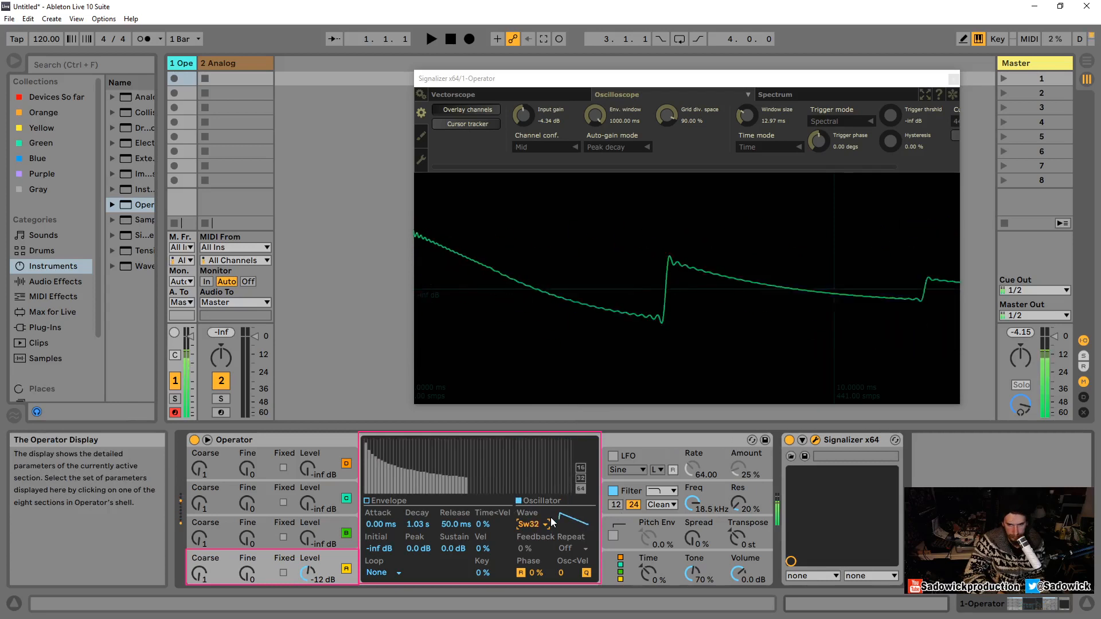
Set oscillator A's waveform to Saw 3, then clear its second and third partials and redraw them, the third at about -20.5 dB
scroll(551, 521, up, 6)
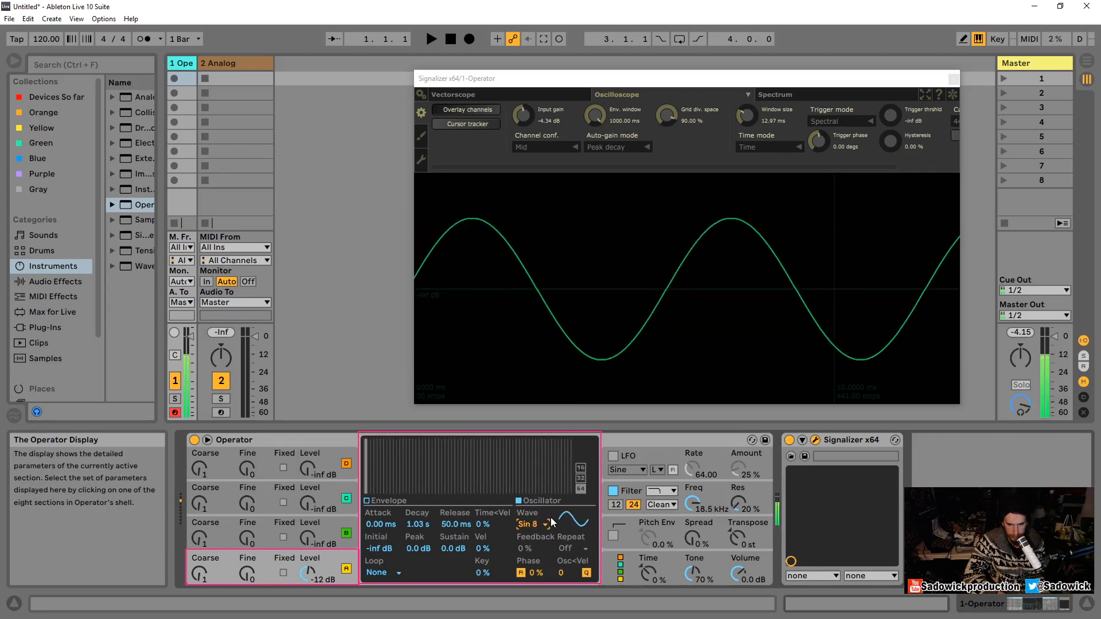
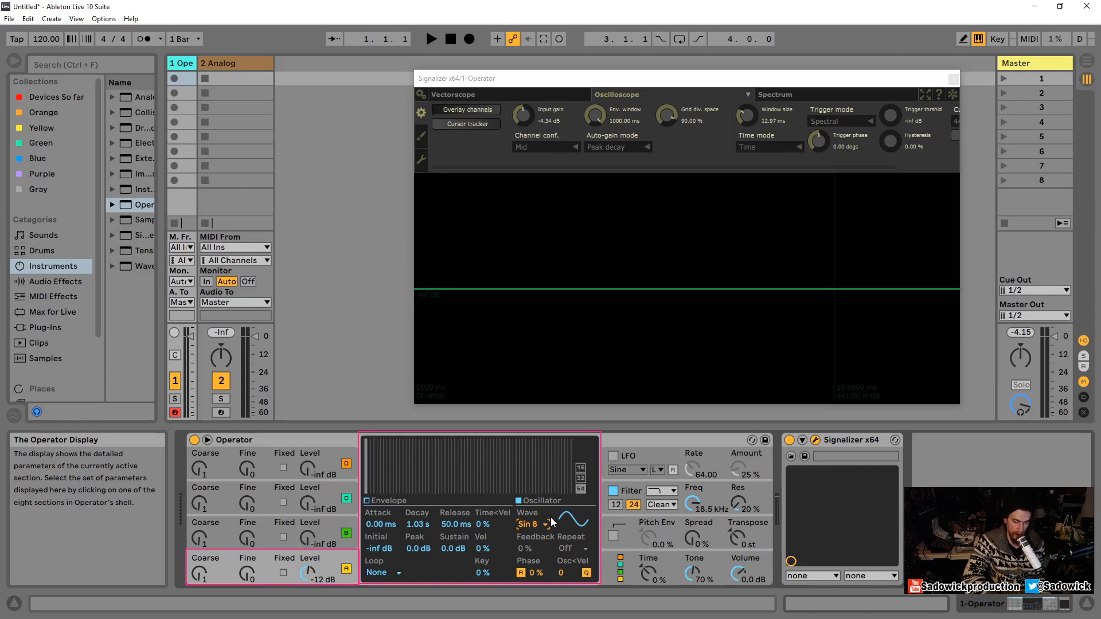
key(Down)
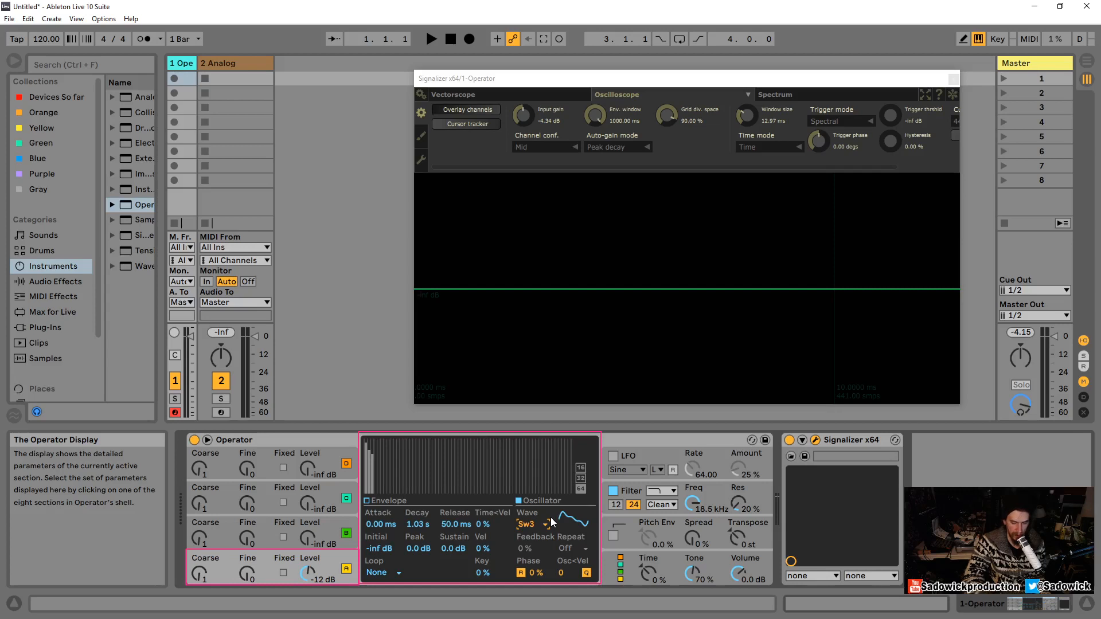
drag(371, 443, 371, 446)
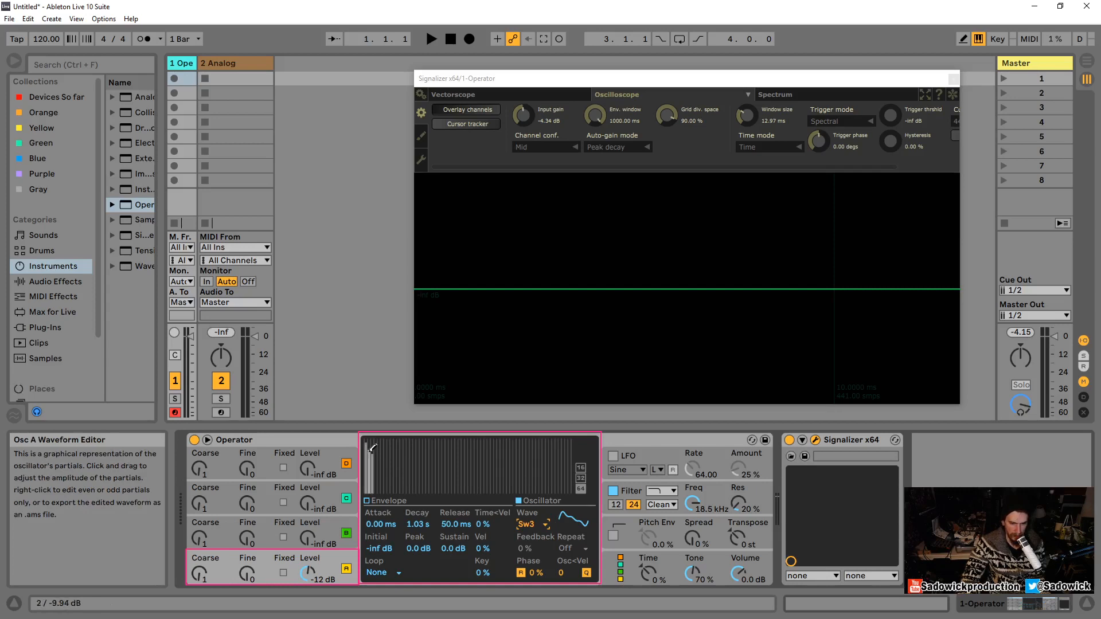
drag(371, 447, 371, 487)
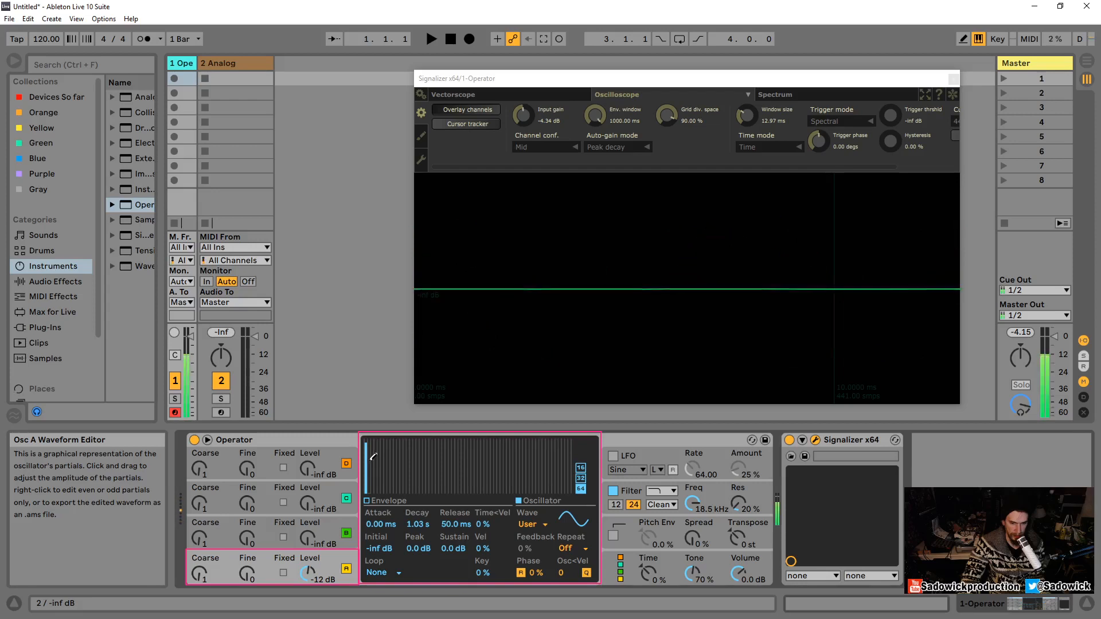
mouse_move(371, 485)
mouse_down()
mouse_move(376, 453)
mouse_move(375, 496)
mouse_up()
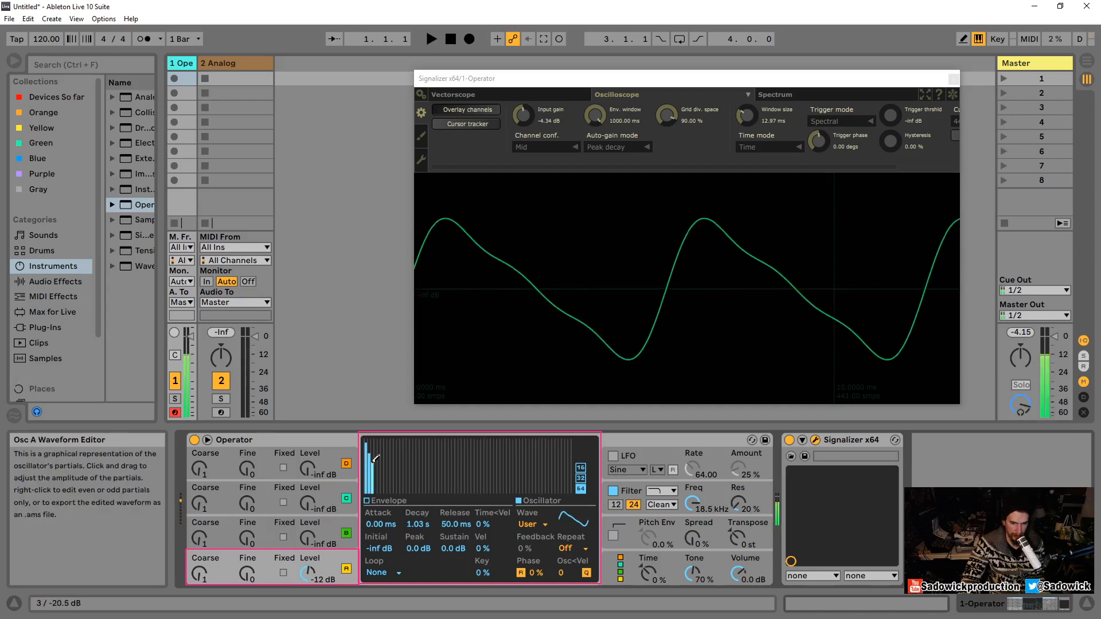
Reset oscillator A's waveform to Saw 3 and audition the richer saw waveforms in sequence up to Square 3
click(530, 524)
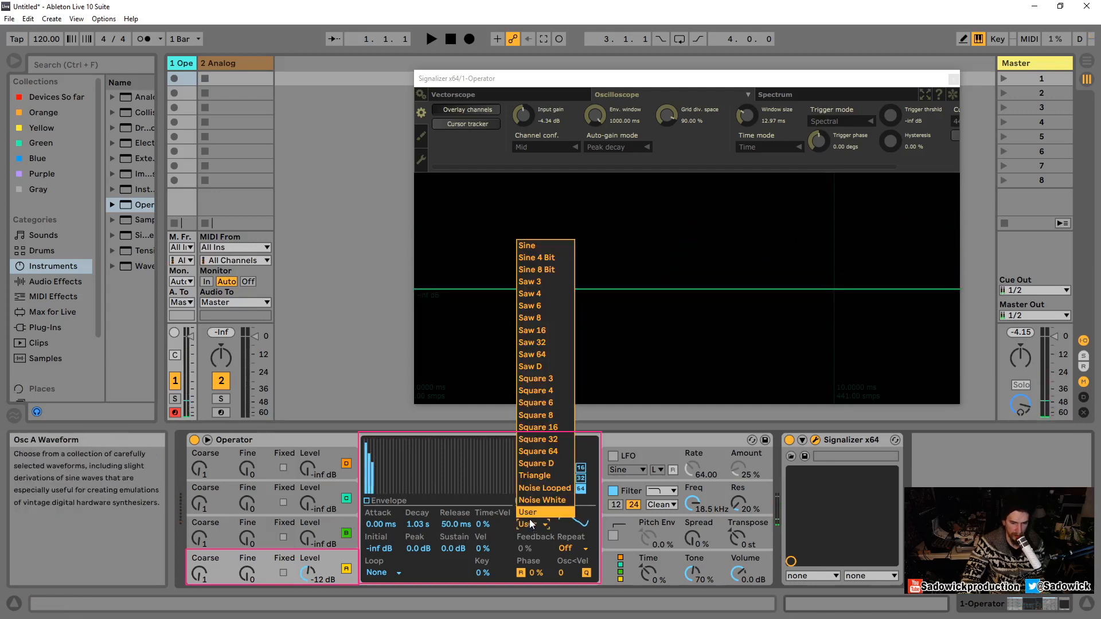
click(549, 282)
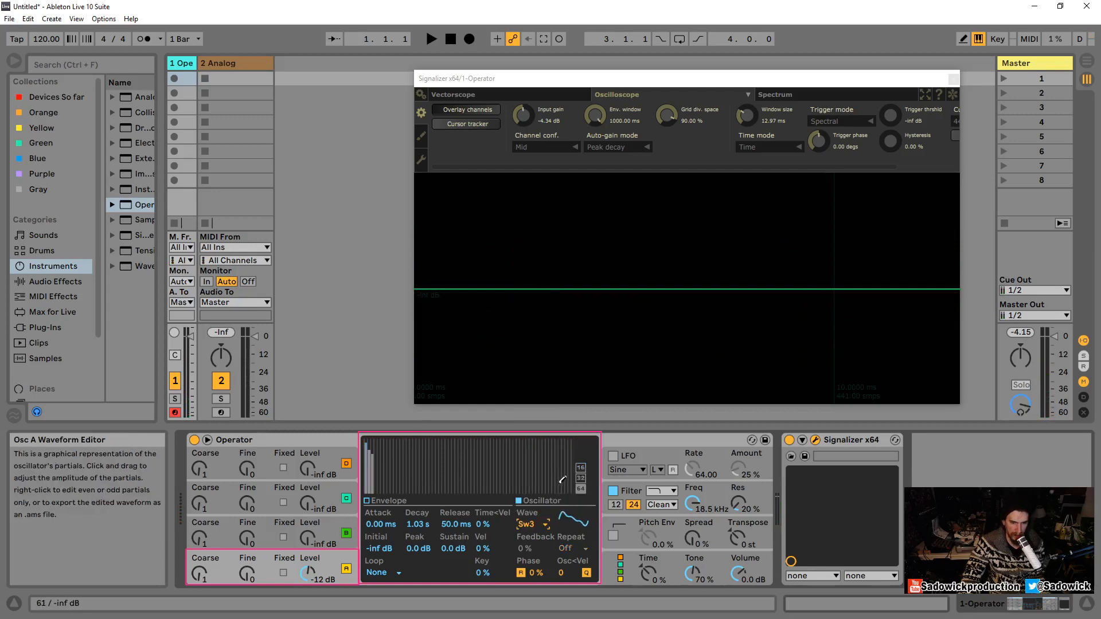
click(538, 528)
click(538, 528)
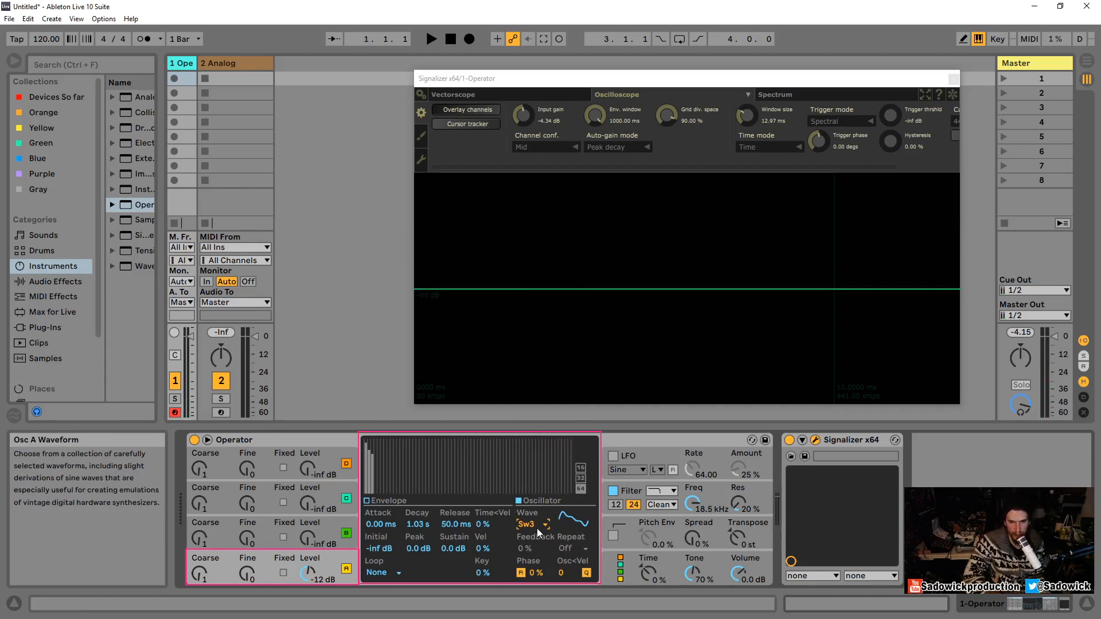
scroll(537, 529, down, 5)
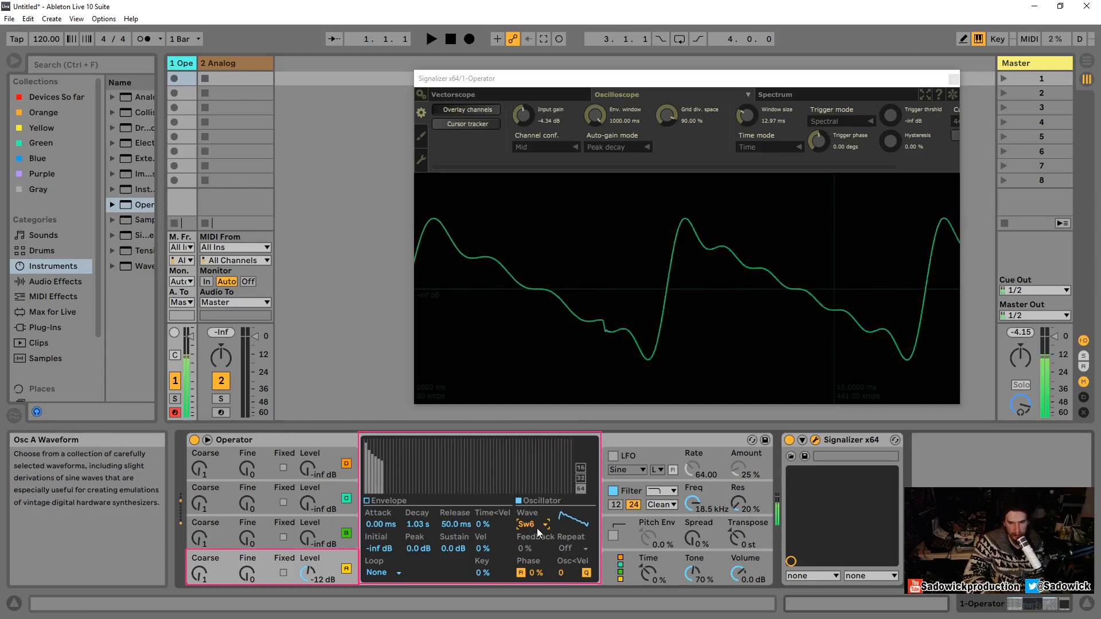
scroll(537, 528, down, 3)
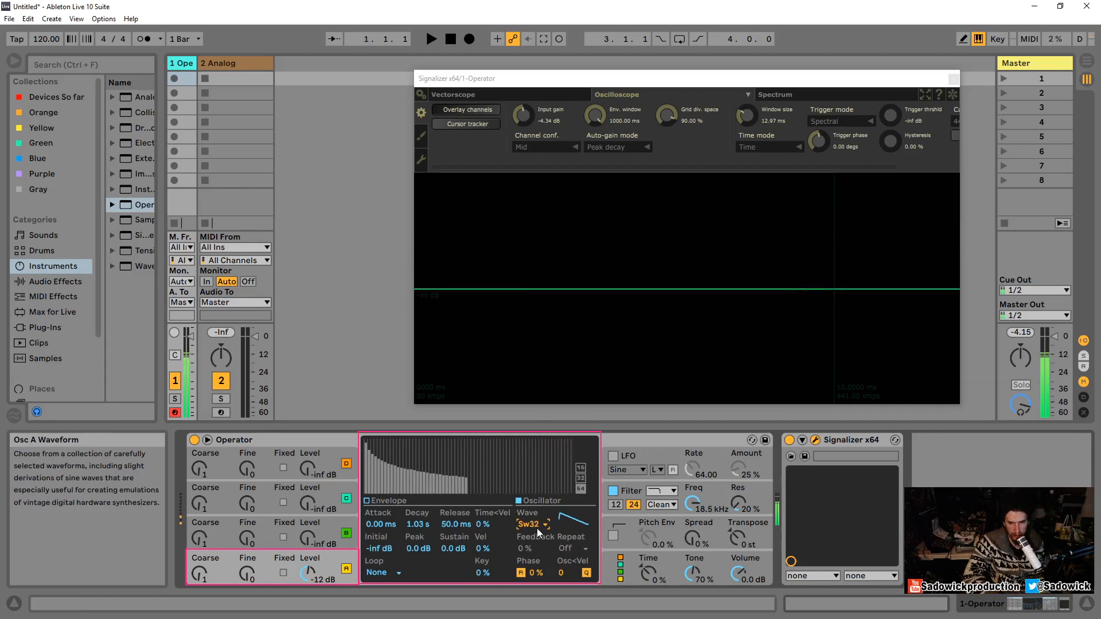
scroll(537, 529, down, 3)
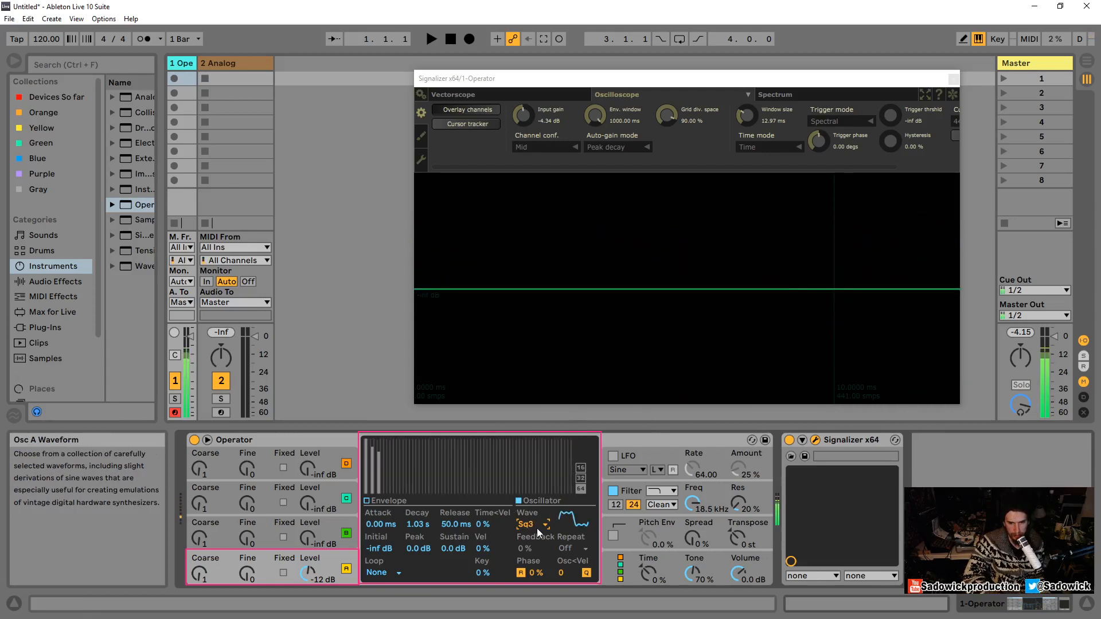
scroll(537, 528, up, 1)
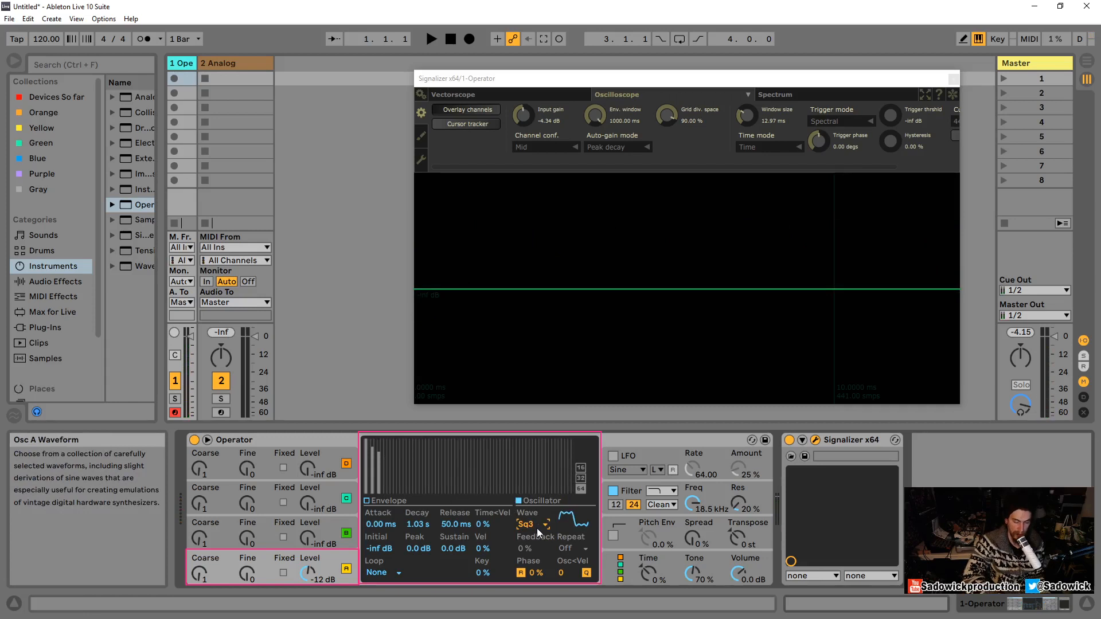
Audition oscillator A's square waveforms in sequence, from Square 6 and Square 8 up to Square D
scroll(537, 528, down, 3)
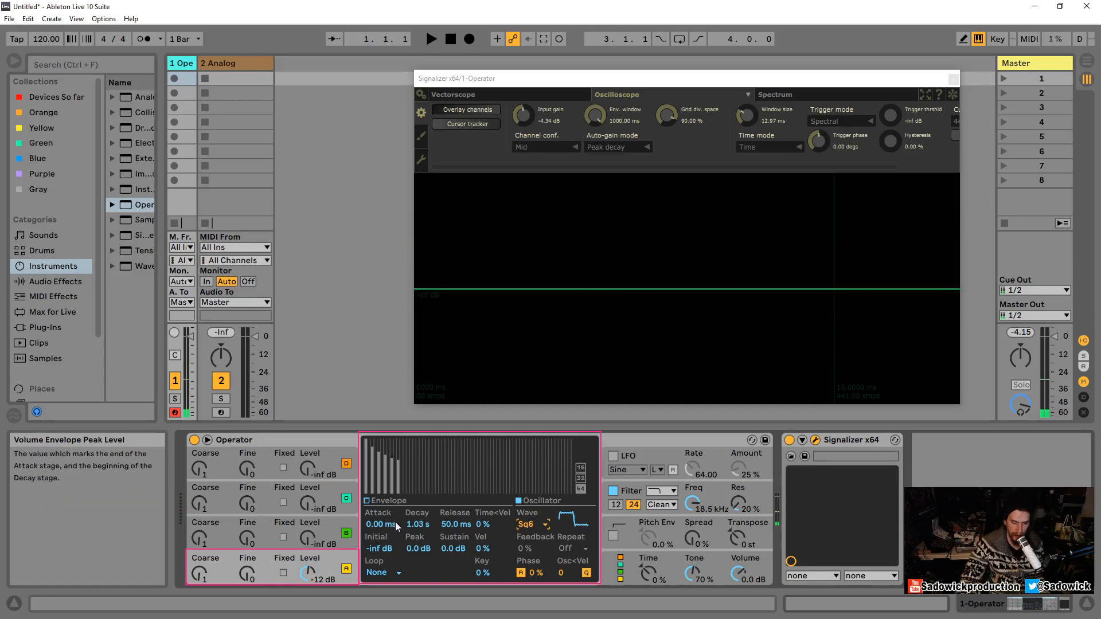
click(535, 525)
click(536, 528)
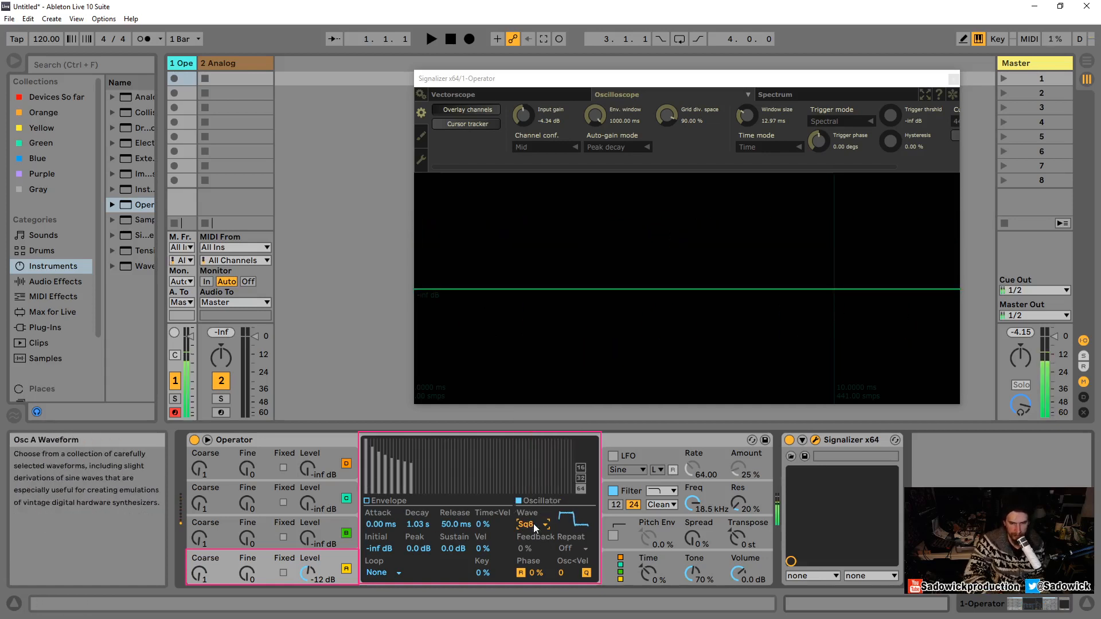
scroll(535, 528, down, 3)
scroll(535, 527, down, 2)
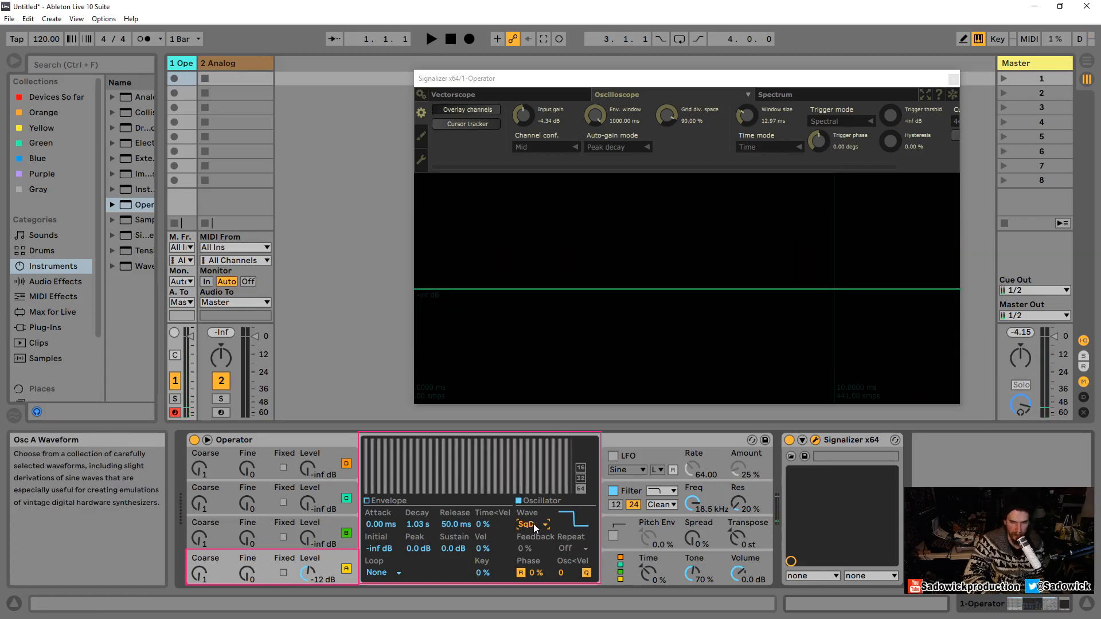
Audition oscillator A's Triangle, Noise Looped and User waveforms, and return it to Sine
scroll(535, 528, down, 1)
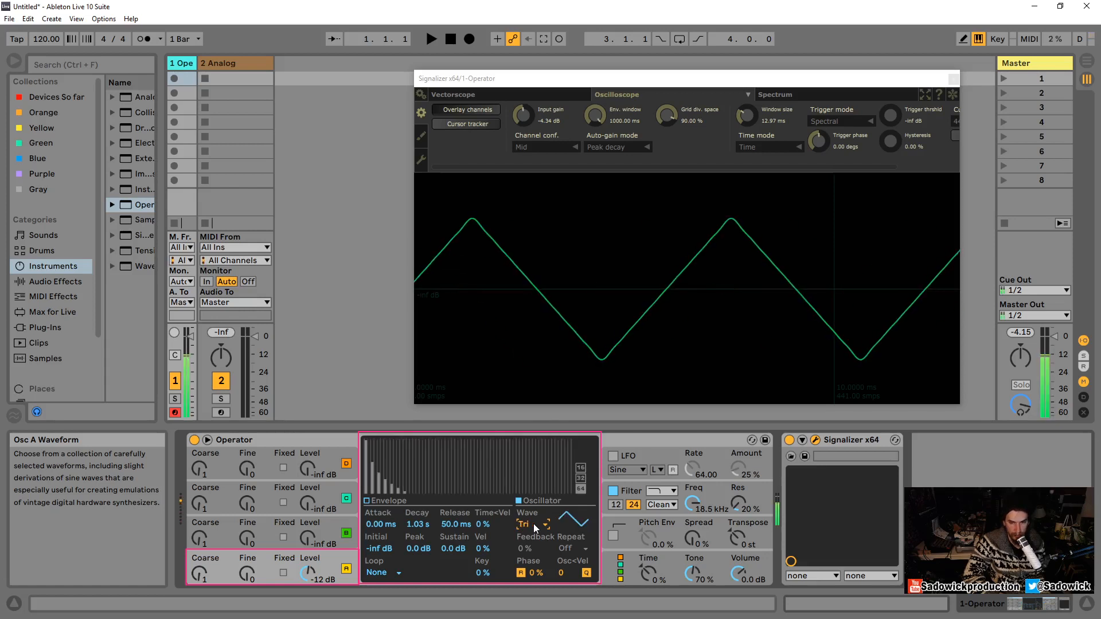
scroll(534, 524, down, 1)
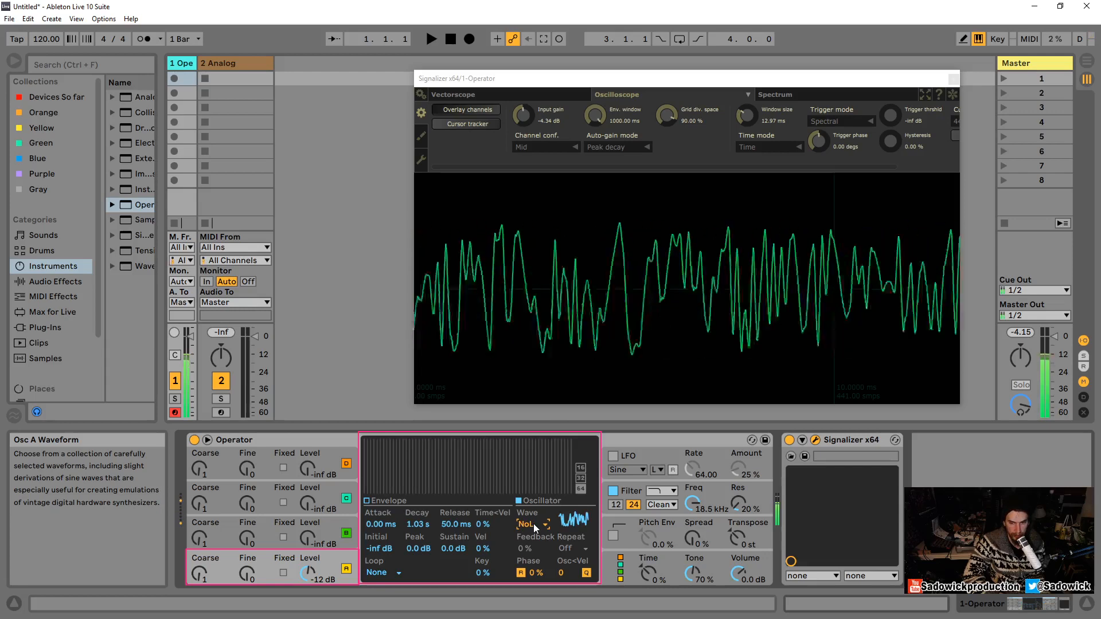
scroll(534, 525, down, 1)
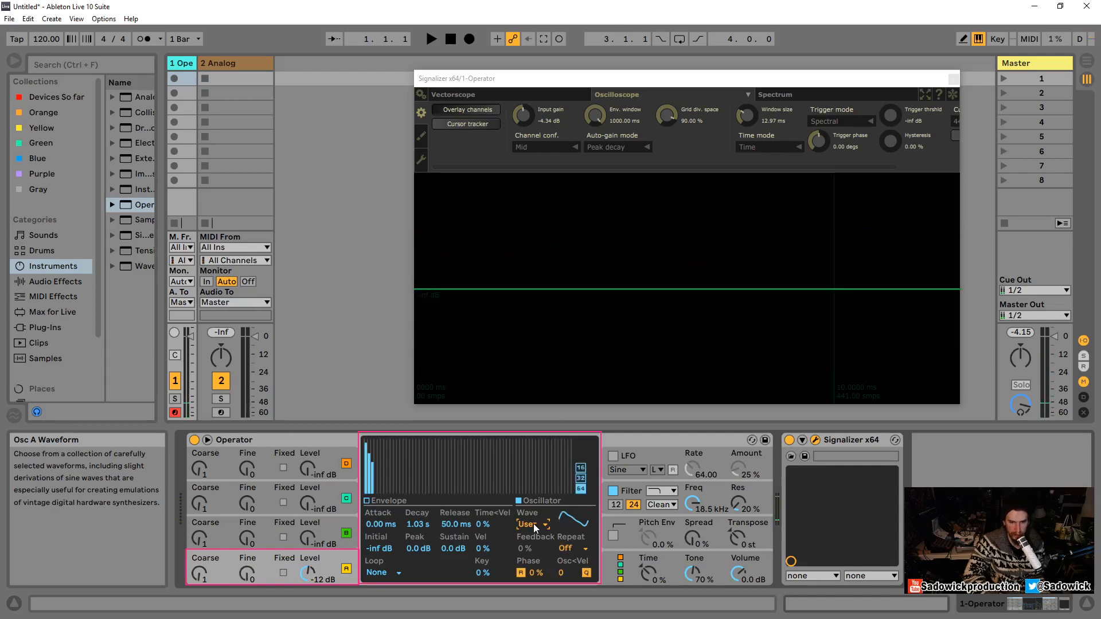
scroll(535, 526, down, 1)
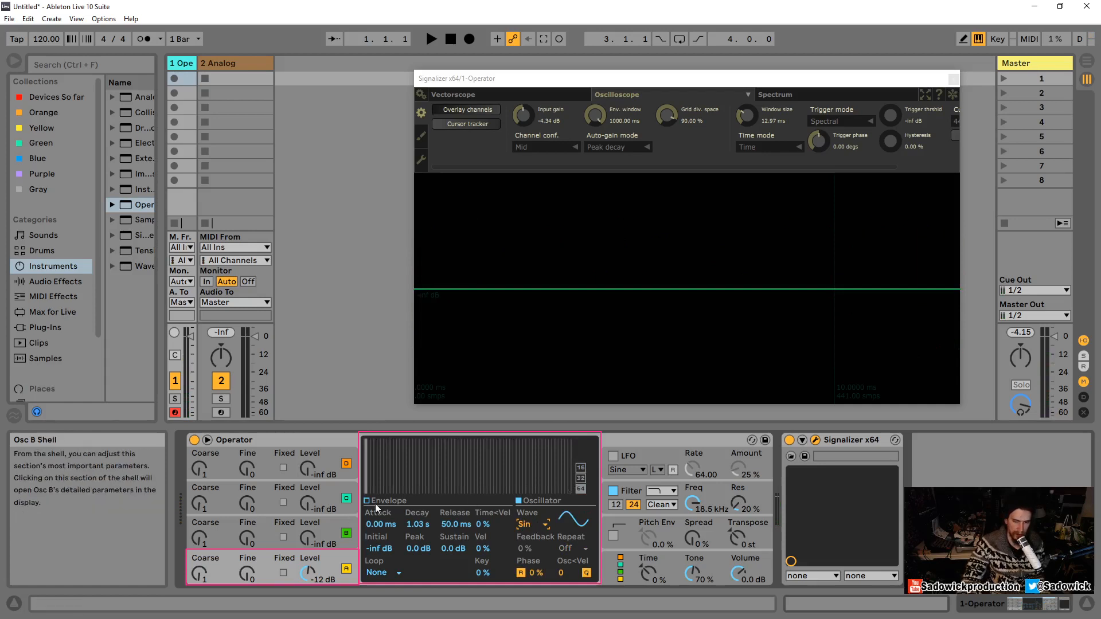
Lower the fundamental partial of oscillator A's sine waveform to -inf dB and draw it back in
click(367, 437)
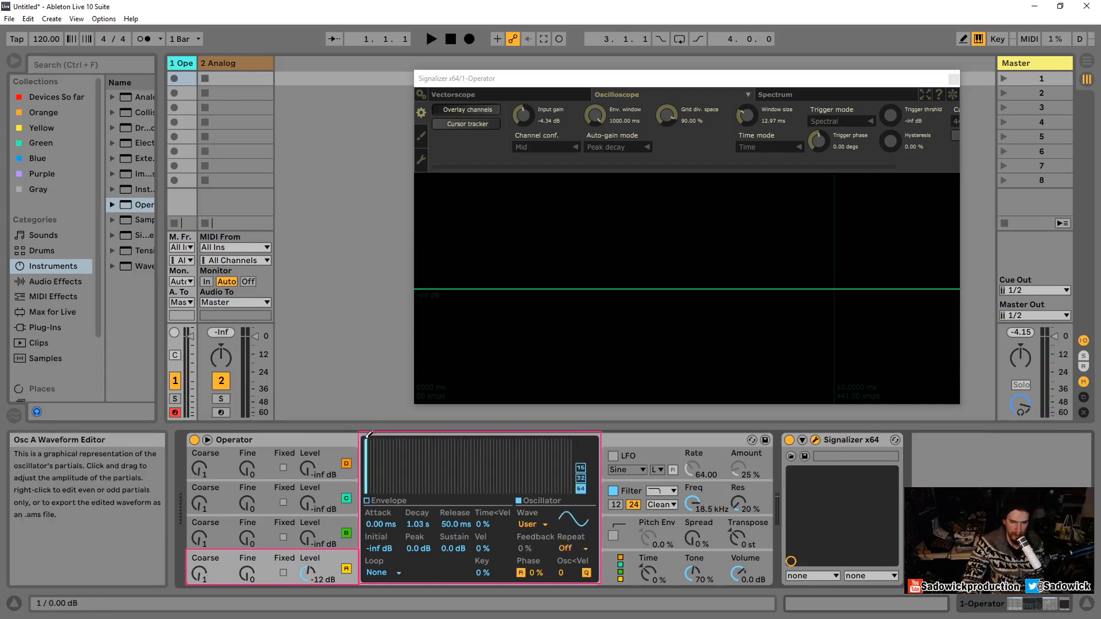
drag(368, 434, 370, 490)
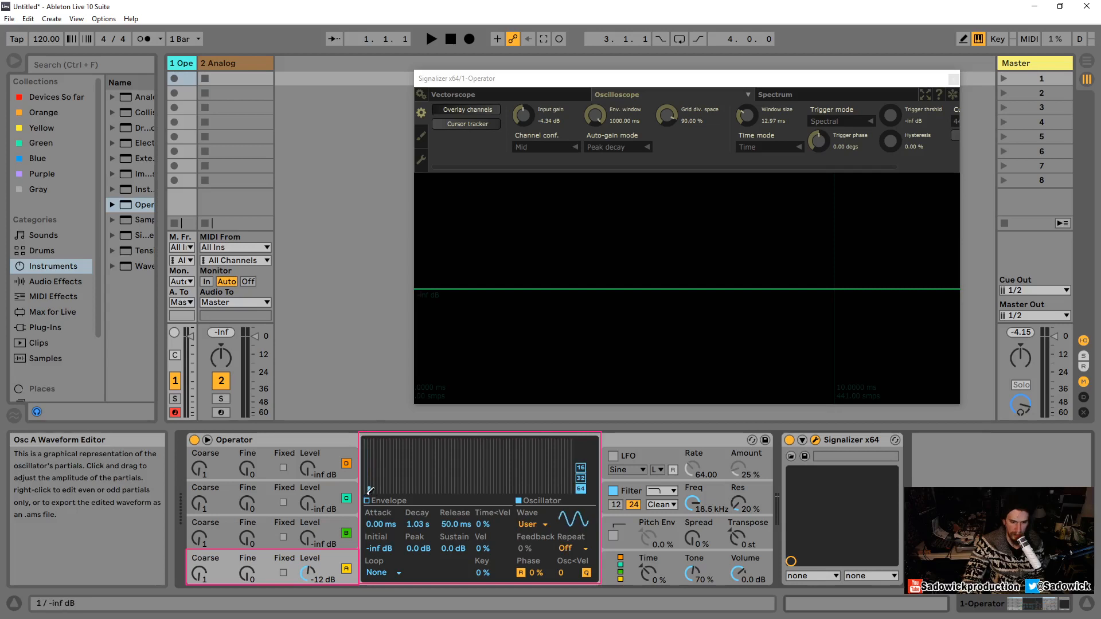
click(366, 452)
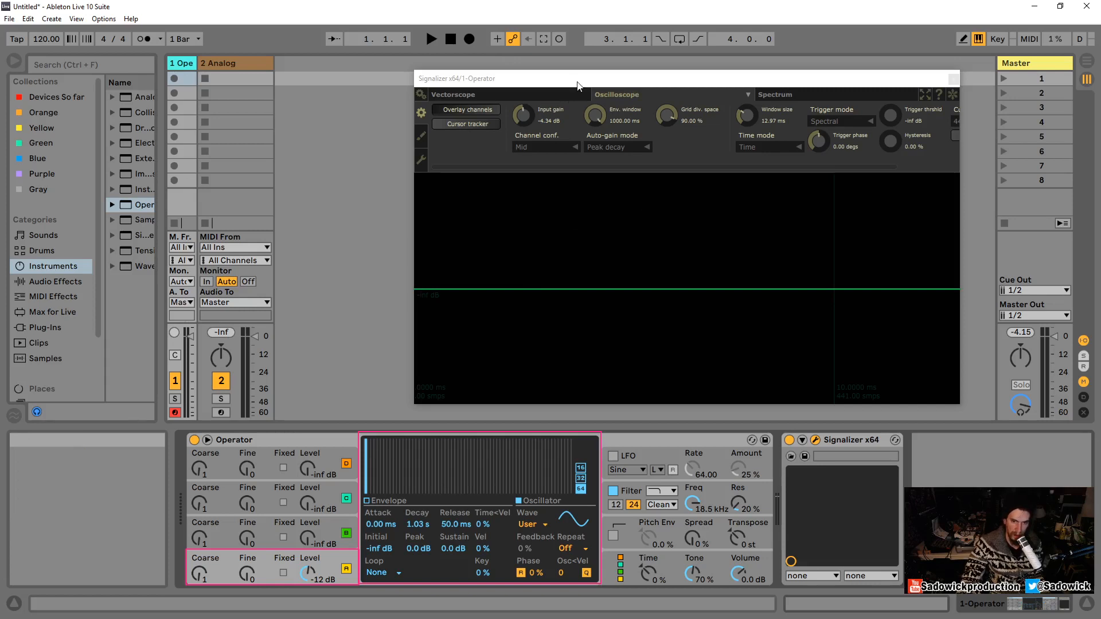
Shift the Signalizer window slightly and change oscillator A's waveform to Saw 4 and finally Saw 6
drag(578, 81, 568, 81)
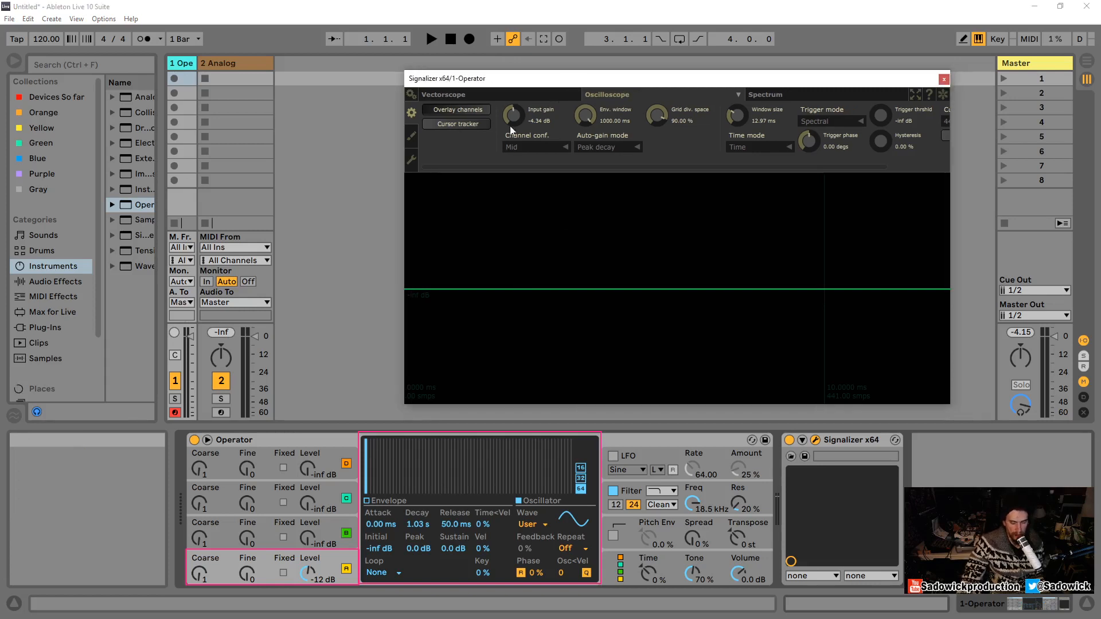
click(533, 521)
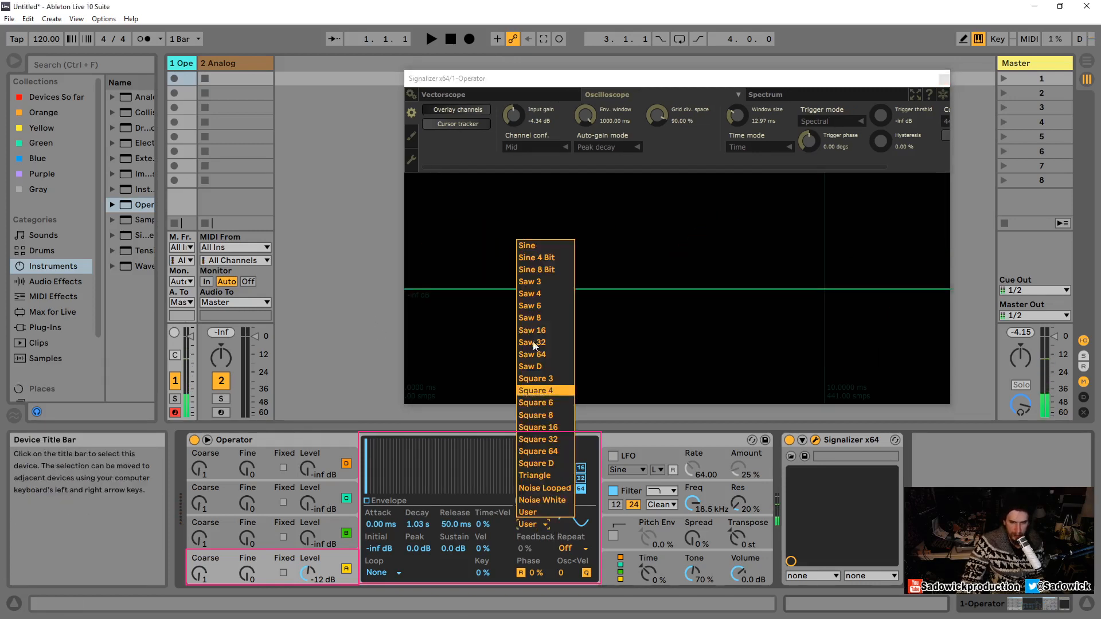
click(544, 293)
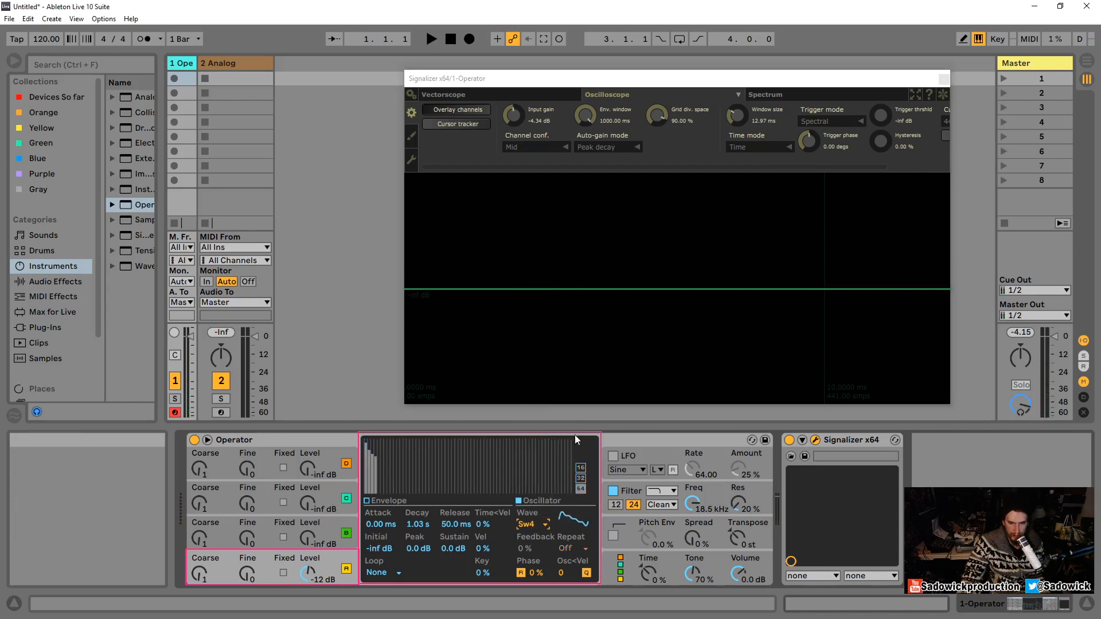
click(537, 525)
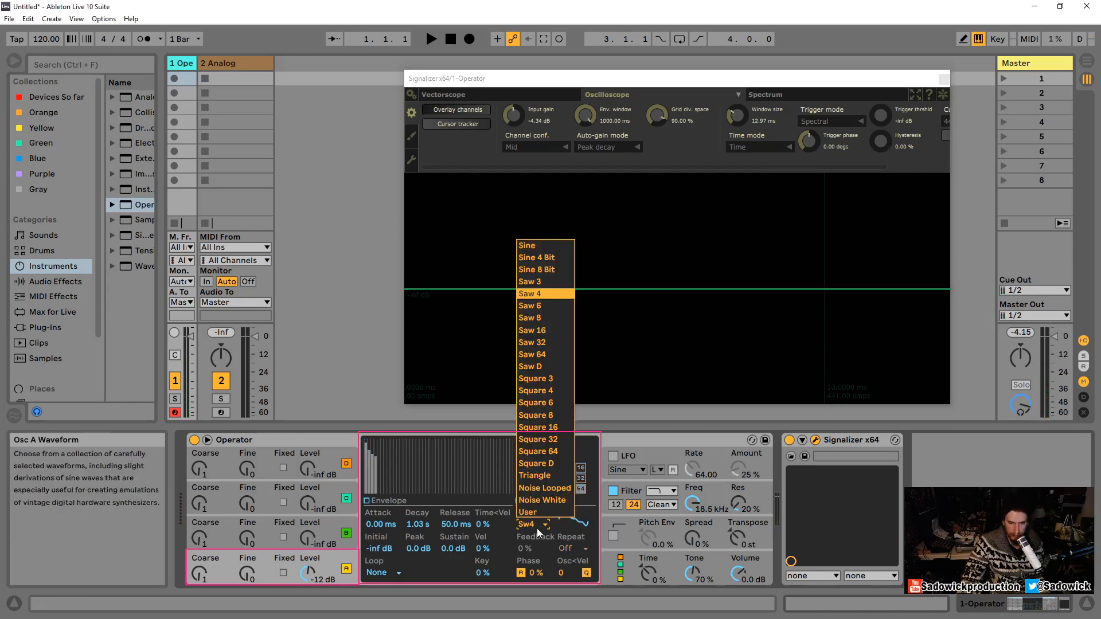
click(546, 305)
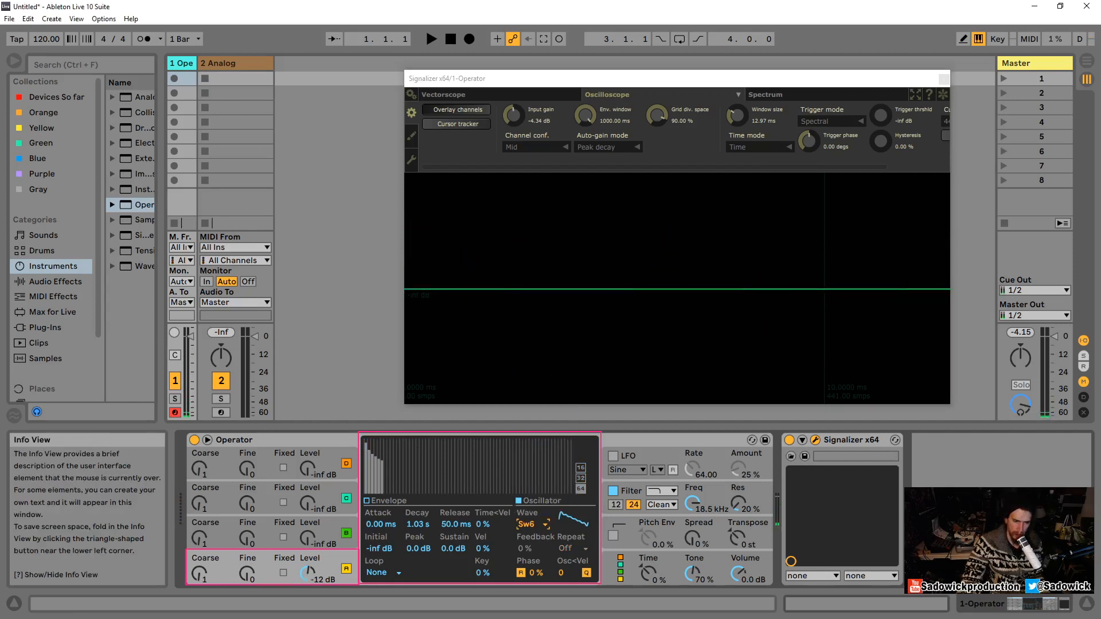
Raise oscillator B's output level in stages to -3.2 dB while playing test notes
drag(304, 539, 304, 518)
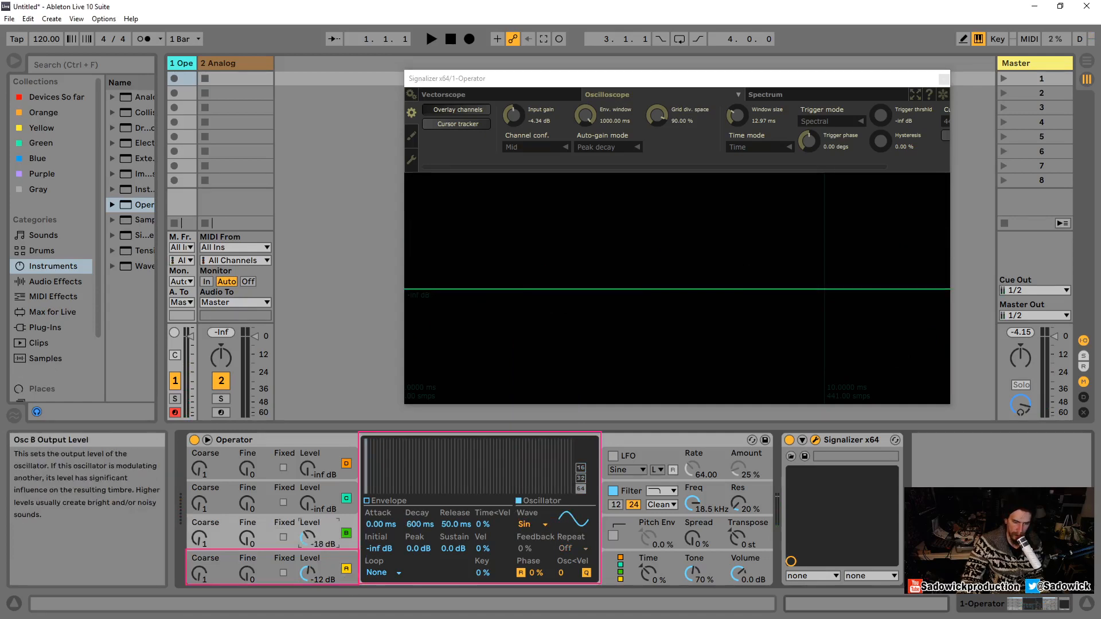
mouse_move(308, 538)
mouse_down()
mouse_move(307, 516)
mouse_move(307, 531)
mouse_up()
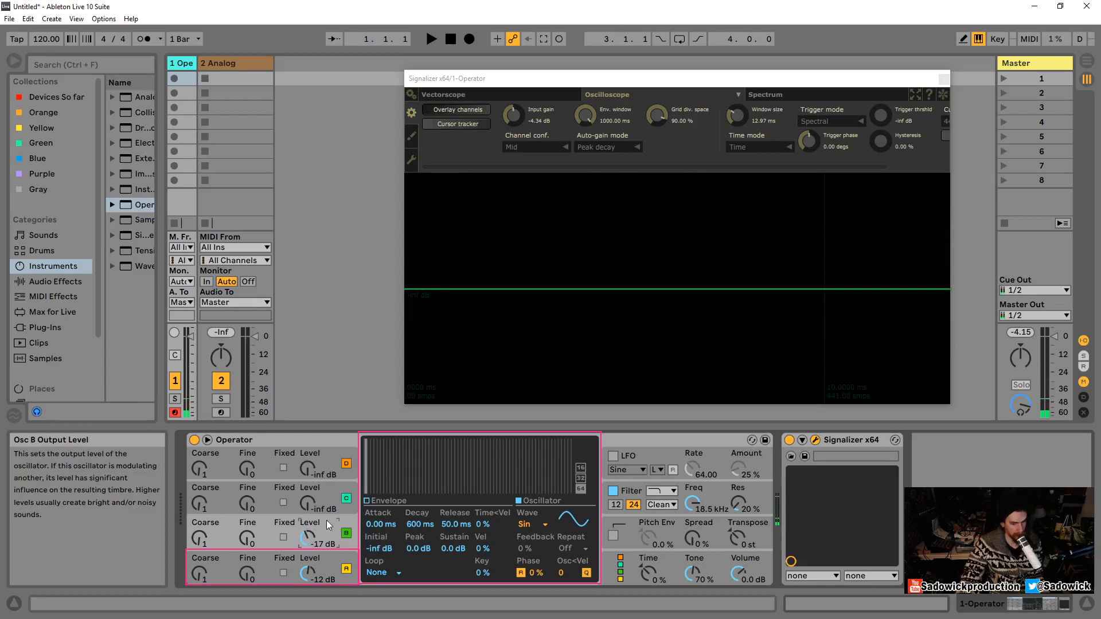
drag(307, 538, 302, 548)
key(z)
key(d)
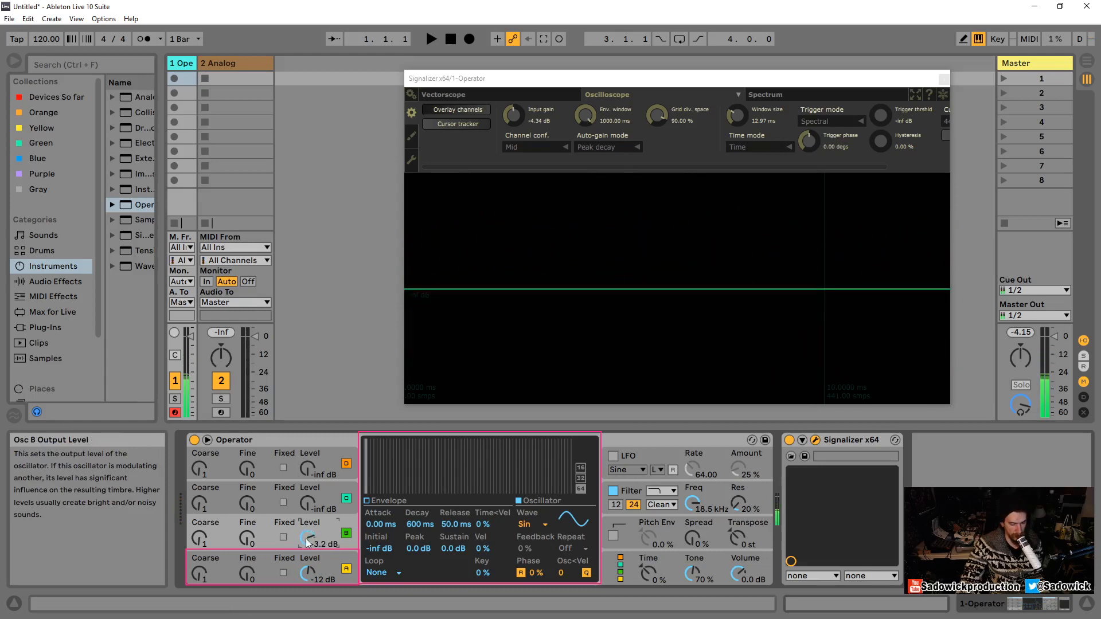
Select oscillator A and set its waveform to Saw 16
click(333, 558)
click(538, 524)
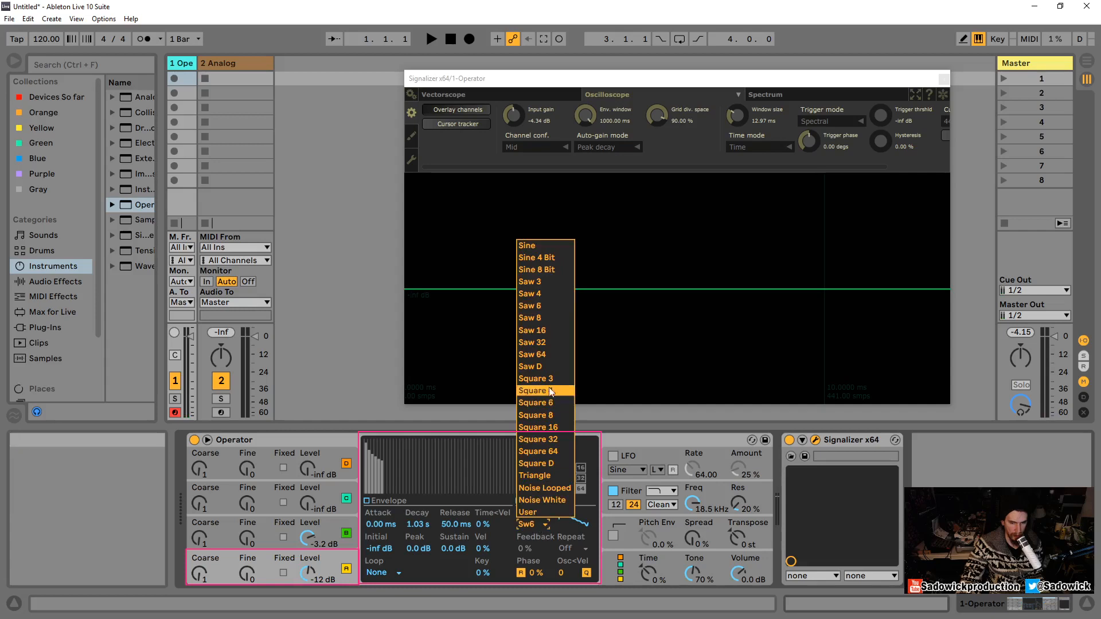
click(542, 329)
Lower oscillator B's output level to -48 dB and set its coarse frequency to 7
click(326, 532)
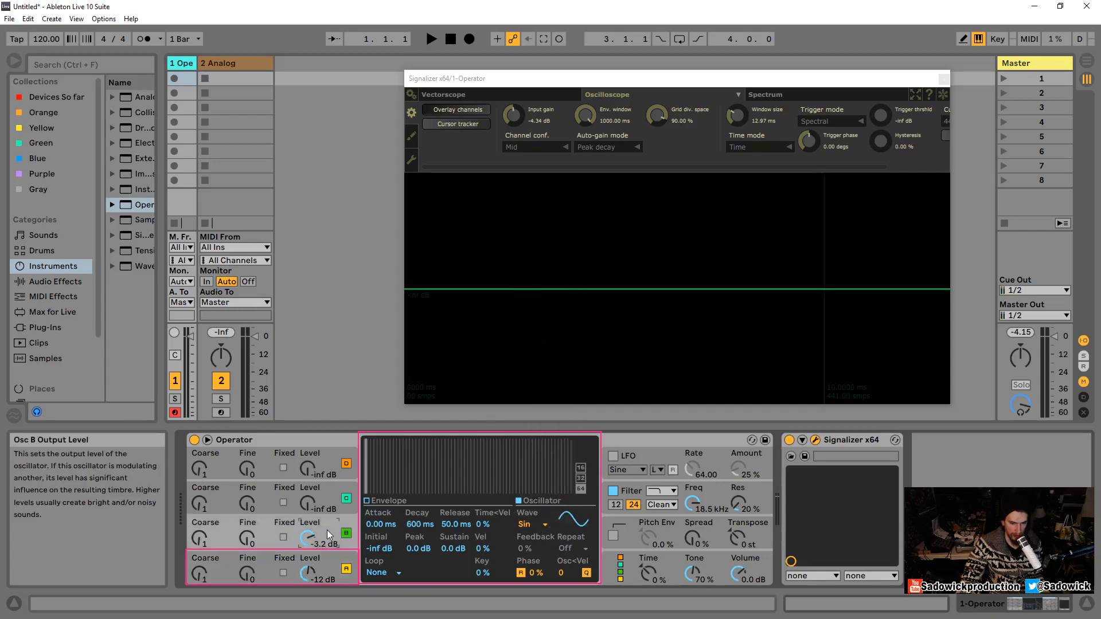
mouse_move(328, 531)
mouse_down()
mouse_move(328, 559)
mouse_move(328, 544)
mouse_up()
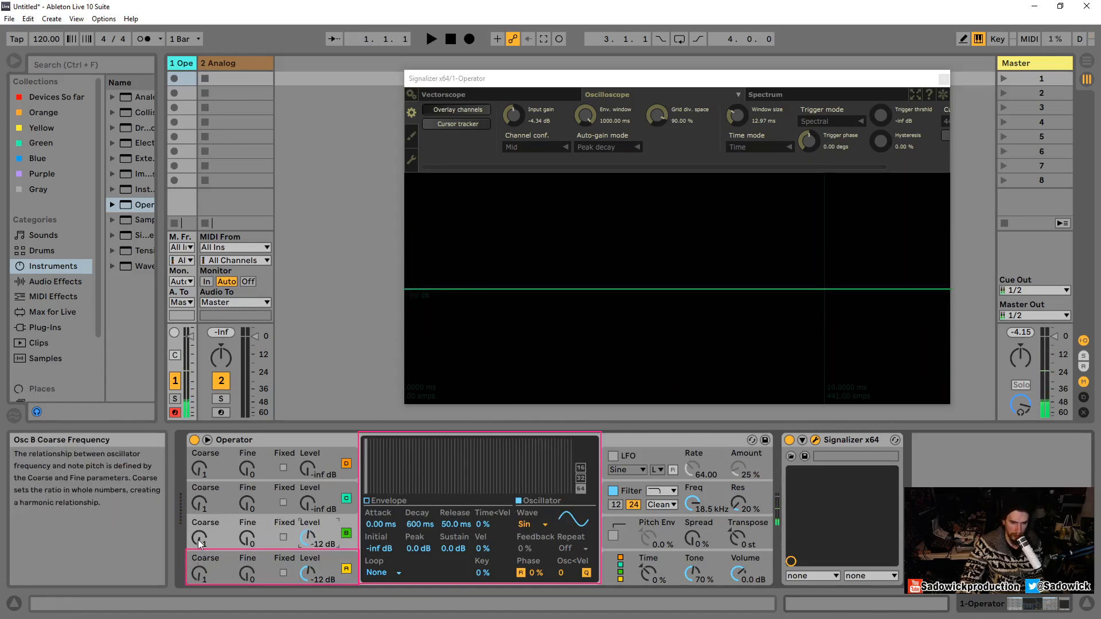
drag(308, 538, 308, 566)
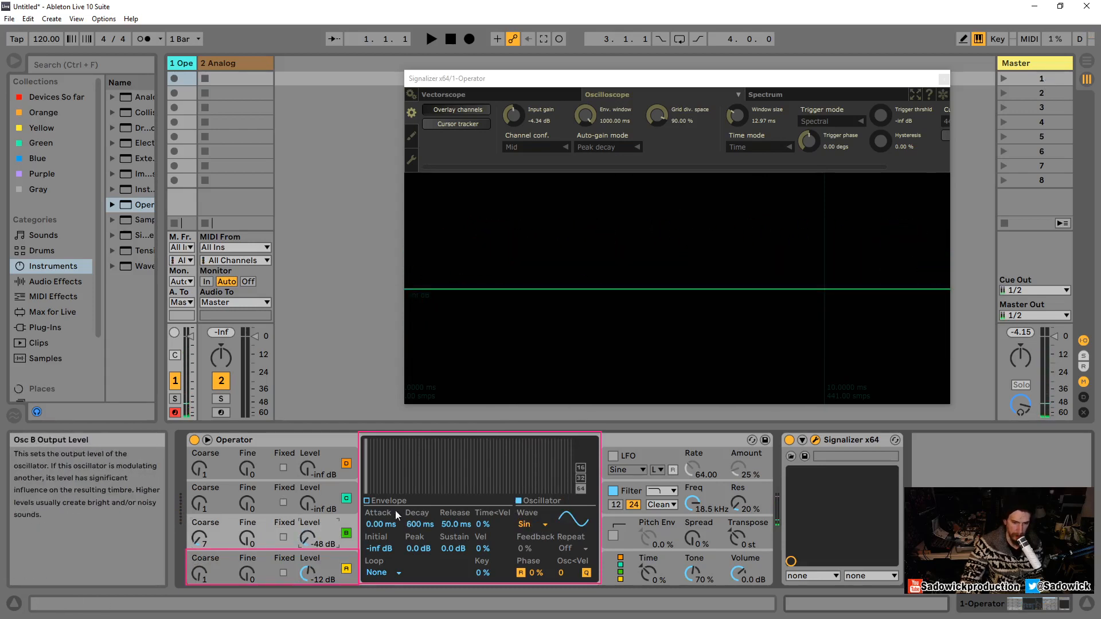
Show oscillator B's envelope, set its decay to 1.47 s and sustain to -inf dB, and raise B's output level to -23 dB
click(367, 501)
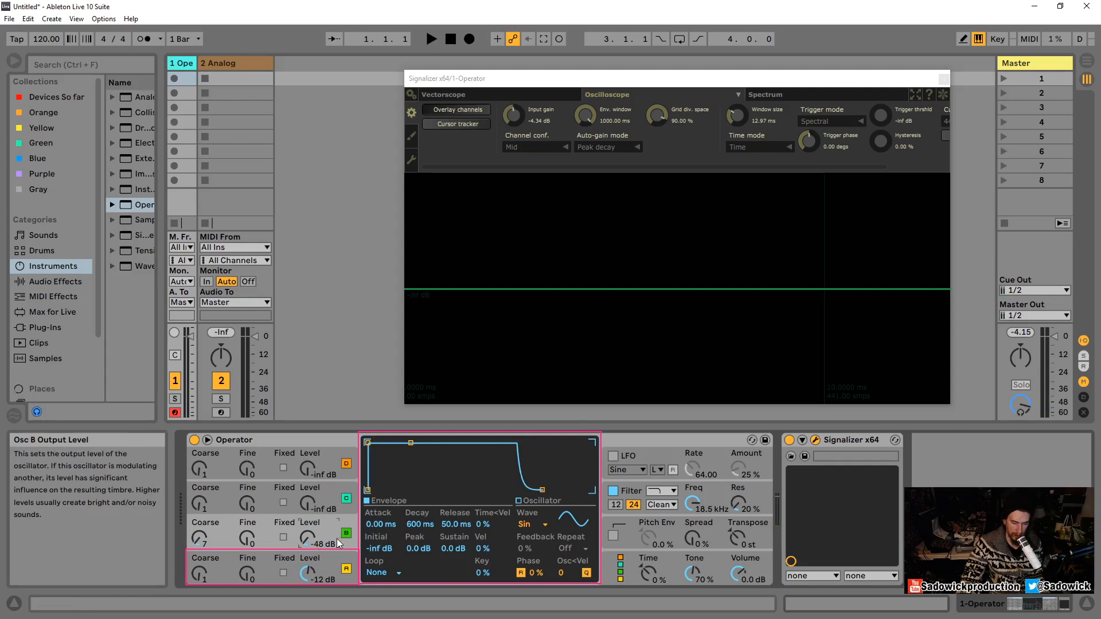
drag(410, 442, 401, 490)
drag(307, 538, 307, 524)
drag(401, 490, 416, 490)
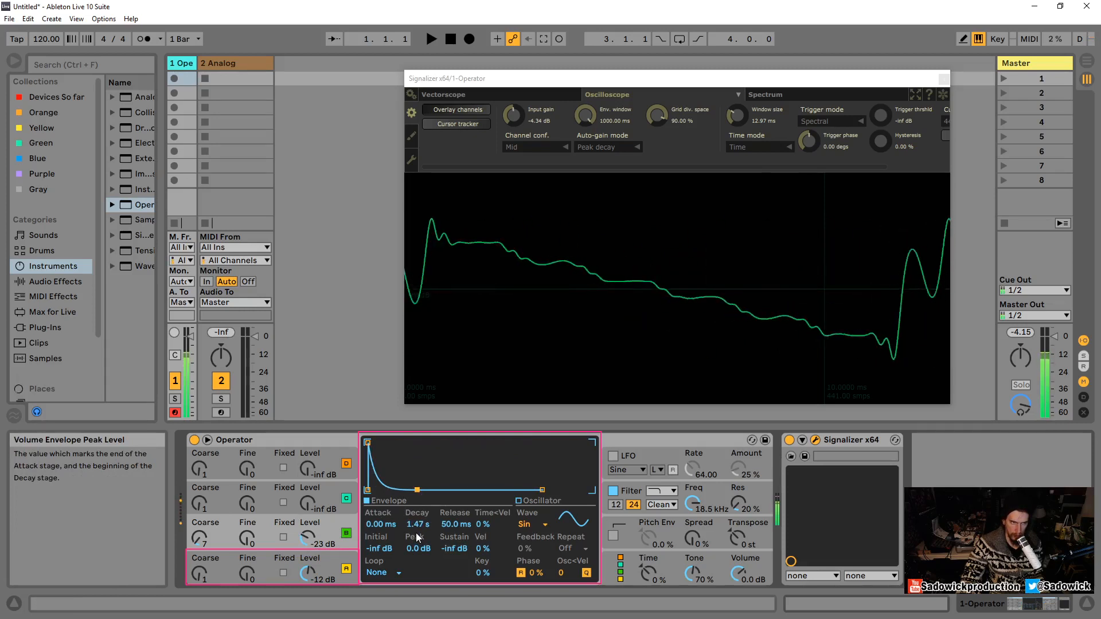
Increase Signalizer's oscilloscope window size to 140.63 ms, and switch the analyzer to the Spectrum view
click(742, 117)
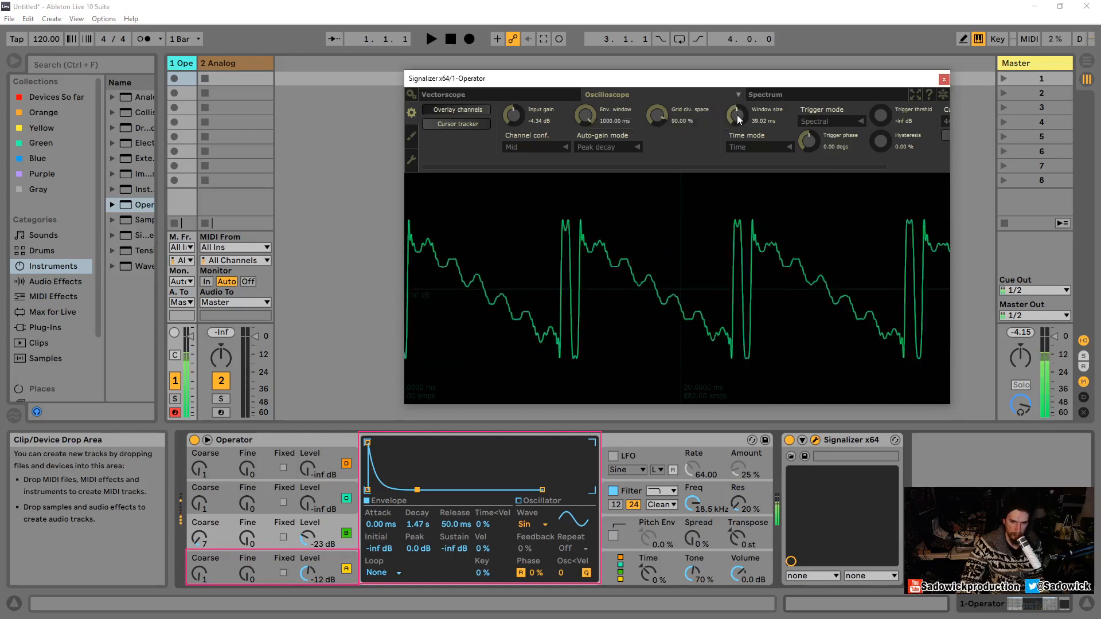
drag(738, 114, 739, 85)
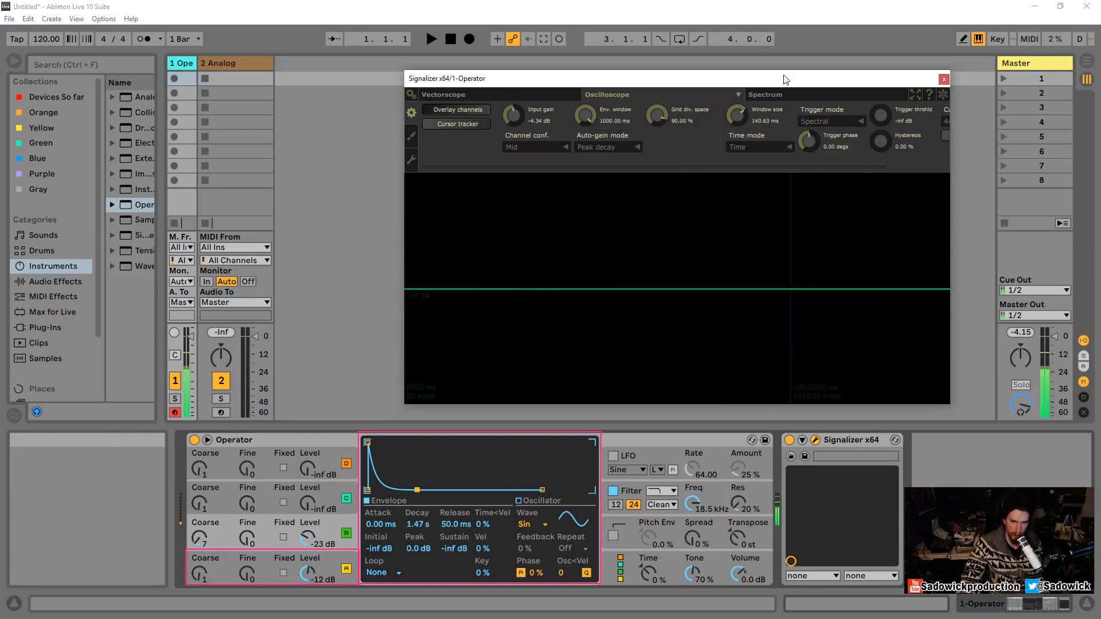
click(768, 94)
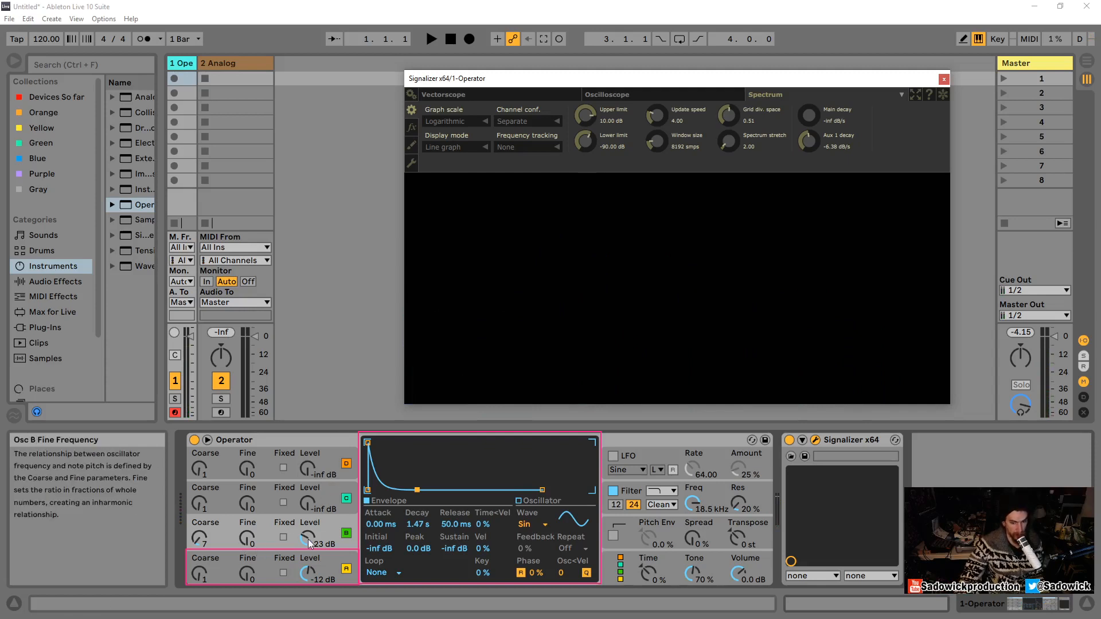
Select oscillator A and examine its partials in the waveform editor, leaving the Saw 16 shape as it is
click(310, 570)
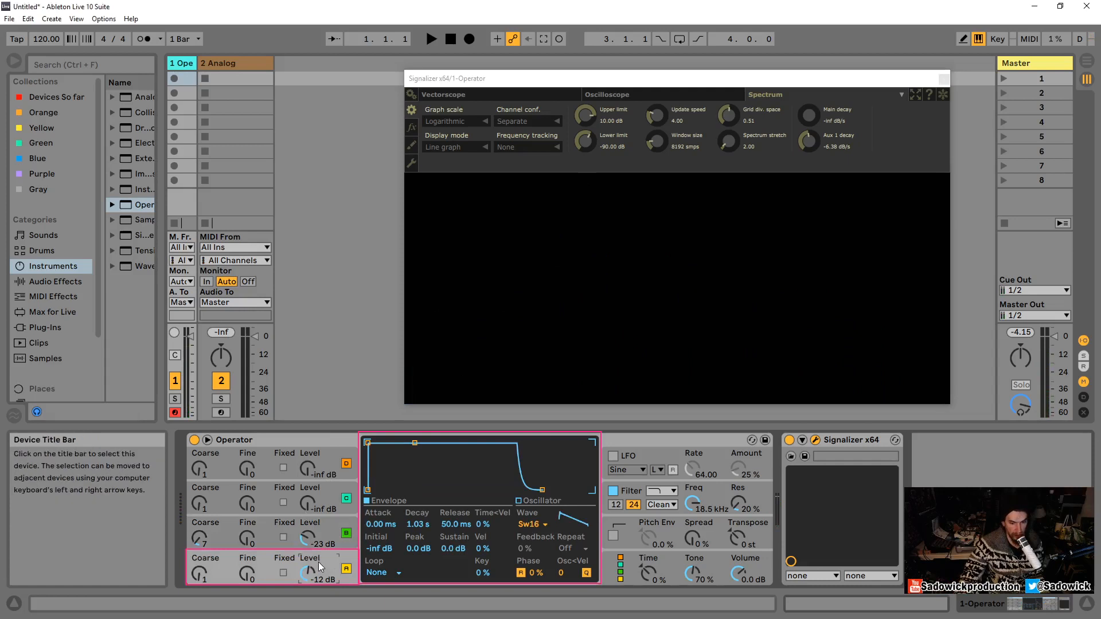
click(517, 502)
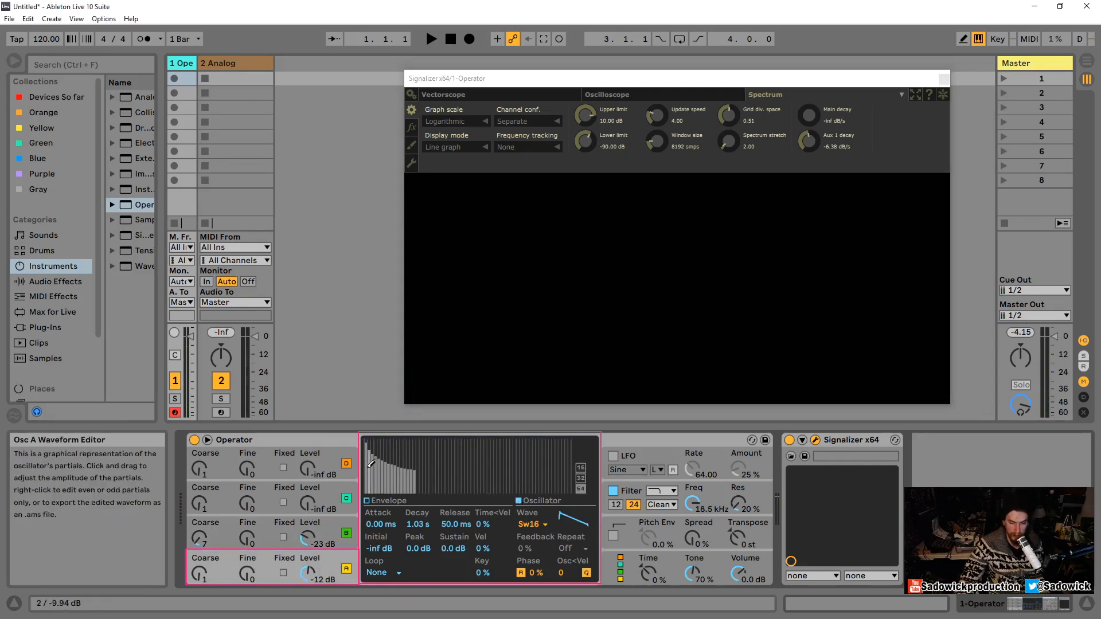
drag(371, 463, 402, 457)
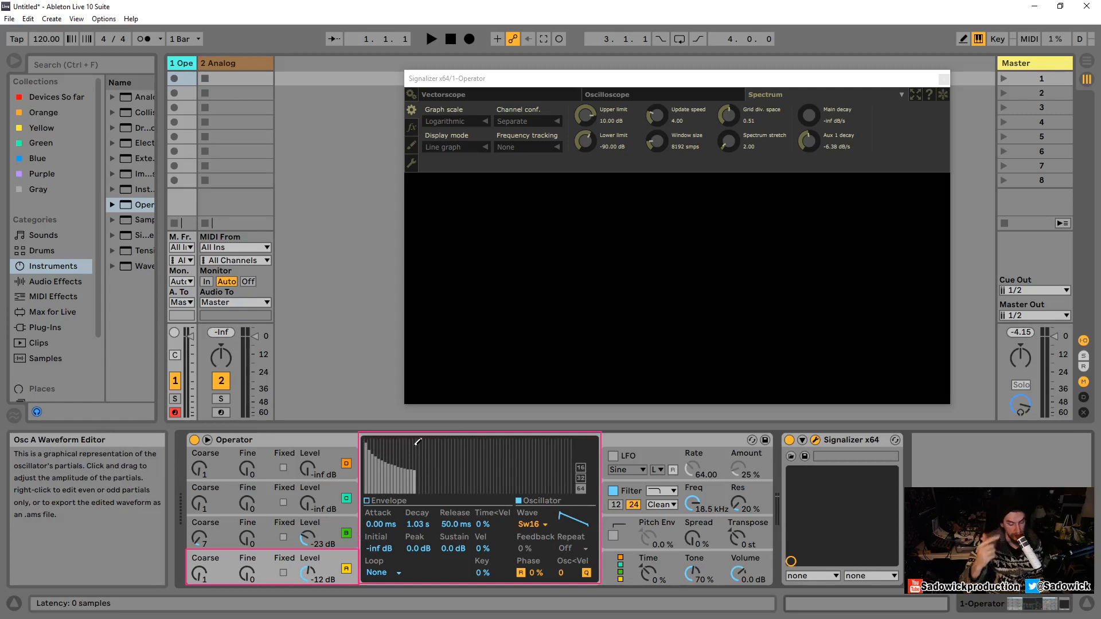
drag(418, 441, 389, 455)
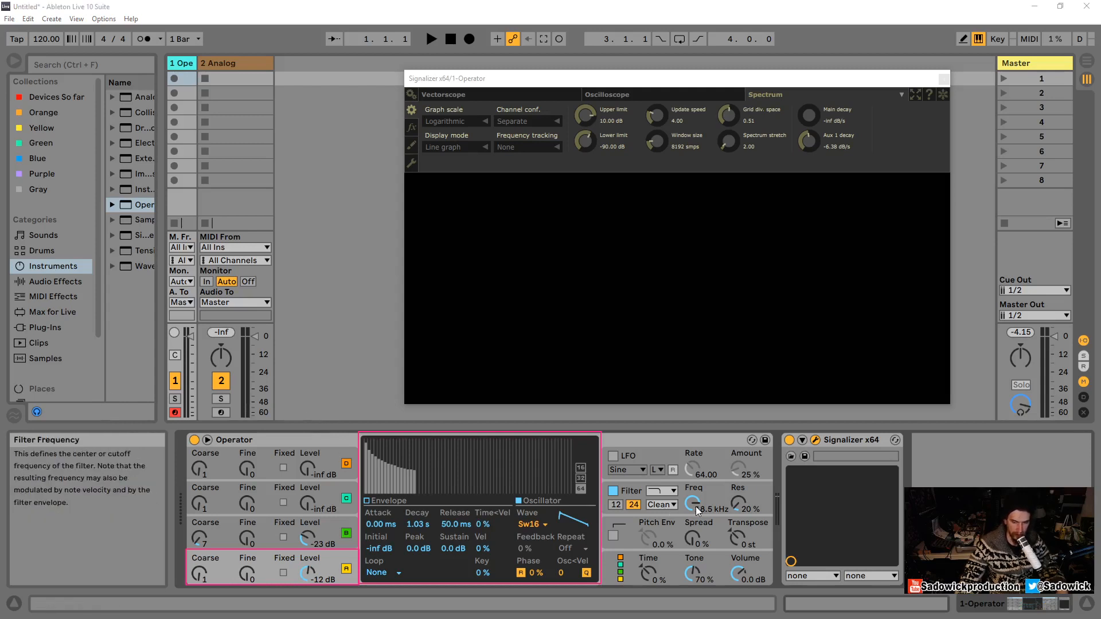
Lower Operator's filter frequency to 447 Hz and set the filter envelope's decay to 1.03 s
mouse_move(711, 490)
mouse_down()
mouse_move(711, 539)
mouse_move(711, 507)
mouse_move(697, 498)
mouse_up()
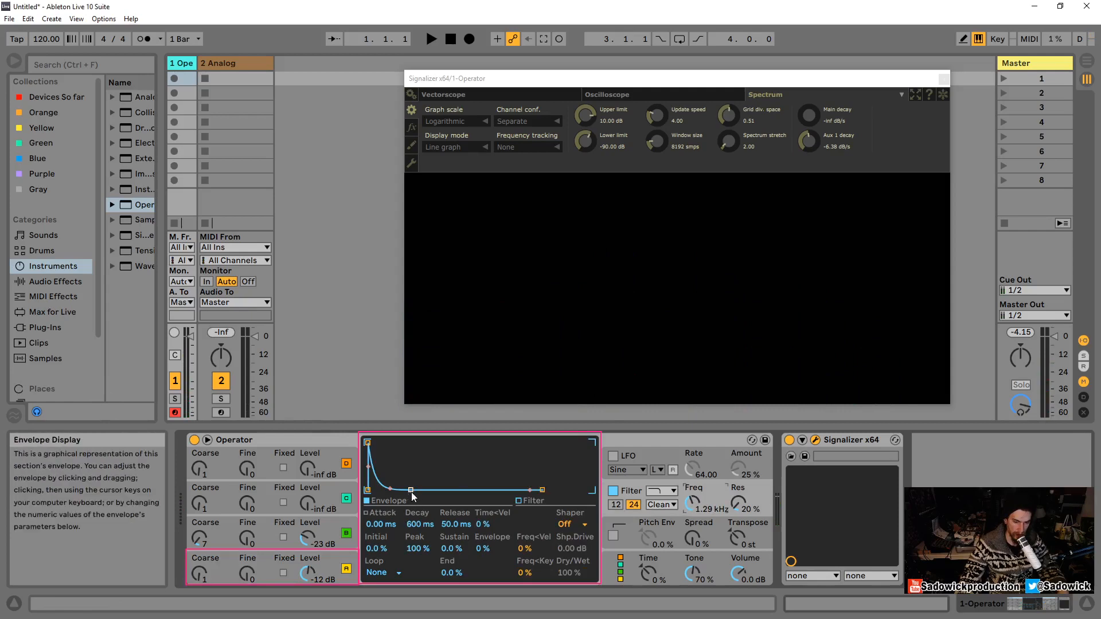
drag(412, 491, 389, 490)
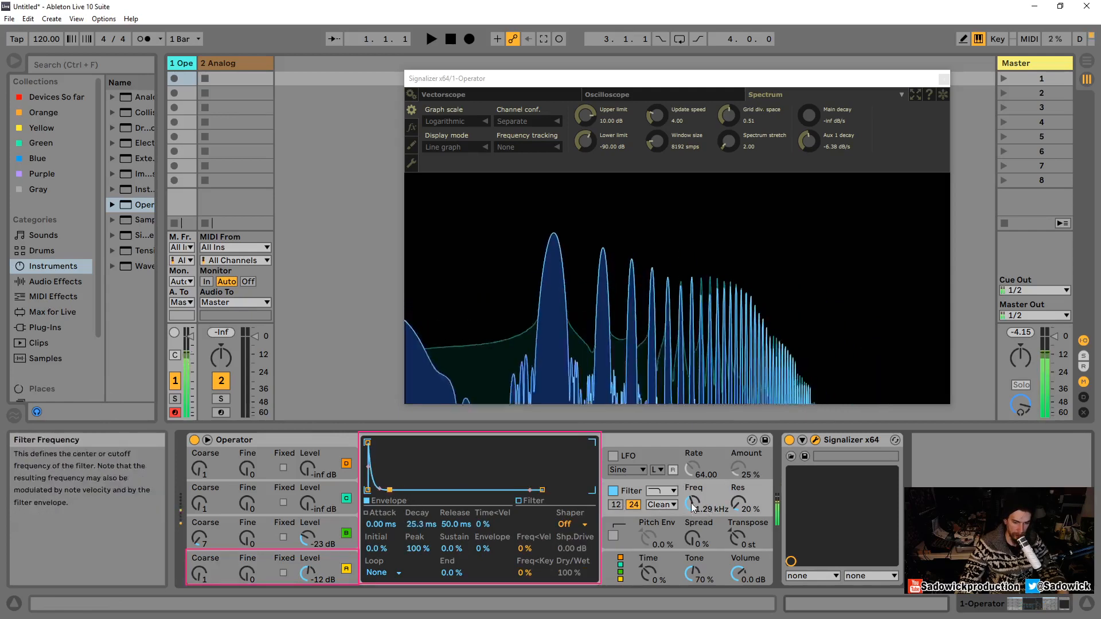
drag(690, 503, 690, 520)
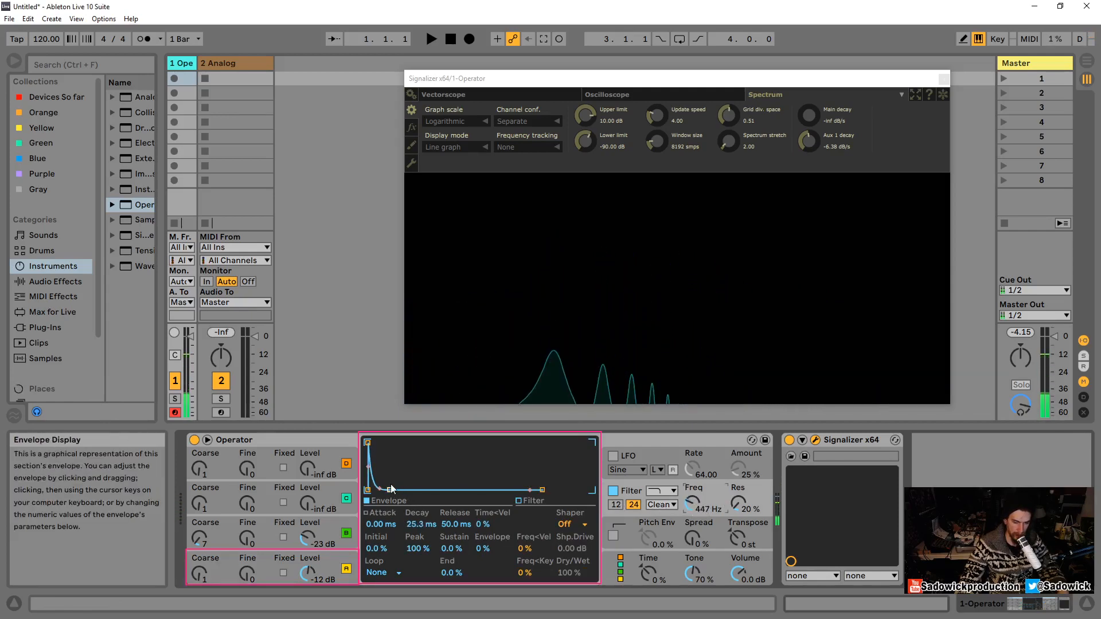
drag(390, 489, 414, 489)
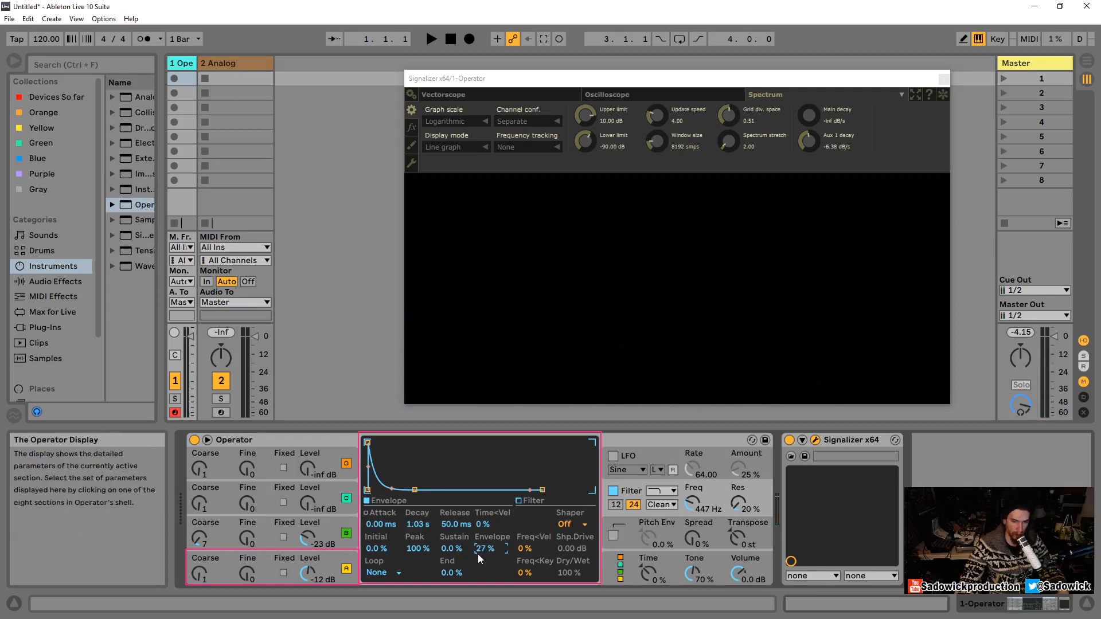
Set the filter envelope amount to 36% and lower the filter frequency to 243 Hz
drag(484, 551, 484, 548)
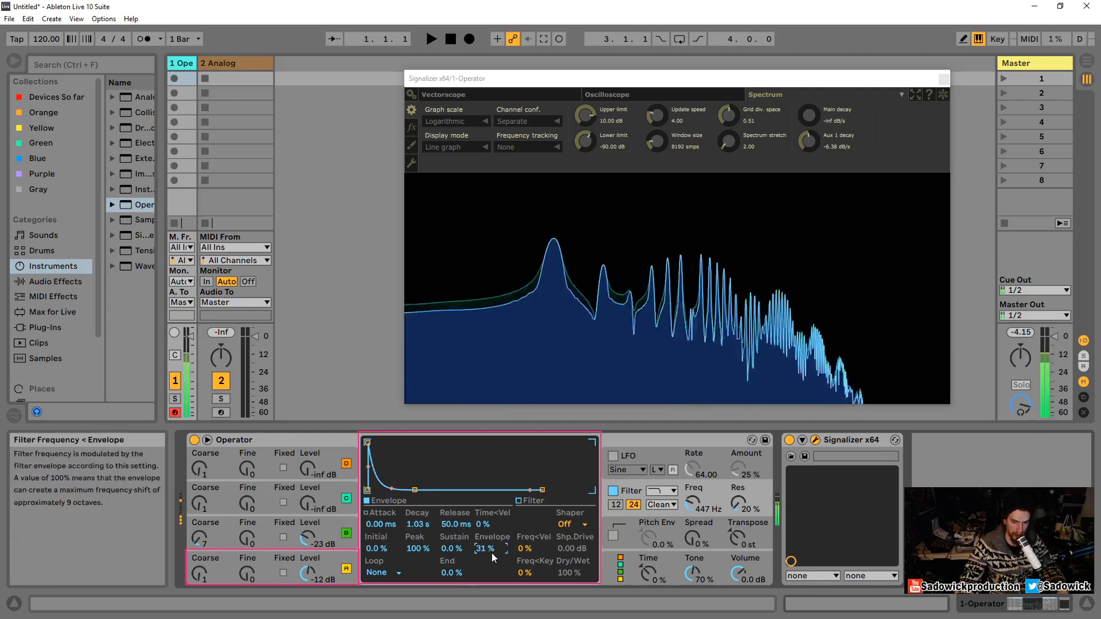
drag(485, 549, 485, 546)
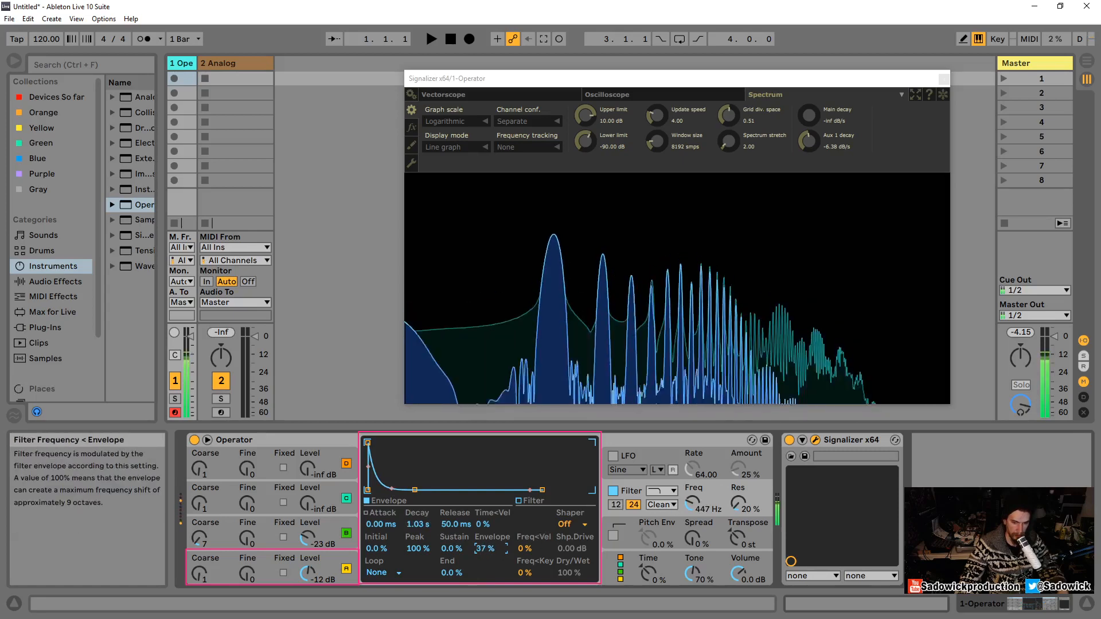
drag(692, 504, 693, 511)
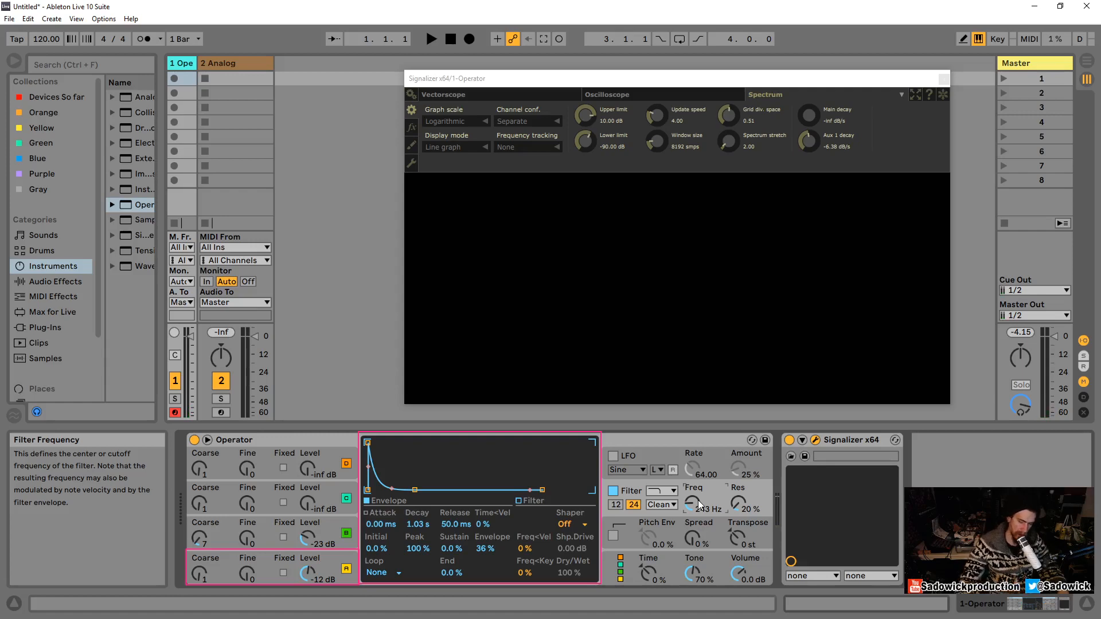
Play test notes across several low octaves to audition the filter envelope on the spectrum
key(g)
key(a)
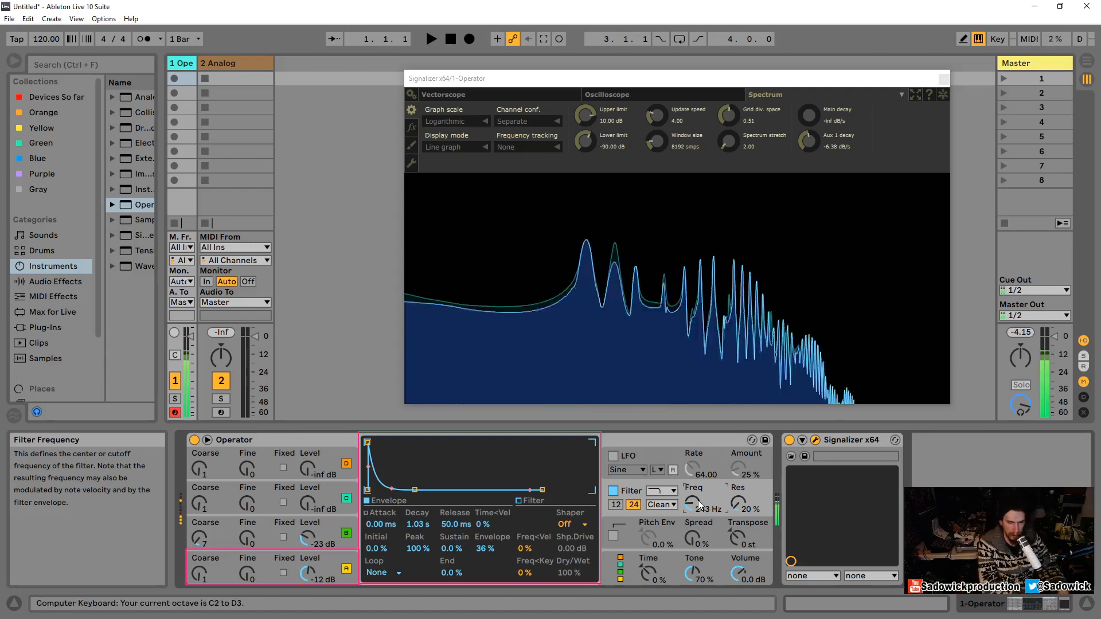
key(j)
key(h)
key(g)
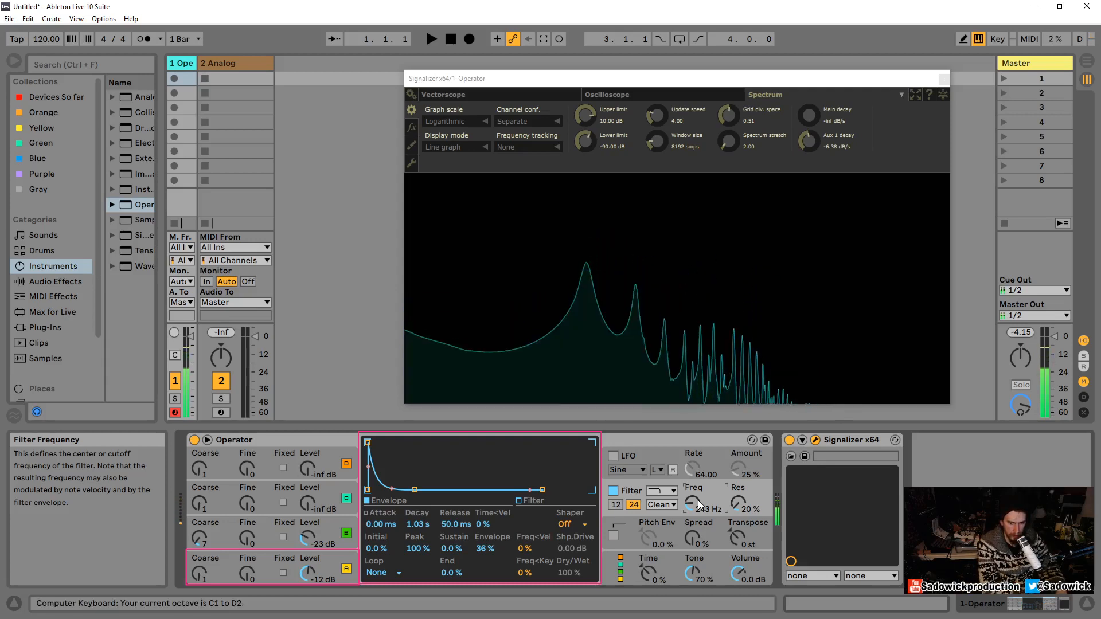
key(z)
key(g)
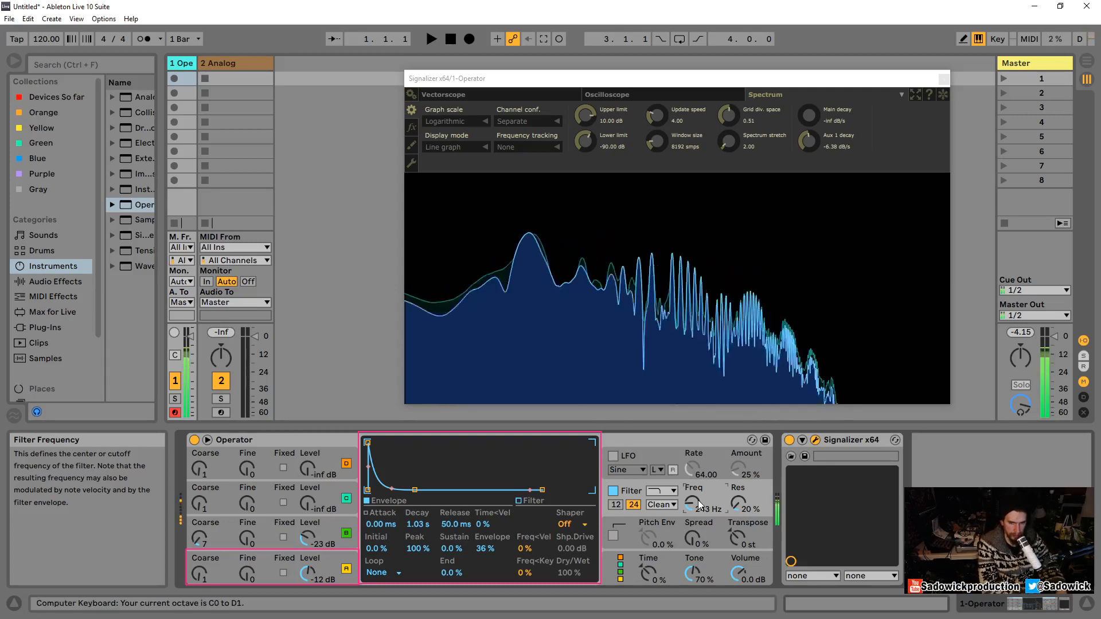
key(g)
key(d)
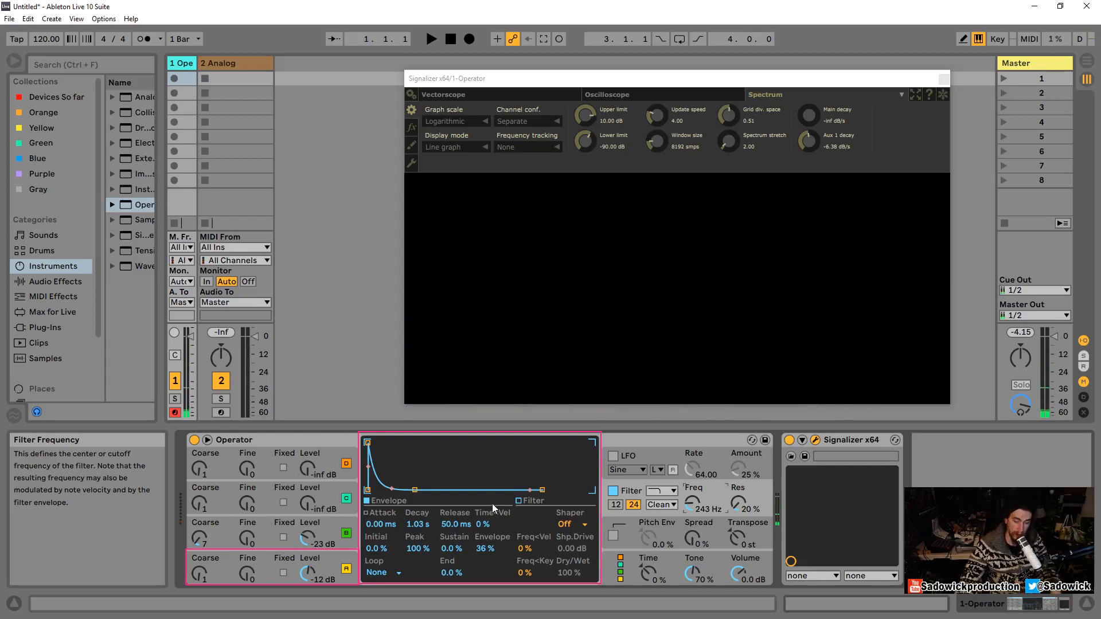
Shorten the filter envelope's decay to 913 ms, and audition a 10.4 ms attack before returning it to 0 ms
click(415, 490)
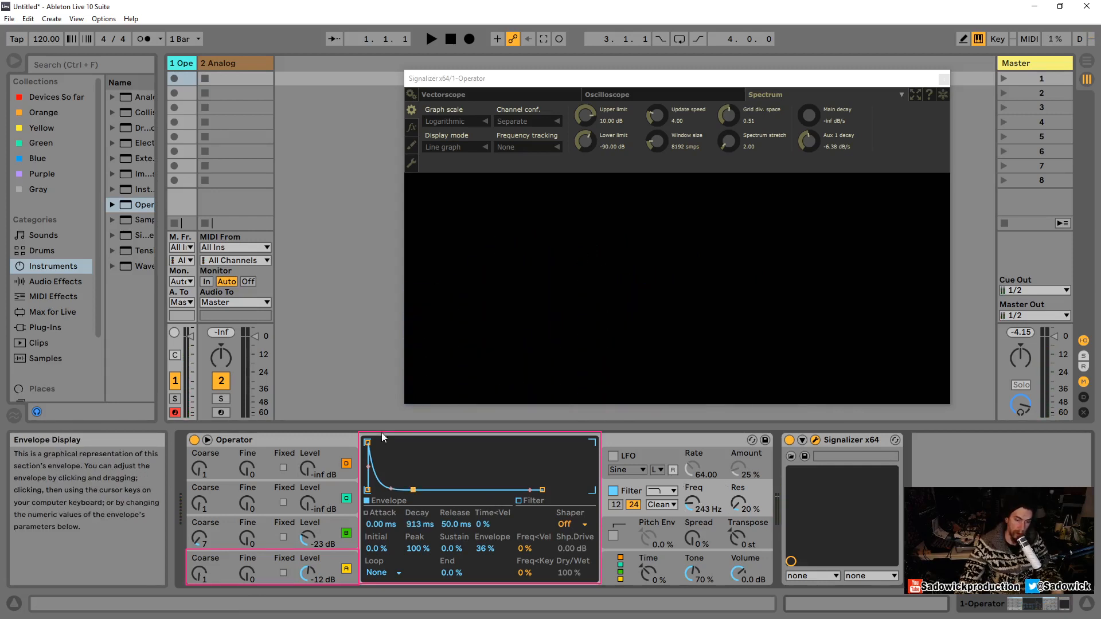
drag(367, 443, 395, 443)
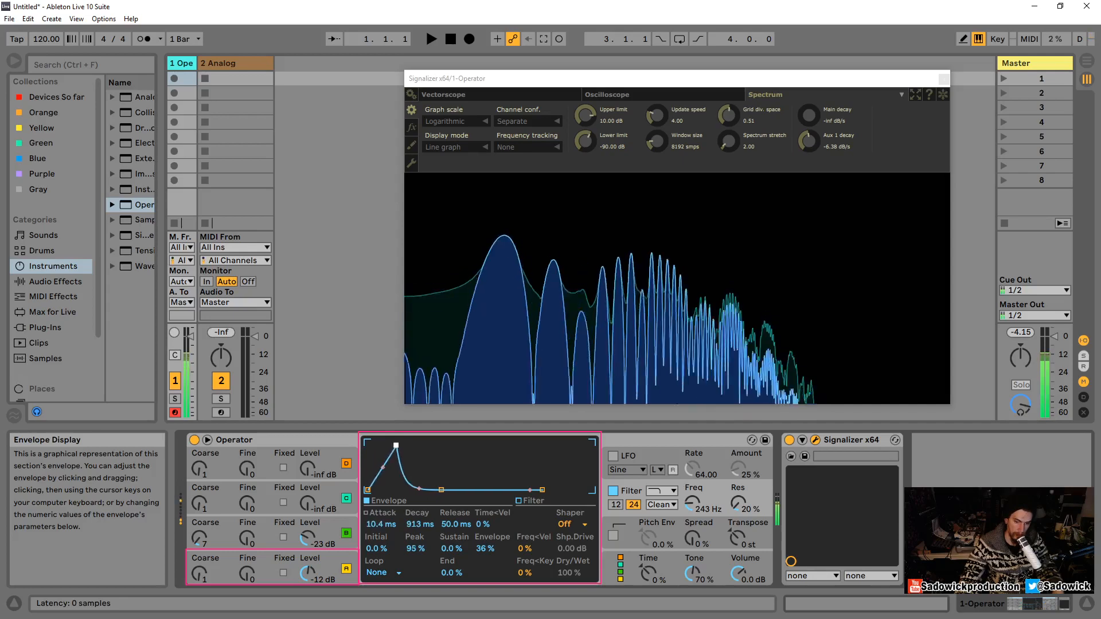
key(c)
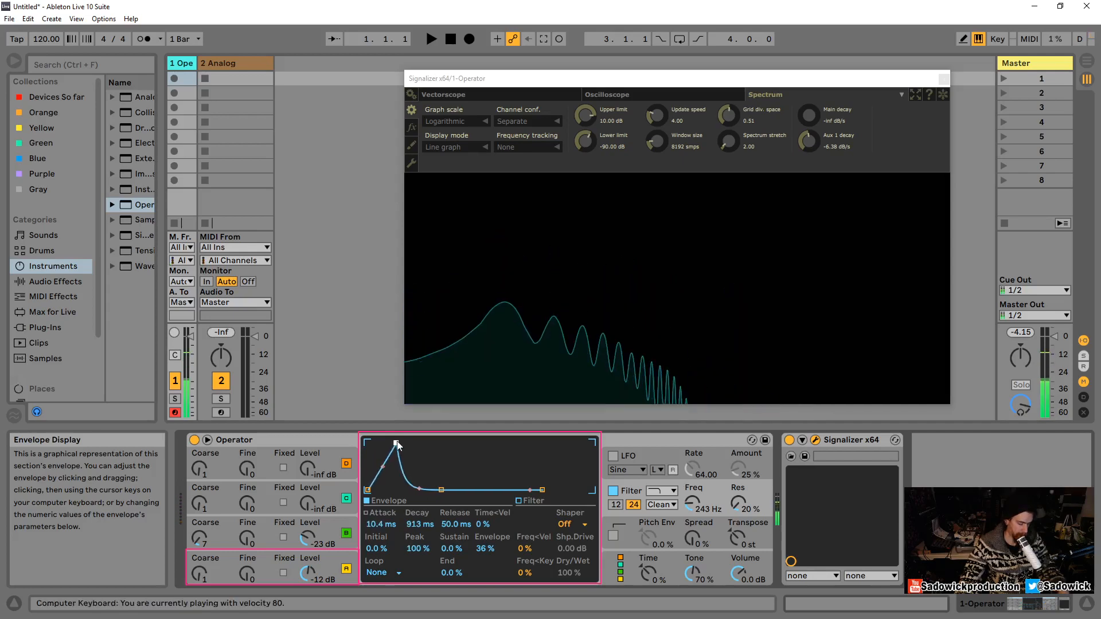
key(z)
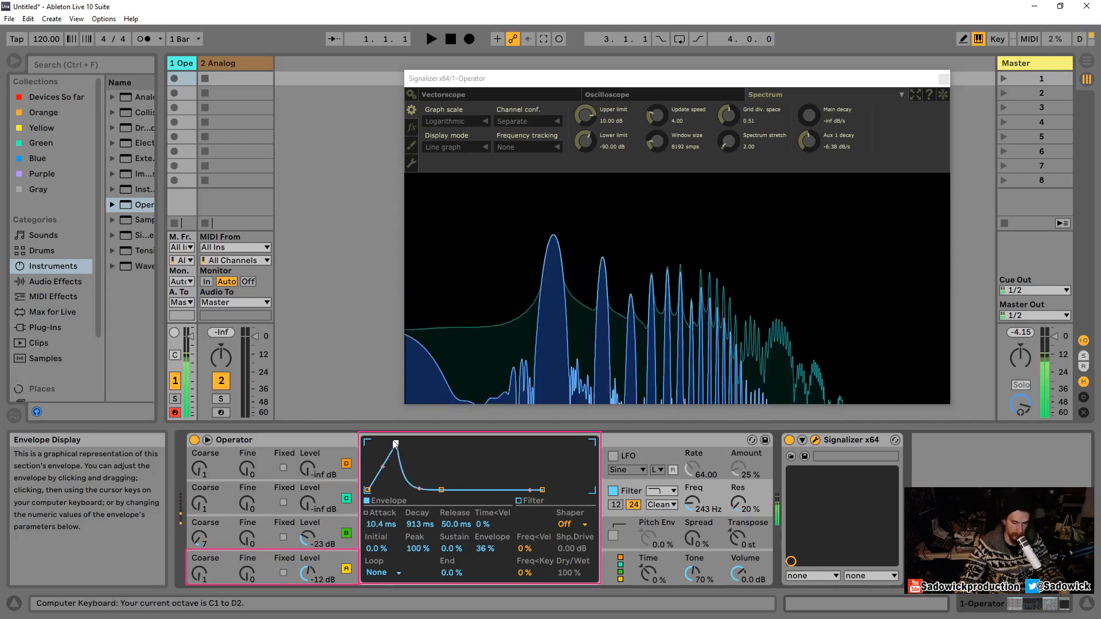
drag(396, 443, 368, 442)
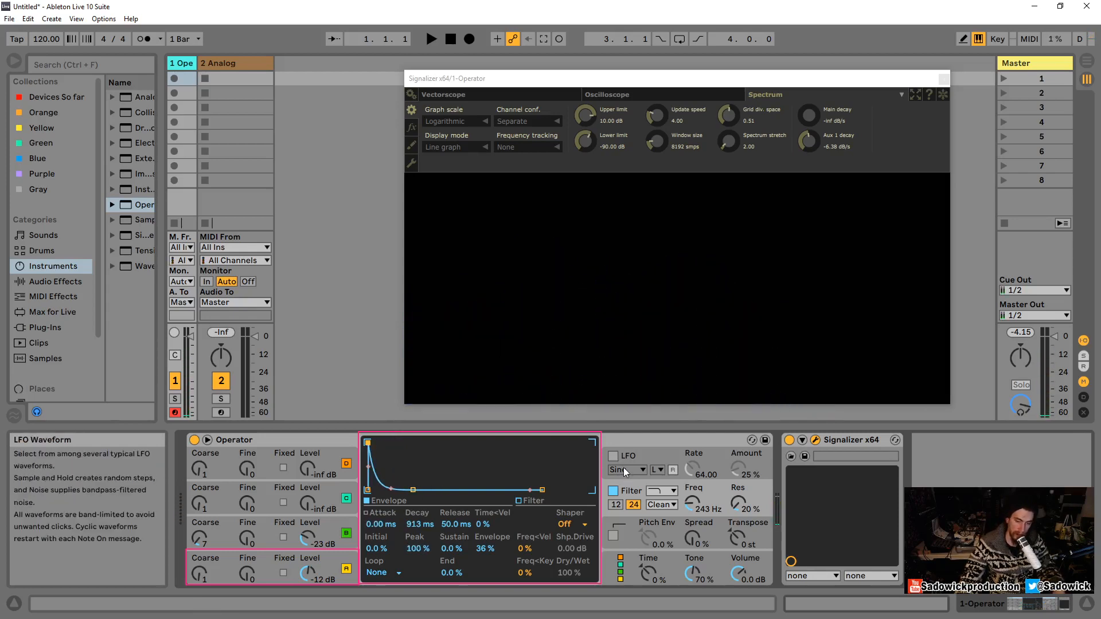
key(a)
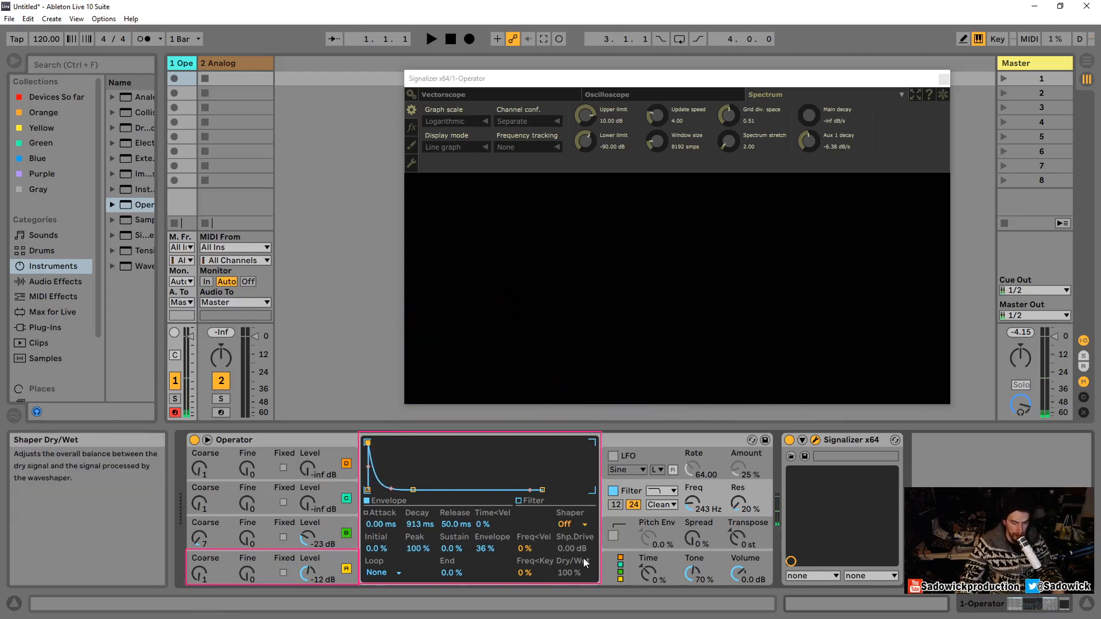
Display the filter's response curve and review the available shaper types and filter circuit types
click(573, 525)
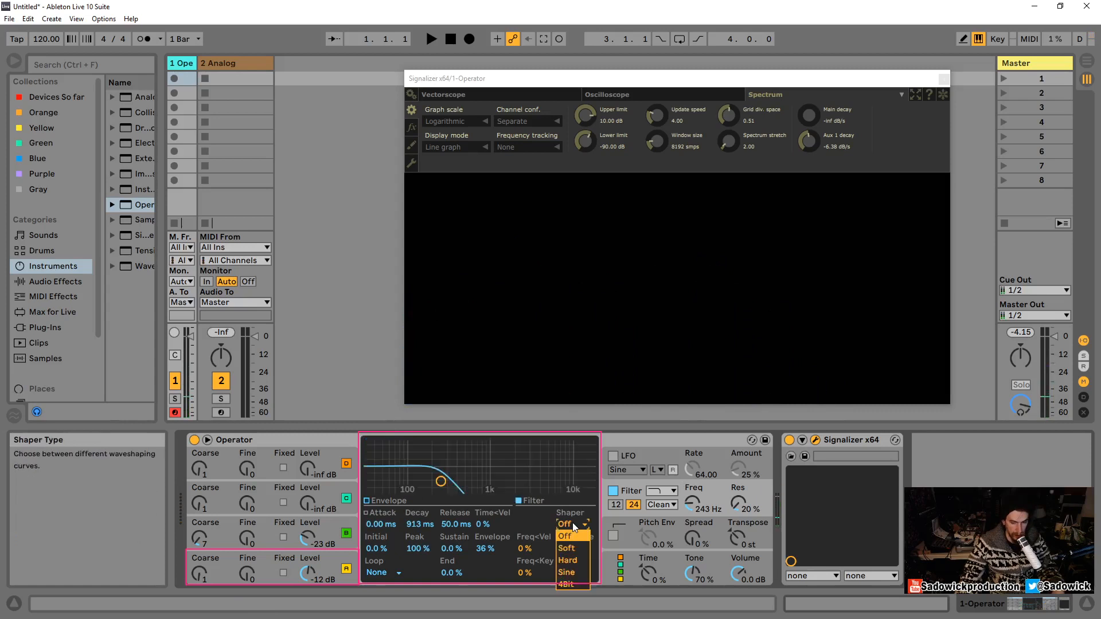
click(672, 507)
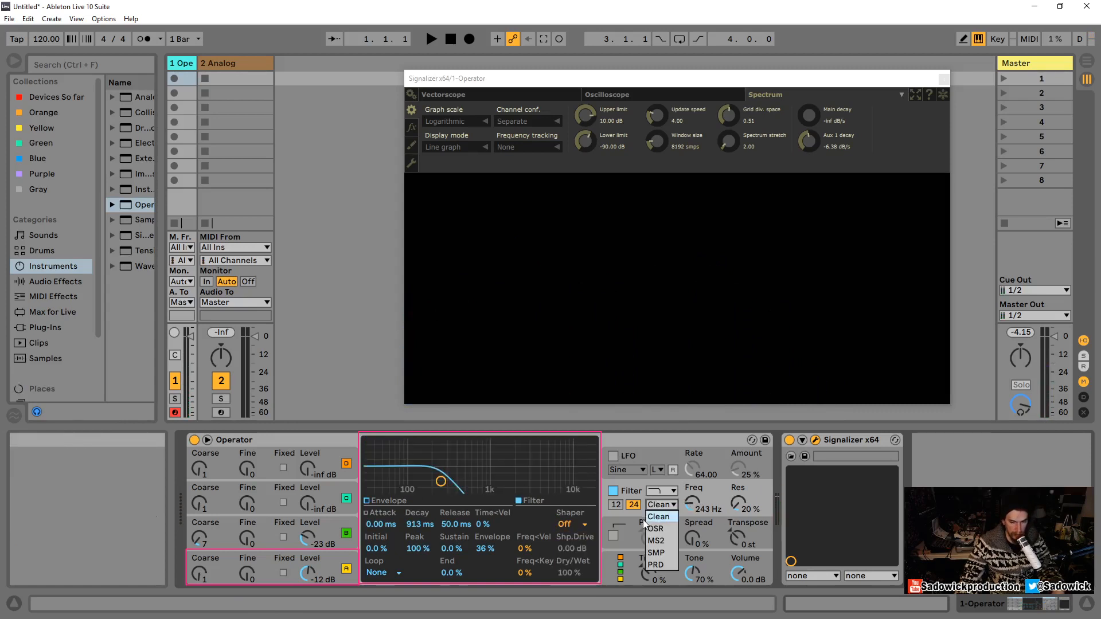
click(698, 508)
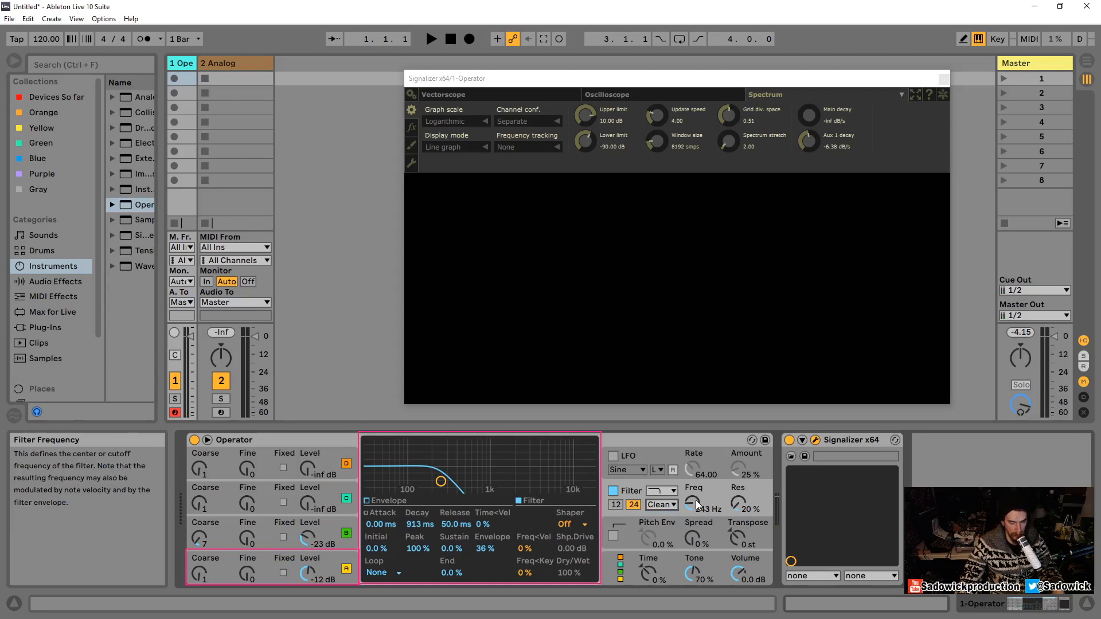
click(670, 507)
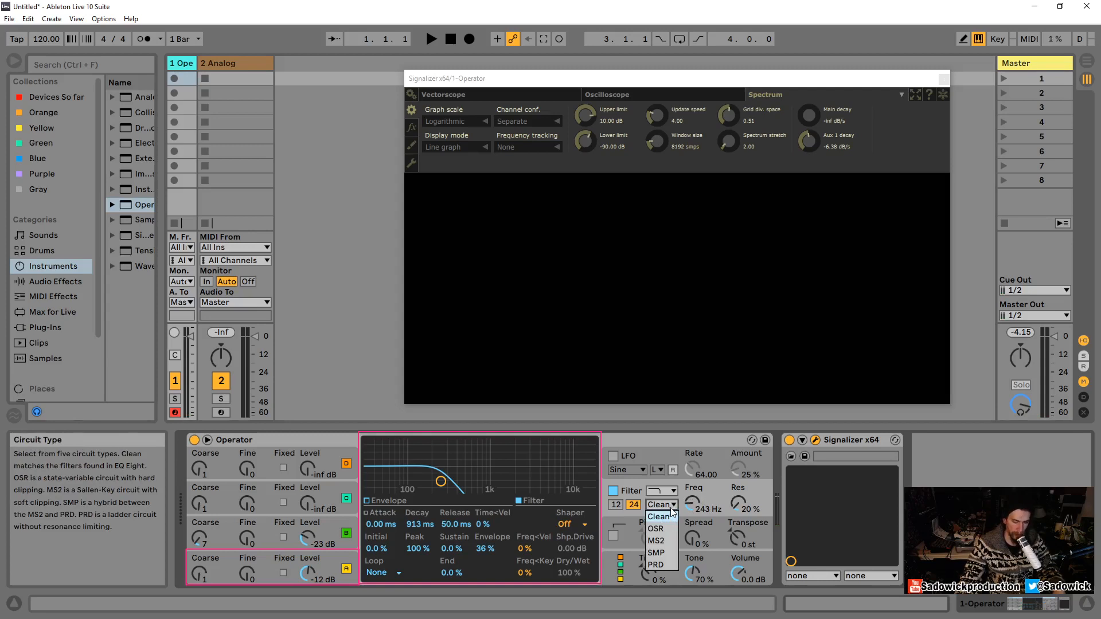
click(718, 492)
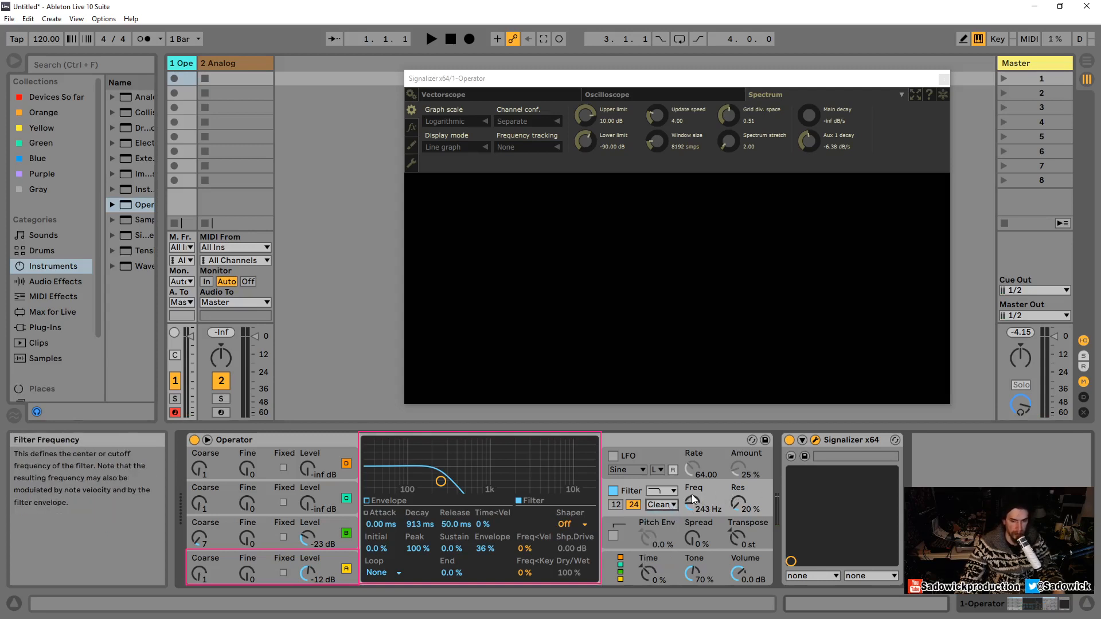
Switch the filter slope to 12 dB, raising its frequency to 1.87 kHz and trying 64% resonance before reducing it to 0%
mouse_move(693, 508)
mouse_down()
mouse_move(693, 477)
mouse_move(692, 504)
mouse_up()
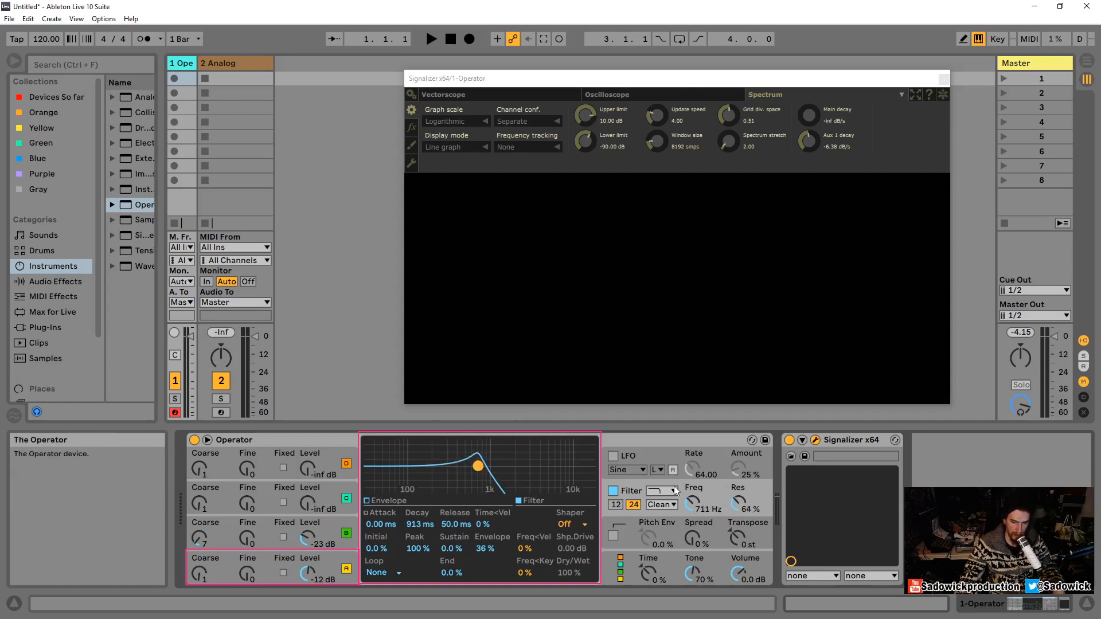
drag(689, 503, 693, 471)
click(617, 506)
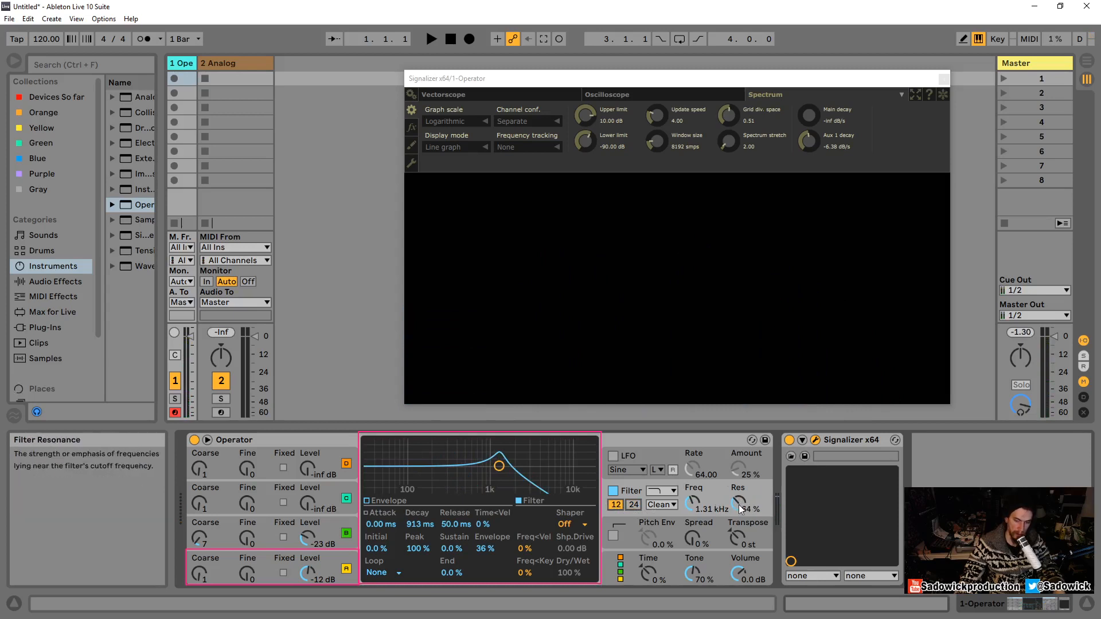
drag(738, 503, 738, 551)
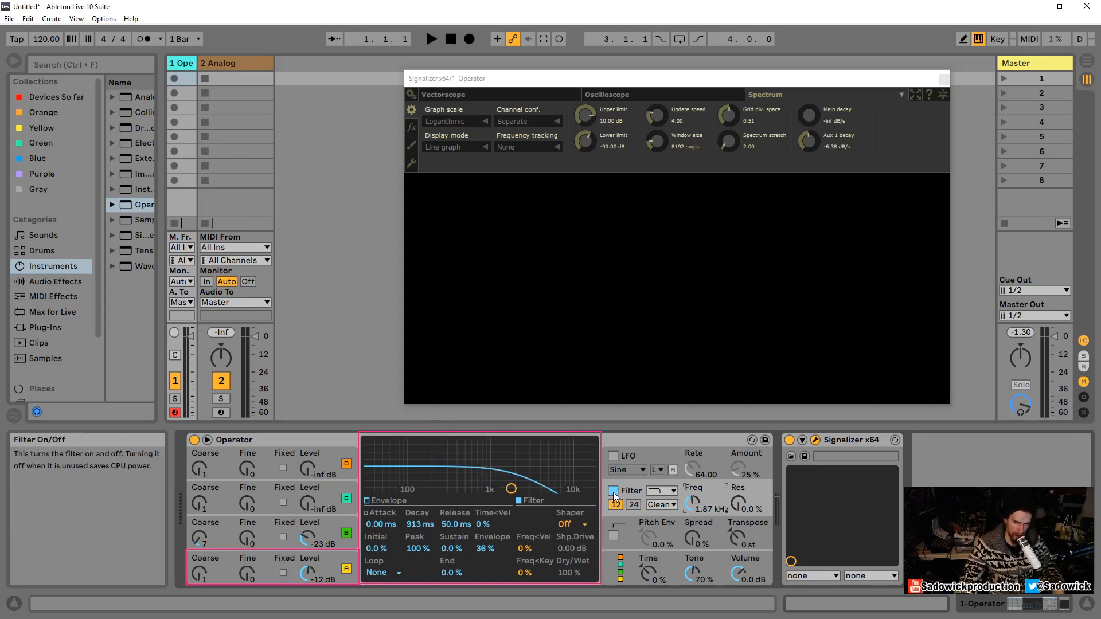
Turn off the filter and display the LFO's detailed parameters
click(614, 492)
click(638, 454)
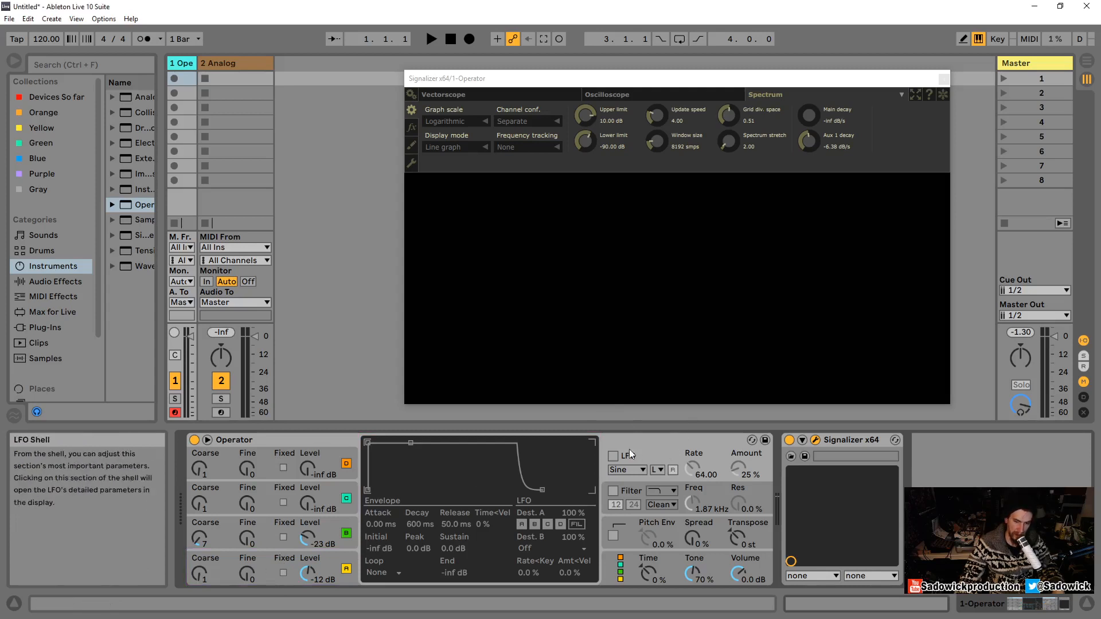
Turn on the LFO and audition different rates with the sine wave, raising the rate to 116.09
click(613, 456)
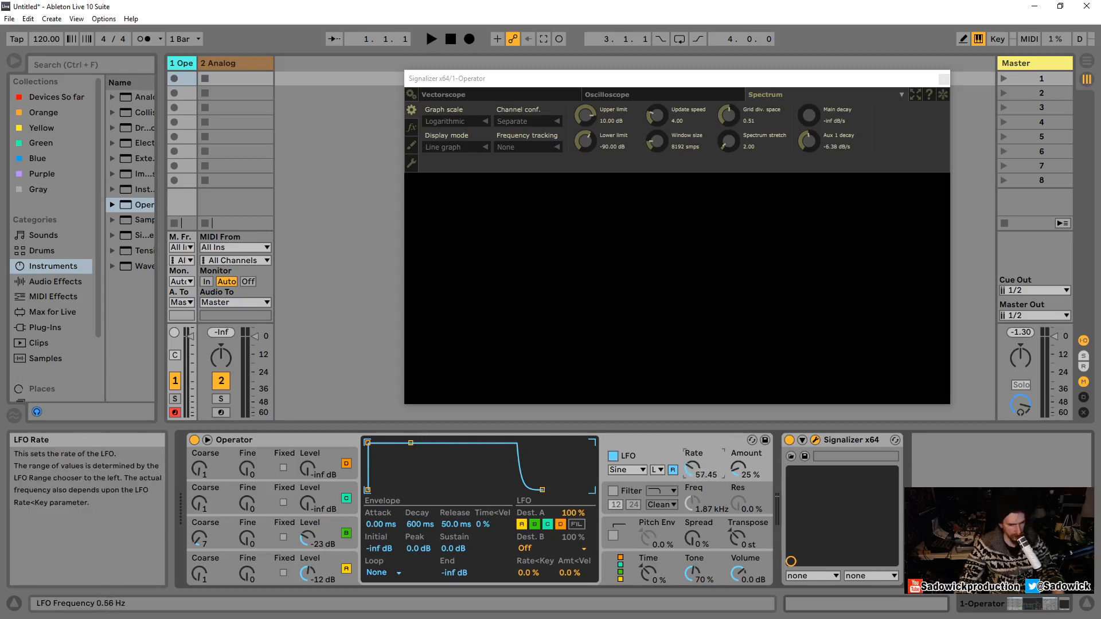
drag(692, 469, 693, 471)
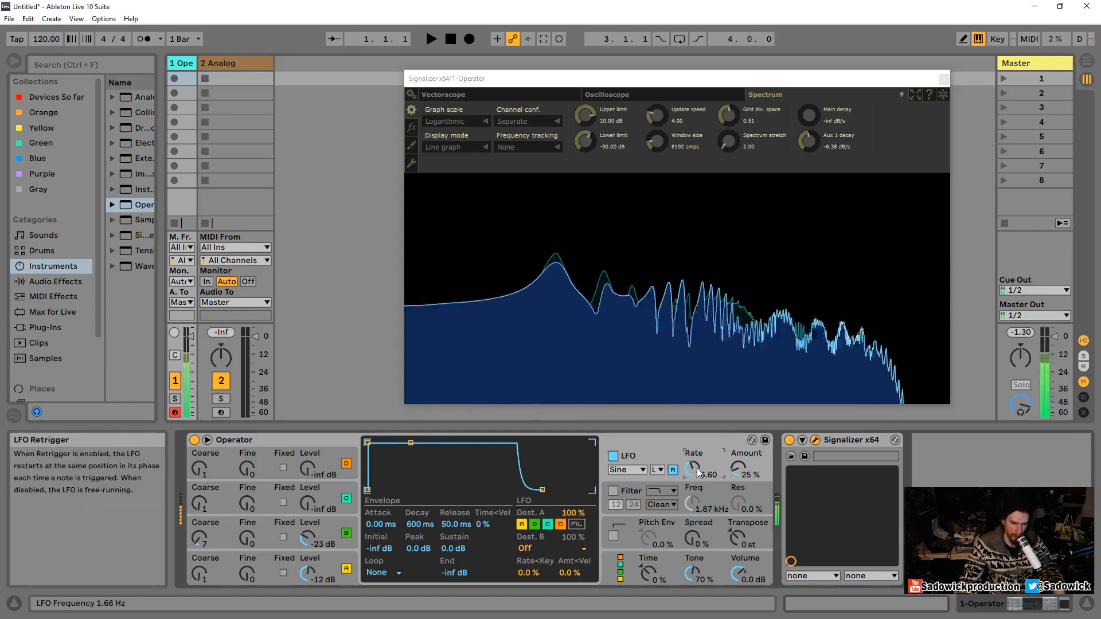
drag(693, 469, 693, 453)
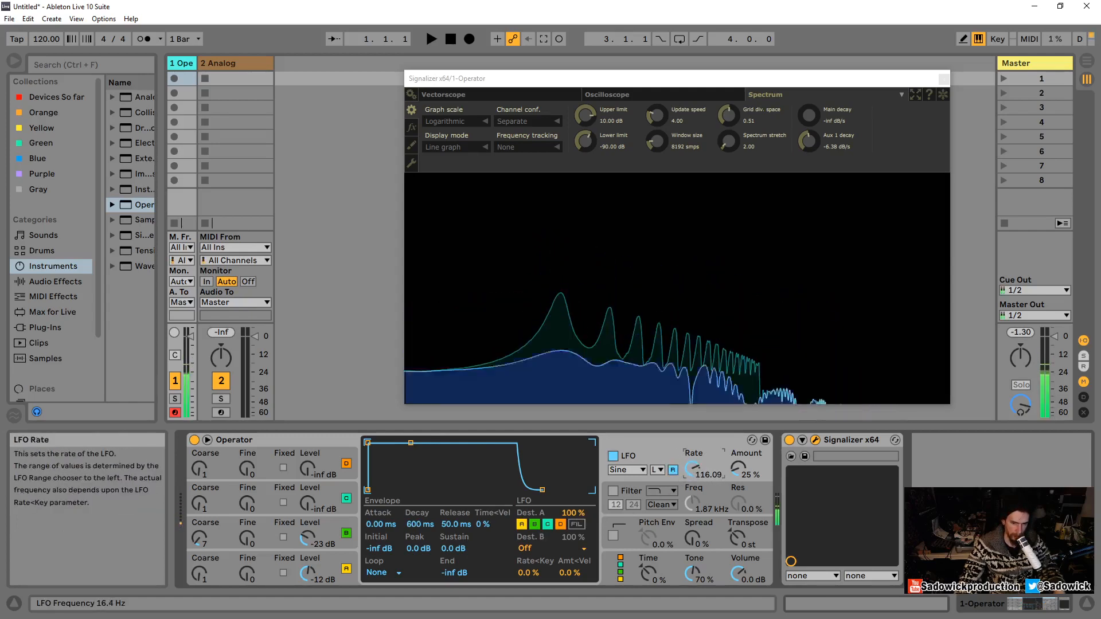
Try the LFO's High frequency range at a changed rate before returning the range to Low
click(657, 469)
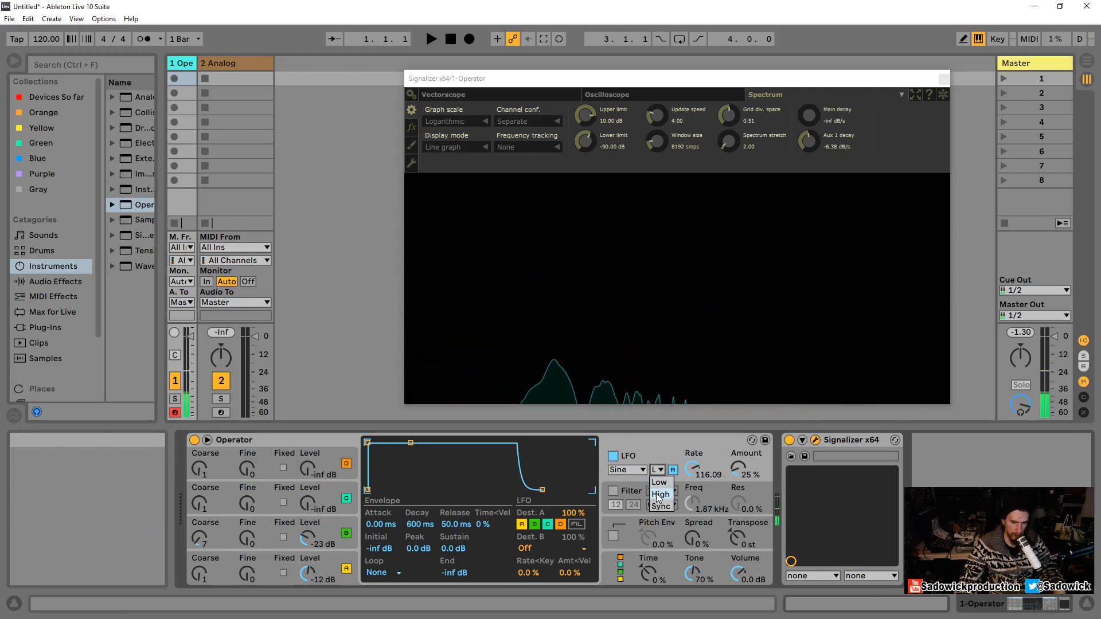
click(659, 497)
click(660, 471)
click(661, 470)
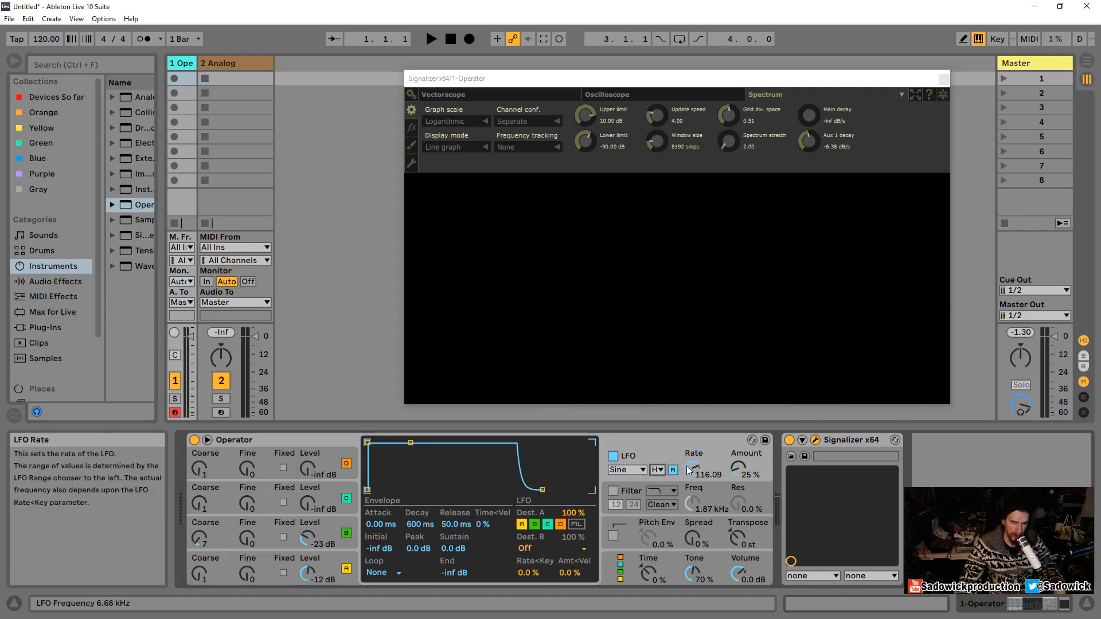
mouse_move(689, 470)
mouse_down()
mouse_move(689, 494)
mouse_move(737, 456)
mouse_move(699, 447)
mouse_move(699, 468)
mouse_up()
click(658, 470)
click(658, 479)
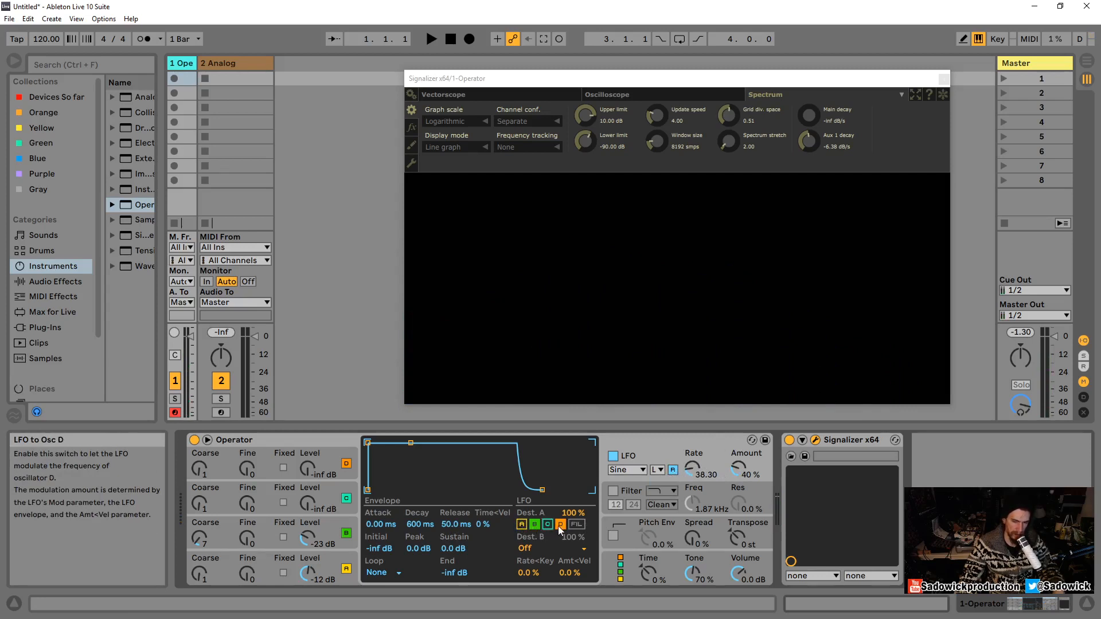
Raise oscillator B's level to -20 dB, display its envelope, and audition the LFO while raising its rate to 89.71
drag(308, 537, 308, 533)
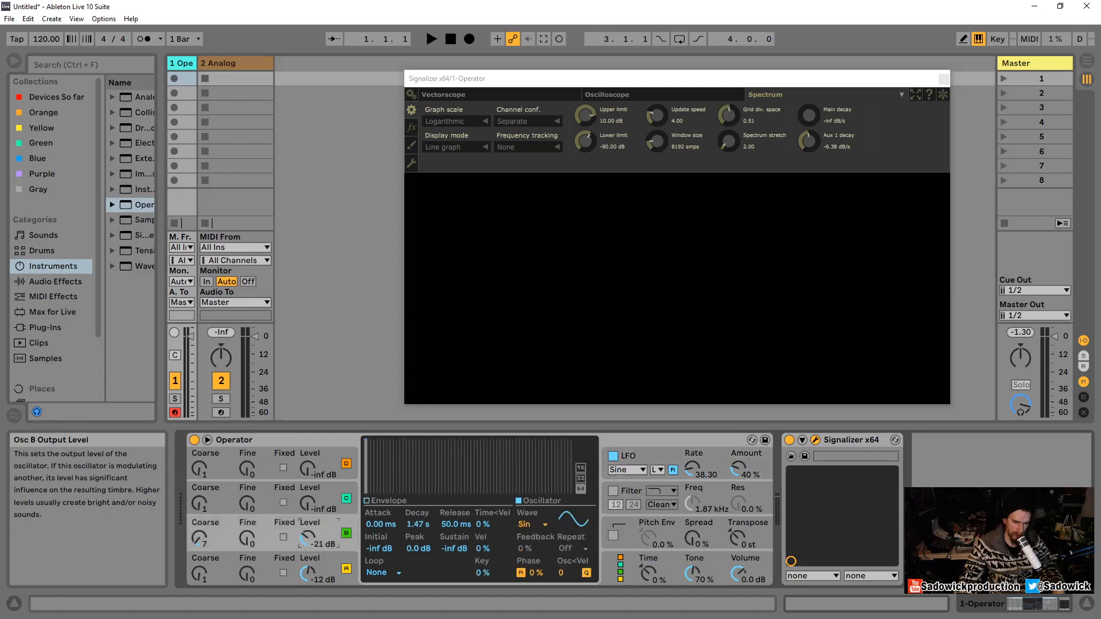
drag(690, 473, 691, 450)
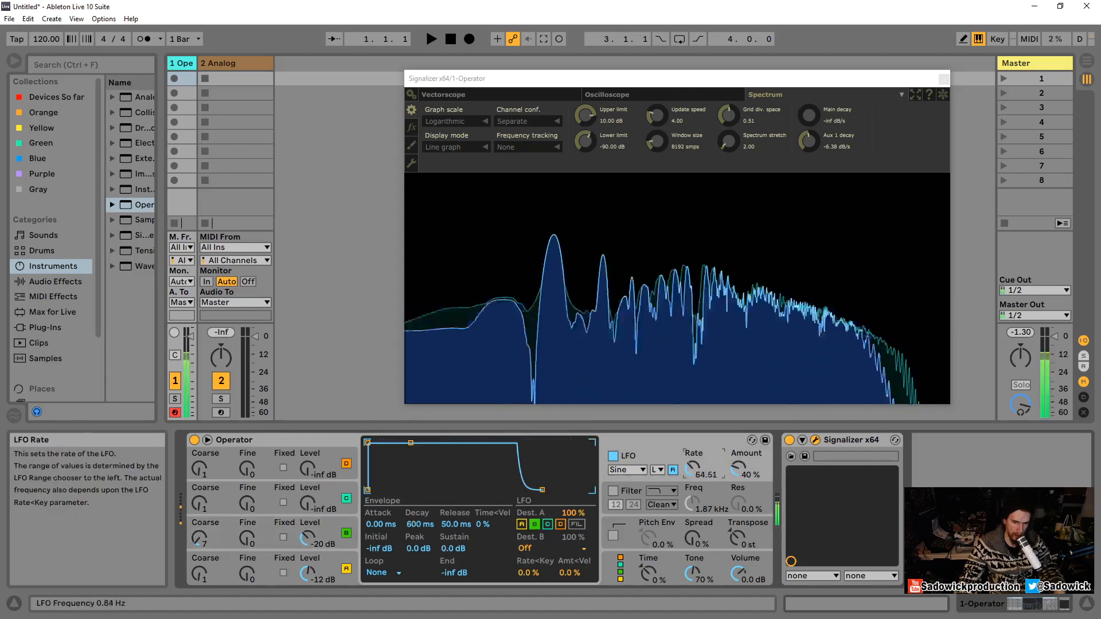
click(327, 527)
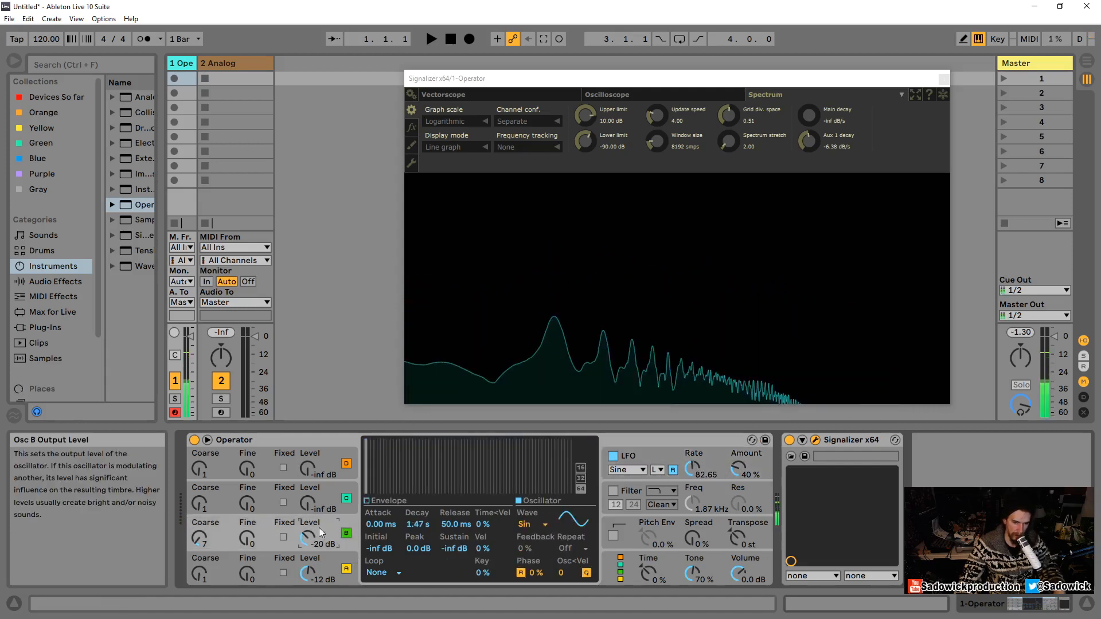
click(367, 501)
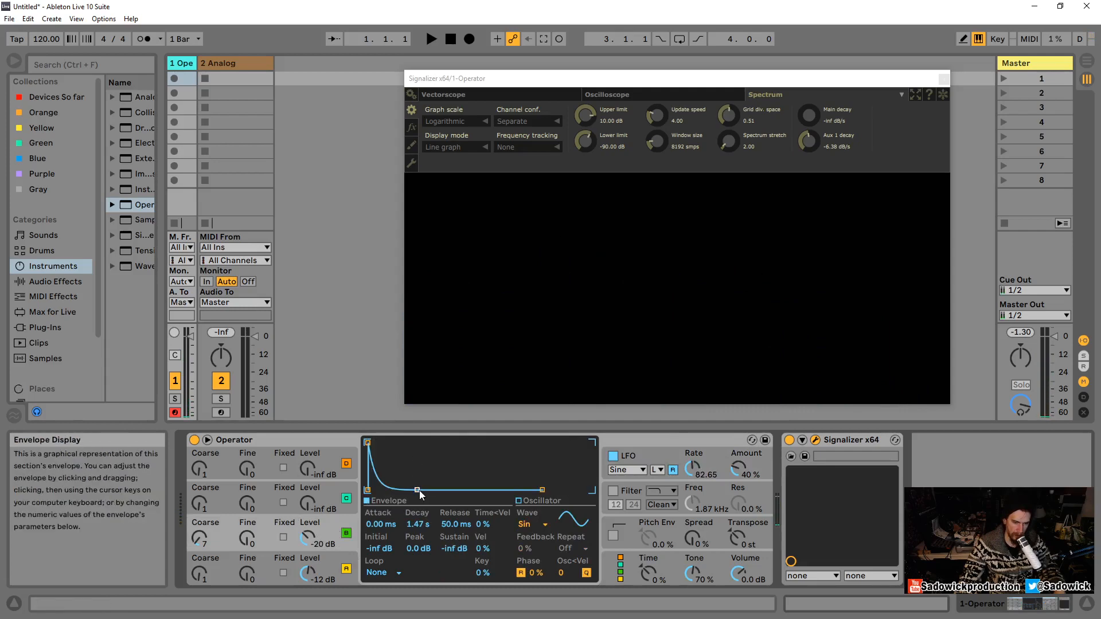
drag(696, 470, 696, 462)
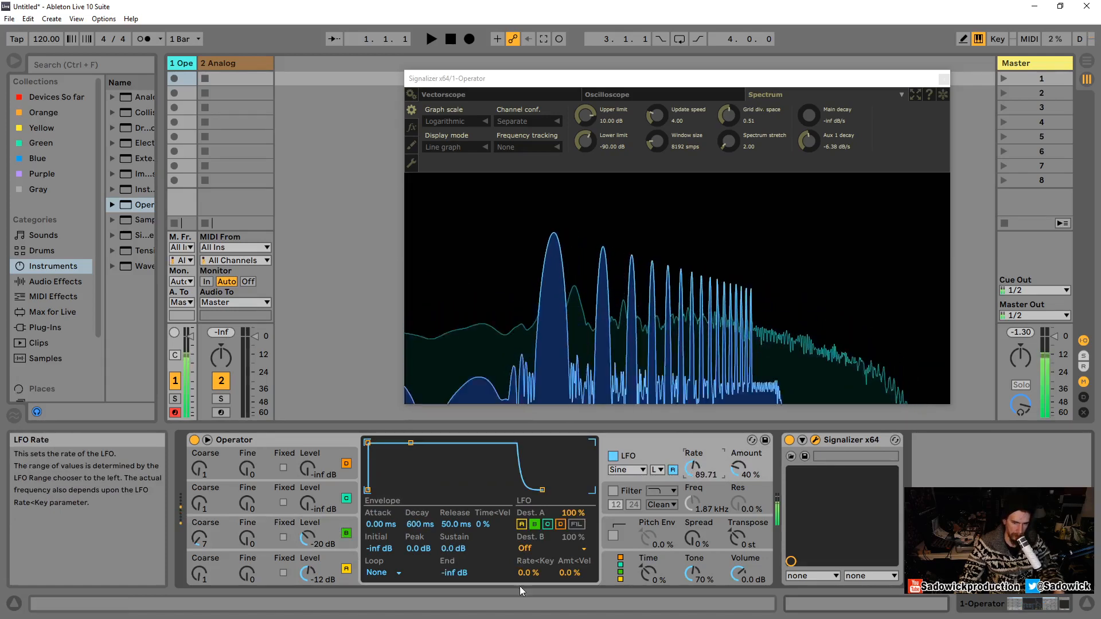
Lower the computer keyboard's octave to C0–D1 and audition notes with the LFO amount at 88% and rate at 99.22
key(z)
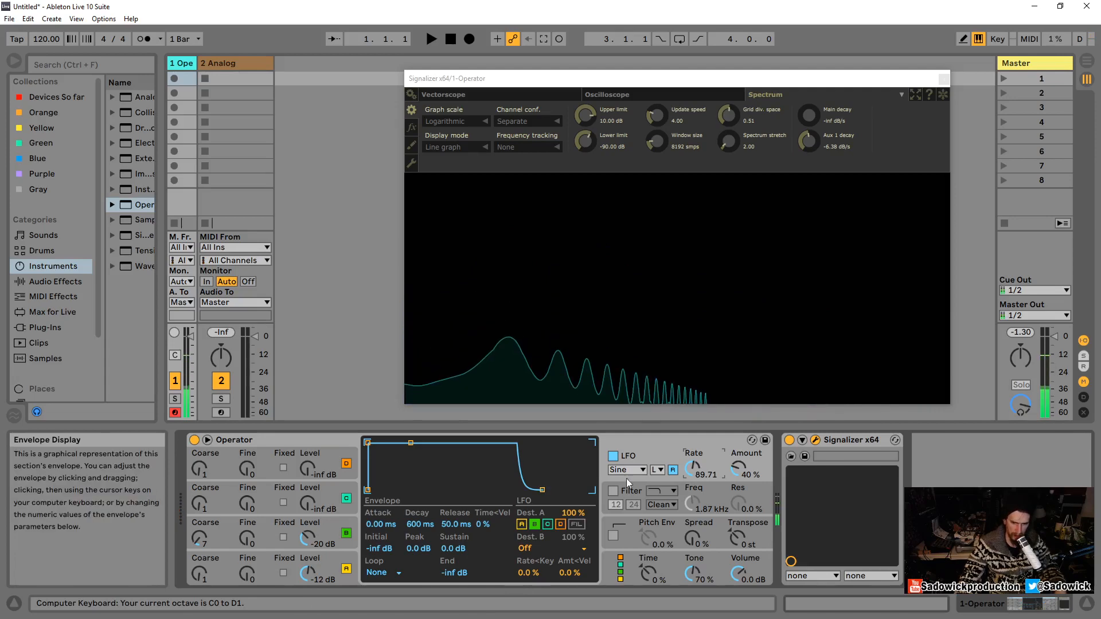
key(f)
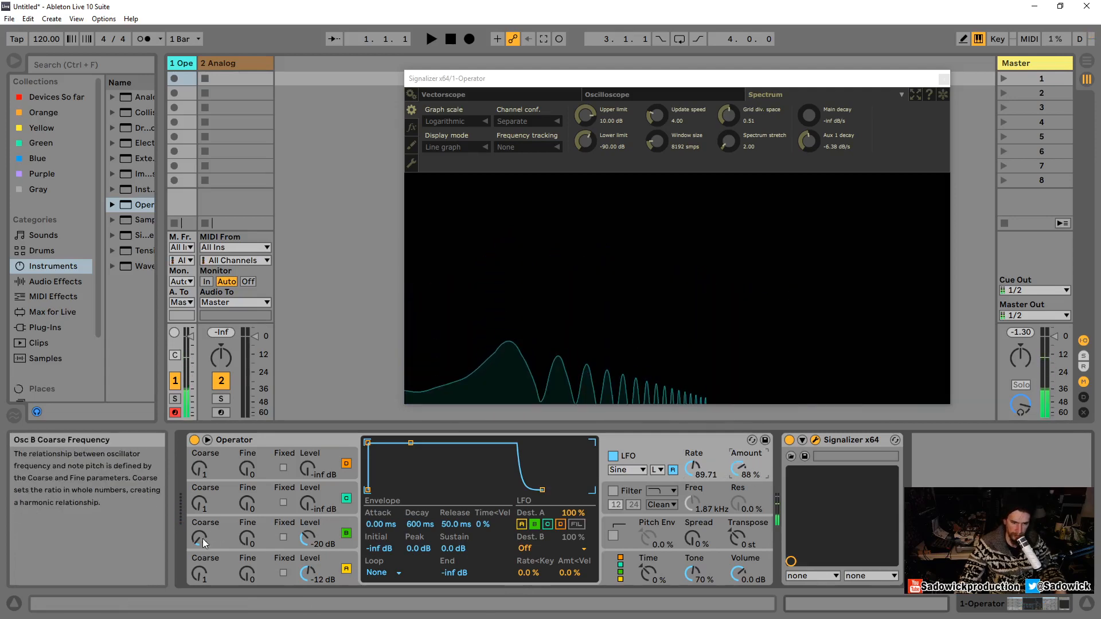
drag(693, 469, 692, 460)
key(f)
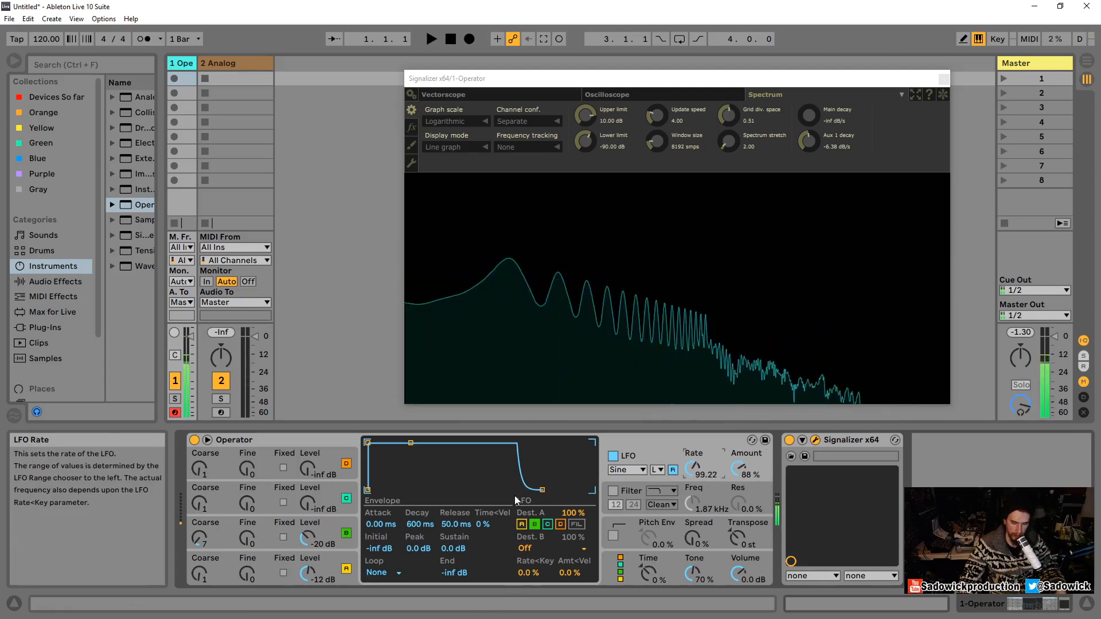
Lengthen oscillator B's decay to 11.2 s, set the LFO rate to 94.26, and switch LFO Retrigger off and back on
click(333, 522)
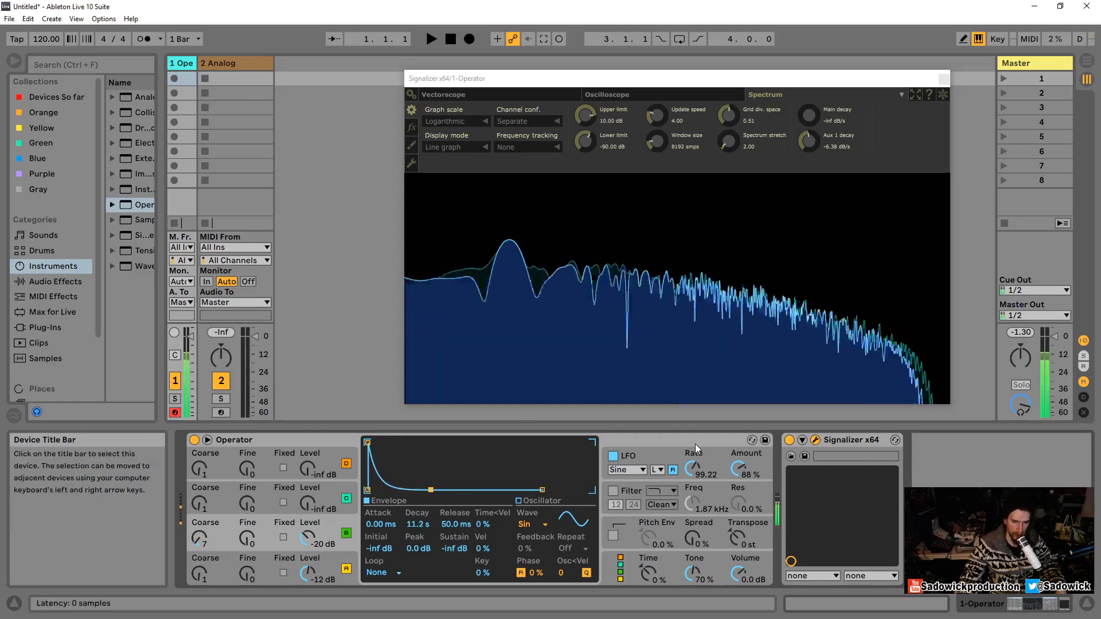
drag(695, 445, 695, 450)
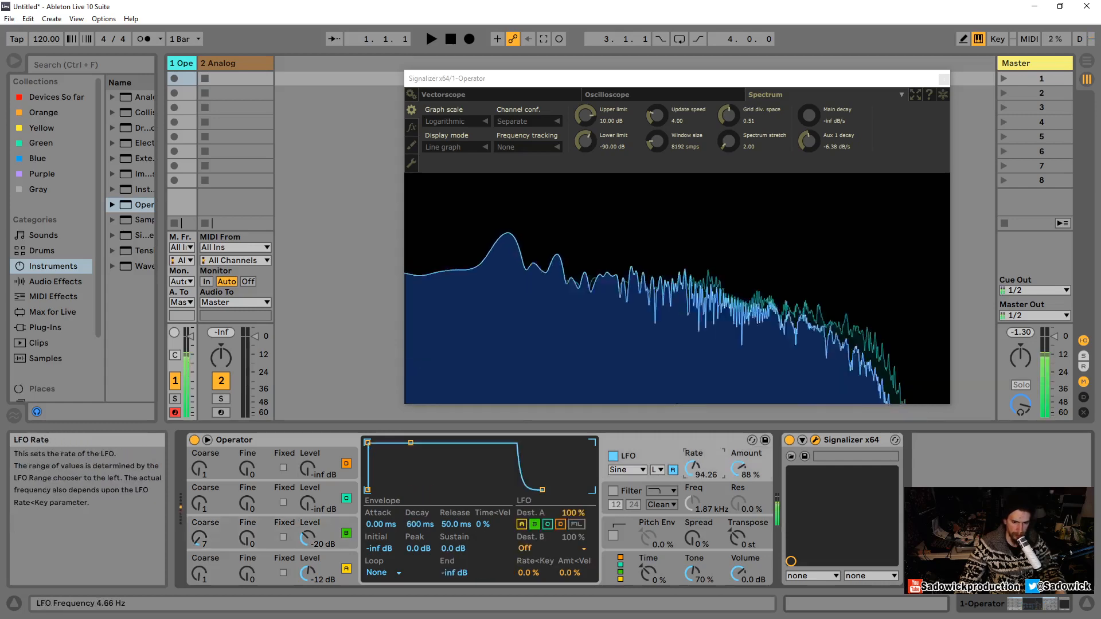
click(675, 471)
click(674, 471)
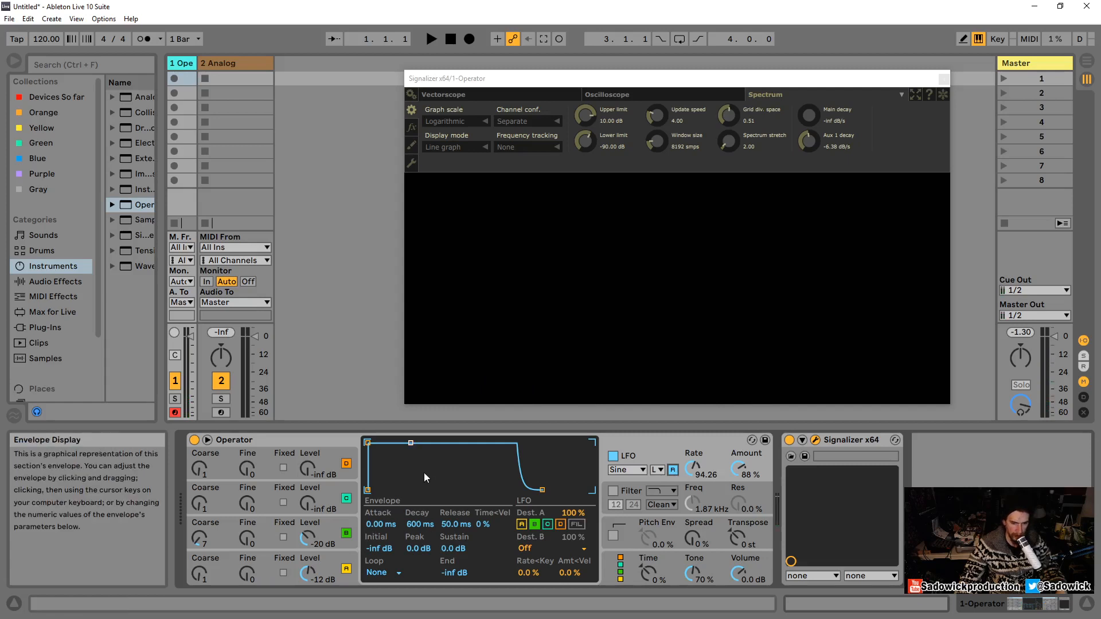
Shape the LFO envelope with -inf dB sustain and 2.38 s decay, reducing the LFO rate to 81.64 and amount to 75%
drag(411, 443, 412, 490)
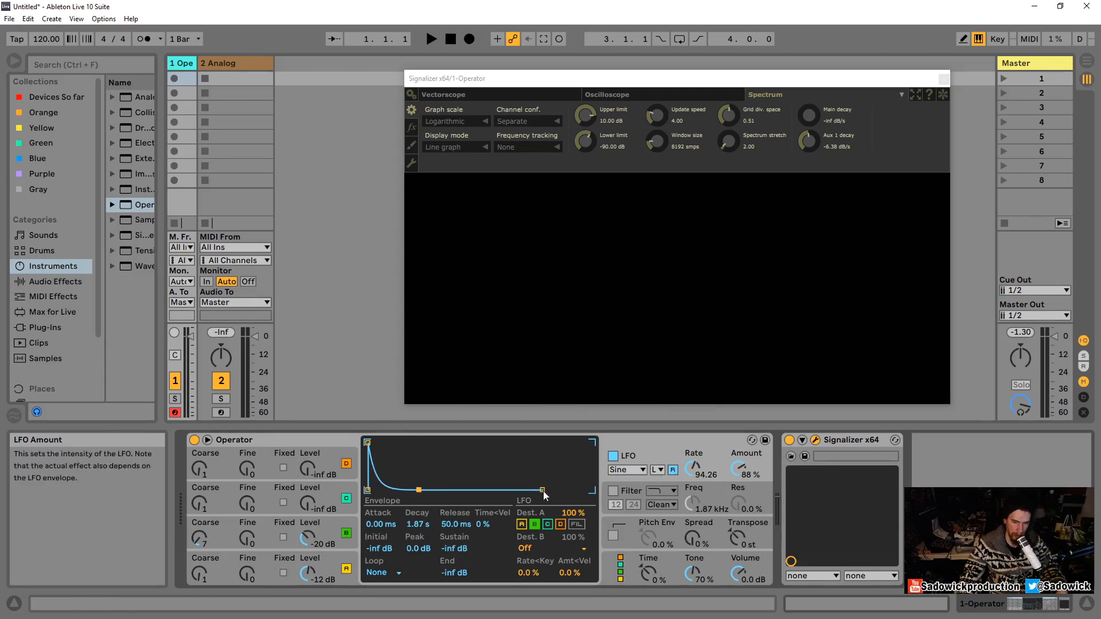
mouse_move(419, 489)
mouse_down()
mouse_move(389, 490)
mouse_move(420, 489)
mouse_up()
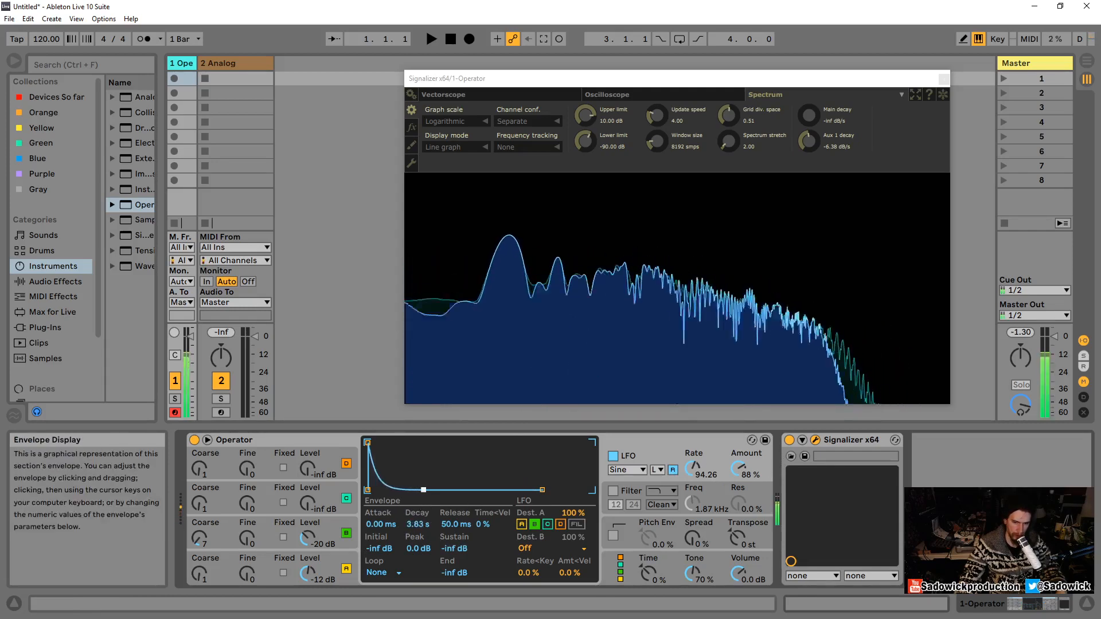
drag(696, 476, 738, 480)
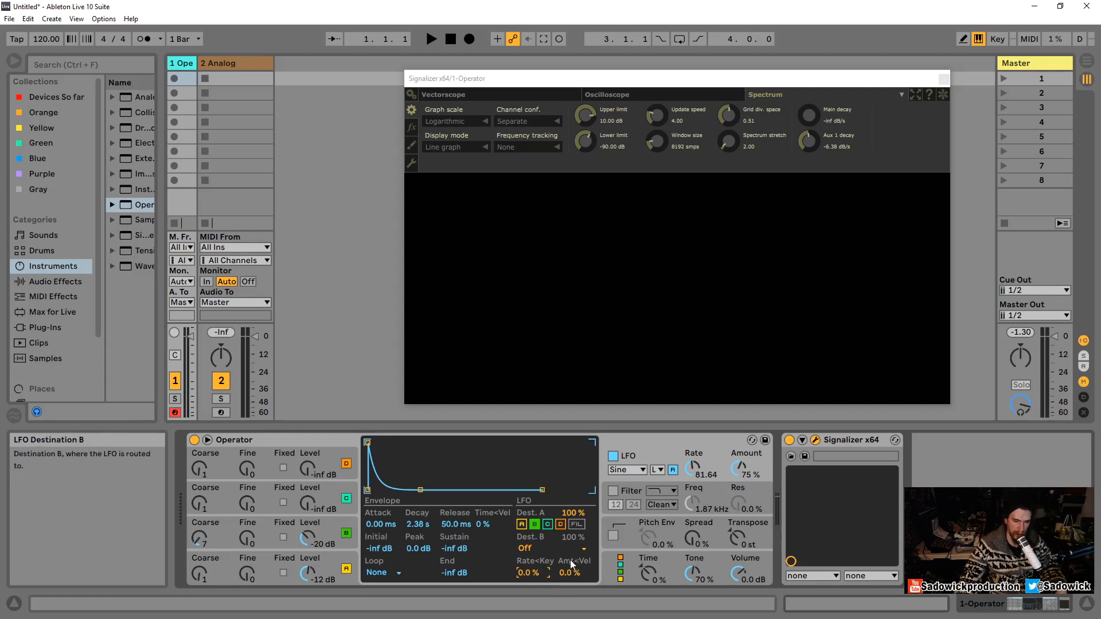
Try the LFO envelope's Loop mode with a 193 ms decay before returning the loop mode to None
click(386, 575)
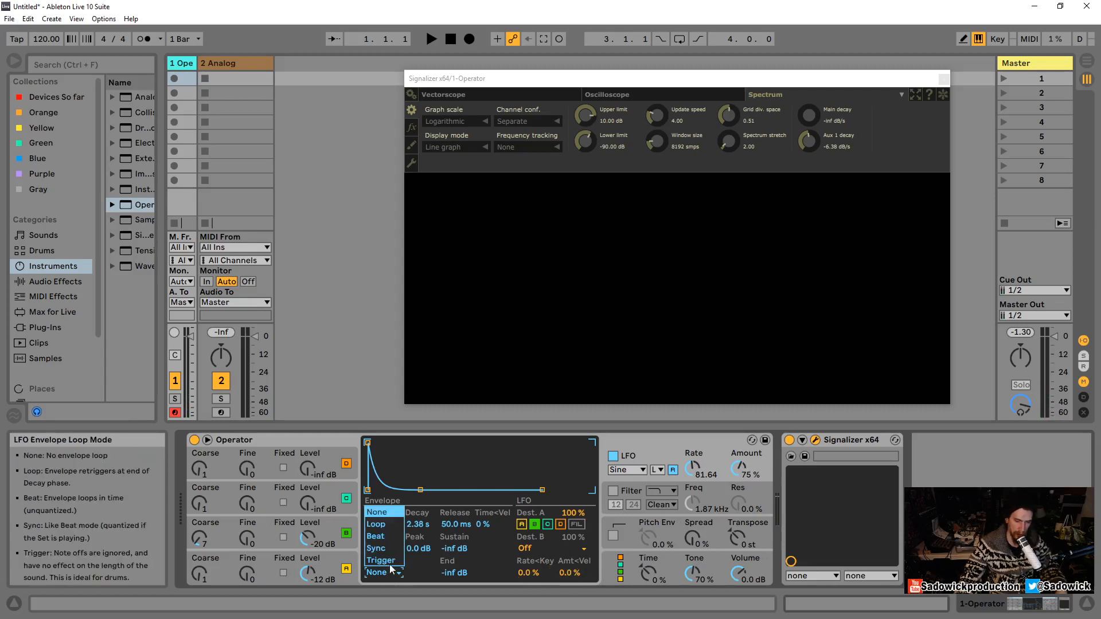
click(390, 523)
drag(414, 484, 403, 490)
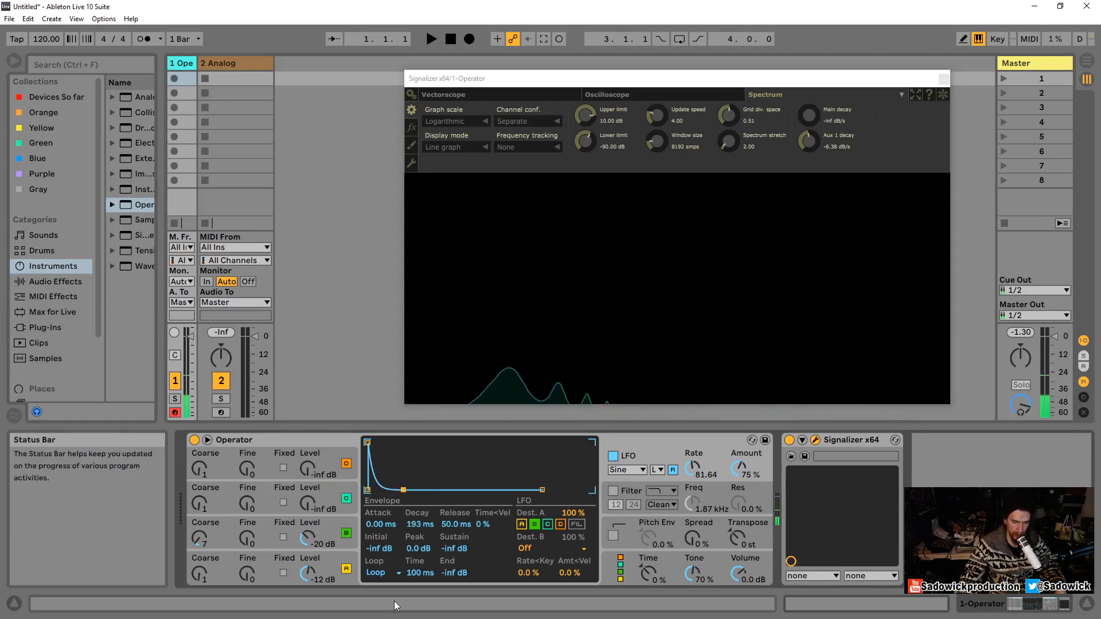
click(385, 573)
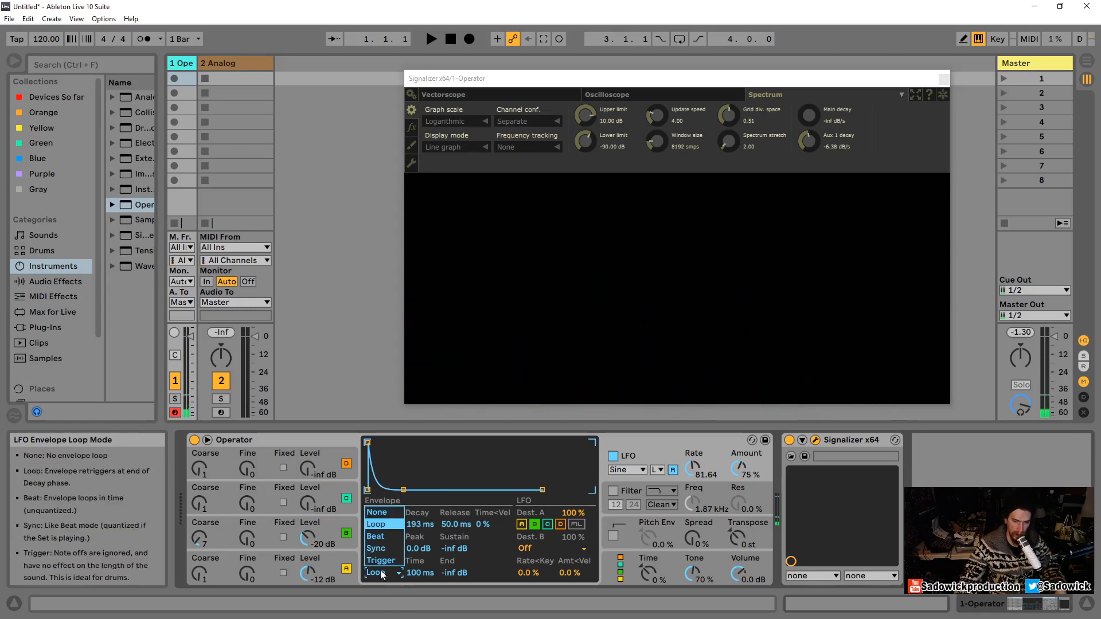
click(393, 512)
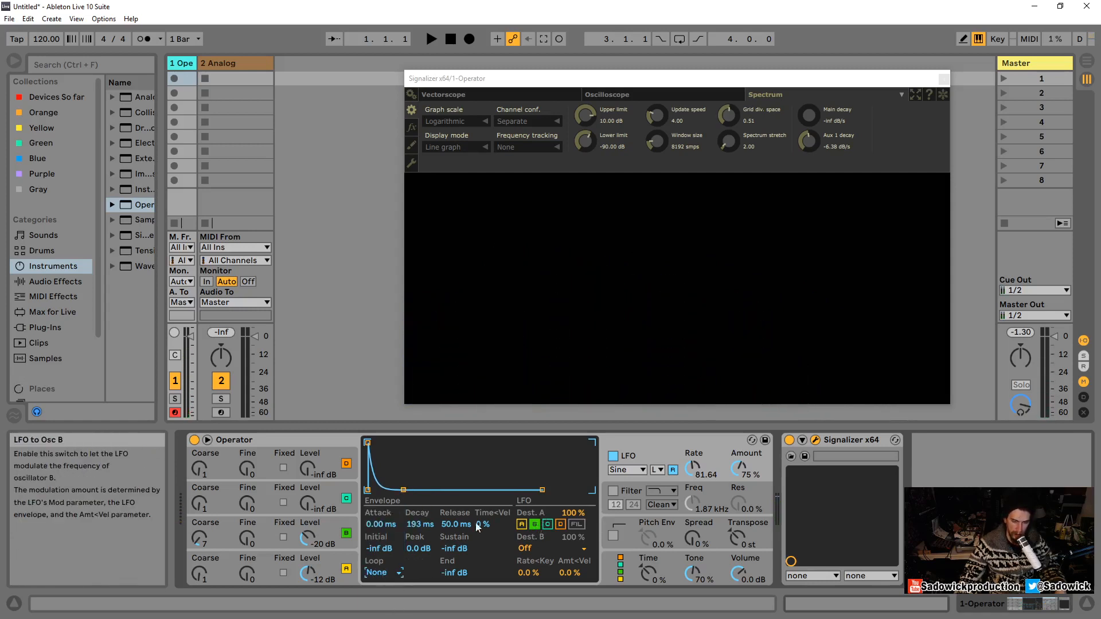
Set oscillator C's level to -19 dB and audition the LFO on oscillator C before routing it back to oscillator B
drag(310, 504, 311, 506)
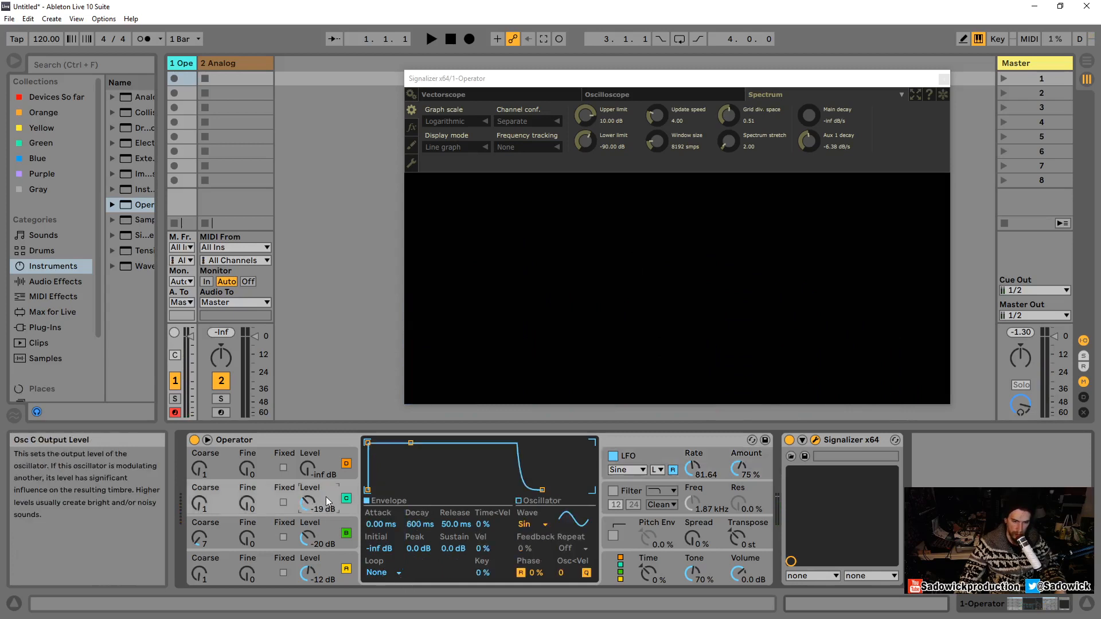
click(640, 456)
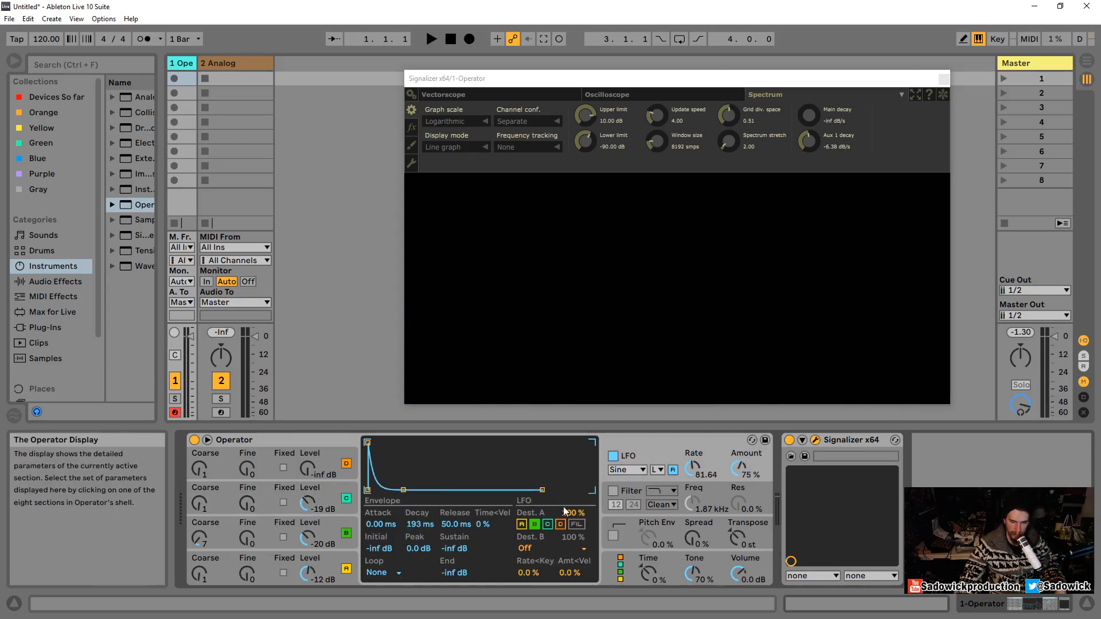
click(532, 525)
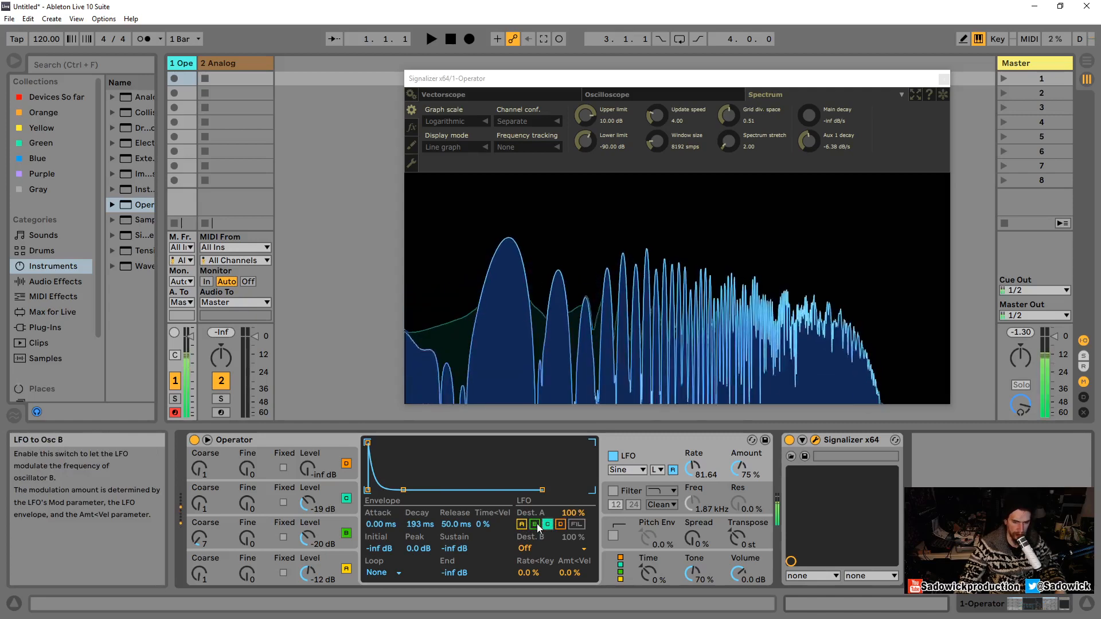
click(549, 524)
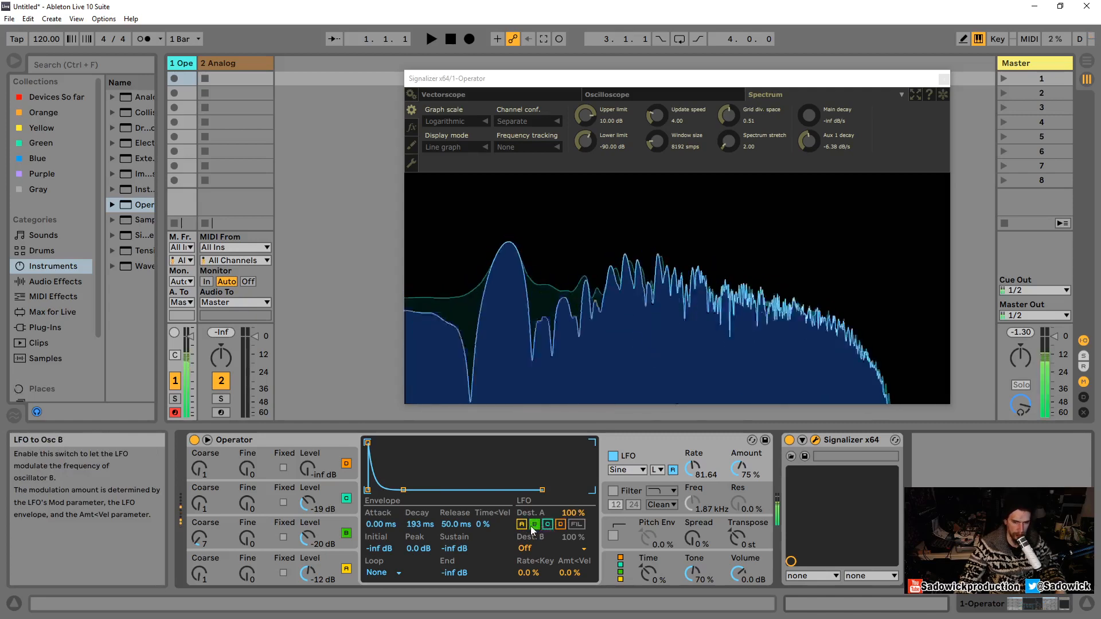
Route the LFO to oscillator A only, raising its rate to 104.18 and its envelope decay to 2.68 s
click(522, 525)
click(534, 524)
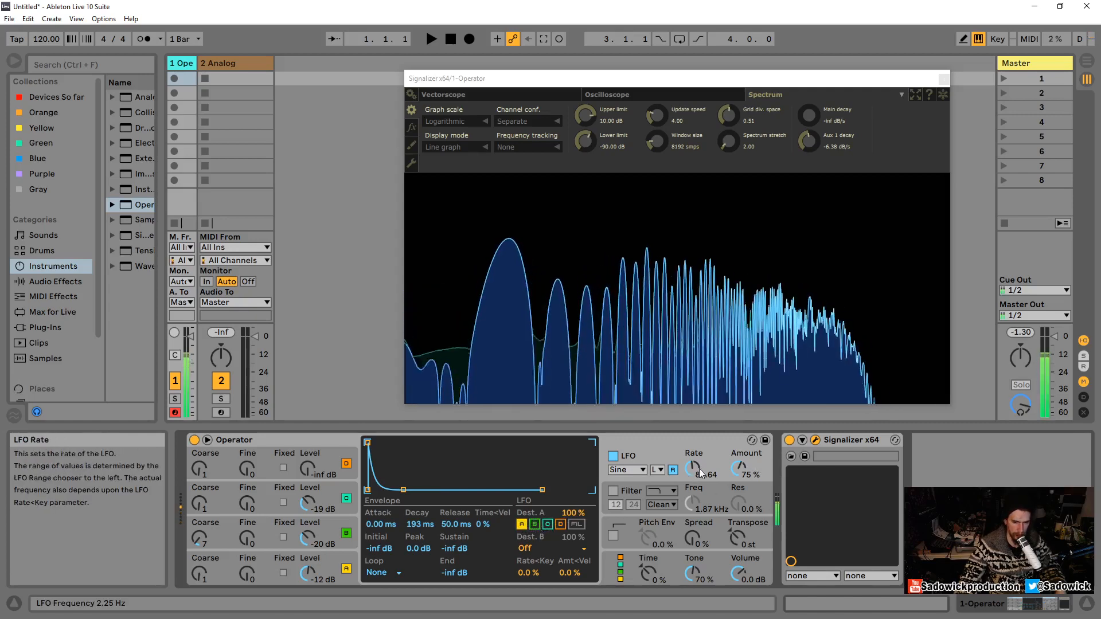
drag(703, 476, 703, 442)
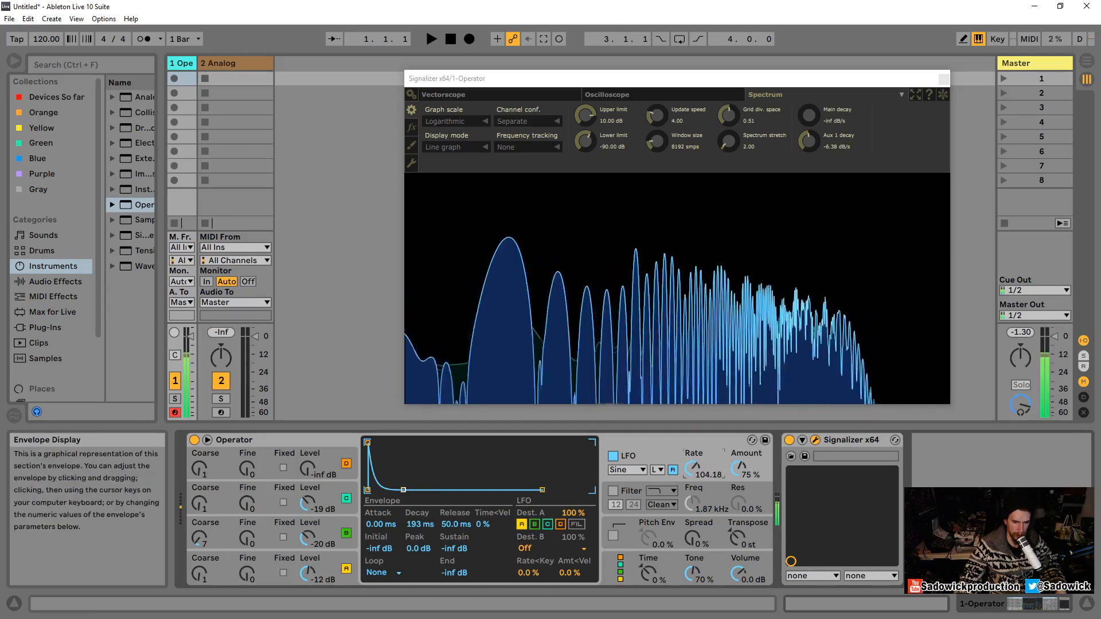
mouse_move(404, 489)
mouse_down()
mouse_move(418, 455)
mouse_move(423, 490)
mouse_up()
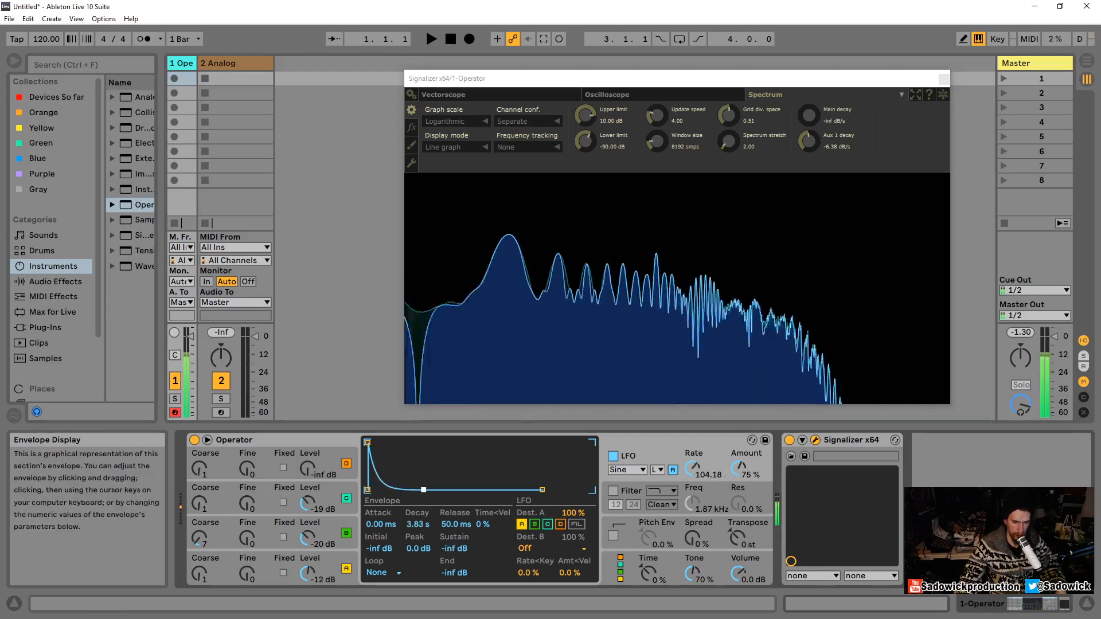
Audition the LFO on oscillators A, B and C, leave only C routed, and set its rate to 61.48 and amount to 37%
click(537, 525)
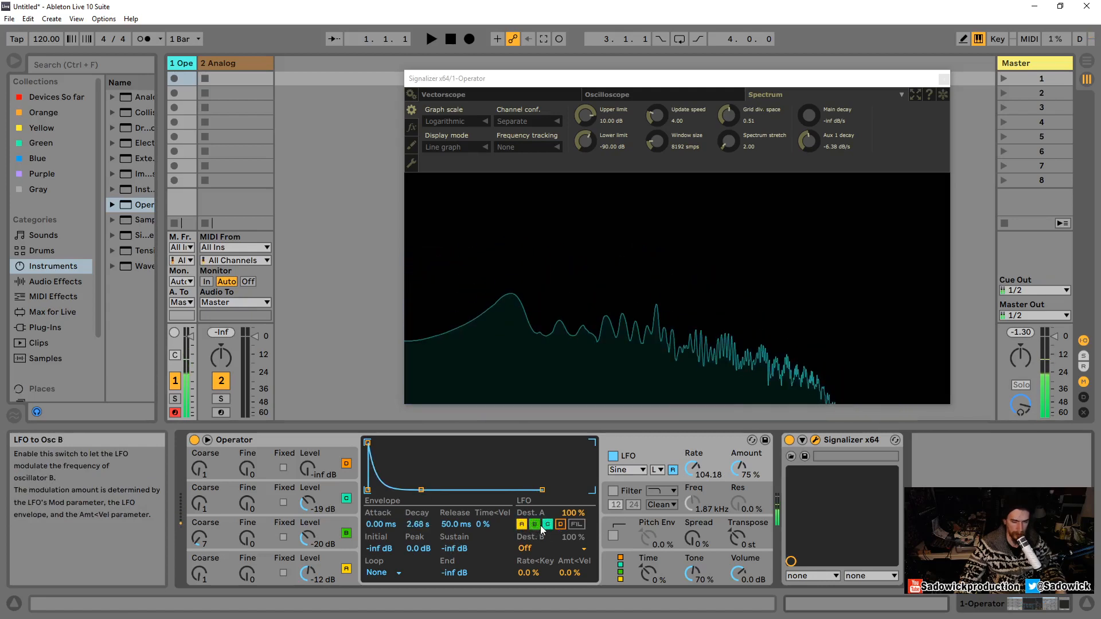
click(546, 524)
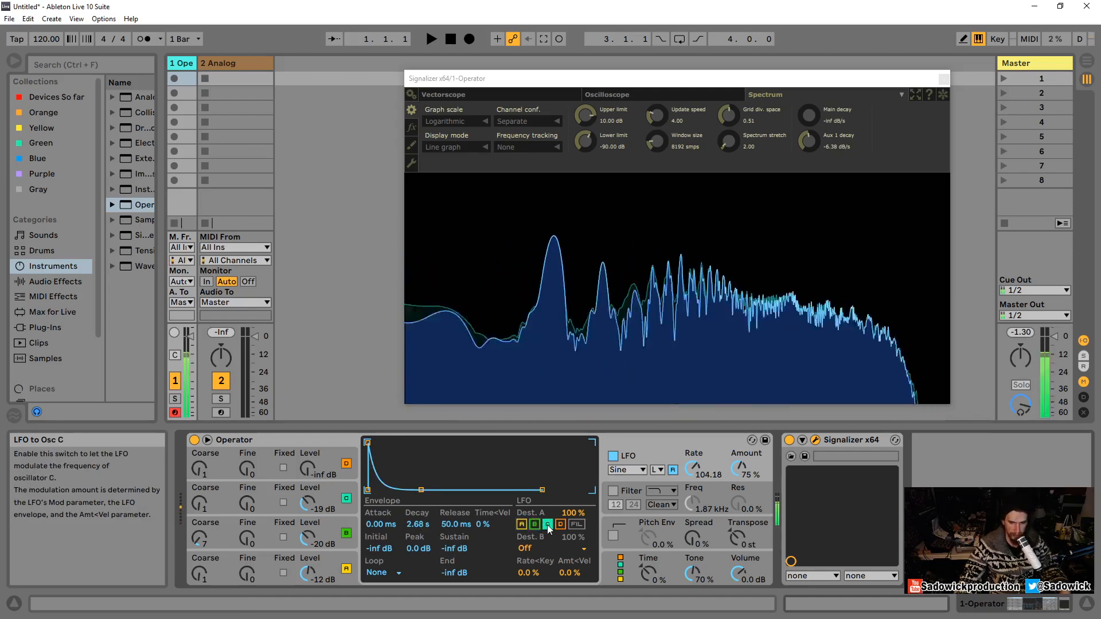
drag(692, 469, 736, 498)
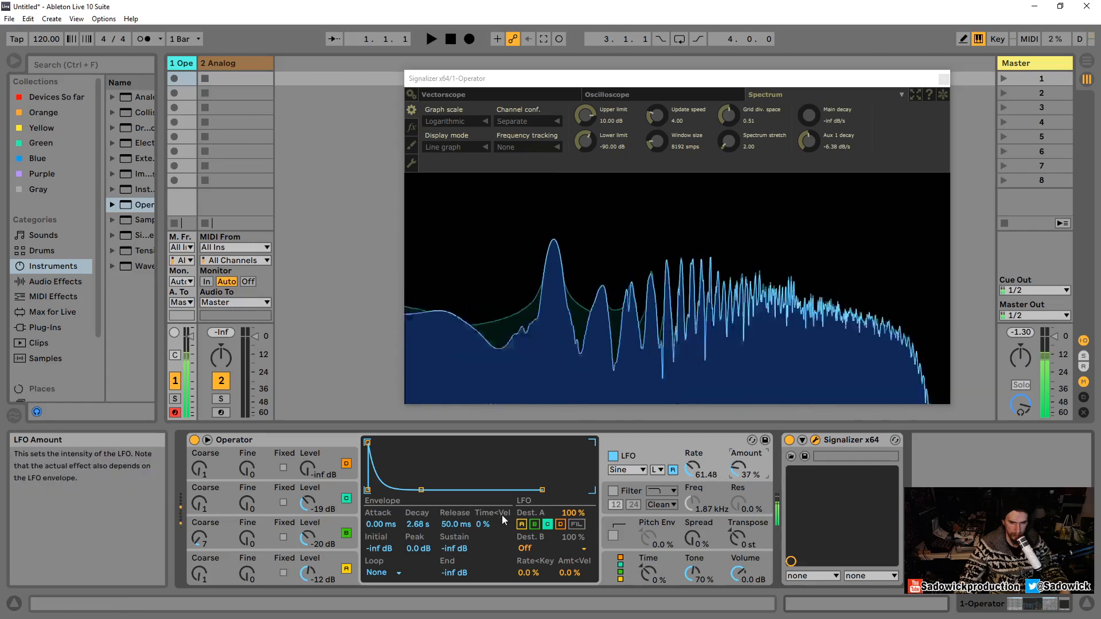
Turn on the filter, lower its frequency to 1.06 kHz, and display the LFO's detailed parameters
click(613, 491)
drag(692, 503, 693, 523)
click(666, 462)
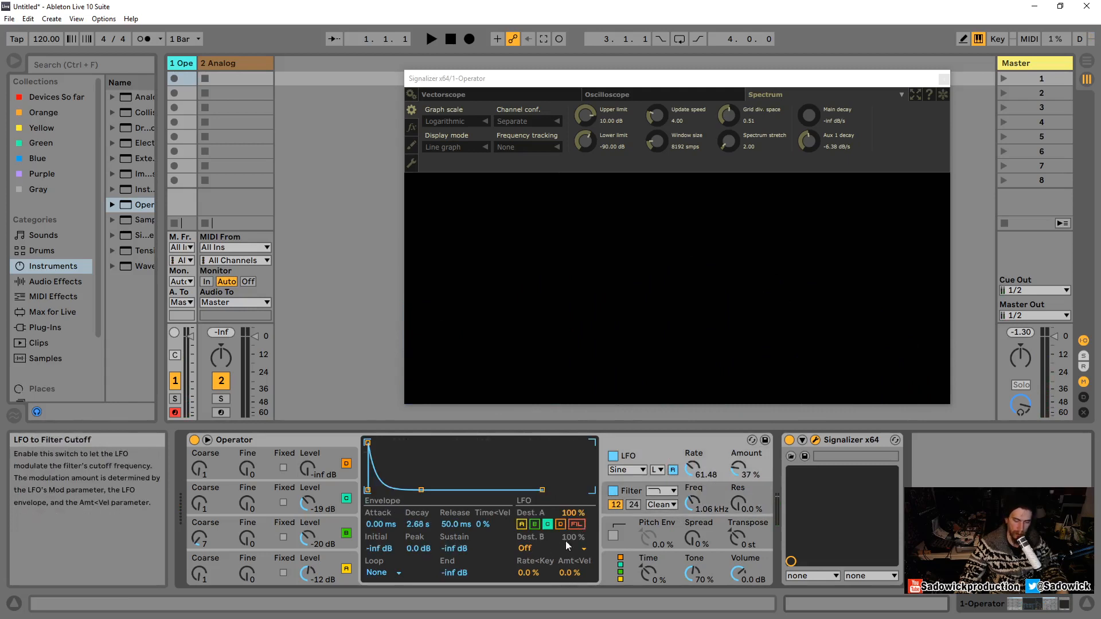
Route the LFO only to the filter, with filter frequency 255 Hz, LFO rate 106.84 and LFO amount 75%
click(576, 525)
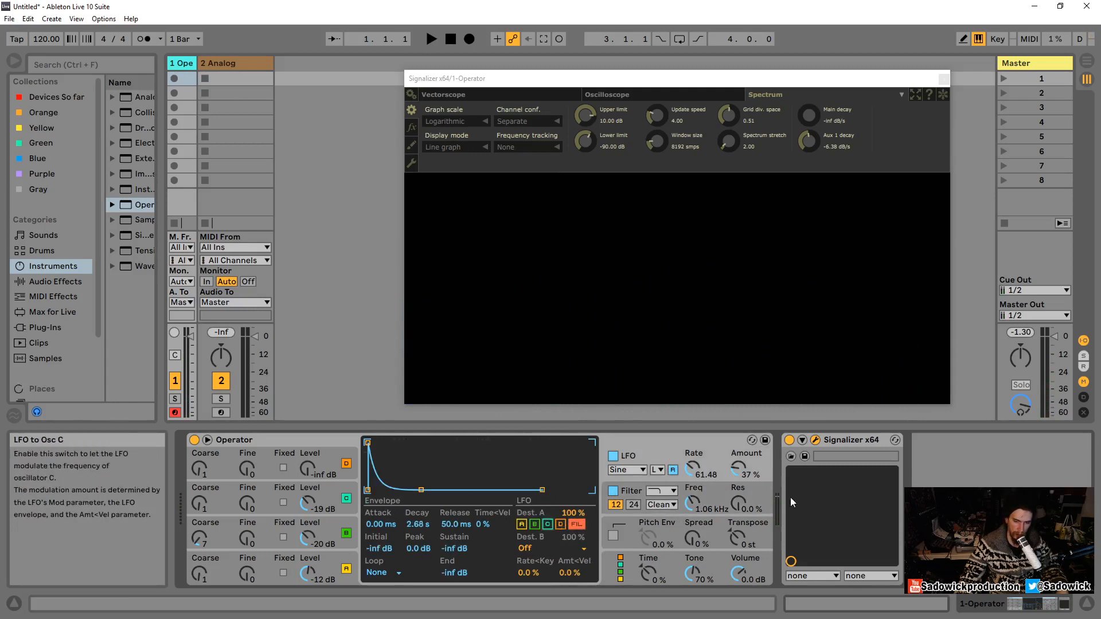
drag(680, 512, 680, 549)
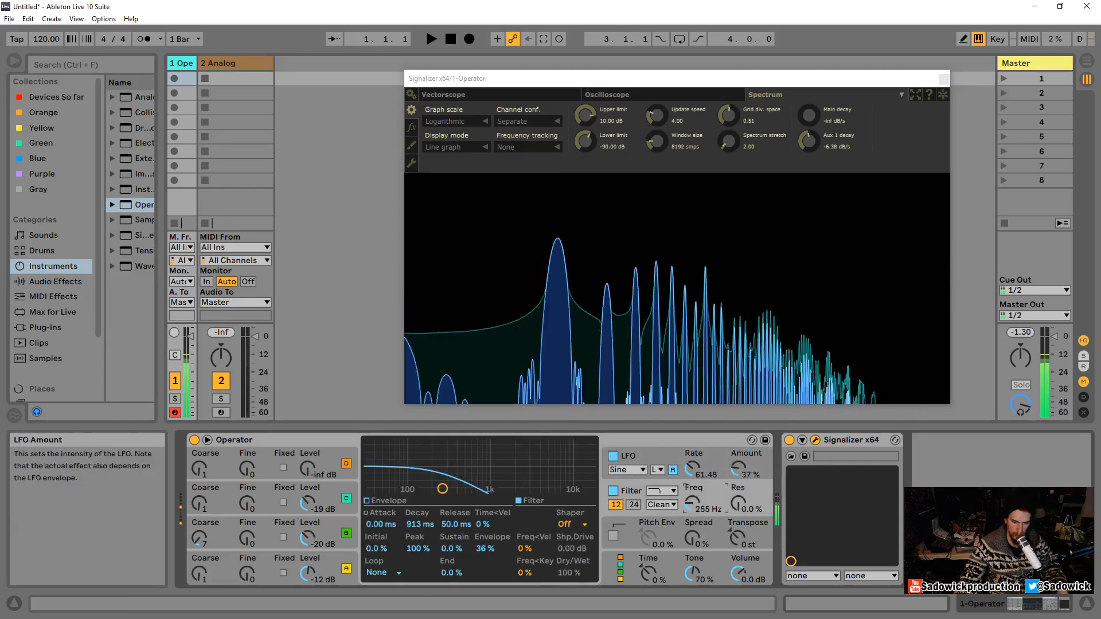
drag(738, 468, 692, 442)
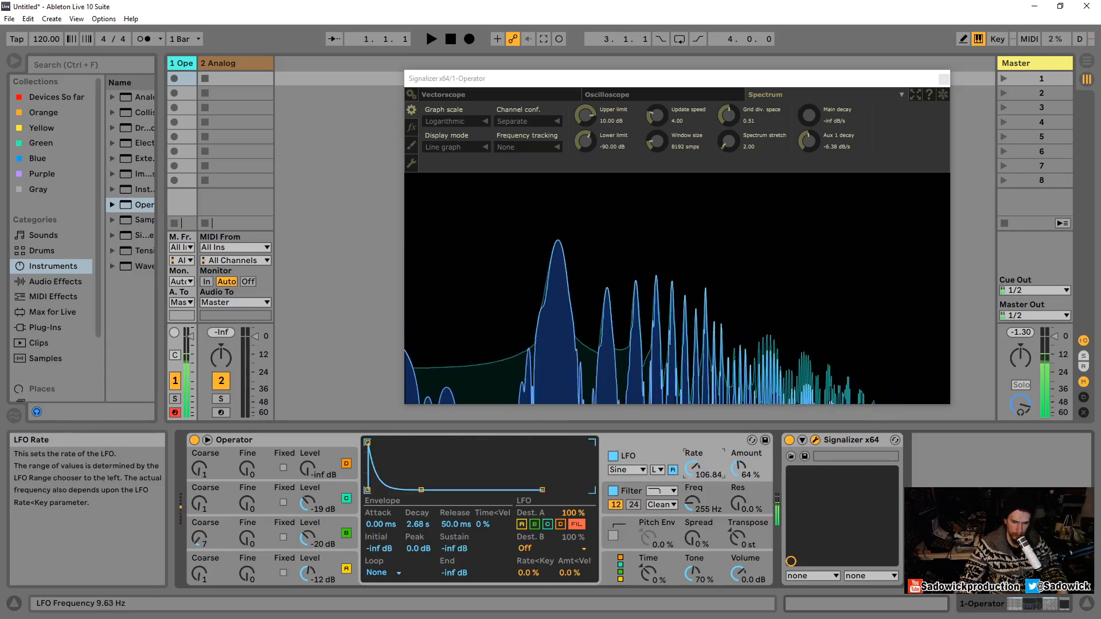
drag(737, 473, 737, 467)
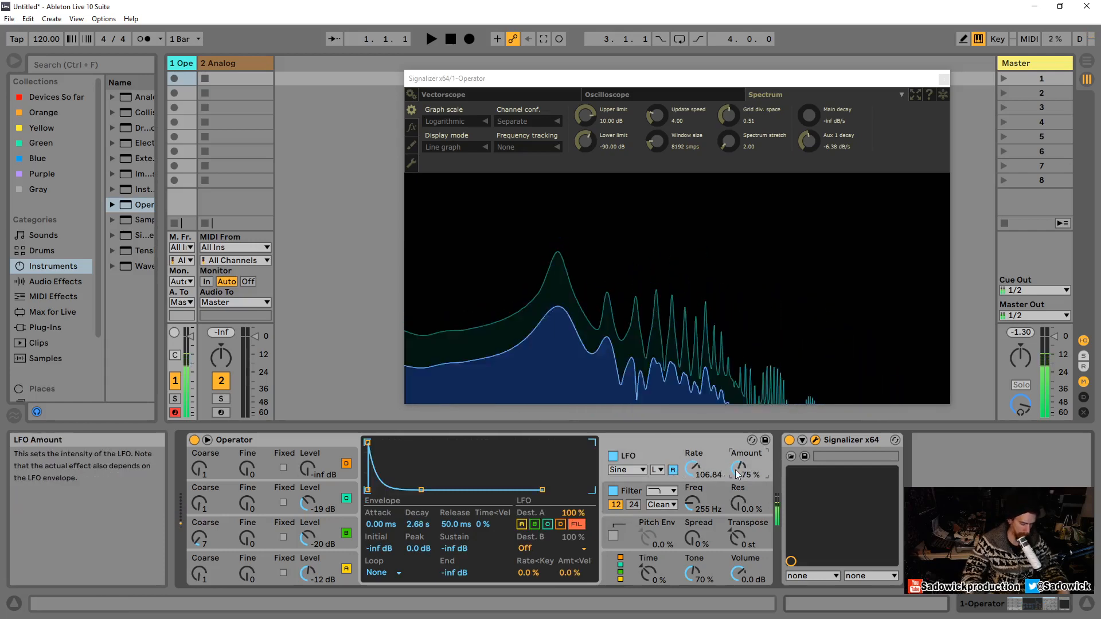
key(x)
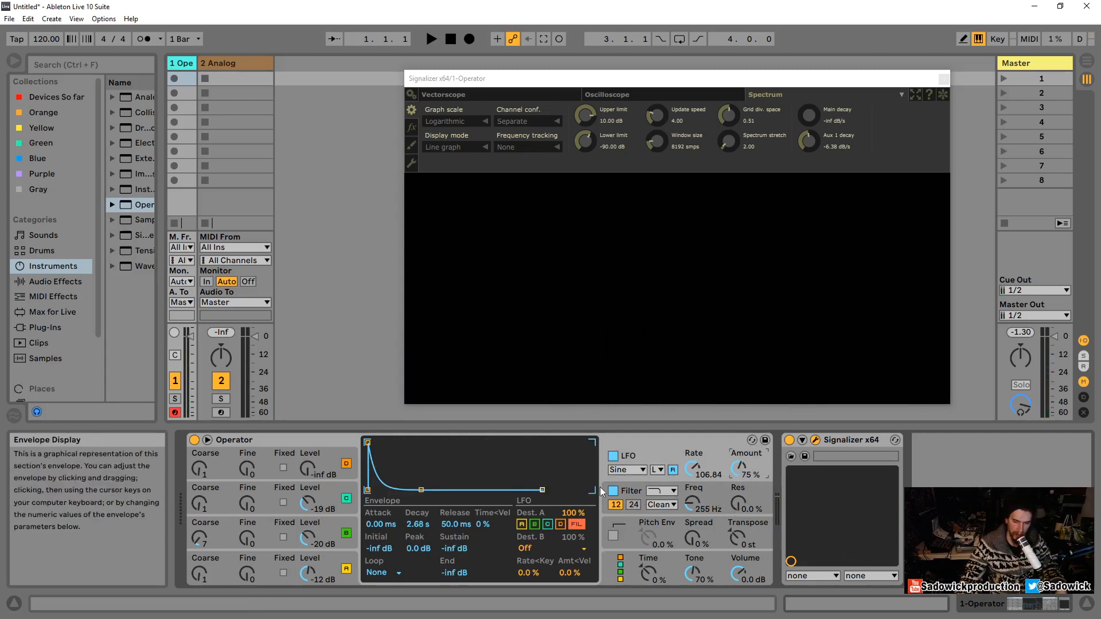
Assign the LFO's destination B to OSC Volume B
click(538, 546)
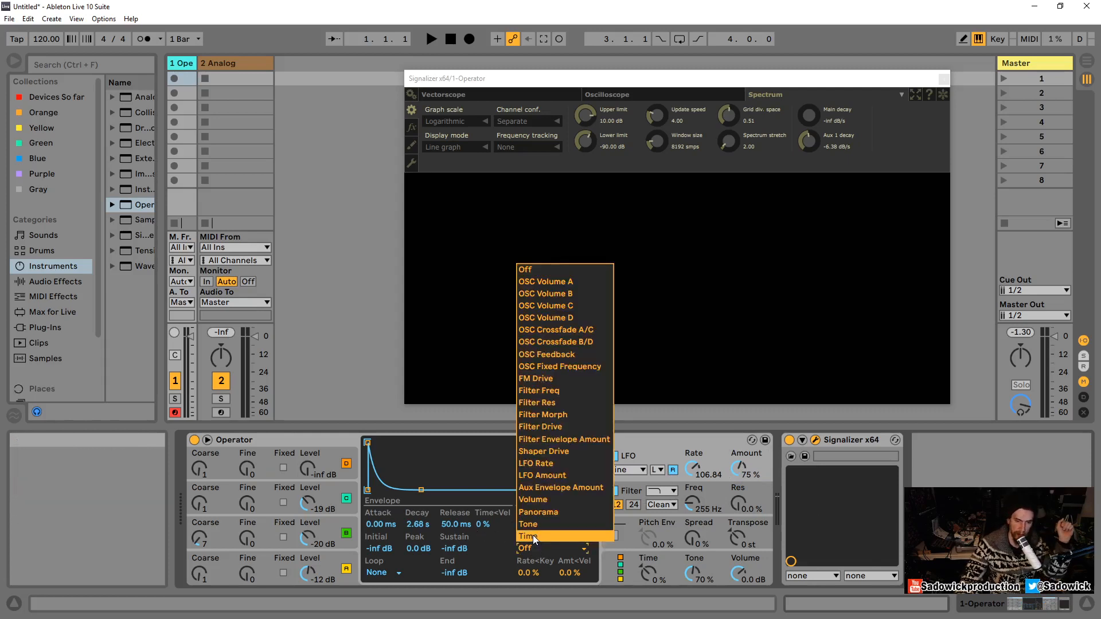
click(560, 292)
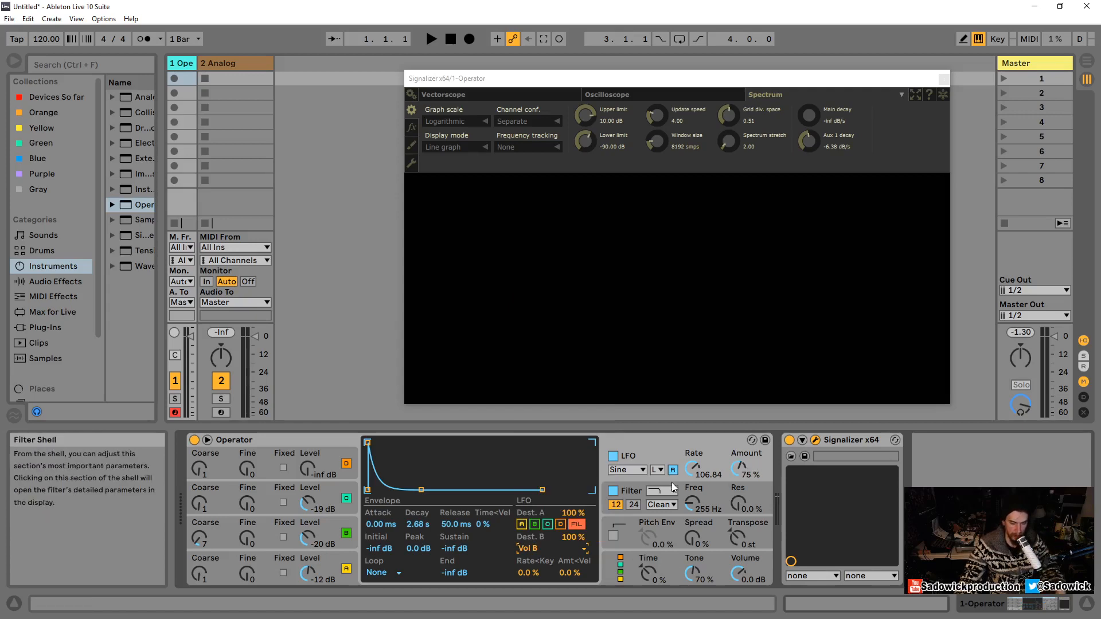
click(298, 436)
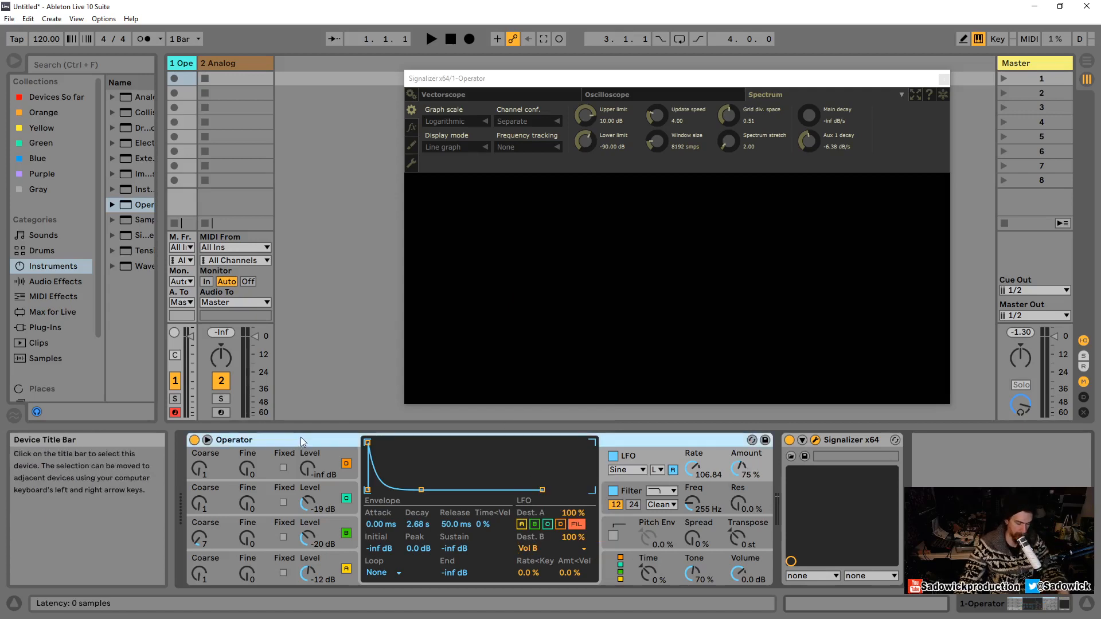
Turn off the filter and raise oscillator B's level to -13 dB
mouse_move(308, 538)
mouse_down()
mouse_move(308, 524)
mouse_move(308, 542)
mouse_up()
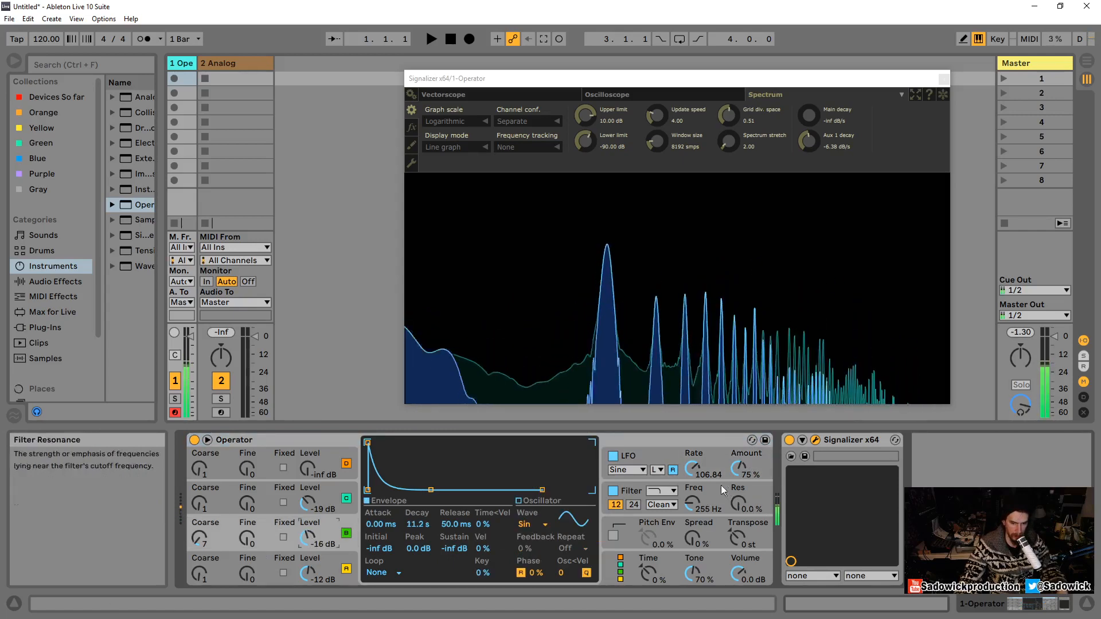
click(613, 491)
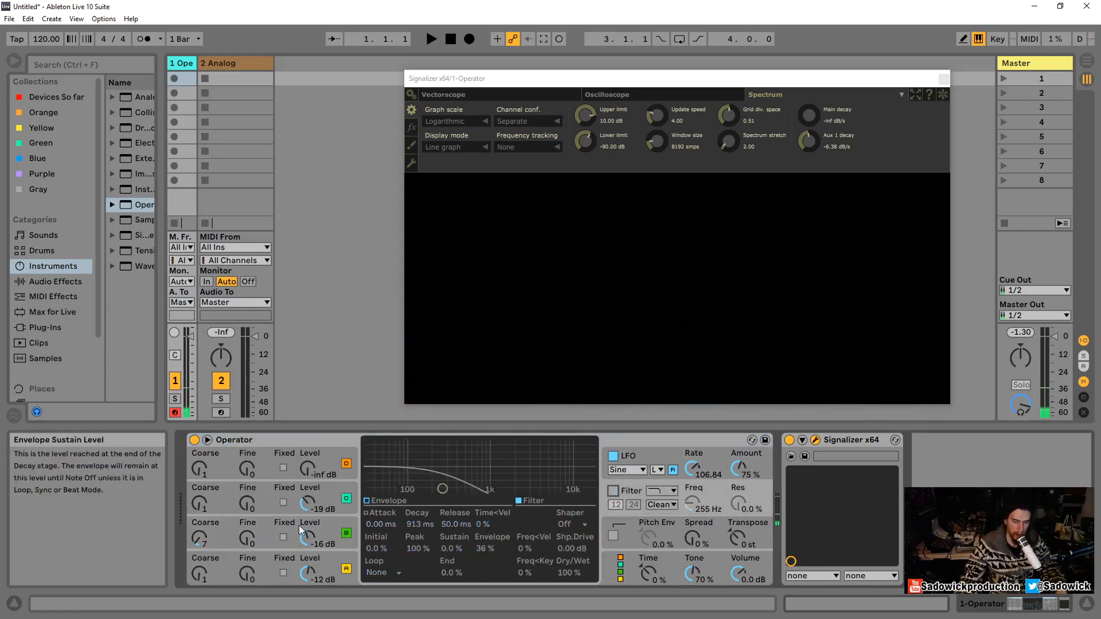
click(308, 537)
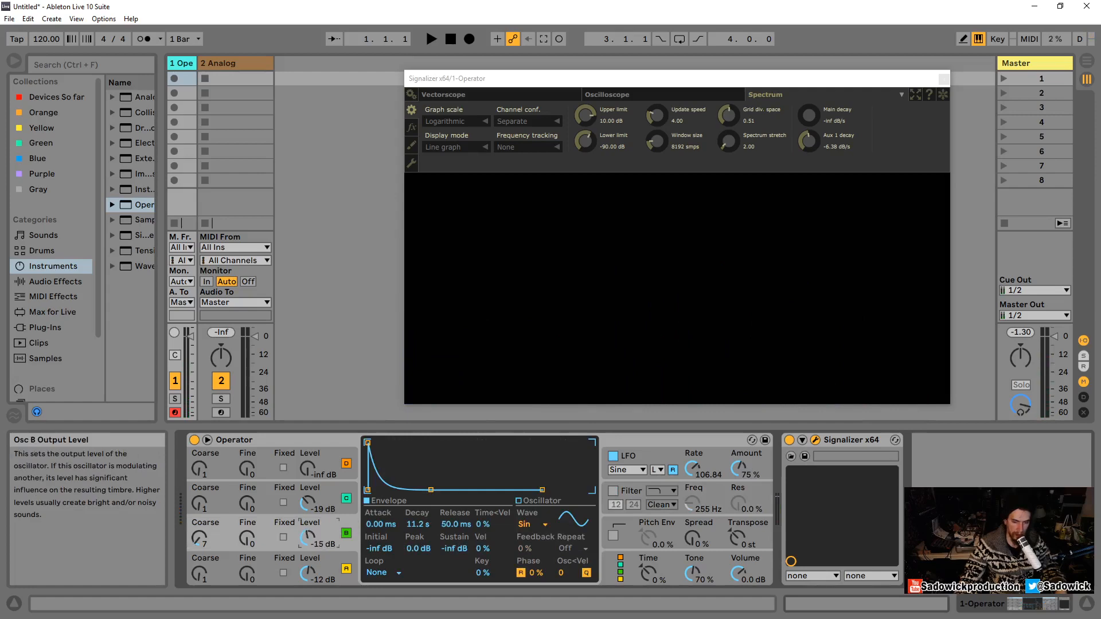
Lower the LFO's amount to 35% and set its destination B amount to -100%
click(741, 469)
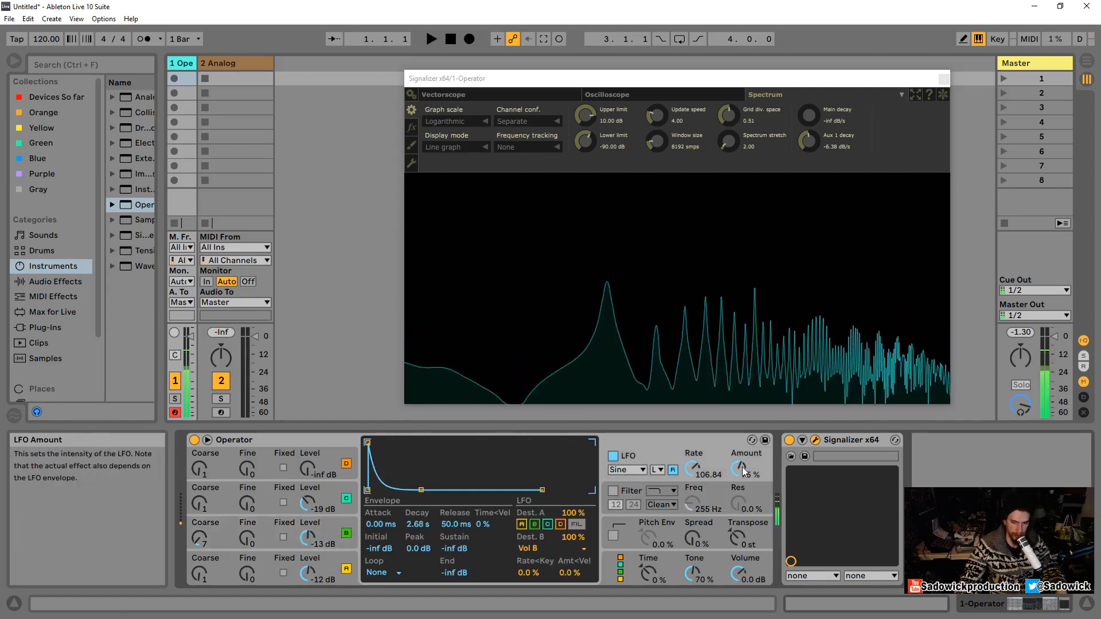
drag(742, 469, 741, 490)
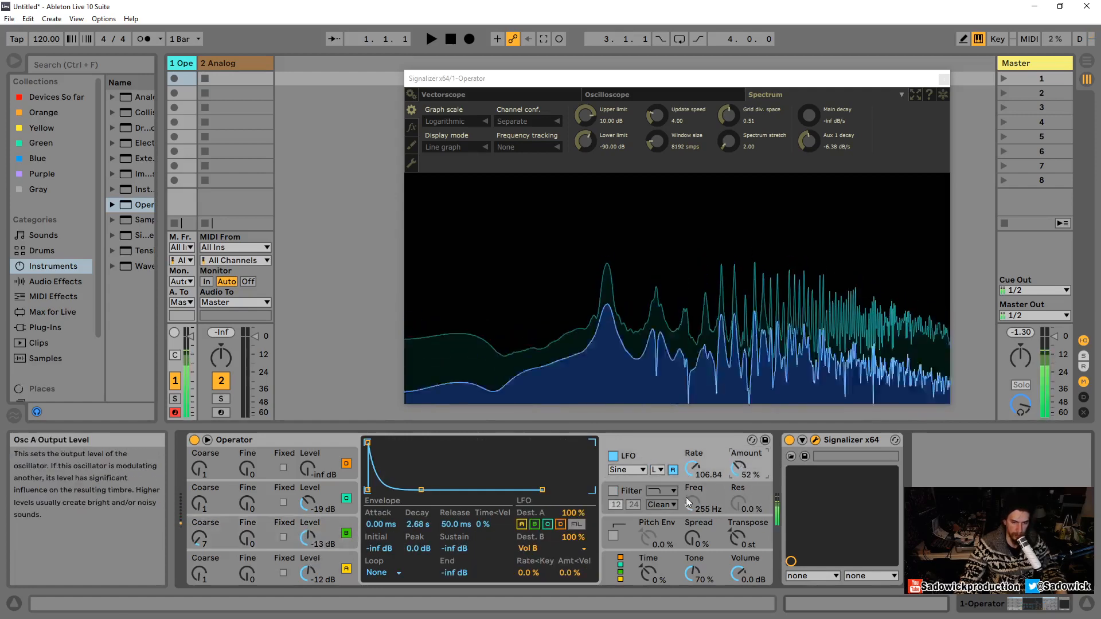
mouse_move(570, 539)
mouse_down()
mouse_move(571, 568)
mouse_move(570, 538)
mouse_up()
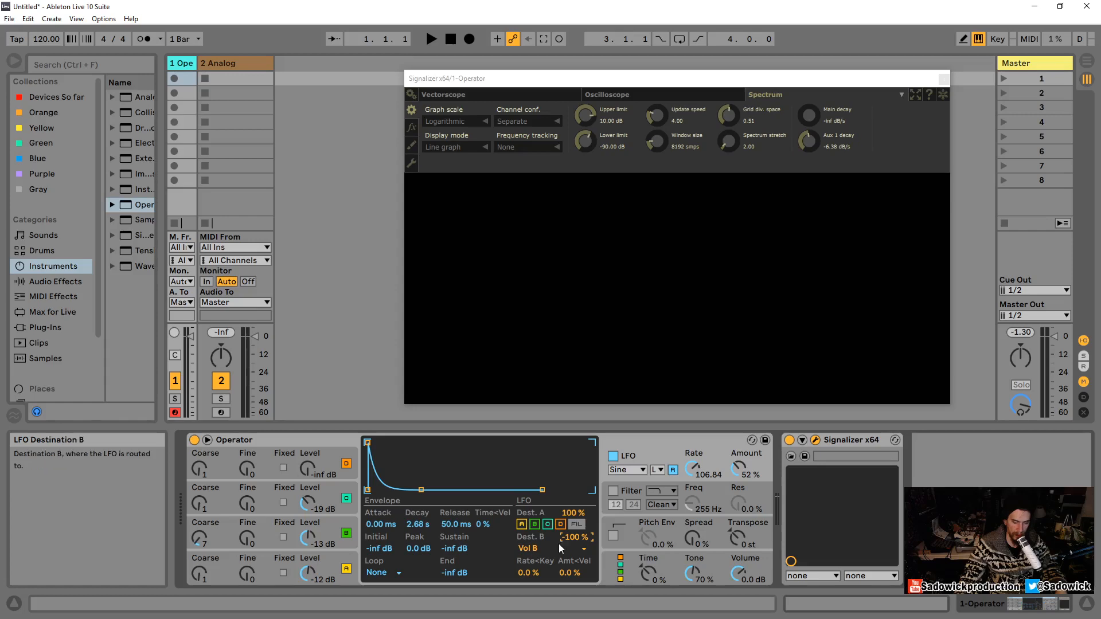
drag(739, 470, 739, 489)
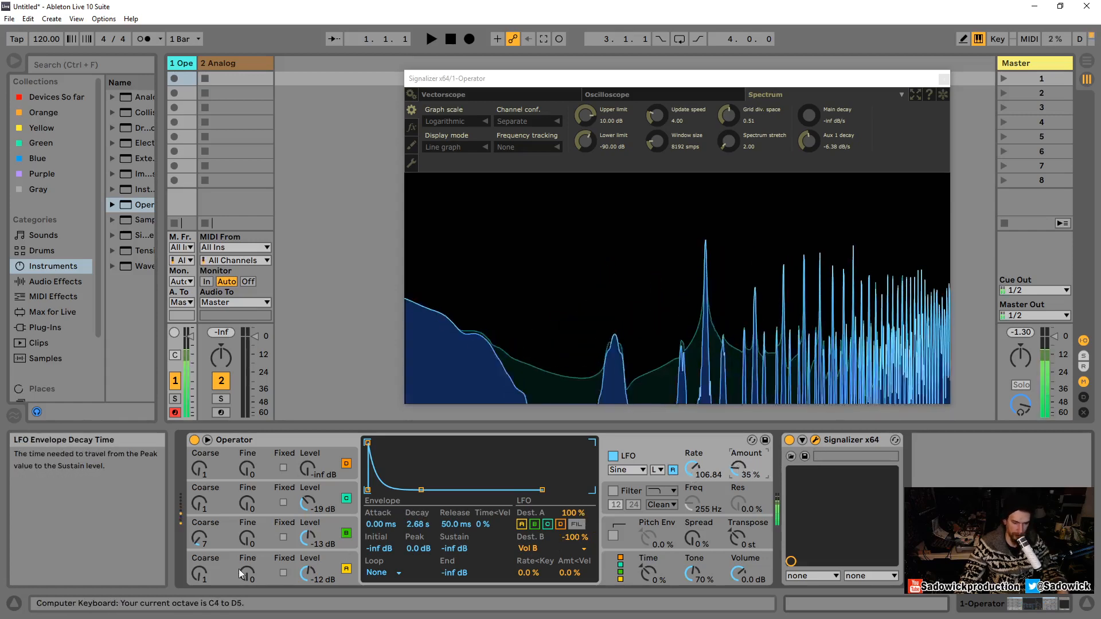
Set oscillator B's coarse frequency to 2 and lower the computer keyboard's octave to C1 to audition a low note
click(200, 539)
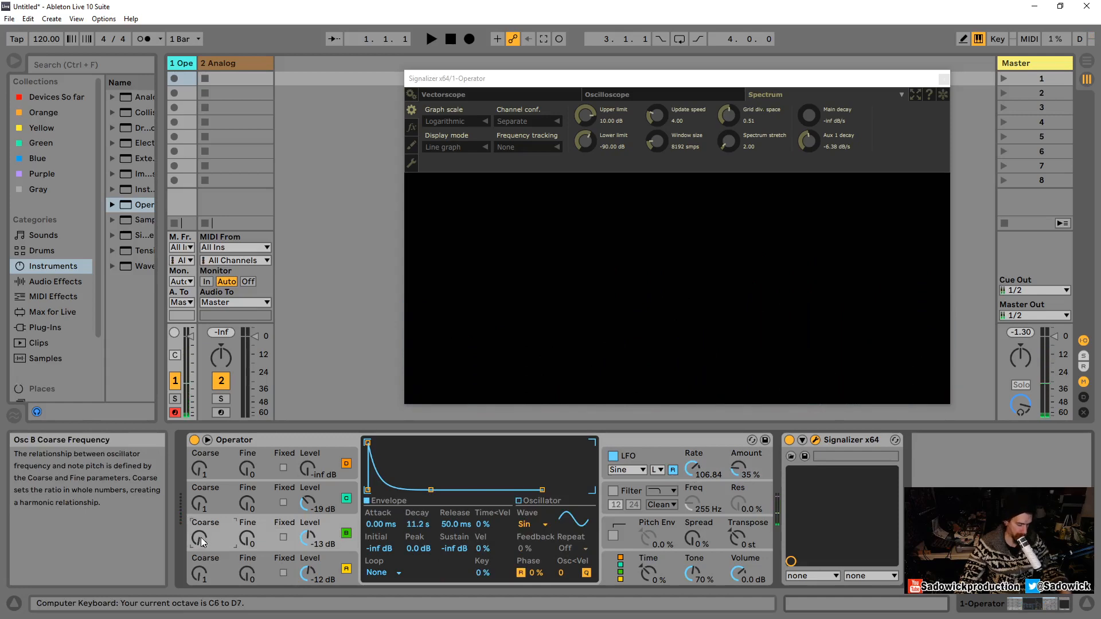
drag(200, 538, 202, 535)
key(z)
key(z)
key(z)
key(z)
key(z)
key(a)
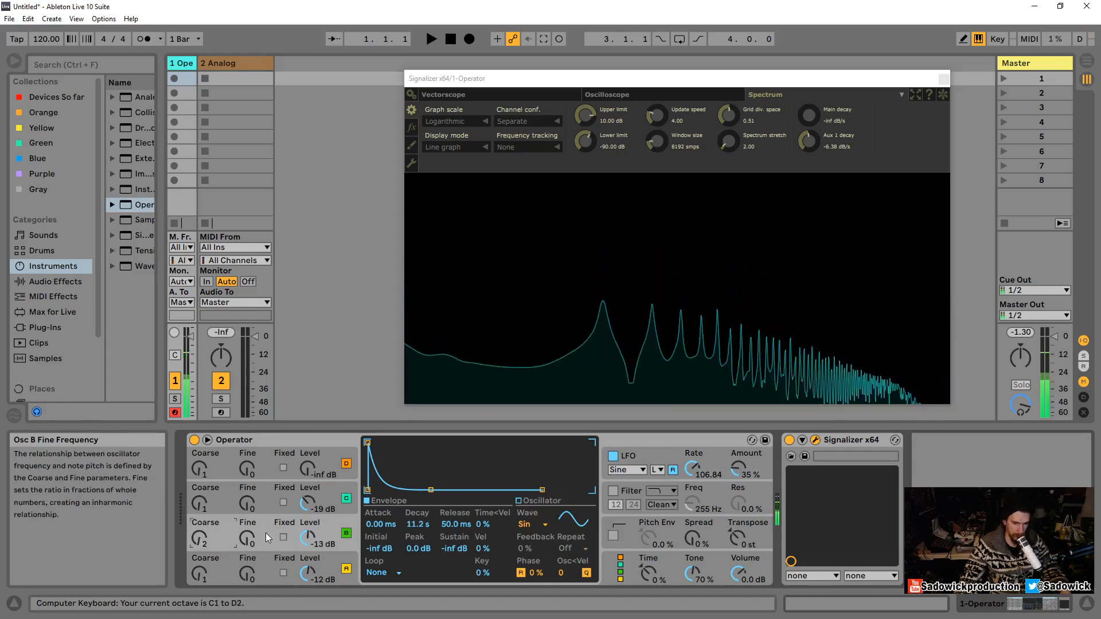
Lower the LFO's rate to 88.70 and turn the filter back on with its frequency at 639 Hz
drag(693, 468, 693, 480)
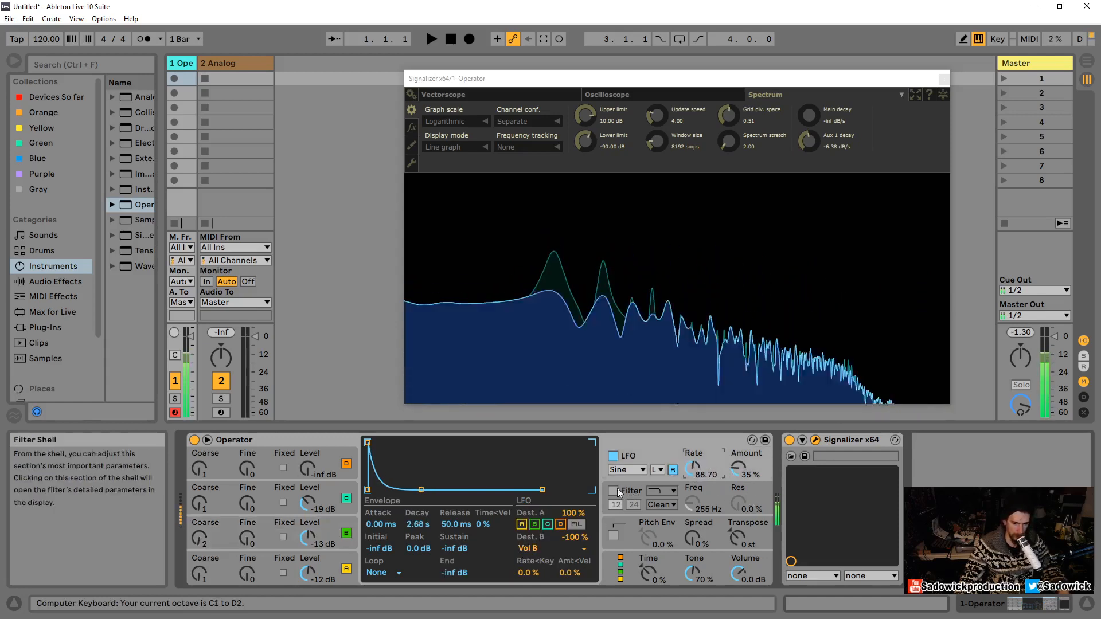
click(613, 491)
drag(441, 489, 474, 488)
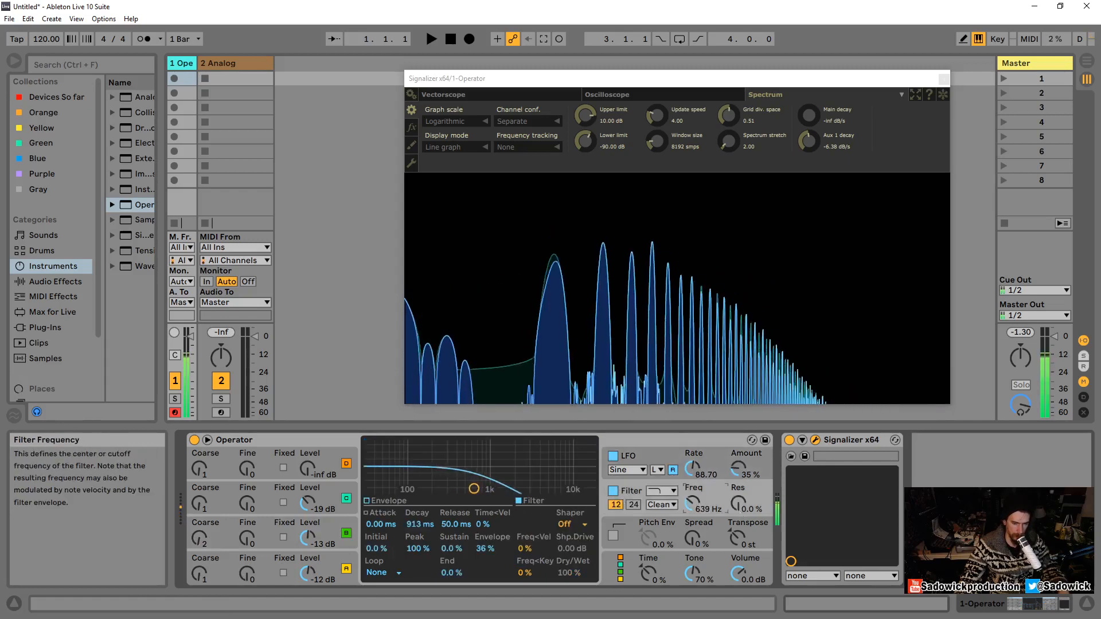
Give the filter a 24 dB slope with frequency 708 Hz, and shorten its envelope decay to 106 ms
click(633, 505)
key(a)
drag(692, 502, 693, 500)
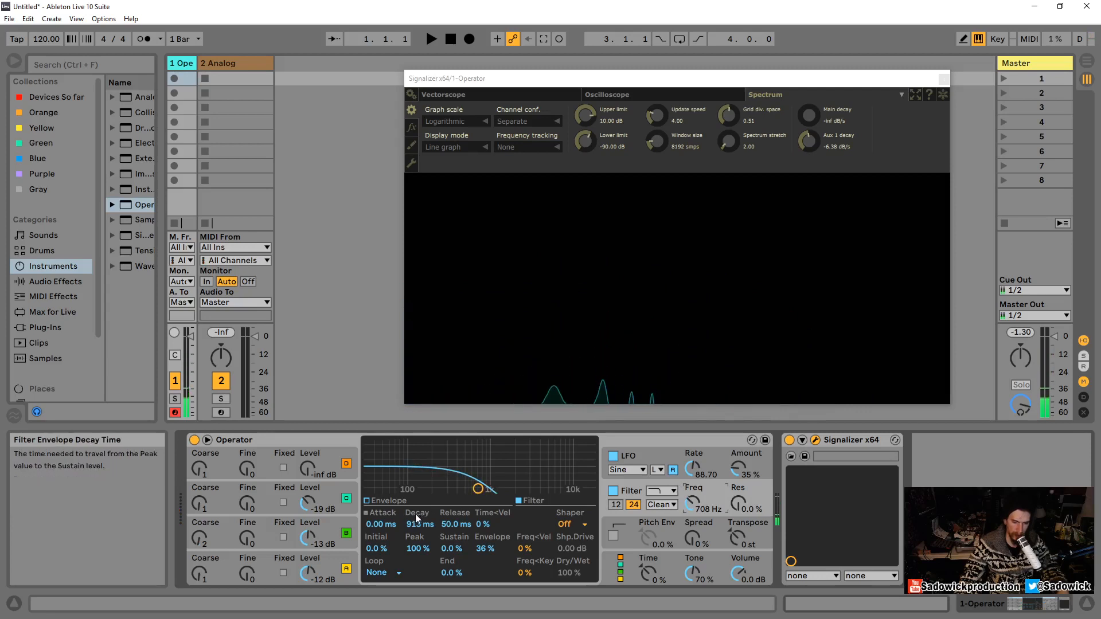
click(367, 501)
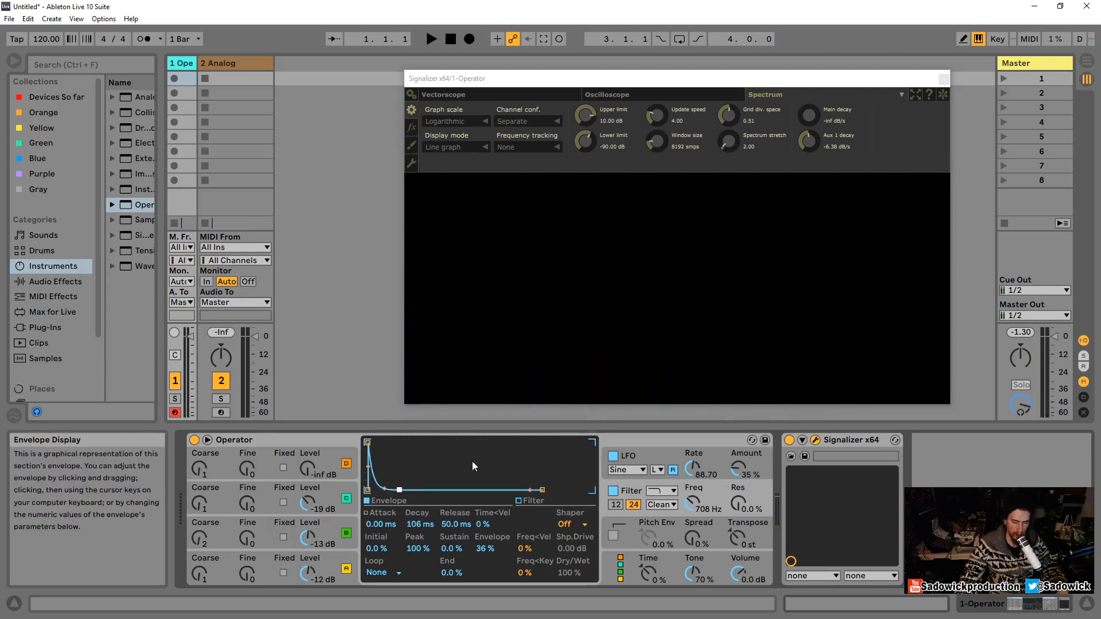
Set the LFO's destination amounts to 84% for A and -22% for B, its Amt<Vel to 30% and its Rate<Key to 5.5%
click(672, 452)
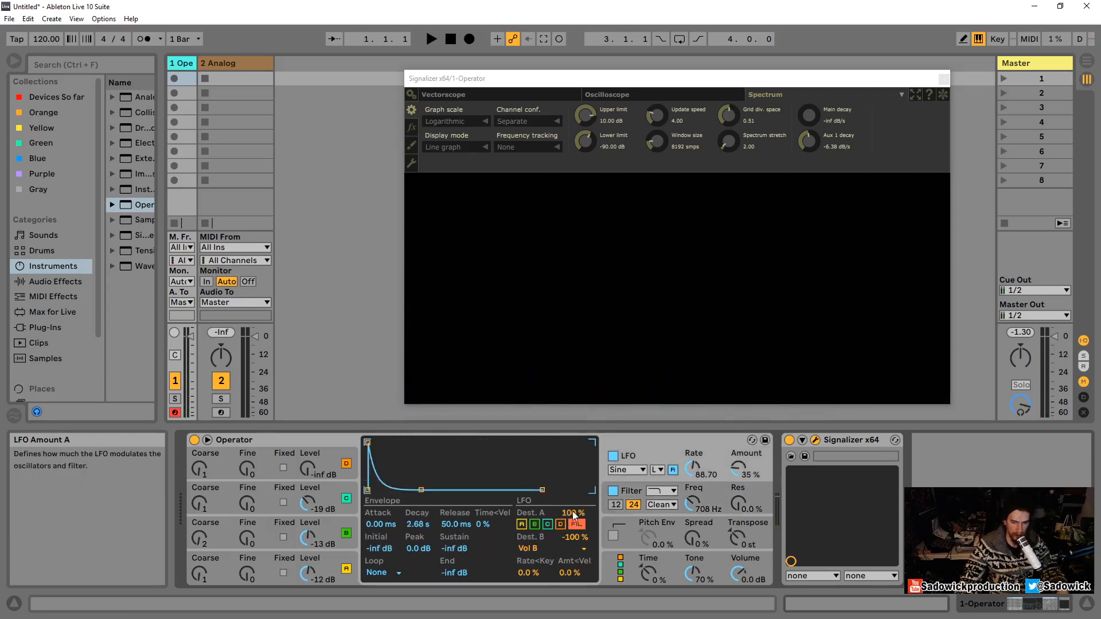
drag(572, 539, 572, 535)
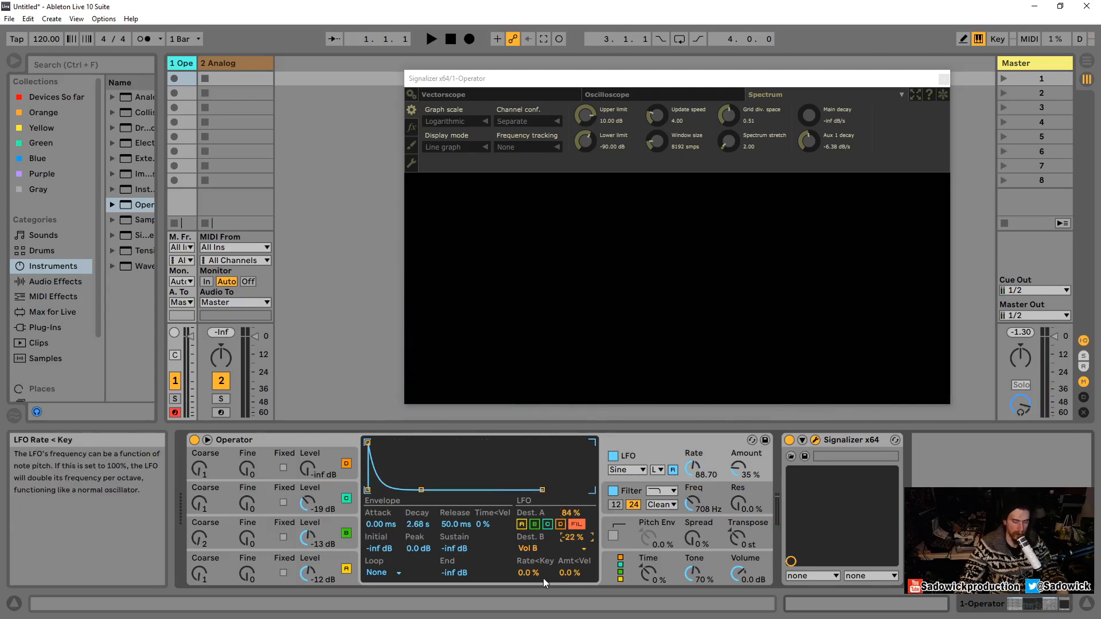
drag(569, 573, 569, 565)
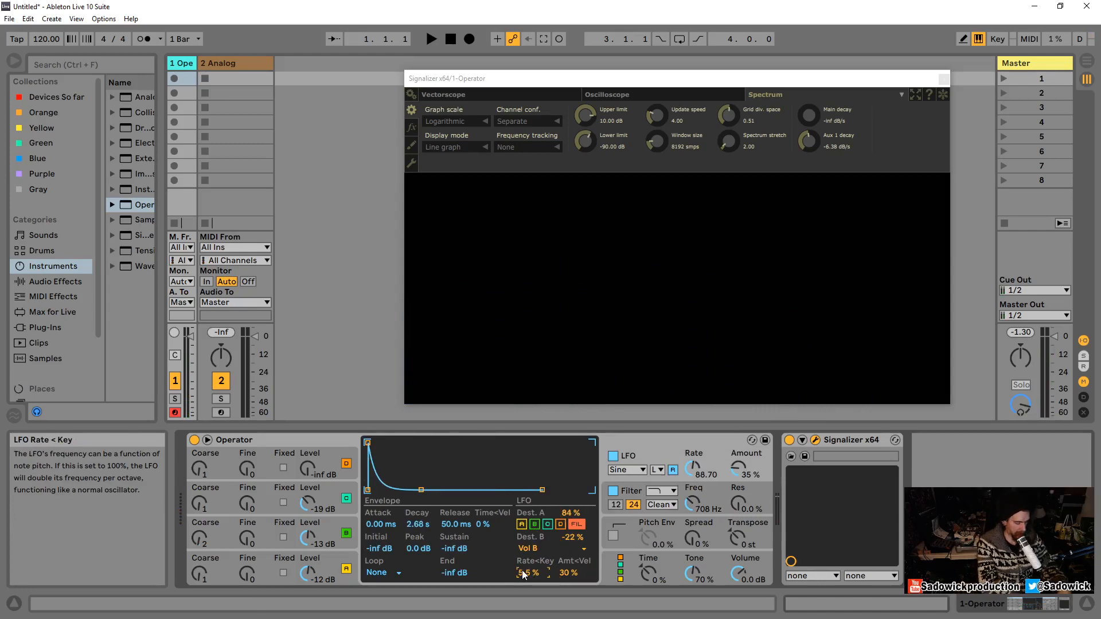
key(z)
key(g)
key(s)
key(z)
key(z)
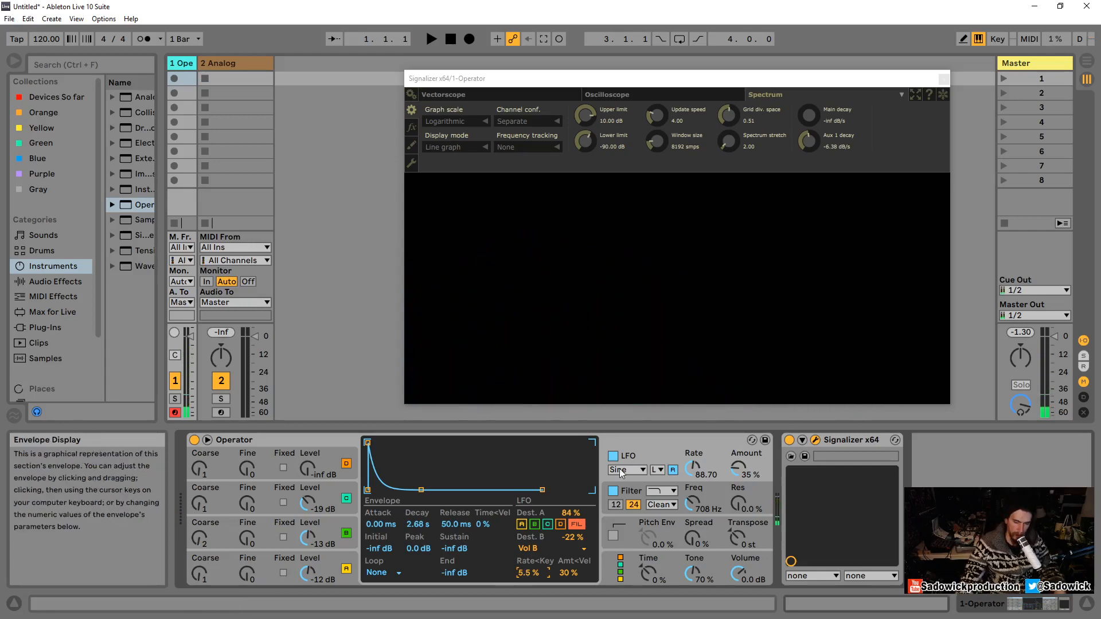
Look over the filter's detailed parameters and the pitch section's parameters, and play low notes
click(714, 489)
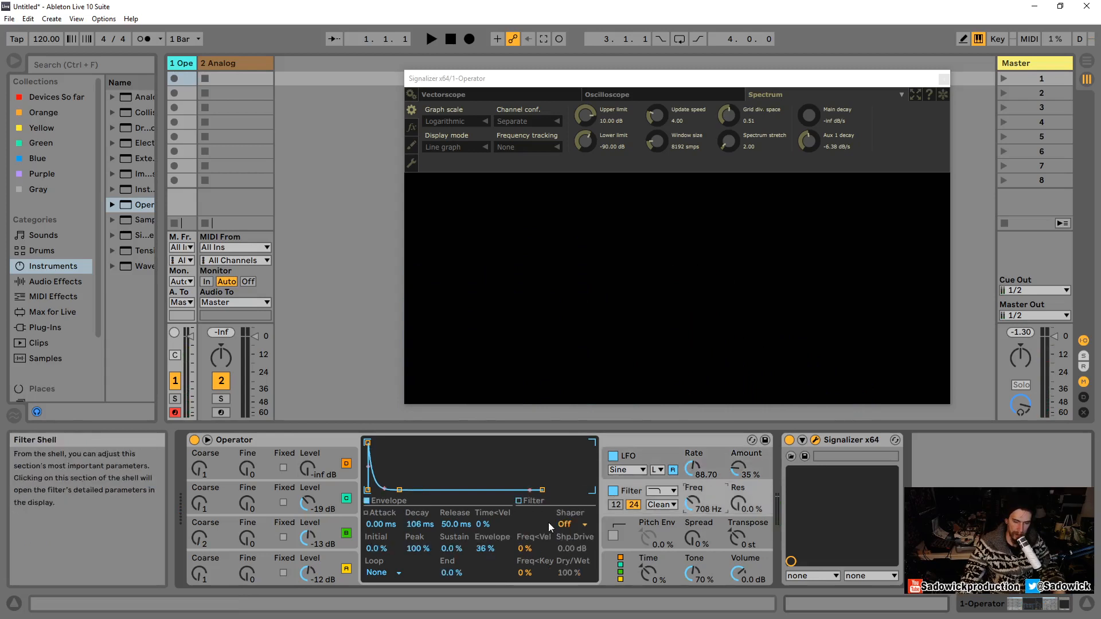
click(666, 526)
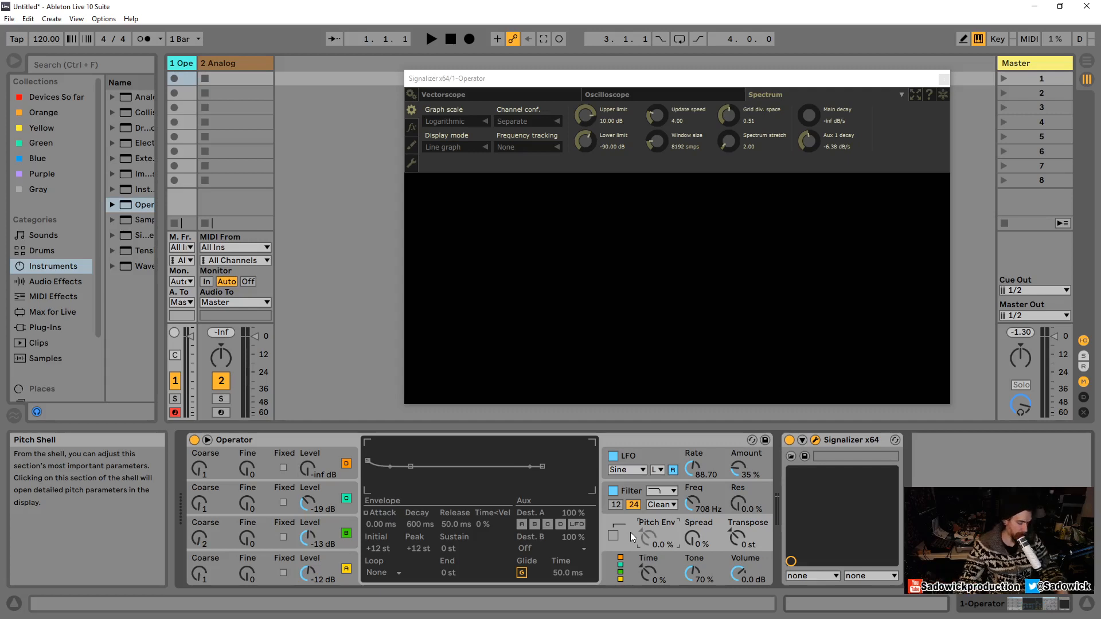
key(z)
key(a)
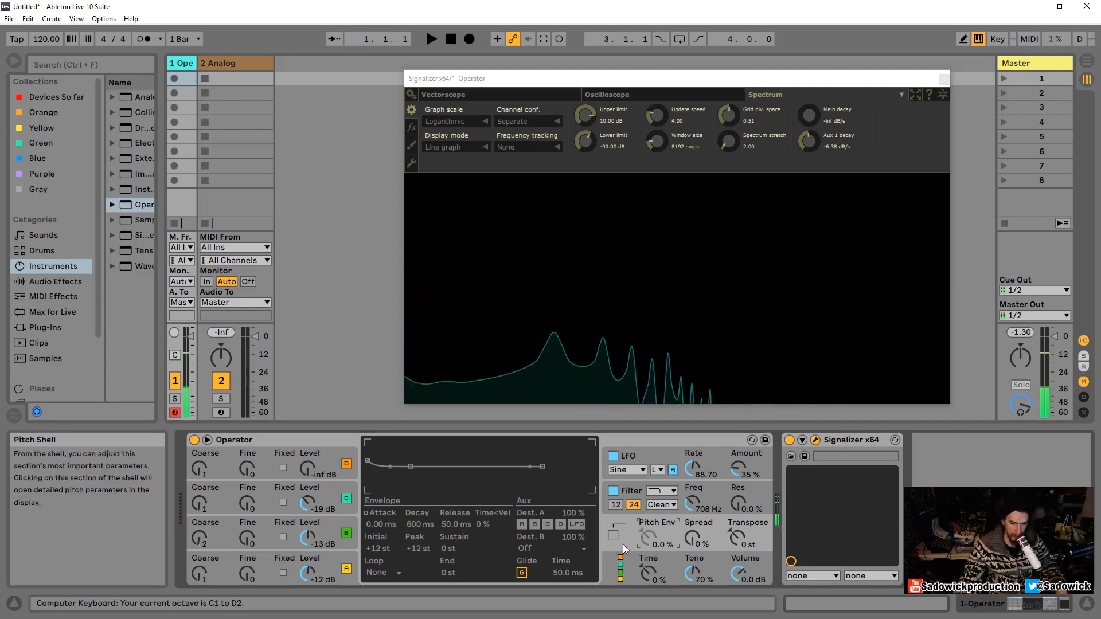
Turn on the pitch envelope for oscillator A only, with its peak at +48 st and its amount at 70%
click(613, 535)
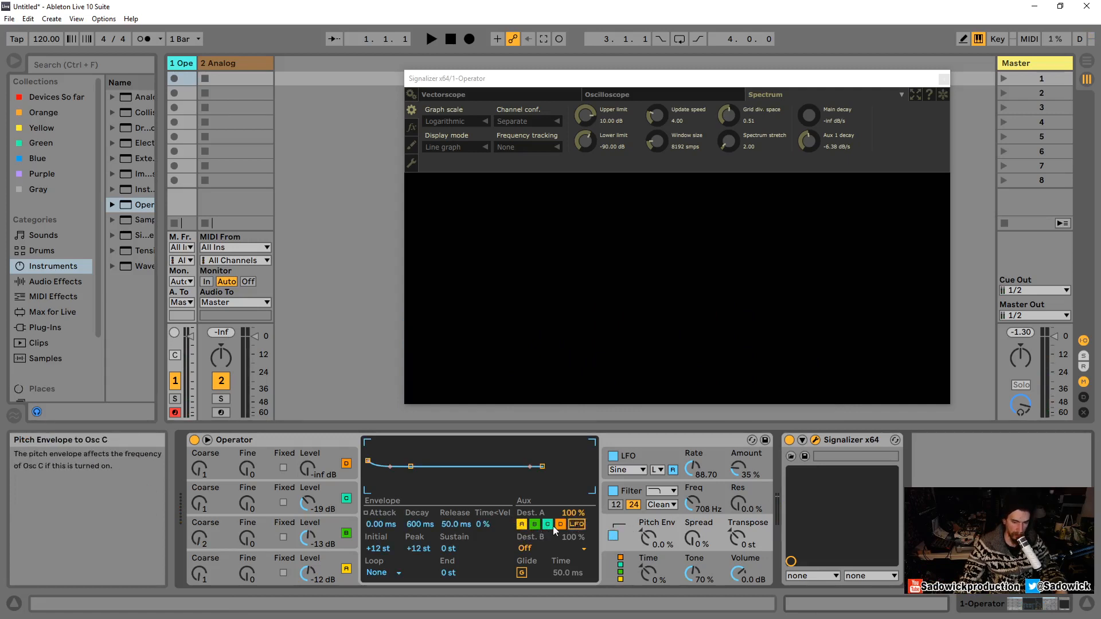
click(536, 524)
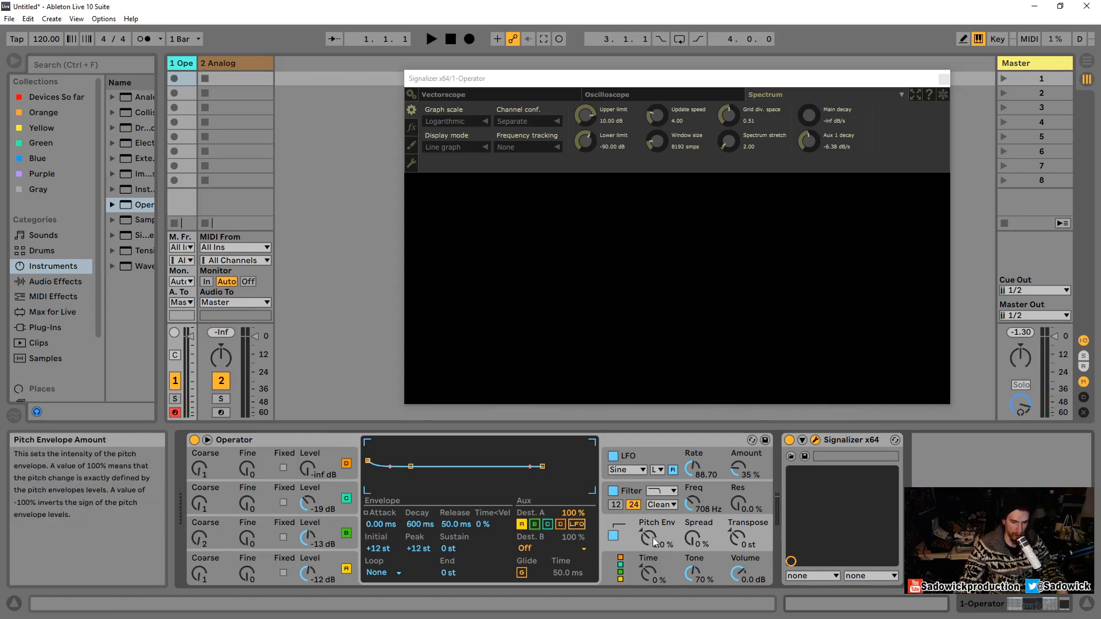
drag(368, 461, 368, 443)
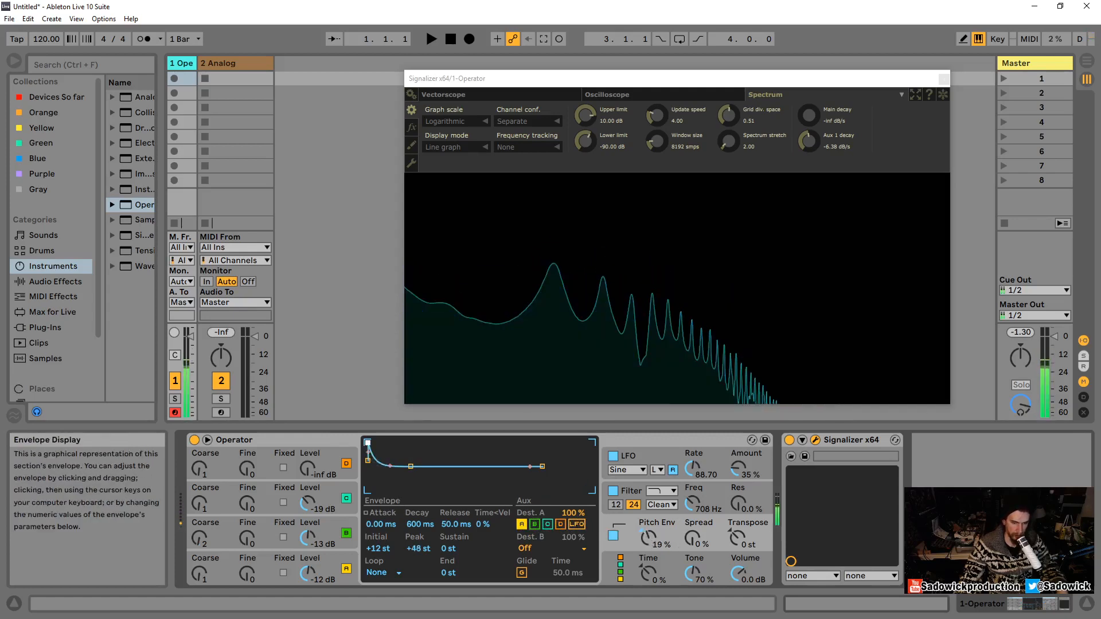
drag(648, 538, 648, 531)
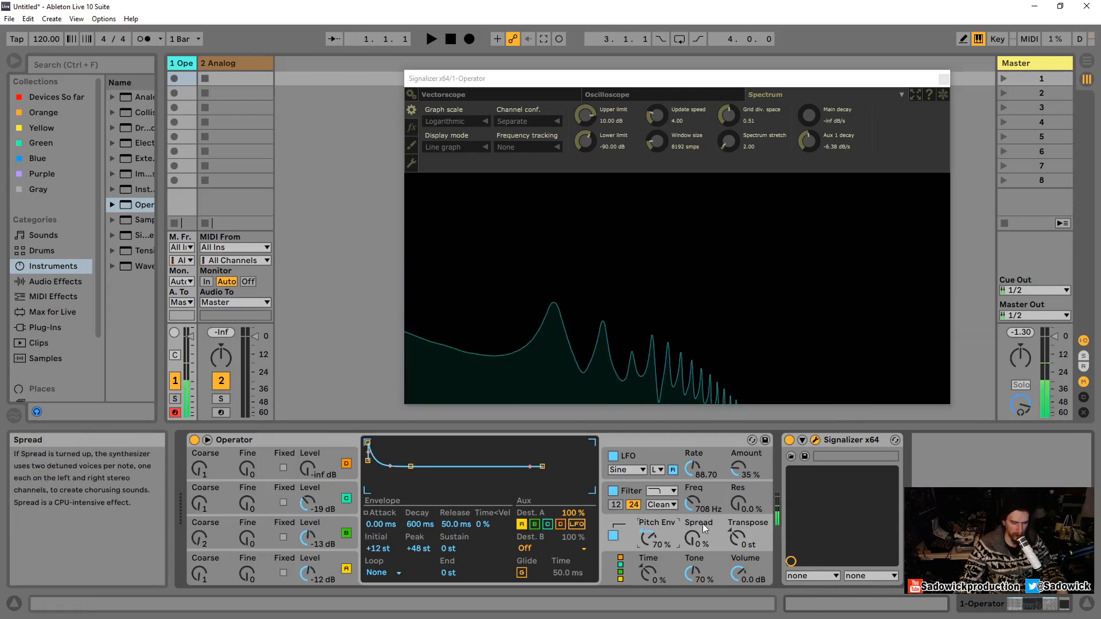
Route the pitch envelope to oscillators B and C as well, and lower its amount to 27%
click(533, 525)
click(547, 525)
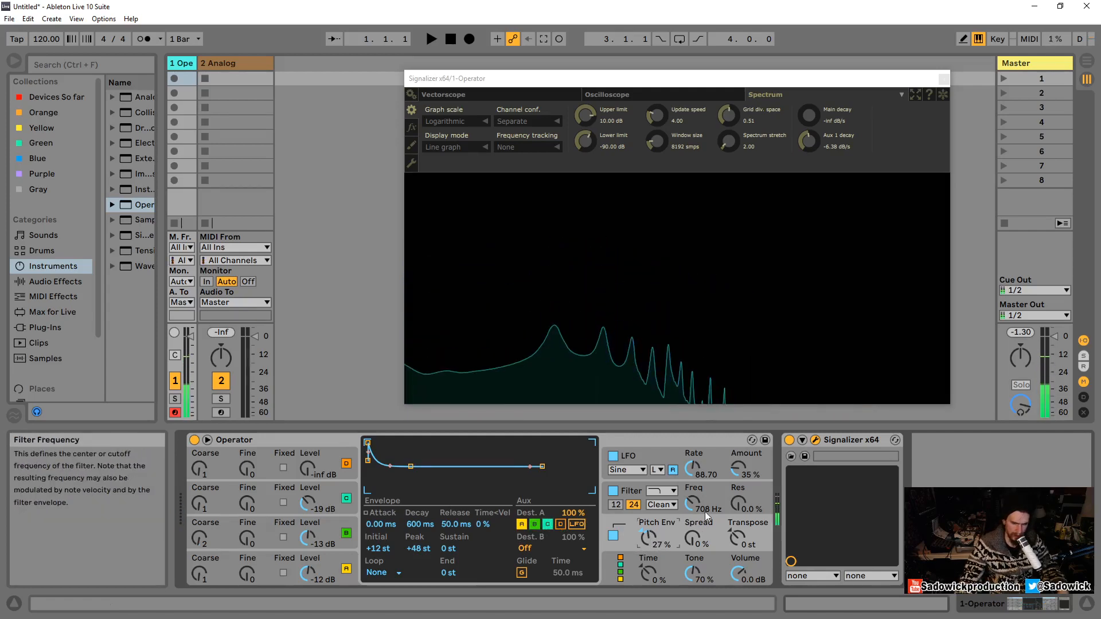
Raise the filter's frequency to 1.43 kHz and shorten its envelope decay to 9.70 ms
drag(704, 511, 723, 500)
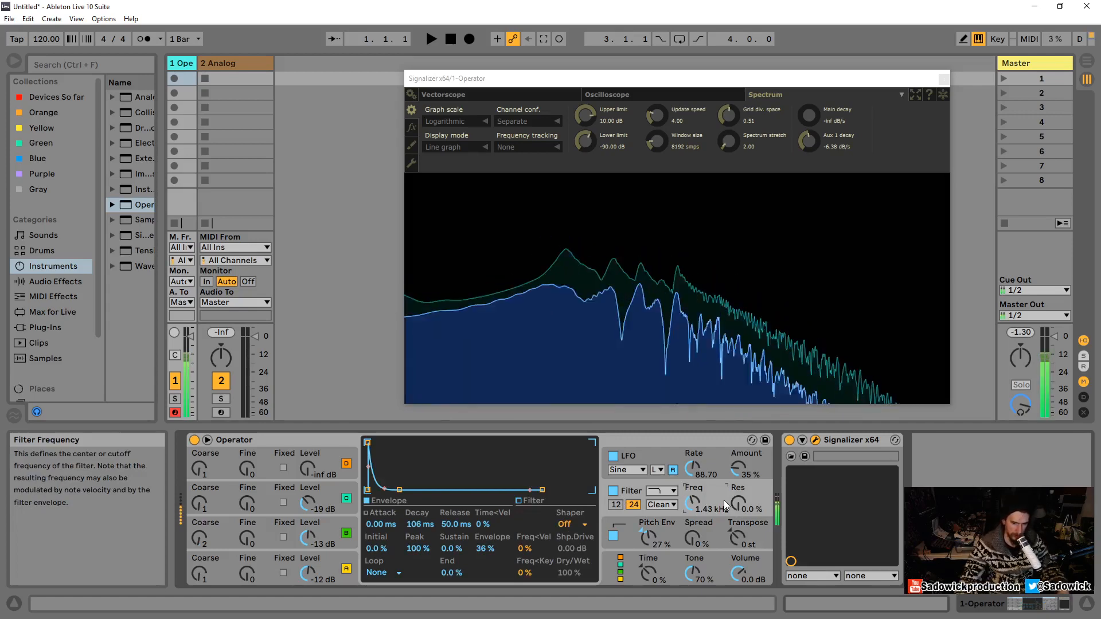
drag(399, 490, 385, 490)
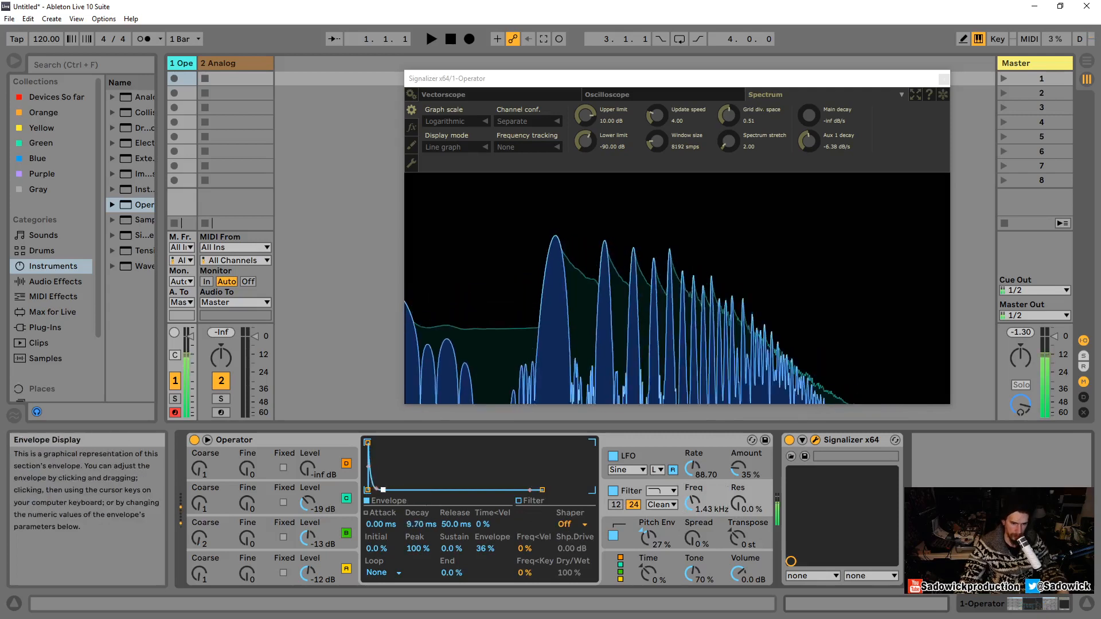
Raise the pitch envelope's amount to 65%, shorten its decay to 83.5 ms and reset its sustain to 0 st
drag(649, 539, 648, 516)
key(z)
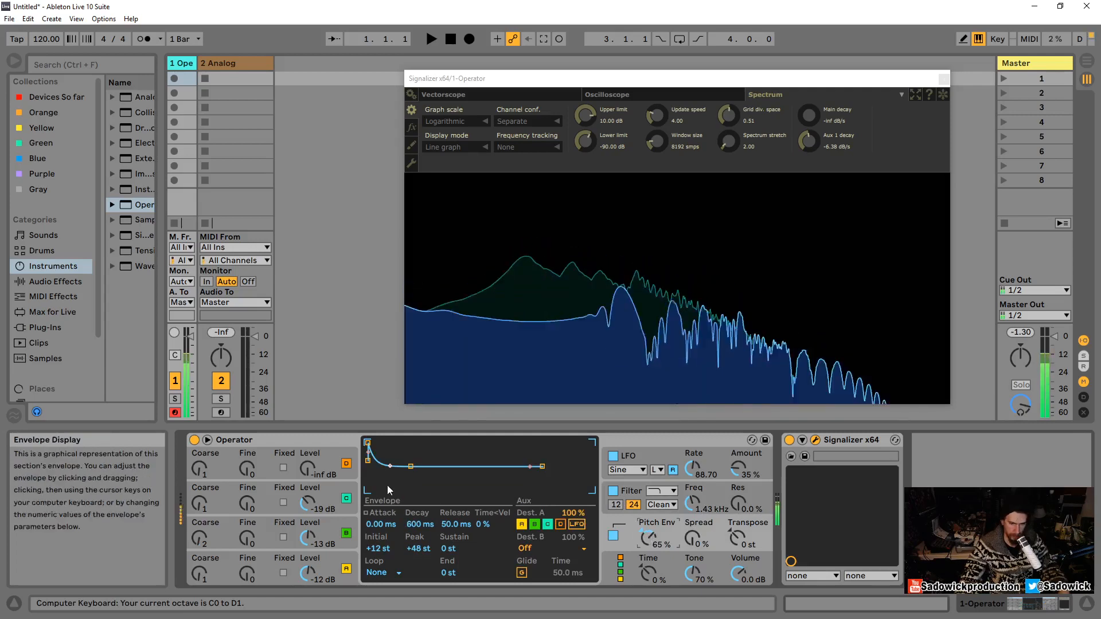
drag(411, 466, 385, 466)
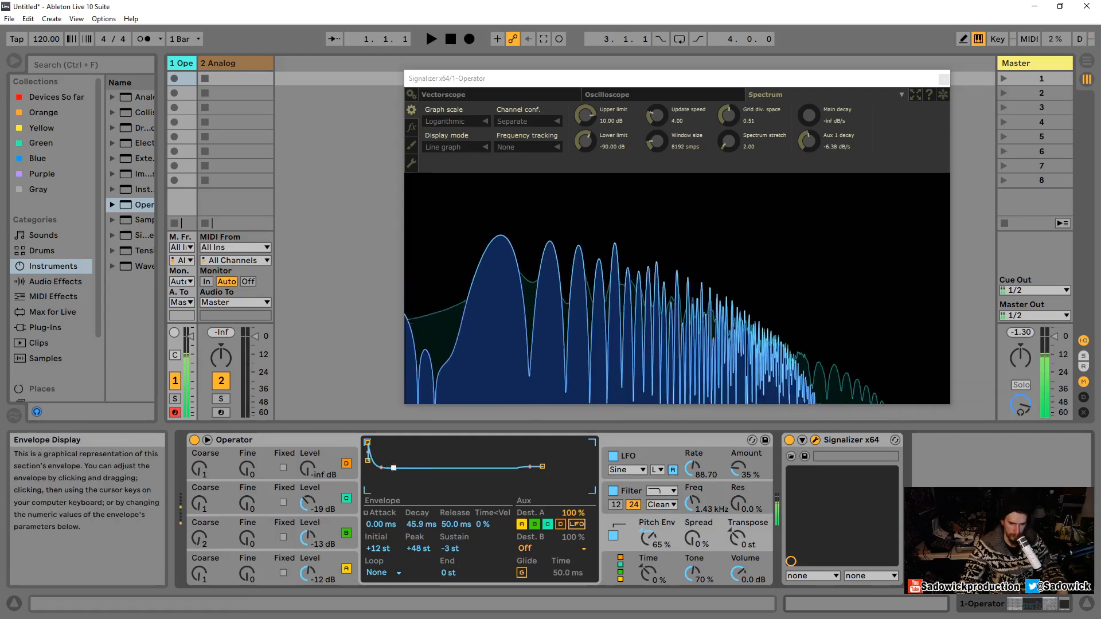
drag(394, 468, 395, 458)
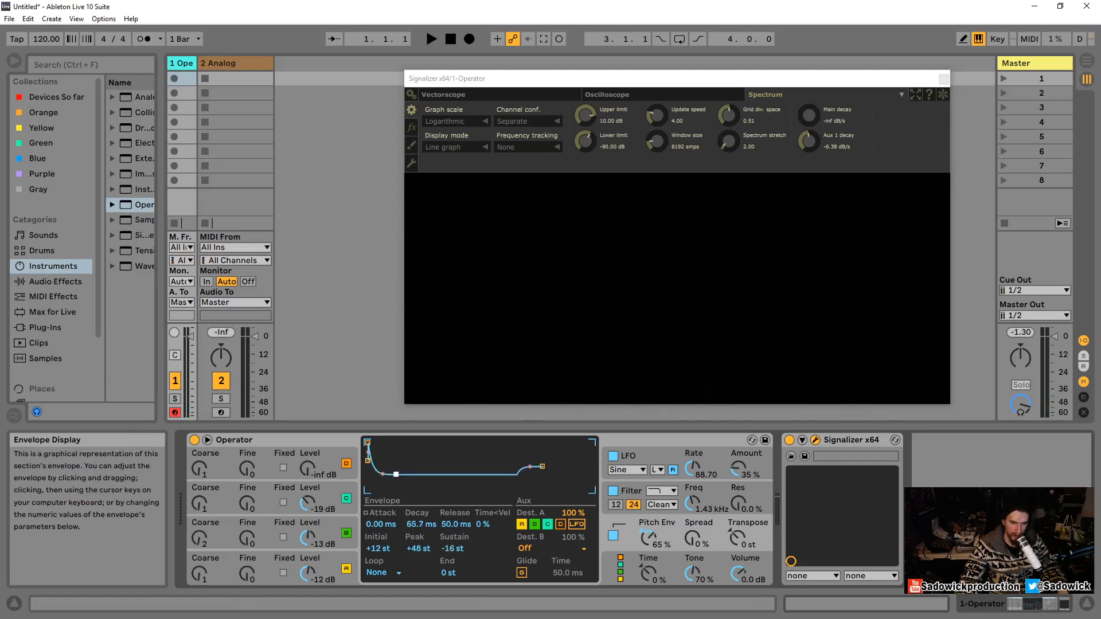
click(452, 550)
key(Delete)
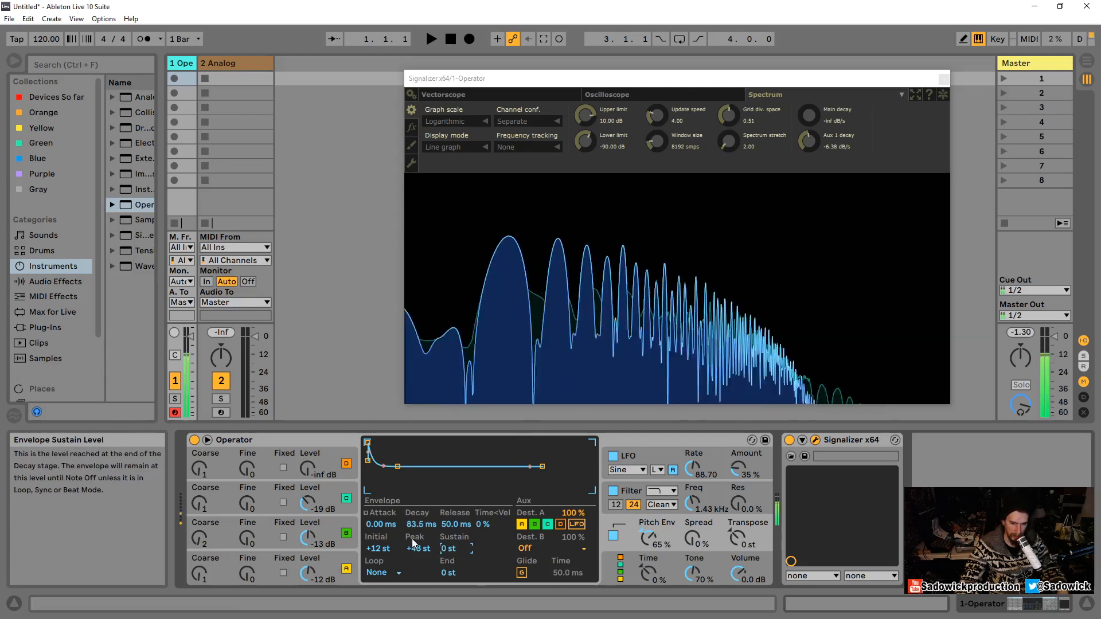
Bend the pitch envelope's decay slope to -93% and set its decay time to 52.1 ms
mouse_move(418, 525)
mouse_down()
mouse_move(420, 494)
mouse_move(418, 509)
mouse_up()
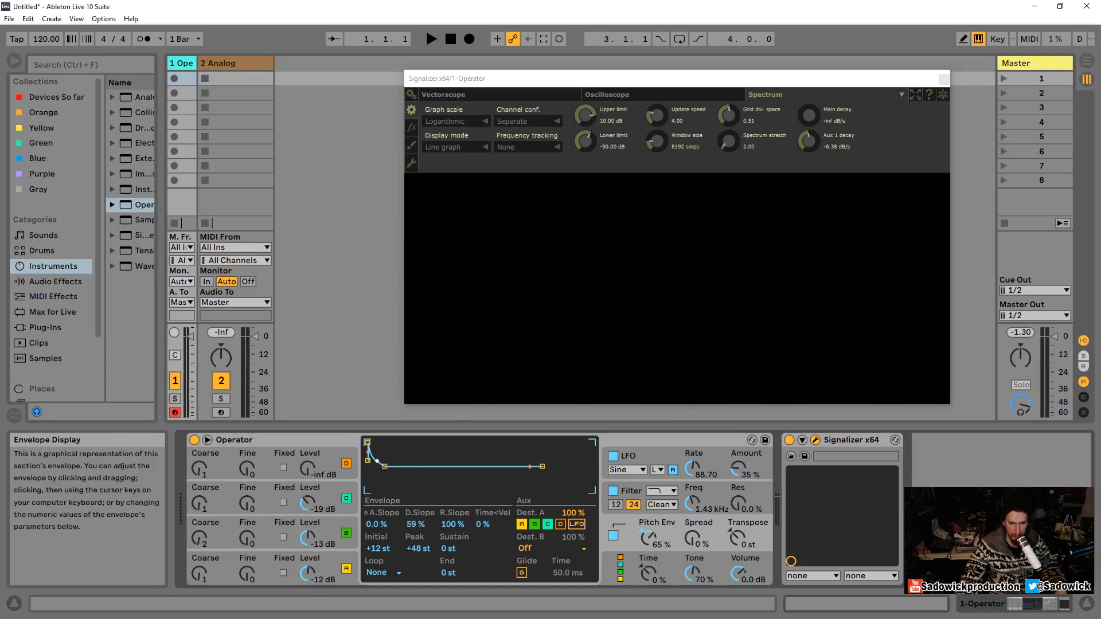
drag(377, 461, 377, 445)
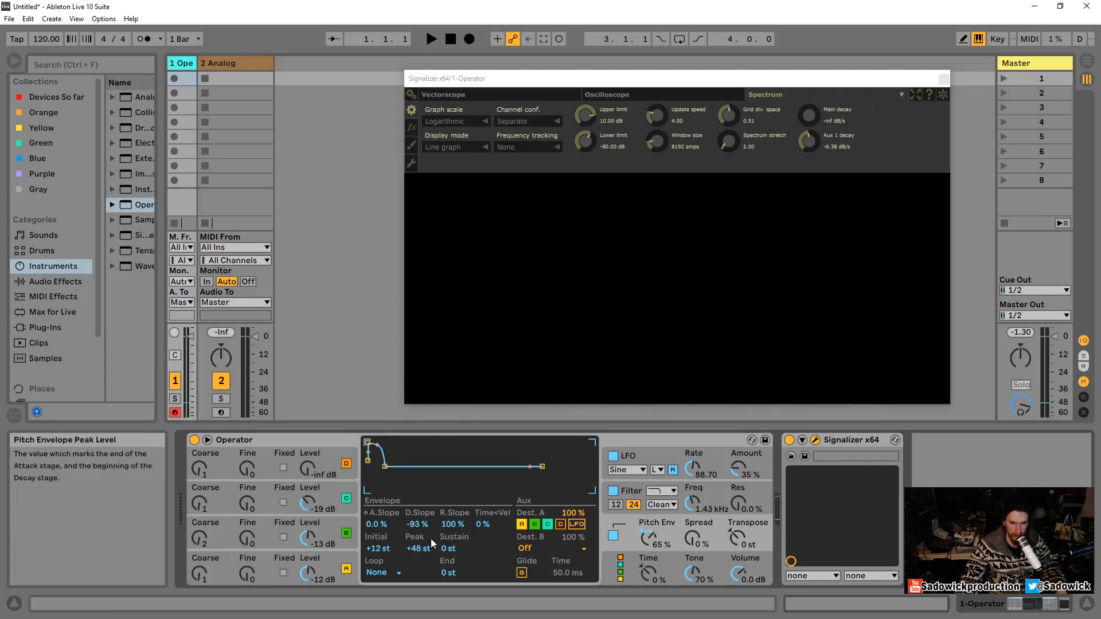
drag(414, 550, 414, 554)
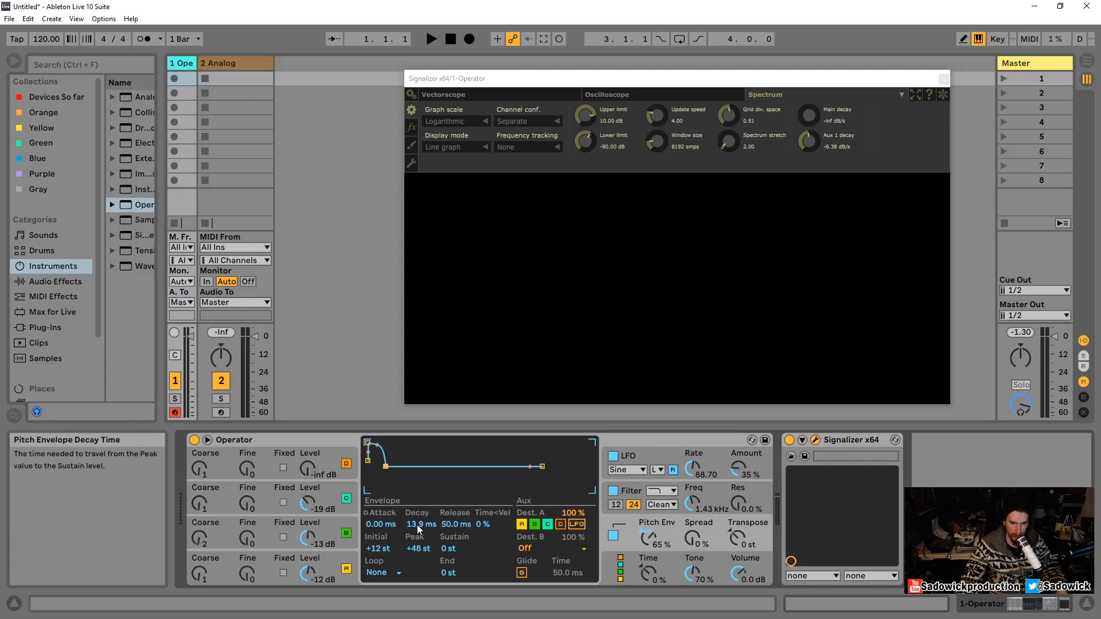
mouse_move(418, 524)
mouse_down()
mouse_move(418, 508)
mouse_move(418, 524)
mouse_up()
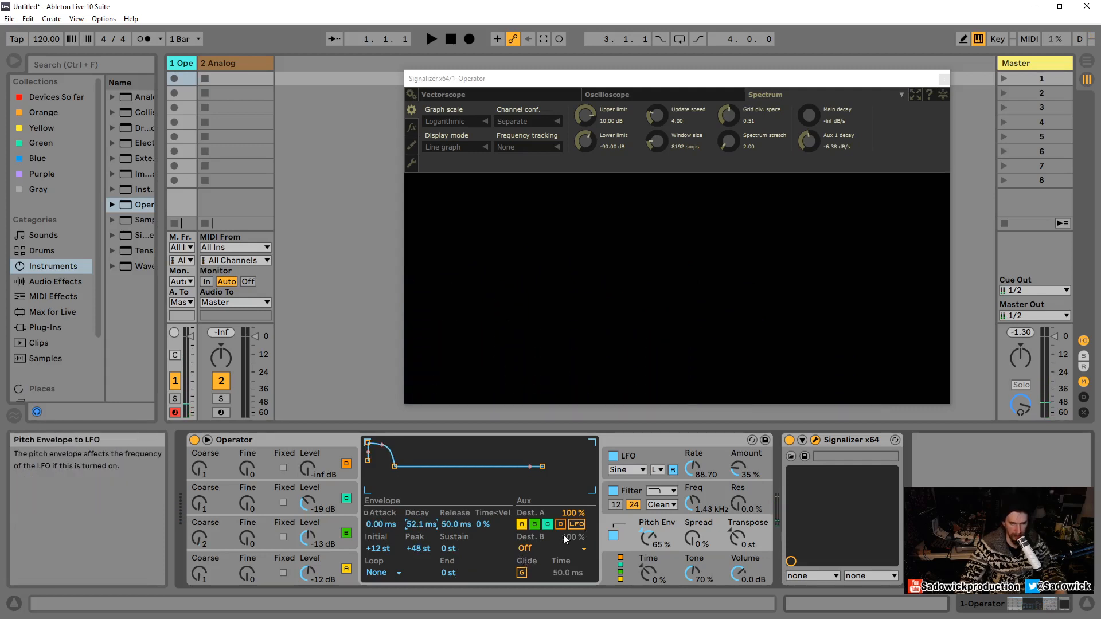
Route the pitch envelope only to the LFO, and raise the LFO's rate to 101.80 and its amount to 68%
click(522, 525)
click(533, 525)
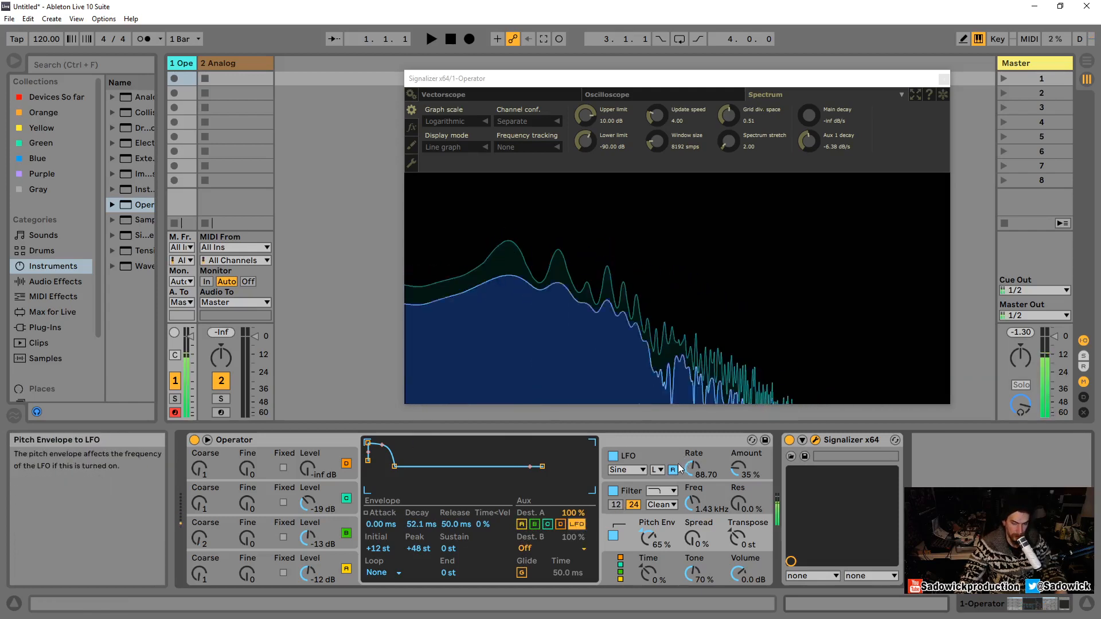
drag(692, 468, 739, 455)
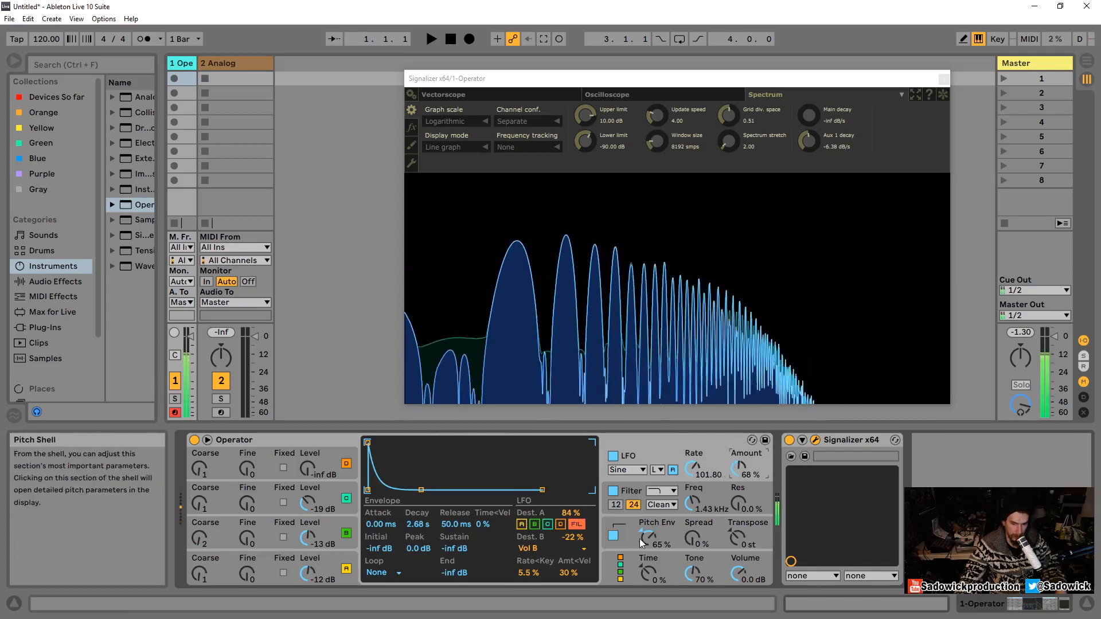
Try pitch envelope amounts of -76% and 100% with a 60.0 s decay and -39 st sustain, and settle the amount at 57%
drag(642, 543, 642, 596)
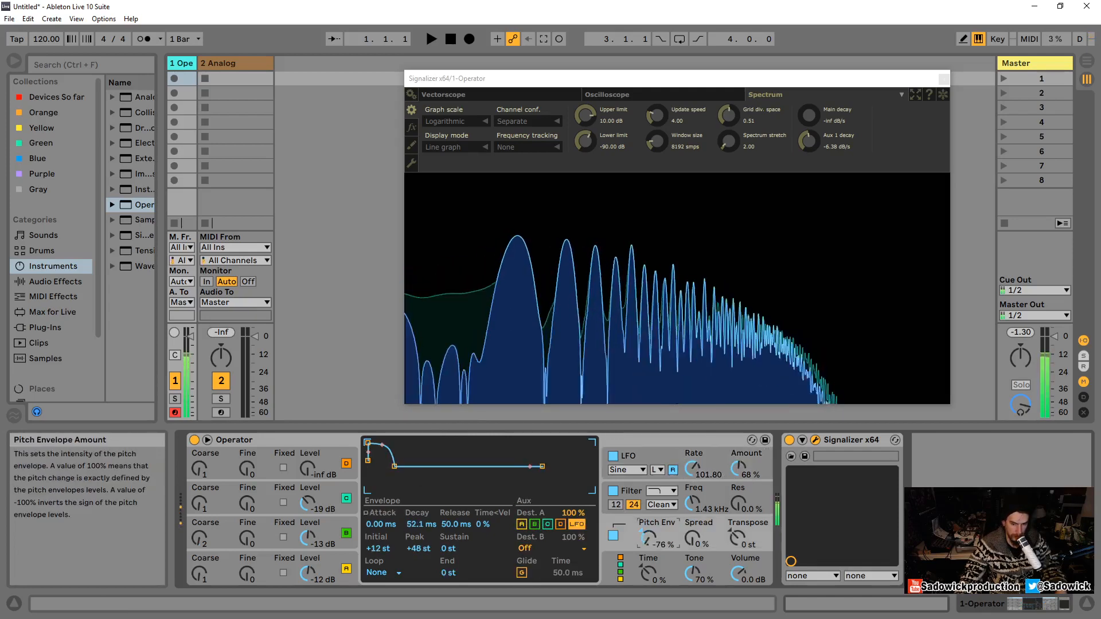
drag(645, 539, 645, 473)
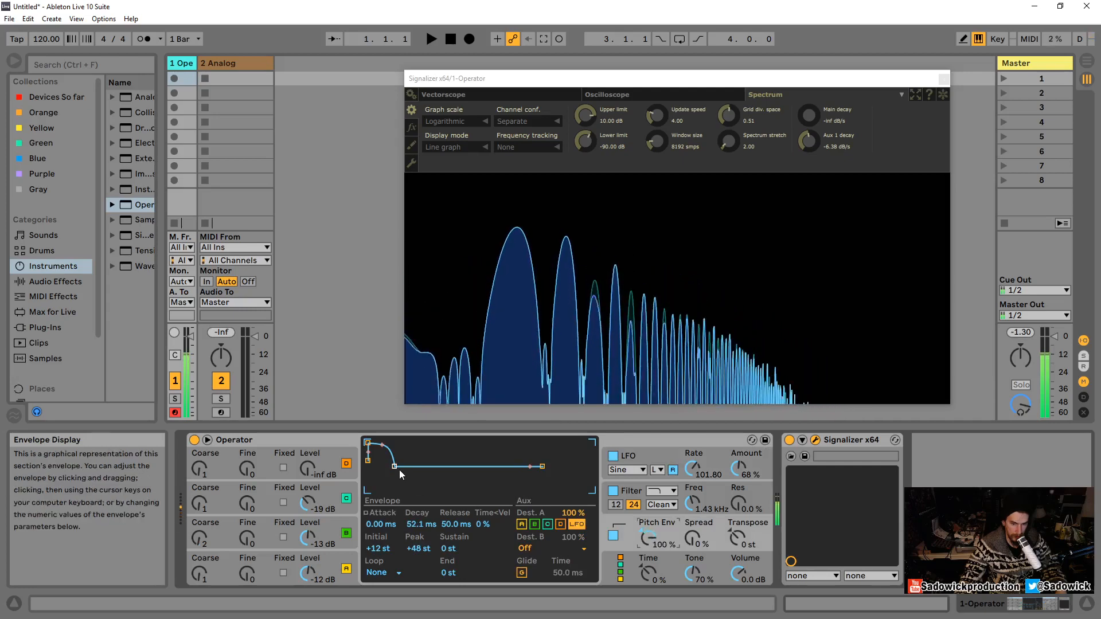
drag(395, 468, 442, 486)
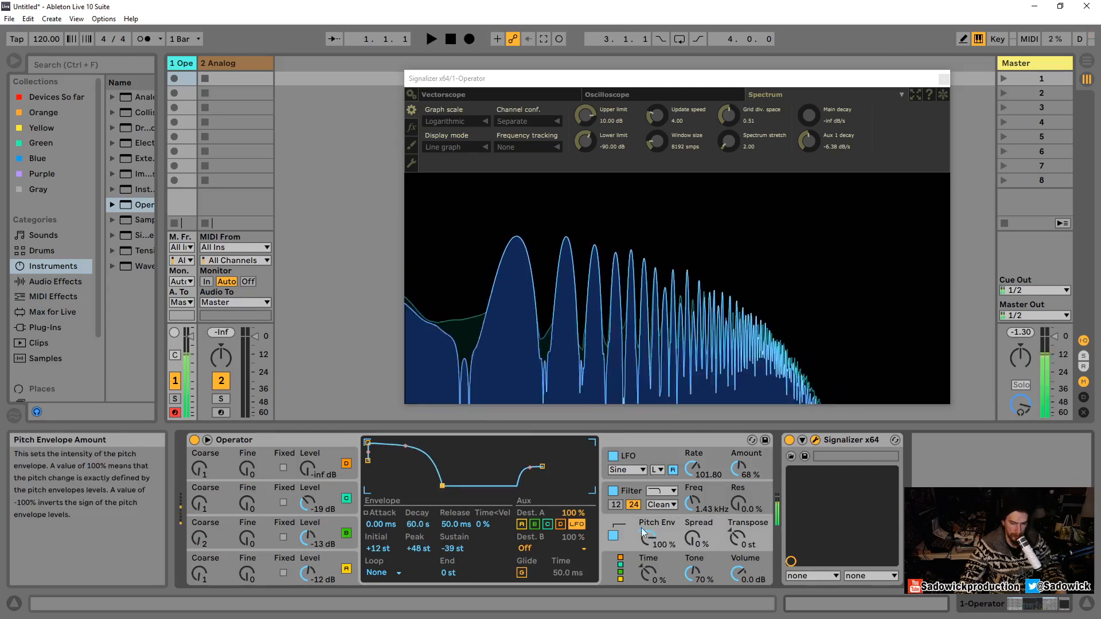
drag(641, 528, 641, 545)
Shorten the pitch envelope's decay to 7.86 s and reset its sustain to 0 st
mouse_move(446, 484)
mouse_down()
mouse_move(368, 491)
mouse_move(428, 490)
mouse_up()
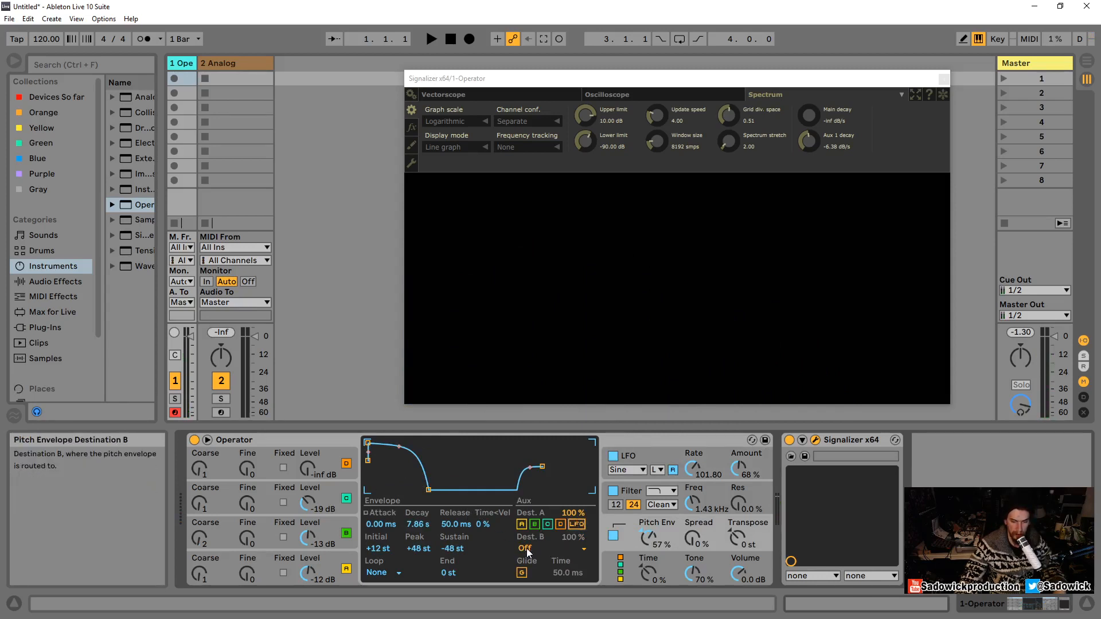
click(449, 547)
key(Delete)
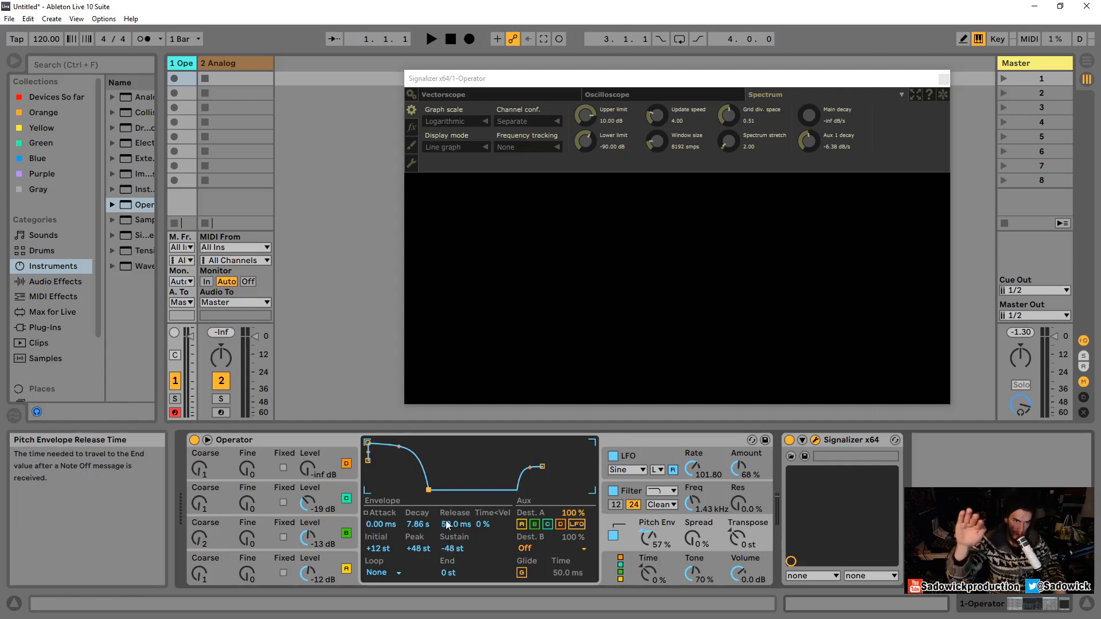
click(449, 548)
key(Delete)
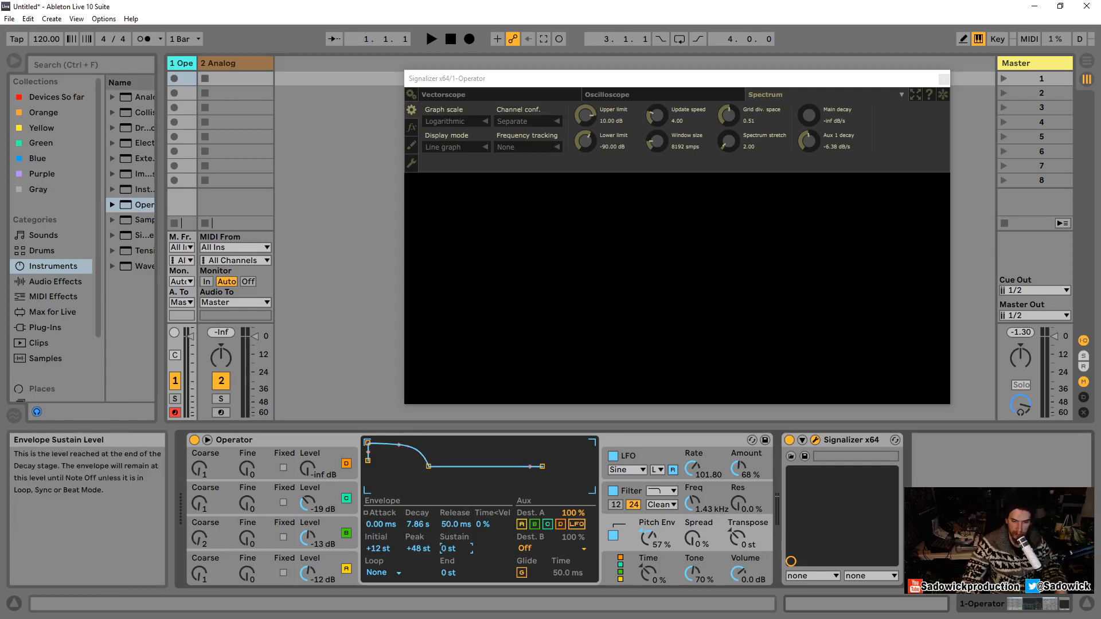
Try LFO Rate as the pitch envelope's destination B, and switch that destination to Volume
click(550, 548)
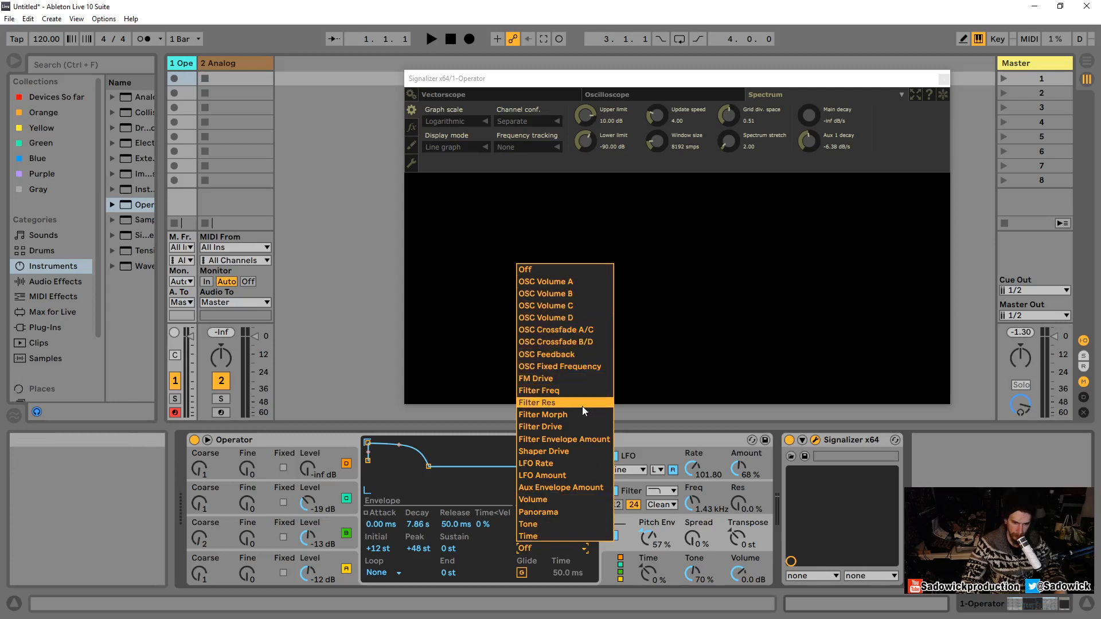
click(575, 463)
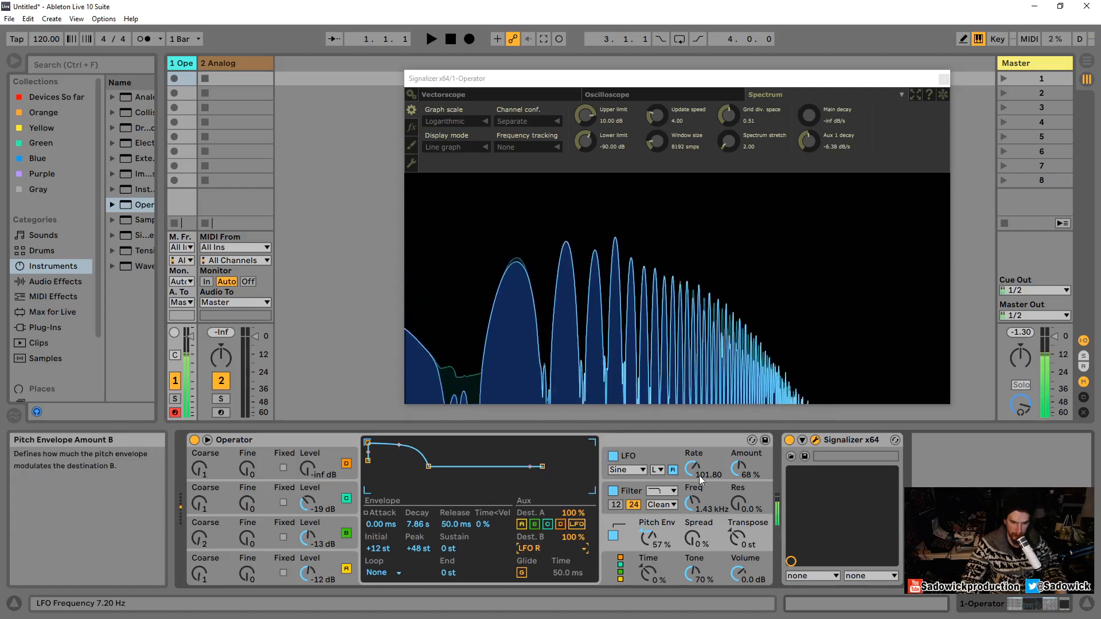
click(557, 549)
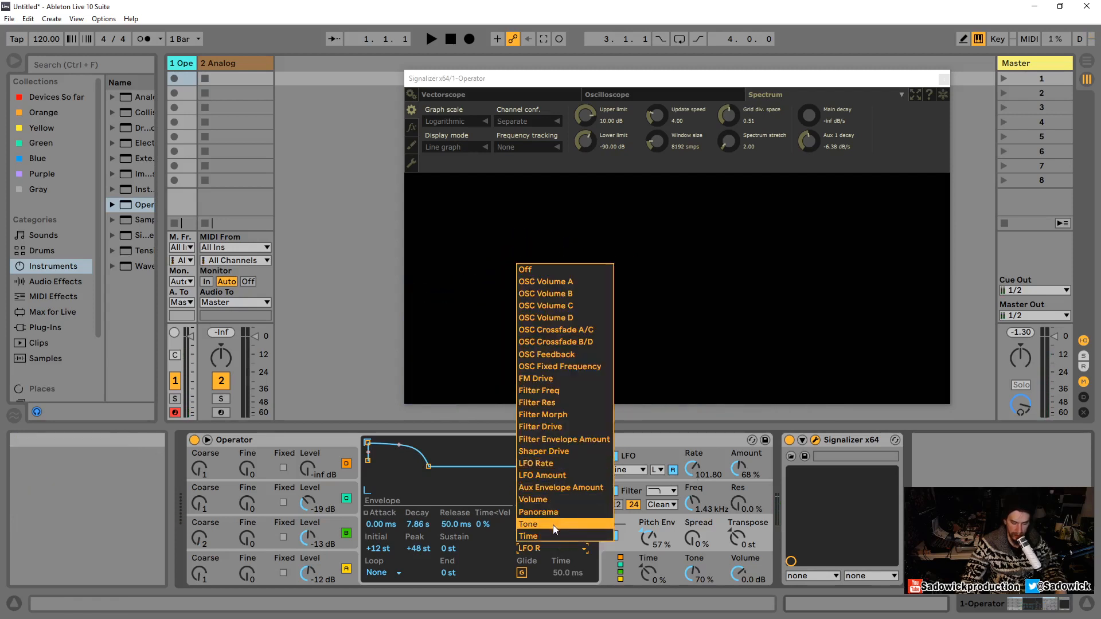
click(556, 497)
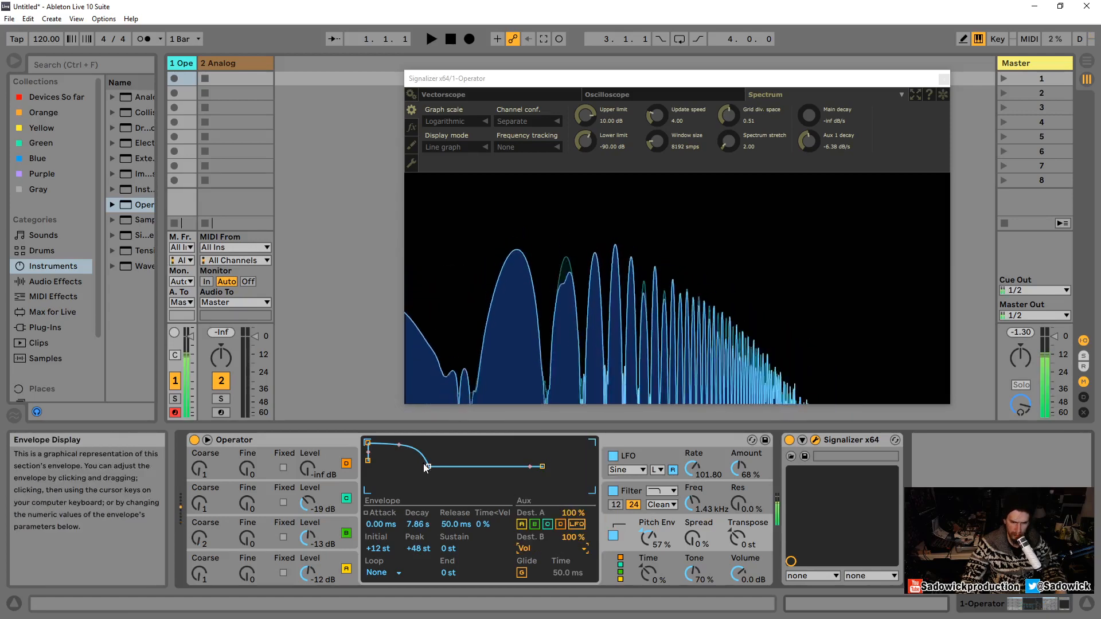
click(541, 548)
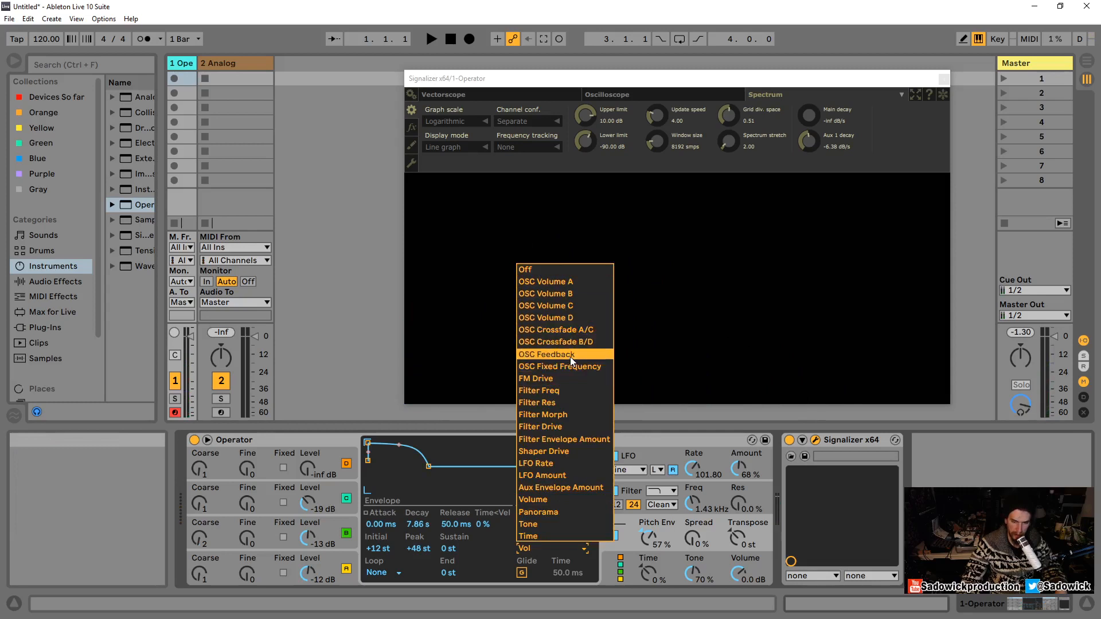
click(344, 439)
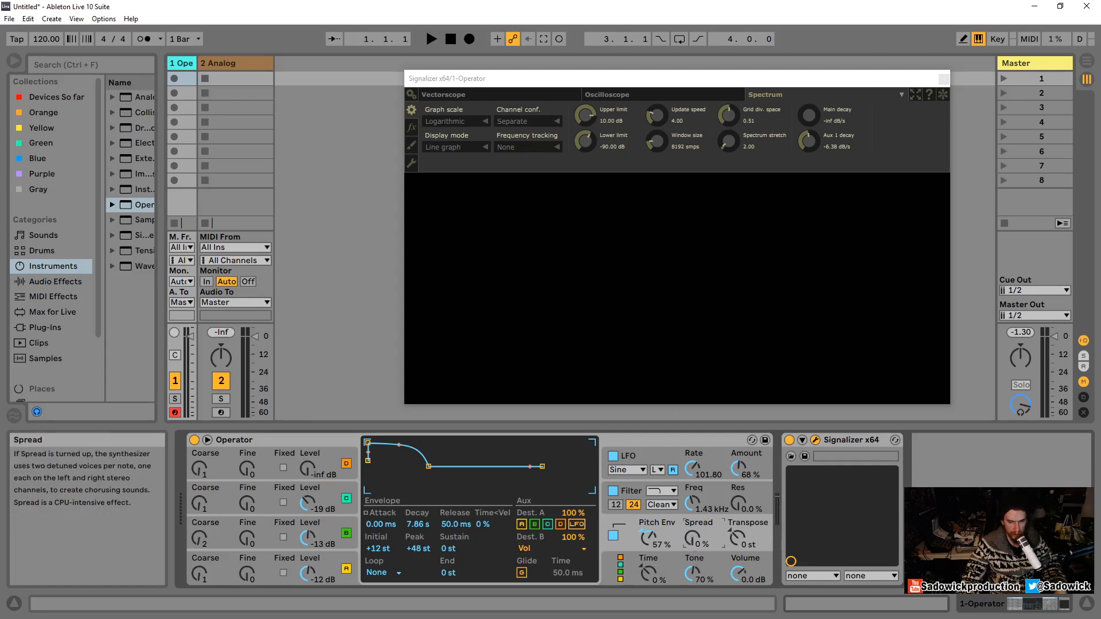
Raise the spread to 63% and play several notes in the C1 to D2 keyboard range to hear the detuned voices
drag(693, 546, 693, 525)
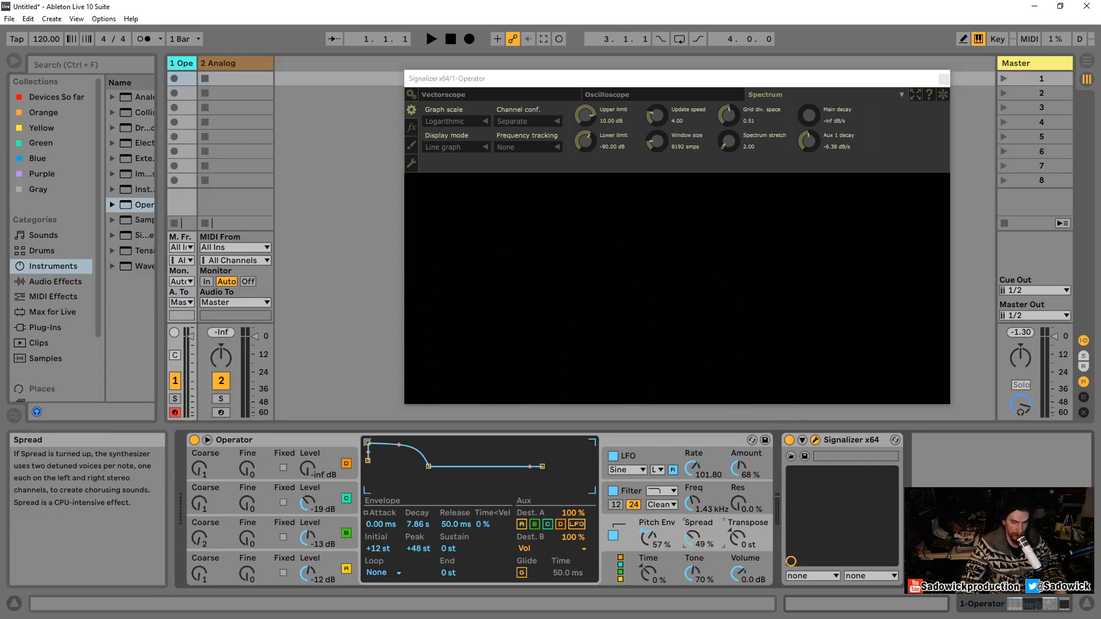
drag(691, 545, 691, 536)
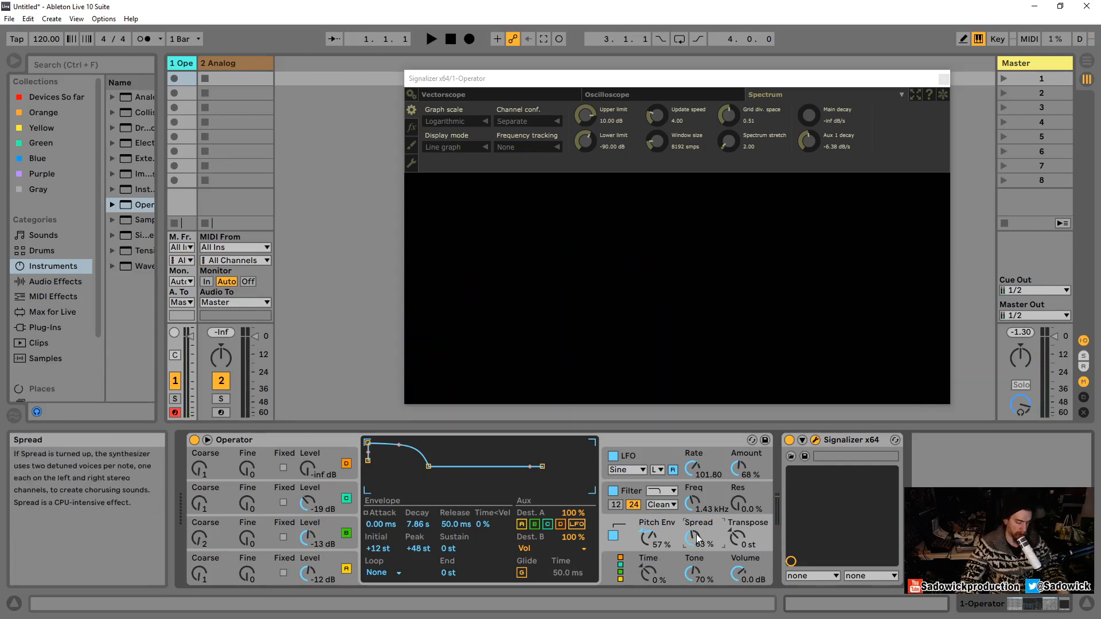
key(z)
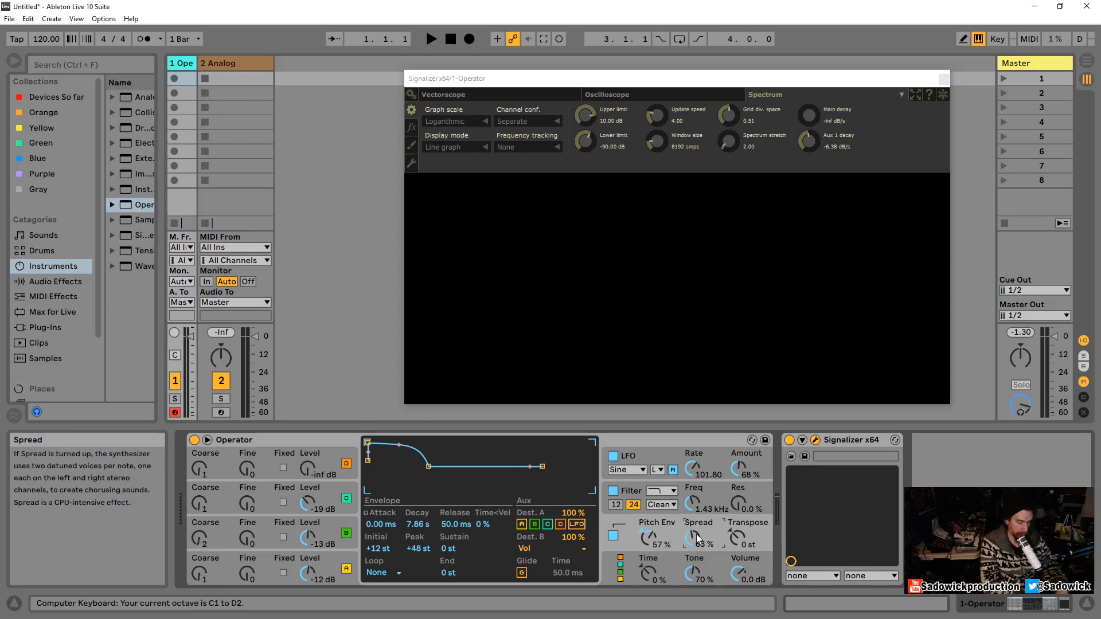
key(f)
key(s)
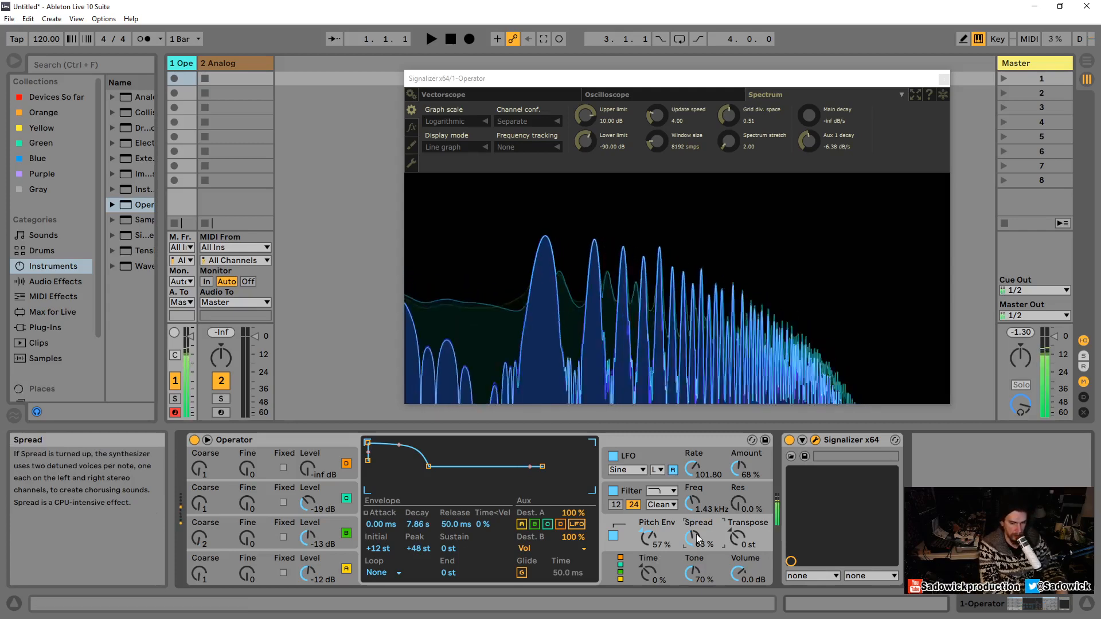
key(h)
key(j)
key(h)
key(s)
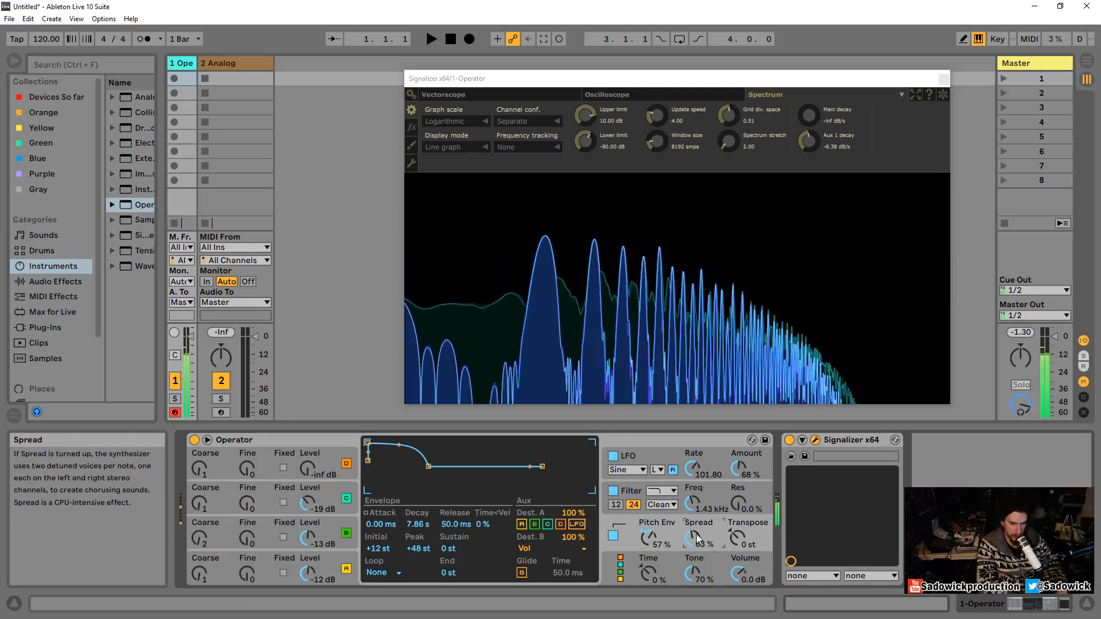
key(s)
Try transposing the whole instrument up by 21 st and reset the transposition to 0 st
click(734, 538)
mouse_move(735, 538)
mouse_down()
mouse_move(740, 559)
mouse_move(738, 520)
mouse_up()
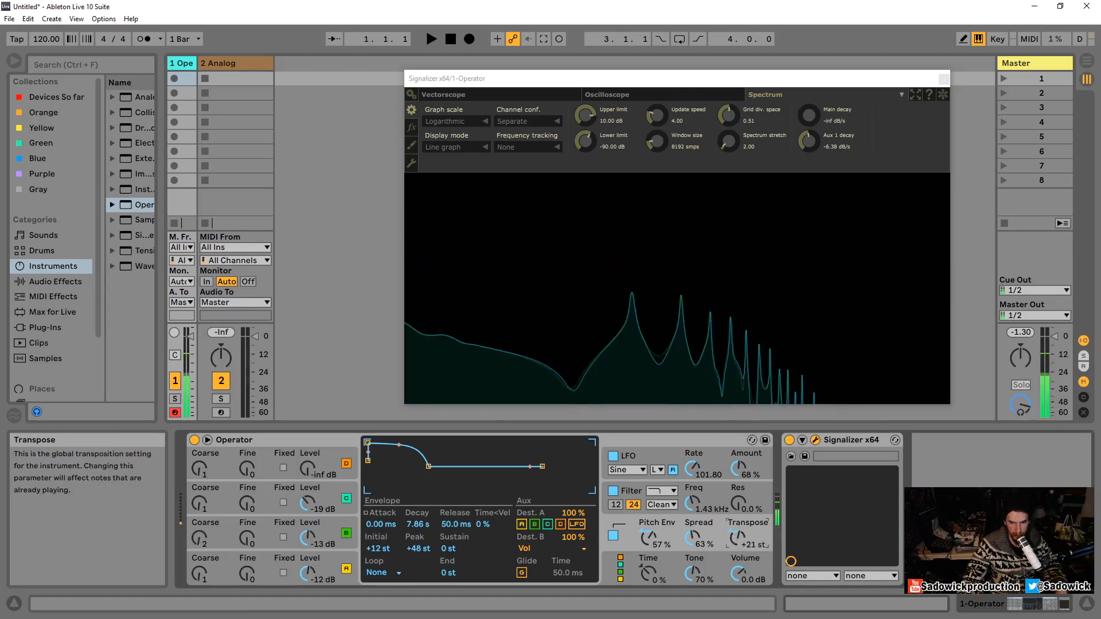
double_click(734, 534)
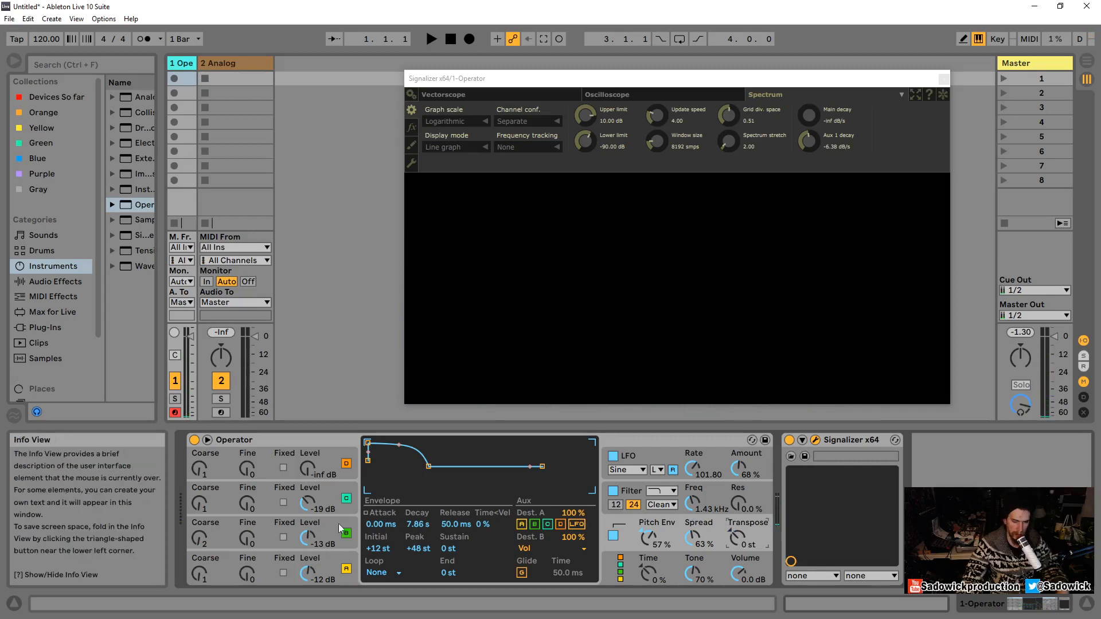
Set oscillator A's coarse frequency to 0.5 and oscillator C's to 26, and transpose the instrument up by 12 st
drag(199, 573, 199, 579)
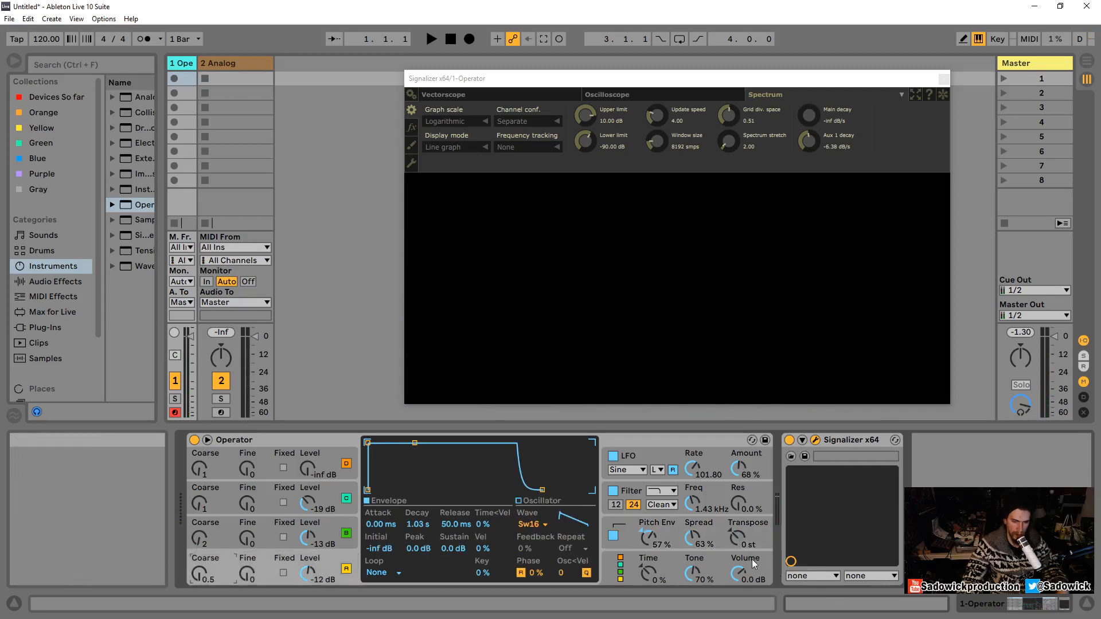
drag(735, 540, 735, 523)
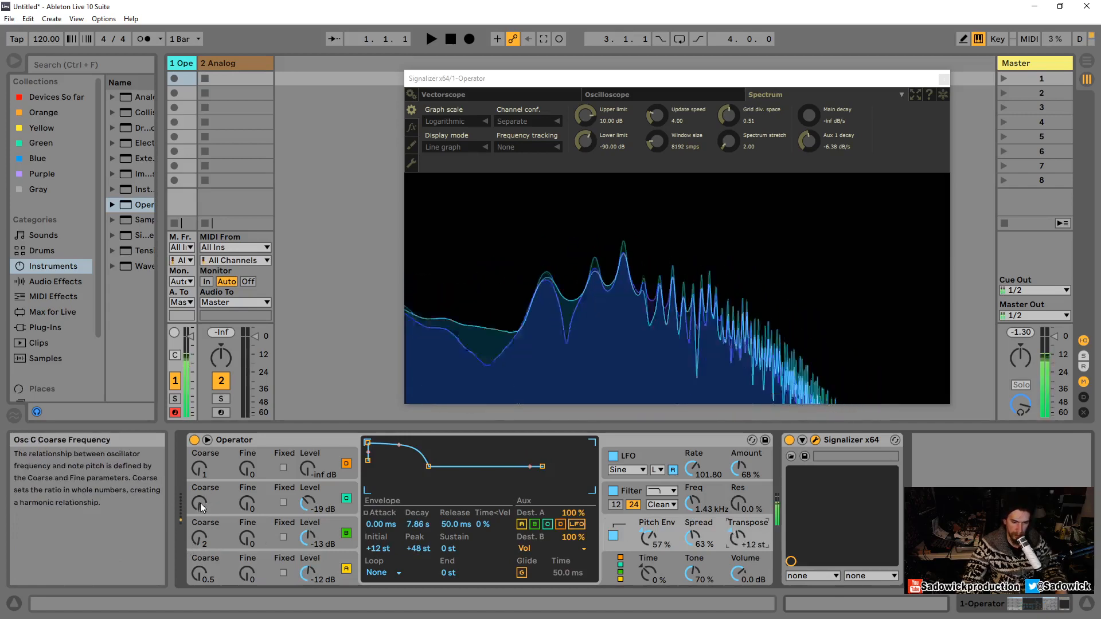
drag(200, 504, 201, 489)
key(z)
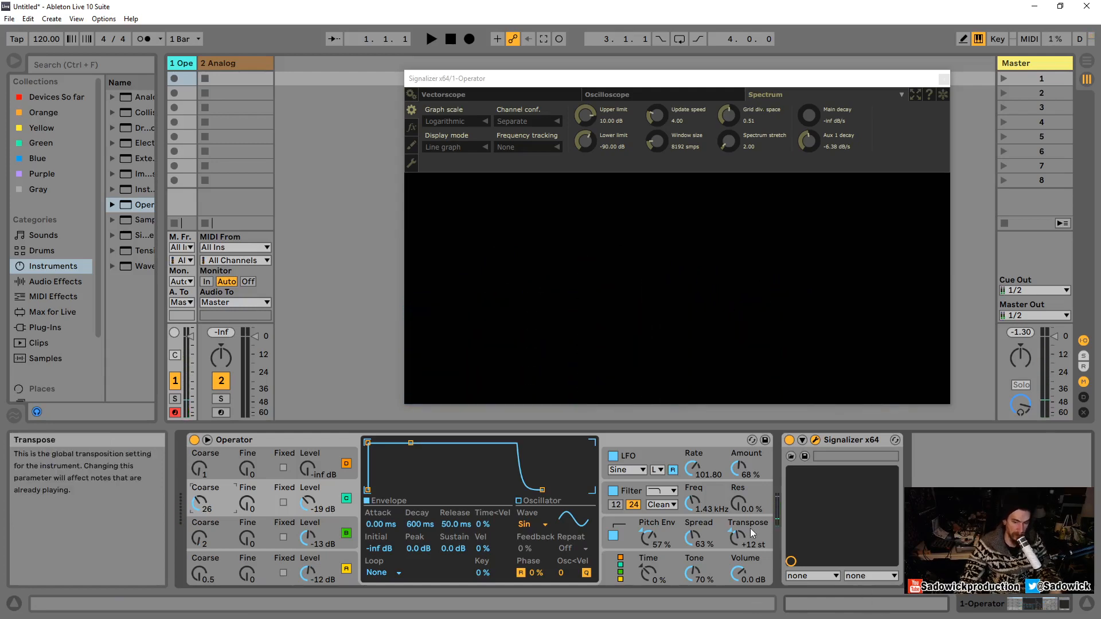
Show the global parameters, try an envelope time of -100%, and set the global envelope time to 7%
click(670, 557)
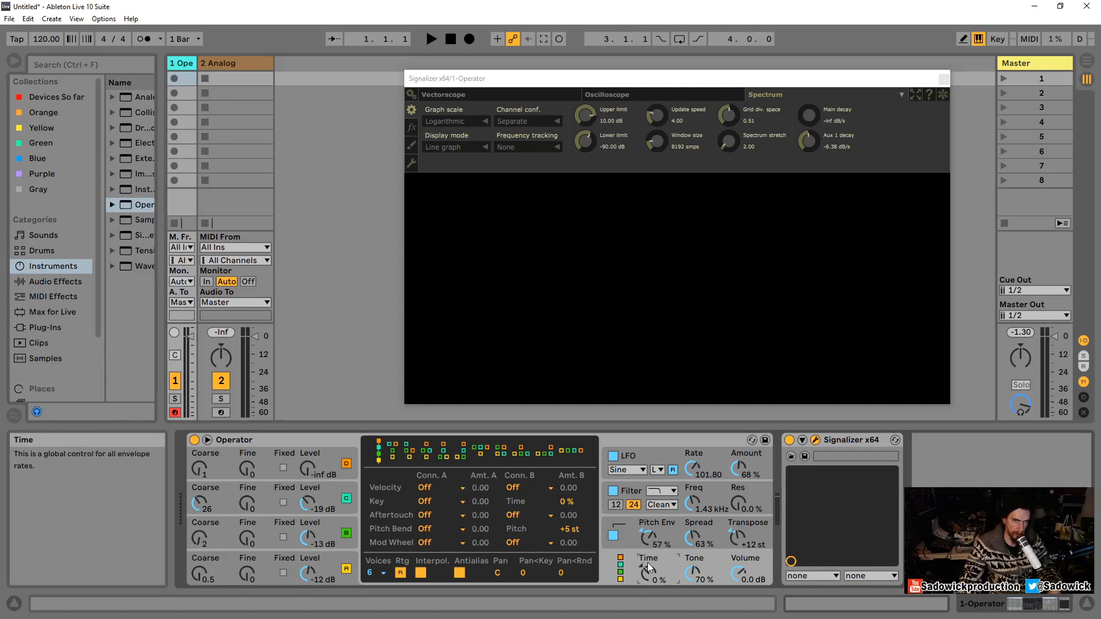
drag(648, 574, 648, 618)
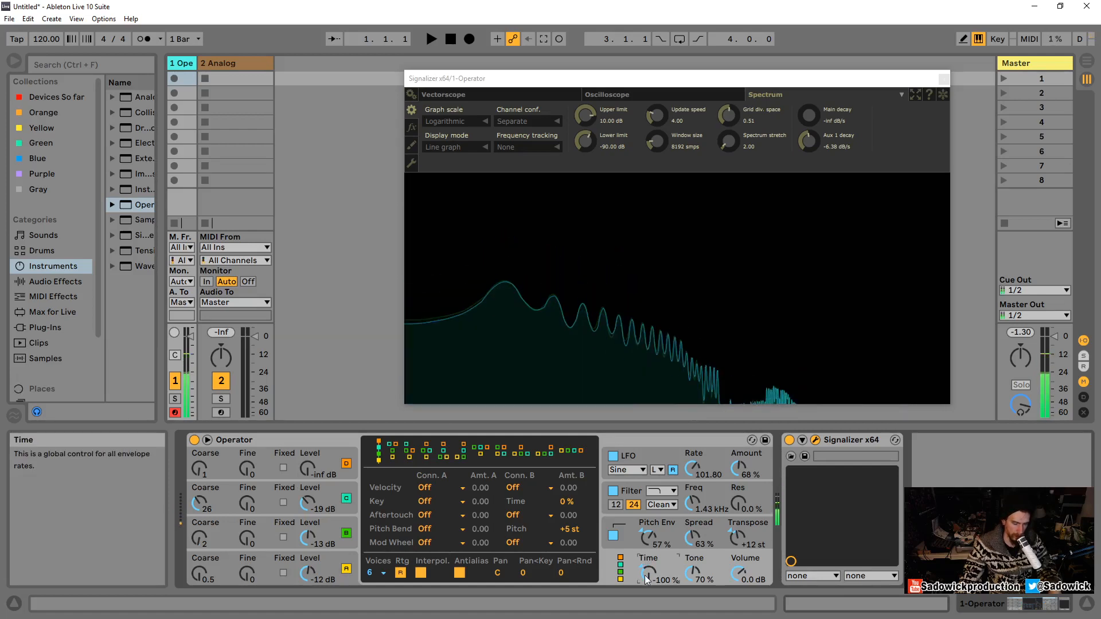
drag(643, 574, 643, 530)
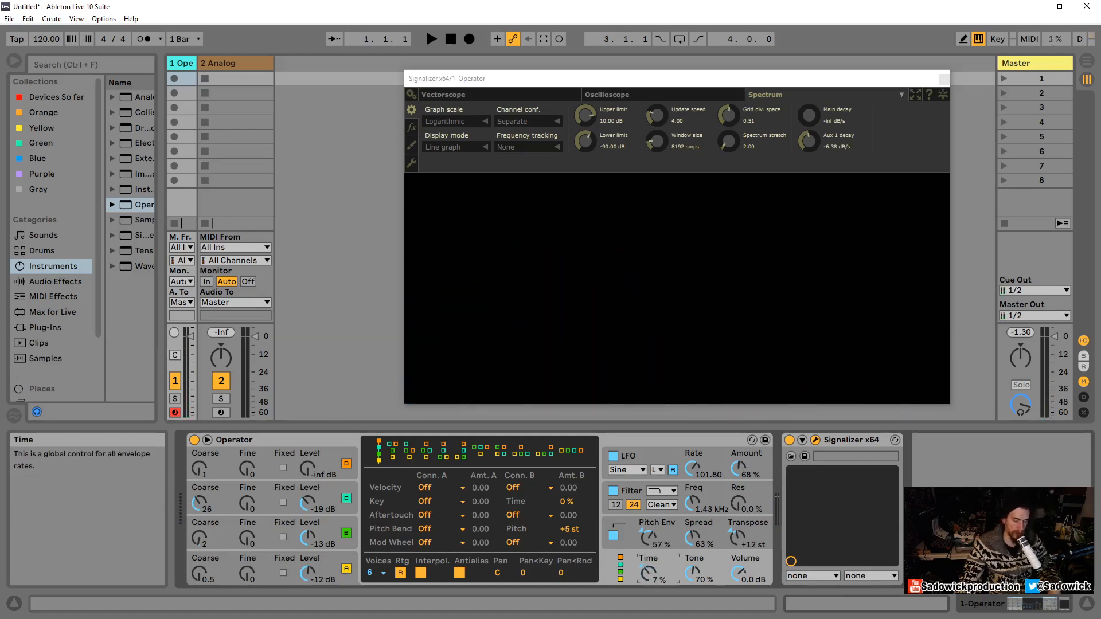
Review the envelope displays of oscillators C, B and A in turn
click(331, 486)
click(329, 528)
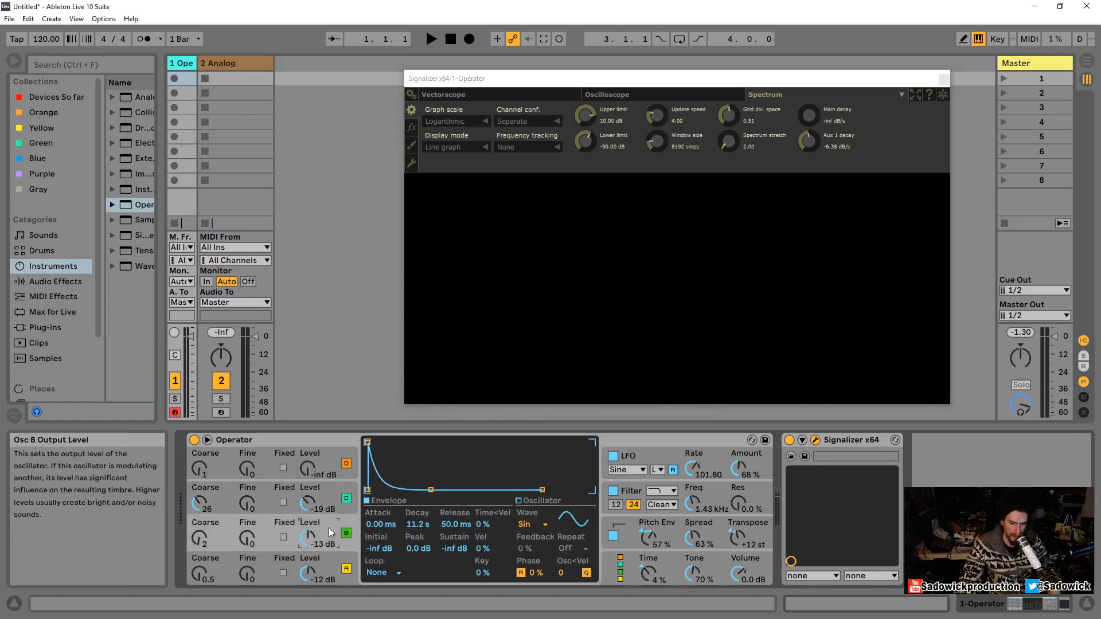
click(334, 568)
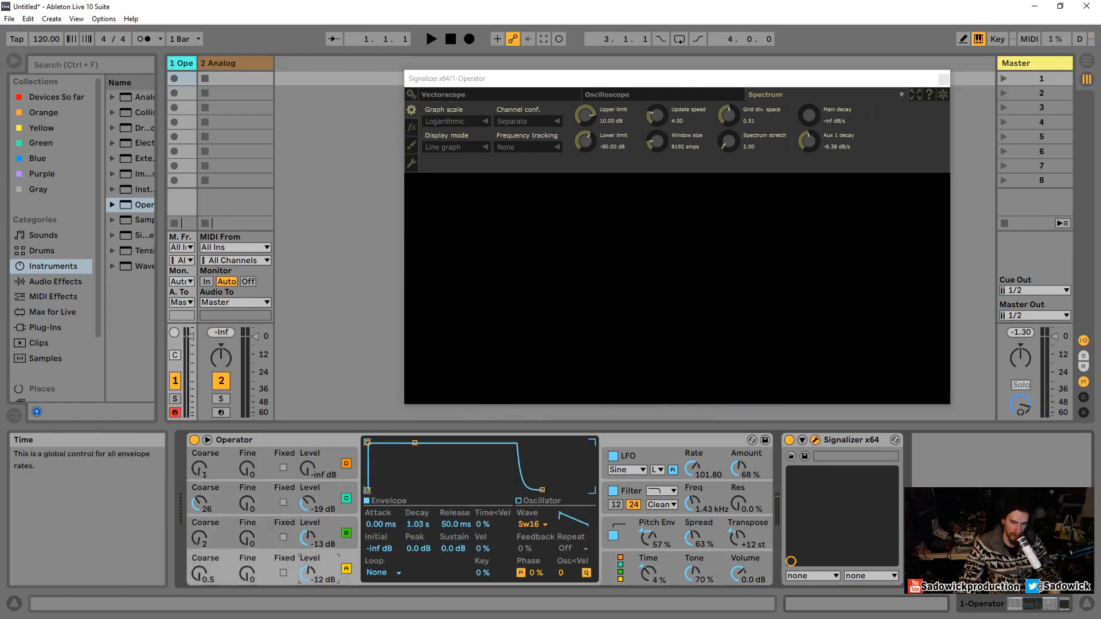
Try longer and shorter global envelope times, including 61%, reset the time to 0%, and set the tone to 40%
drag(648, 574, 648, 530)
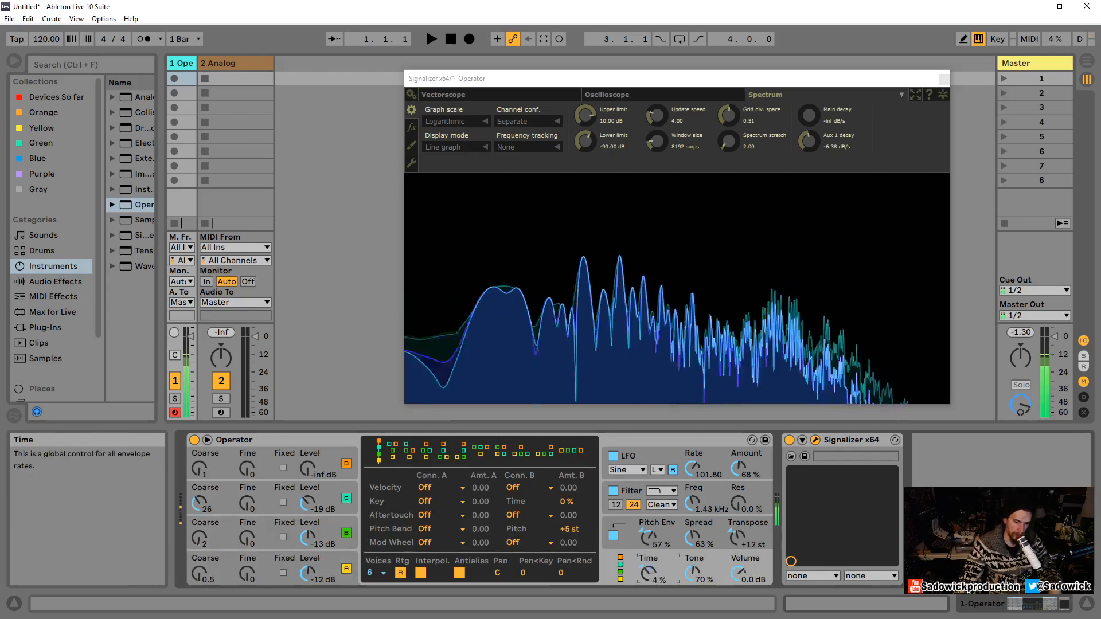
drag(648, 574, 648, 617)
drag(648, 574, 648, 525)
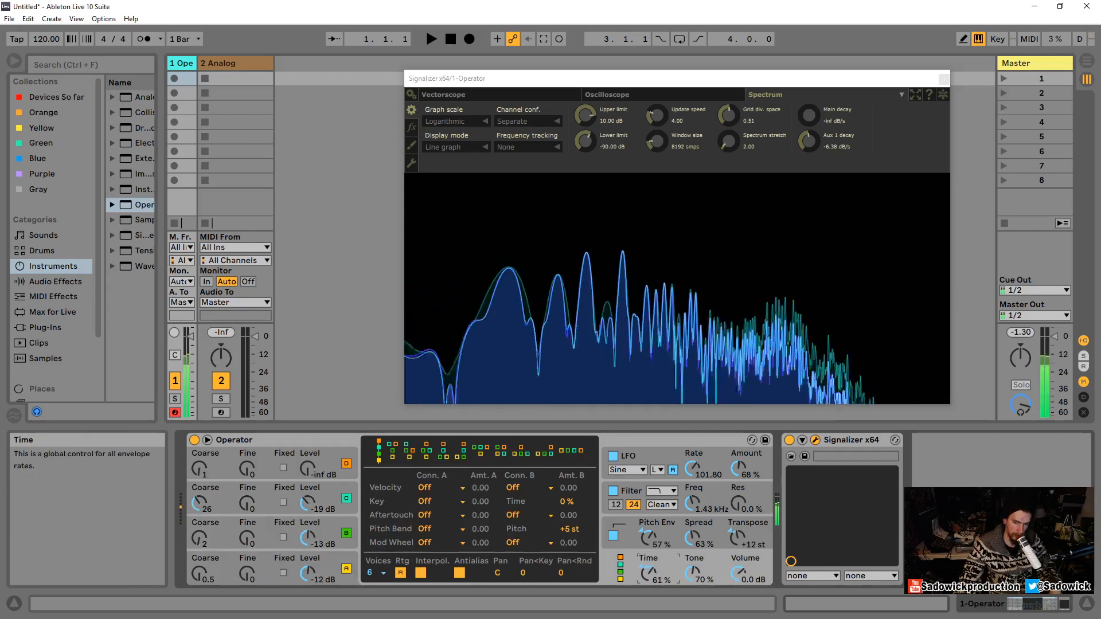
double_click(648, 574)
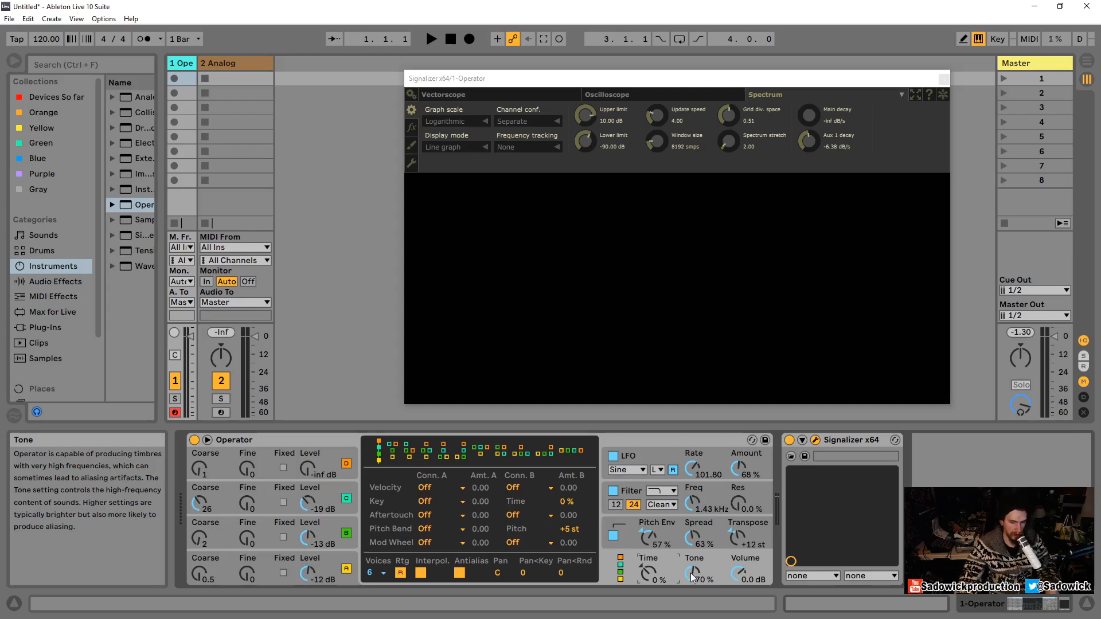
mouse_move(692, 575)
mouse_down()
mouse_move(692, 616)
mouse_move(694, 580)
mouse_up()
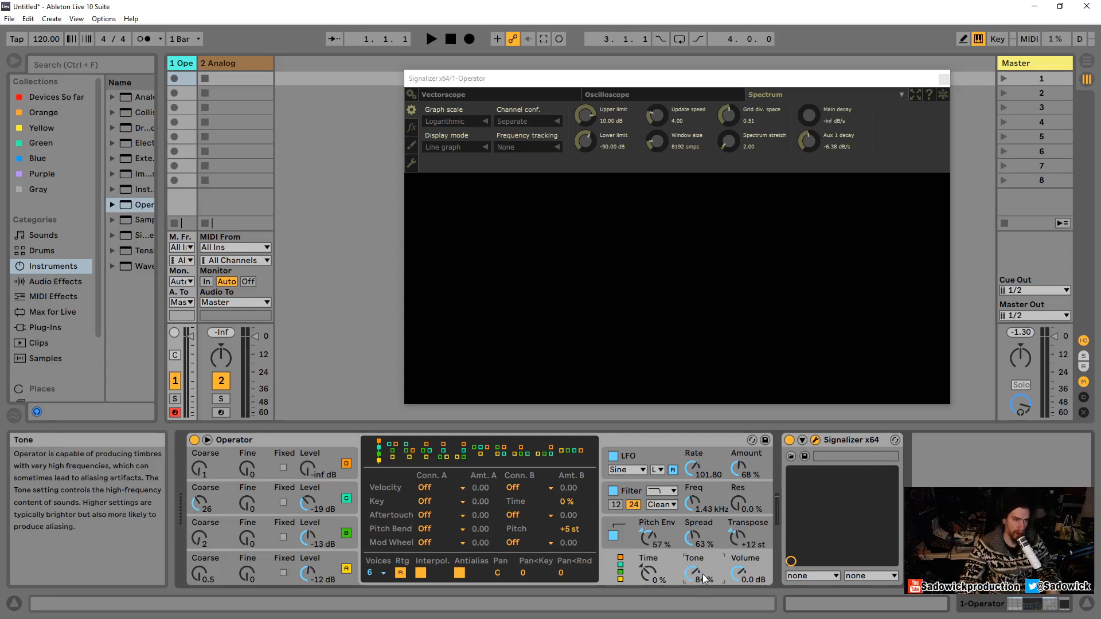
drag(704, 579, 704, 605)
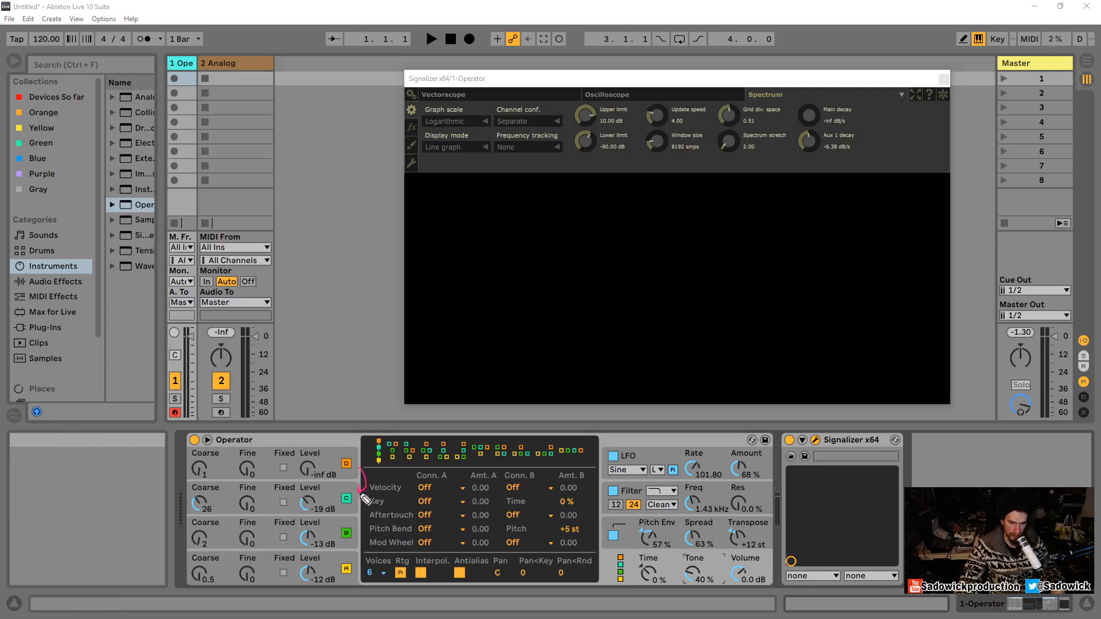
Try alternative oscillator algorithms against the fully serial one and raise oscillator D's level to -15 dB
mouse_move(368, 507)
mouse_down()
mouse_move(367, 573)
mouse_move(683, 530)
mouse_move(780, 590)
mouse_move(766, 565)
mouse_up()
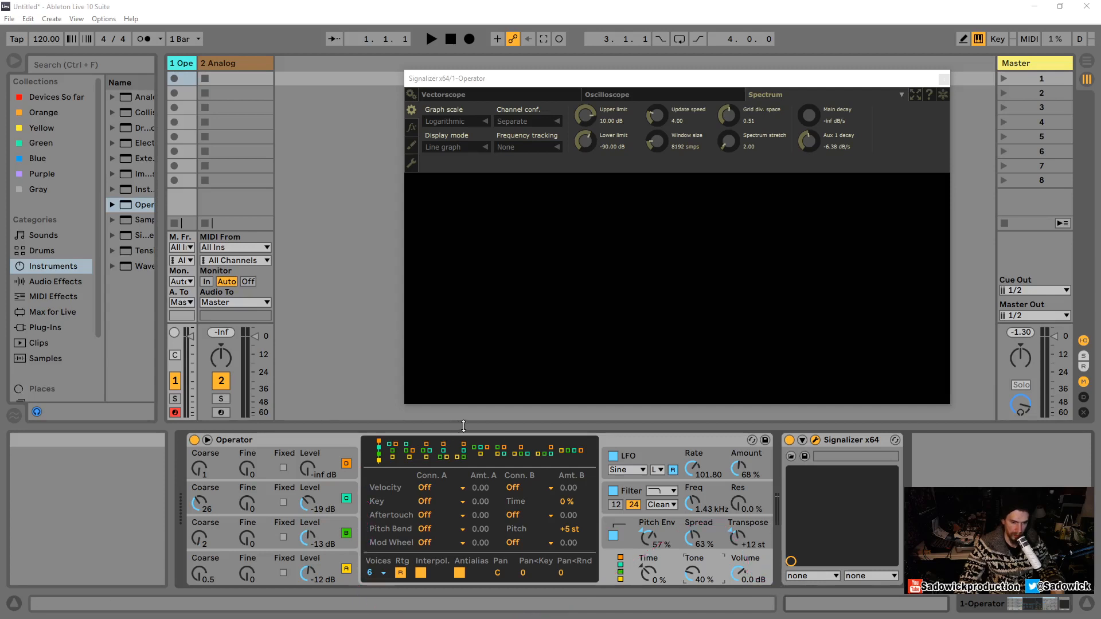
click(393, 449)
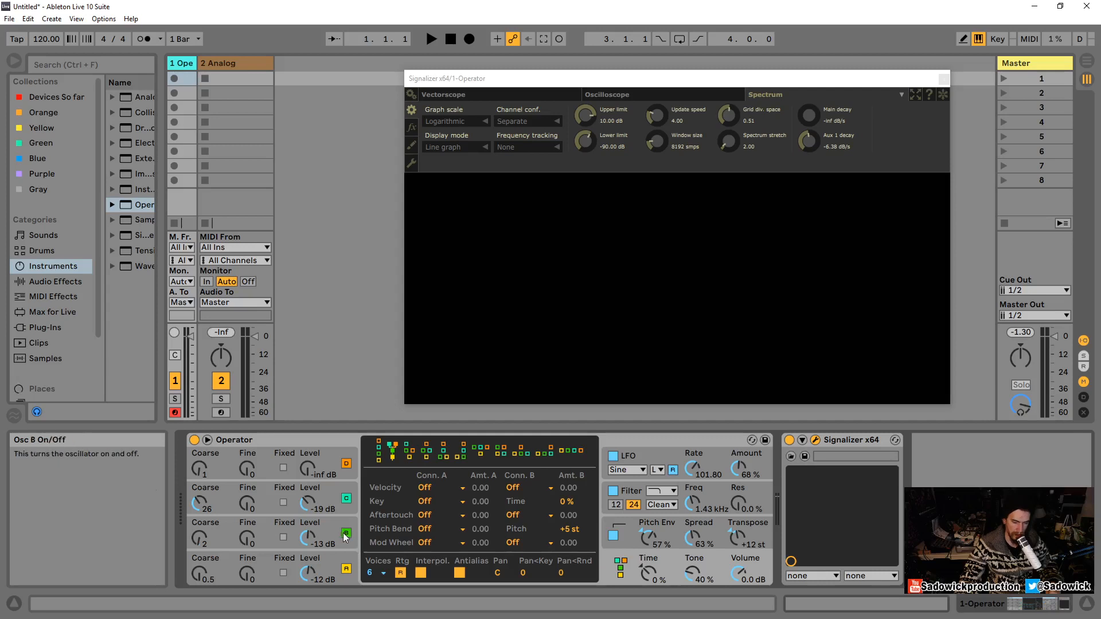
click(410, 453)
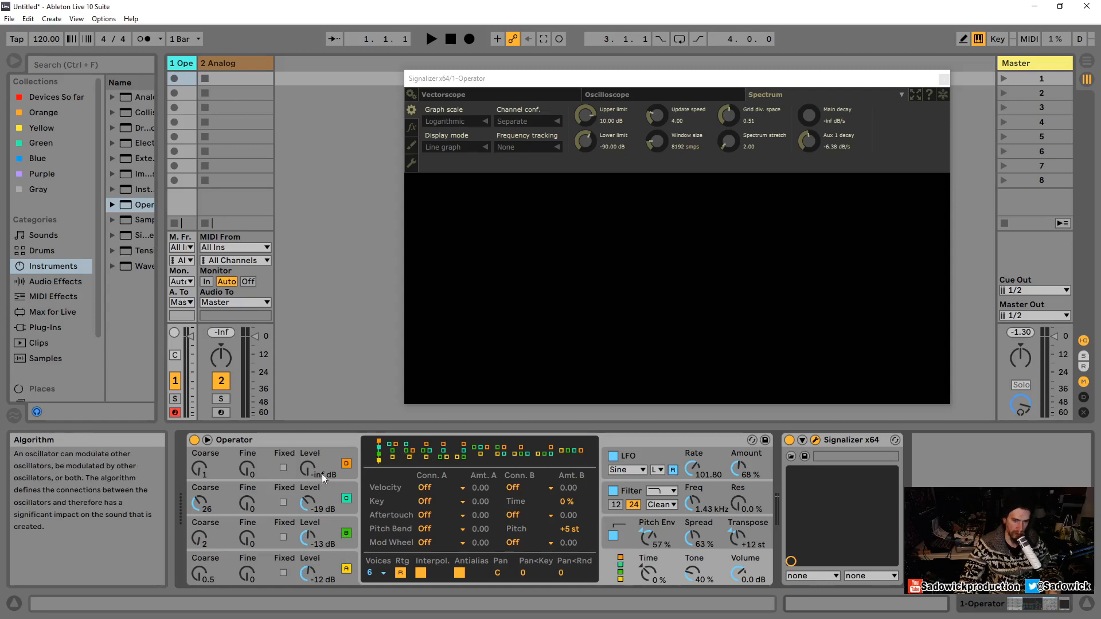
drag(322, 473, 322, 458)
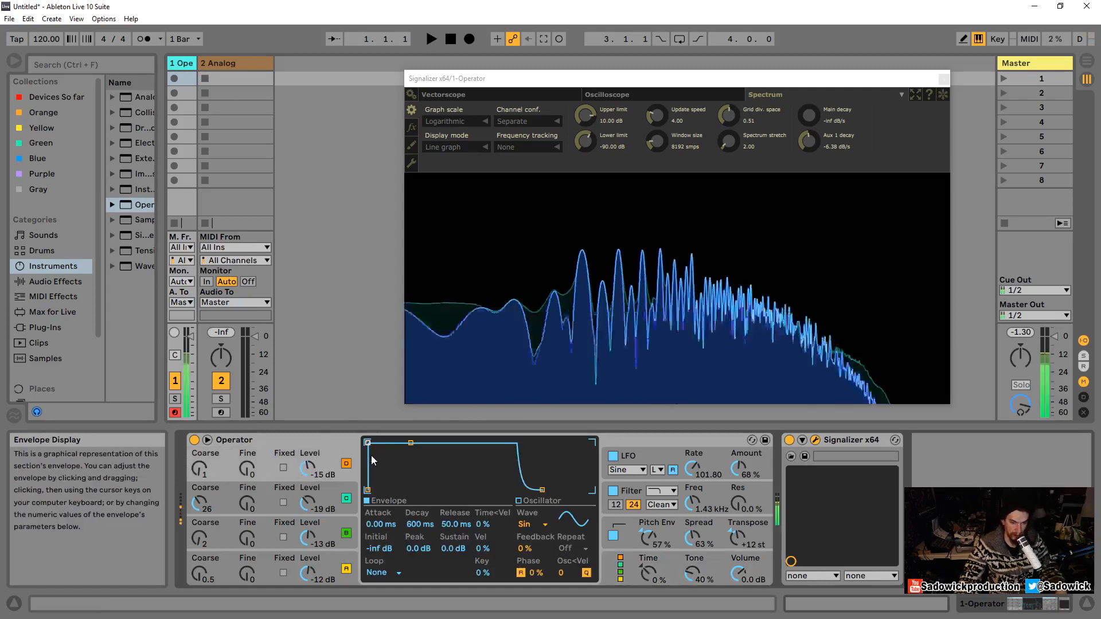
click(679, 563)
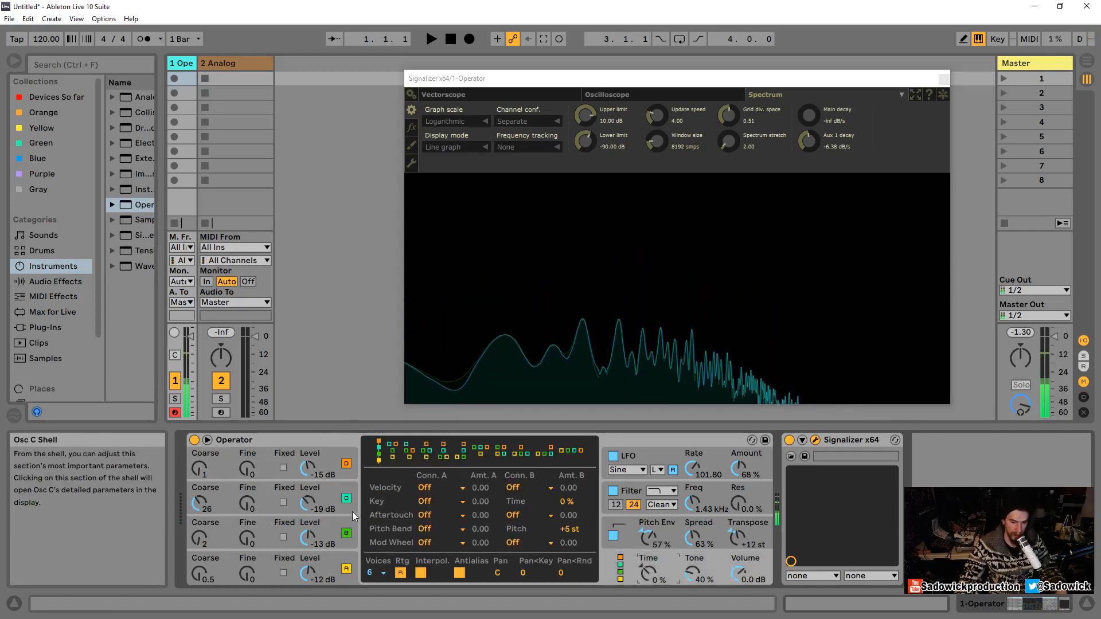
Audition the third to fifth algorithms, playing notes in the C1 to D2 range and returning the keyboard to C0 to D1
click(407, 454)
click(426, 452)
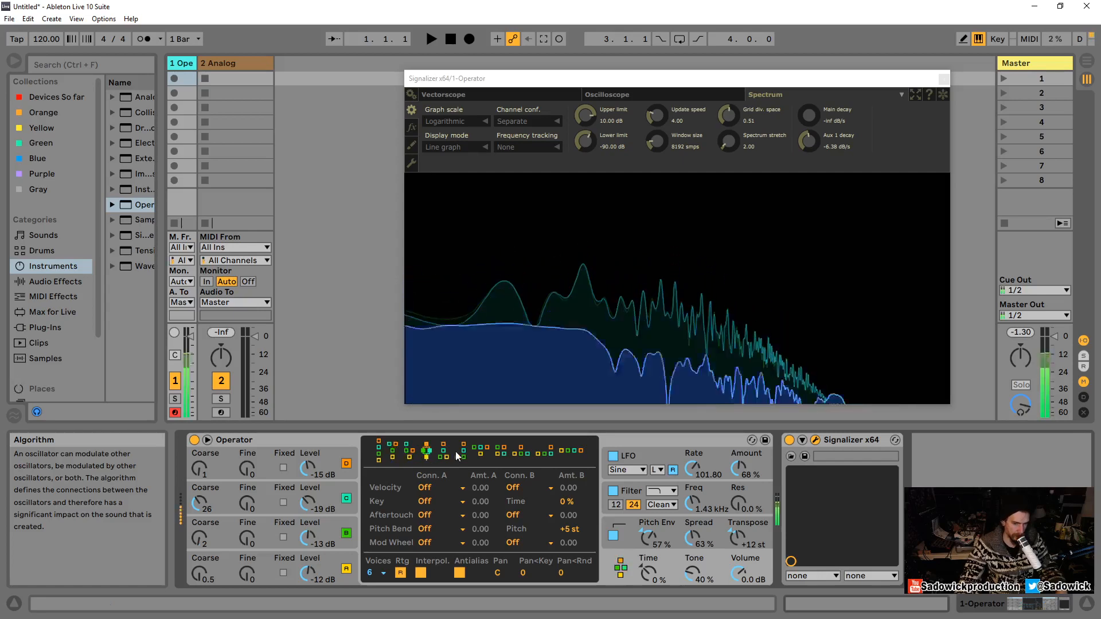
click(444, 453)
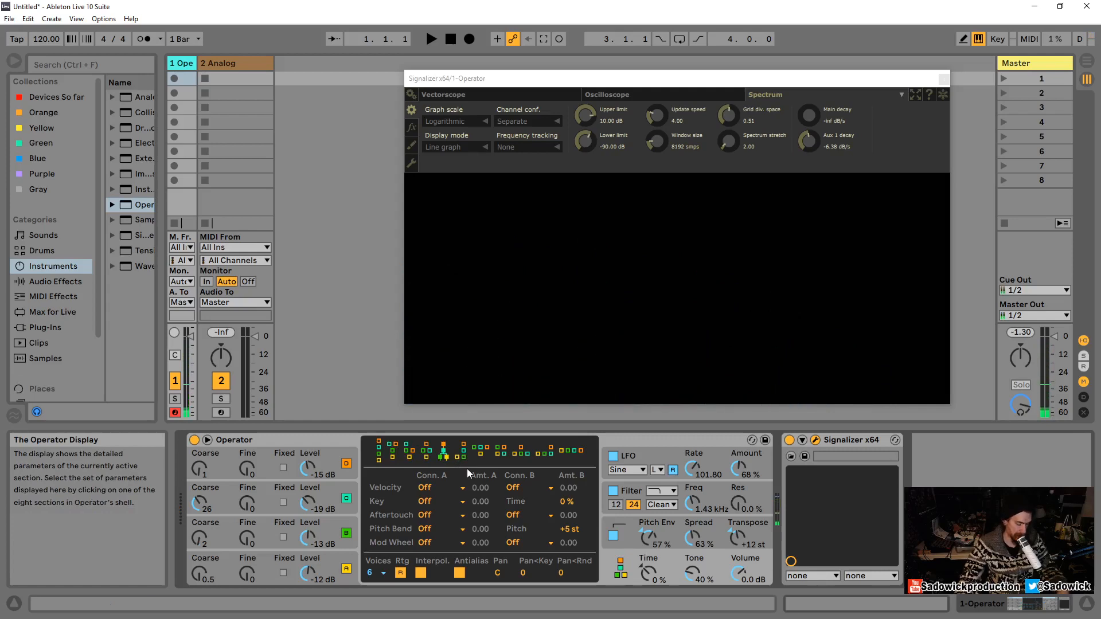
key(x)
key(d)
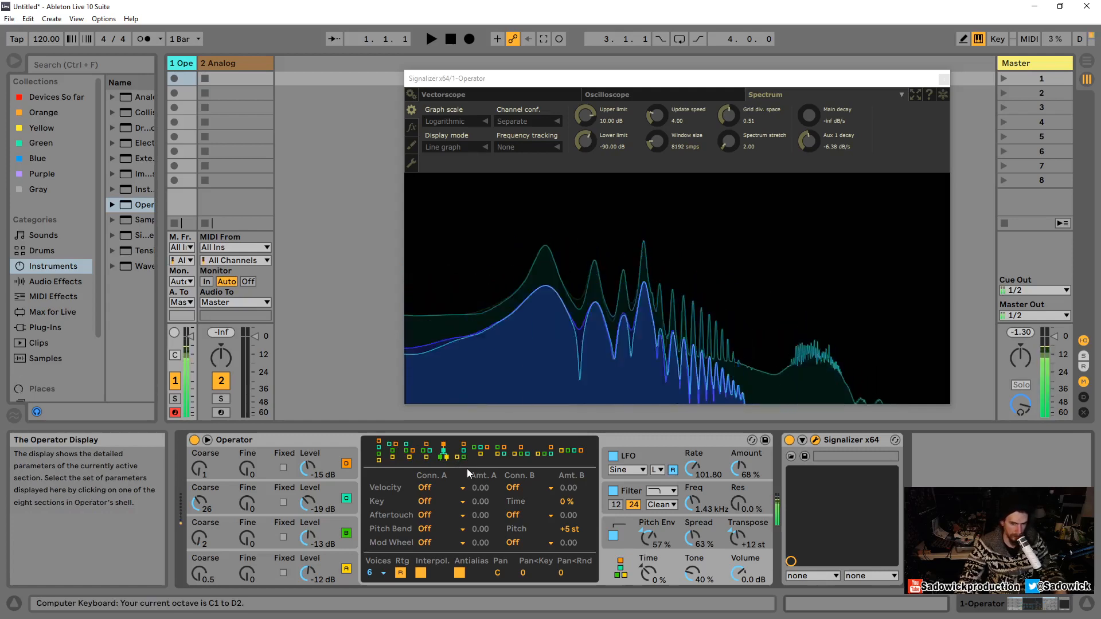
key(a)
key(z)
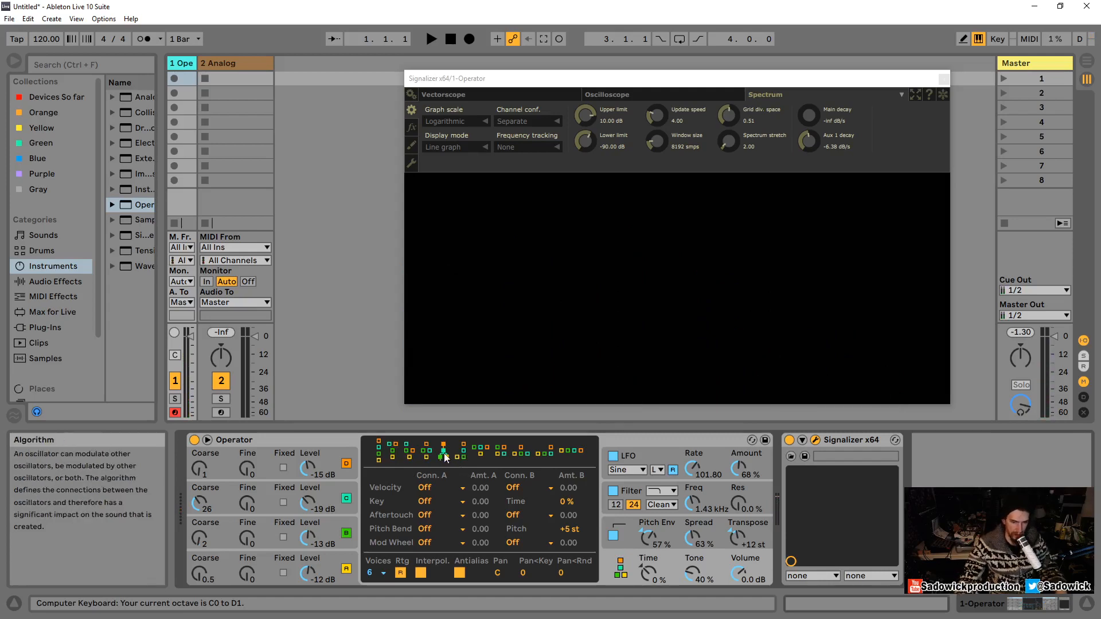
Audition the remaining algorithms with low notes, ending on the one with all four oscillators in parallel
click(465, 456)
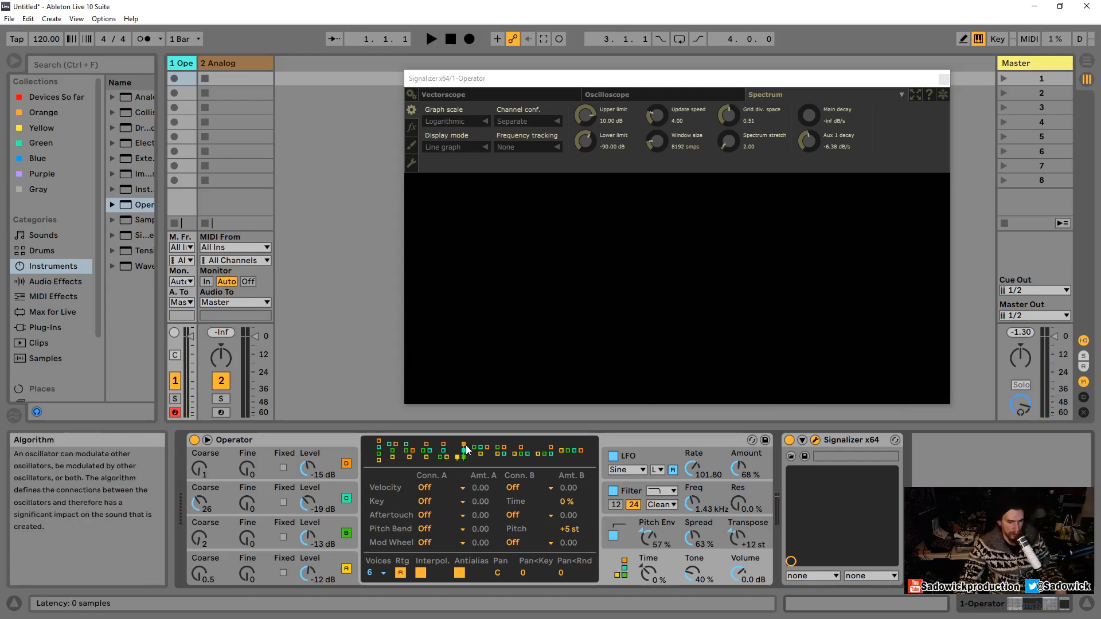
key(a)
click(483, 452)
key(a)
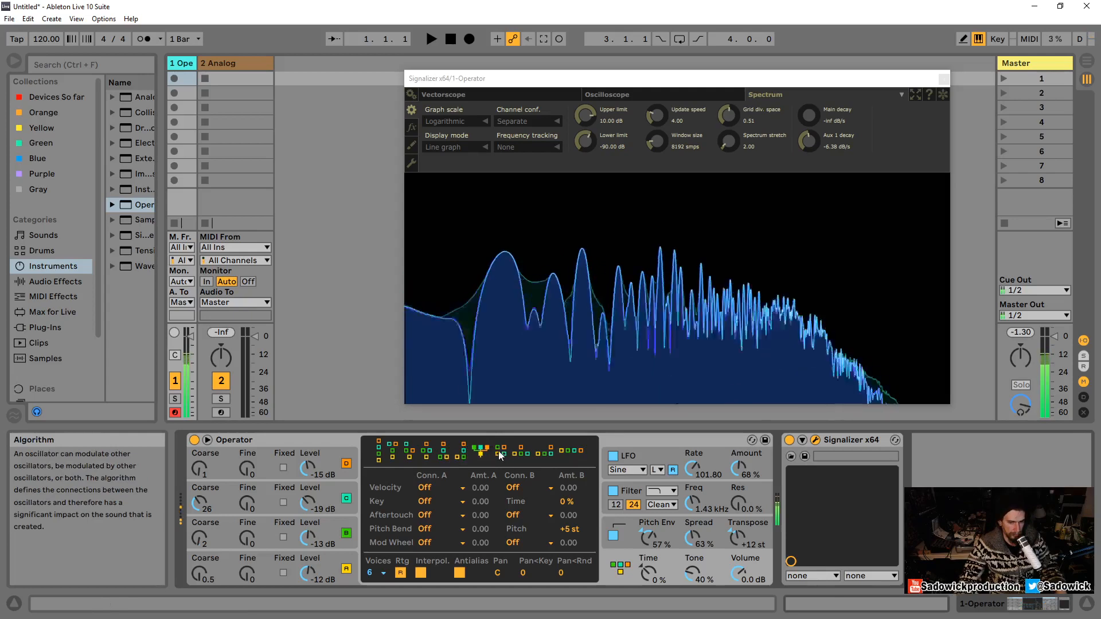
click(520, 453)
click(542, 455)
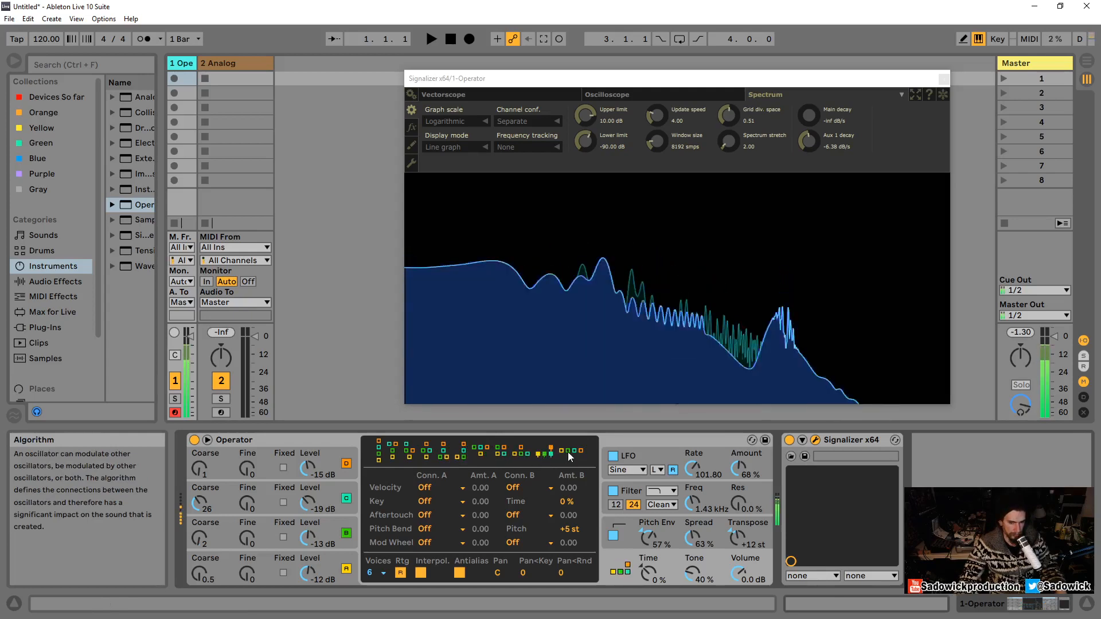
click(568, 452)
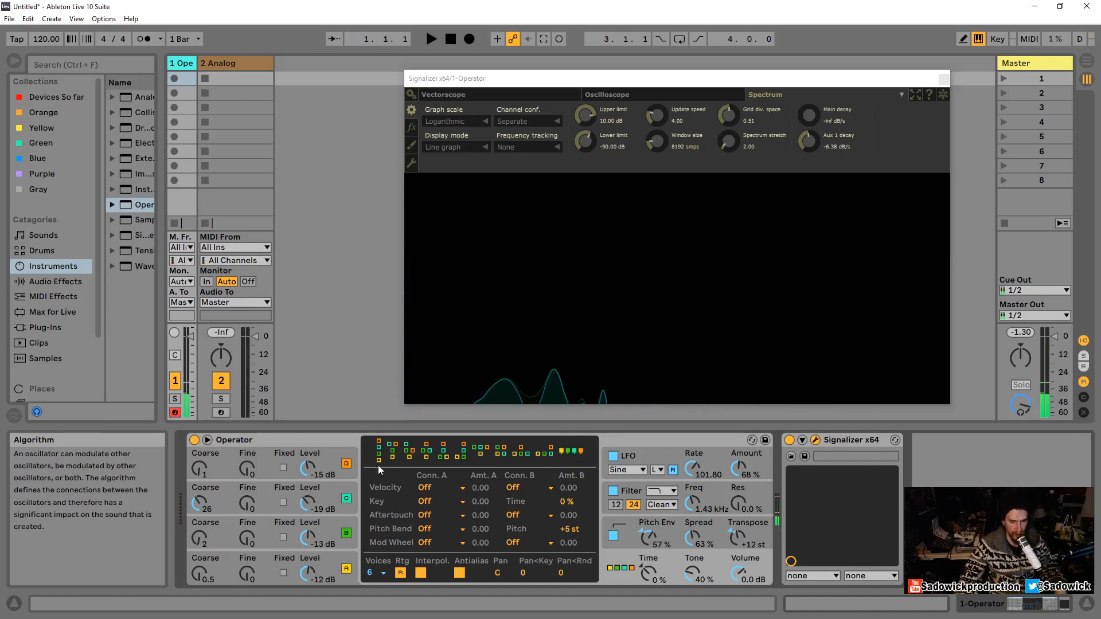
Choose the algorithm where D modulates C, which modulates both B and A, and lower the filter frequency to 961 Hz
click(445, 453)
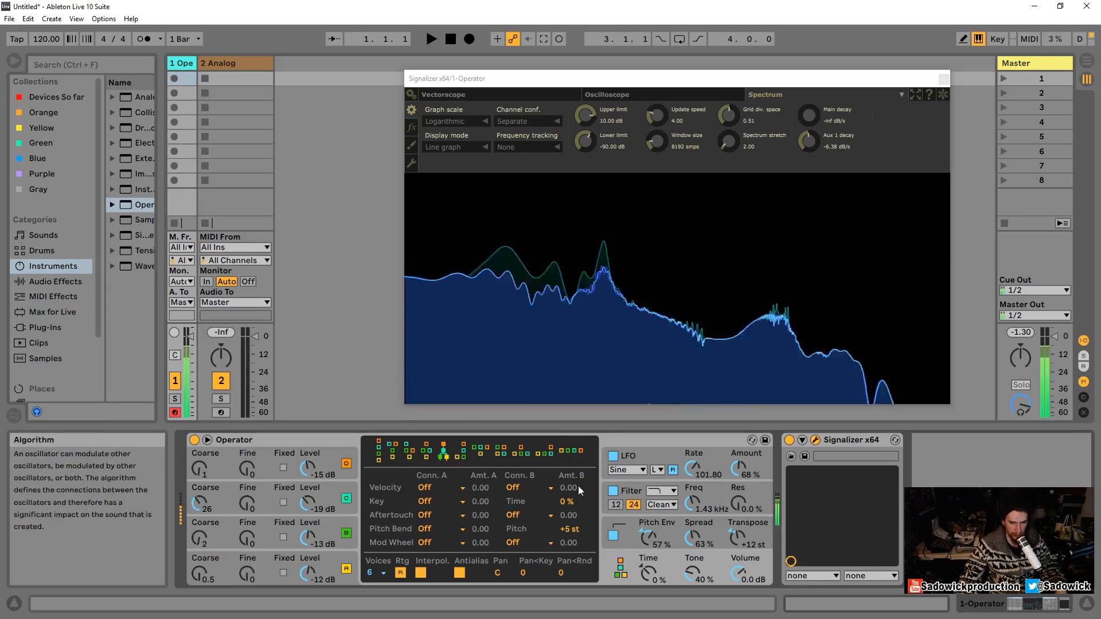
drag(696, 503, 693, 533)
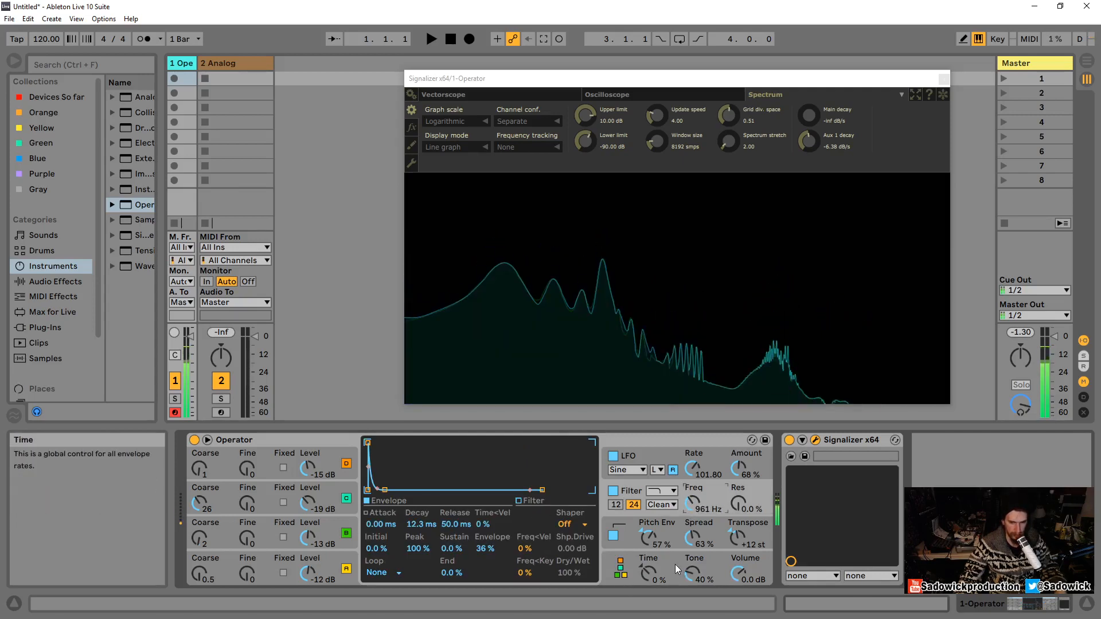
click(652, 571)
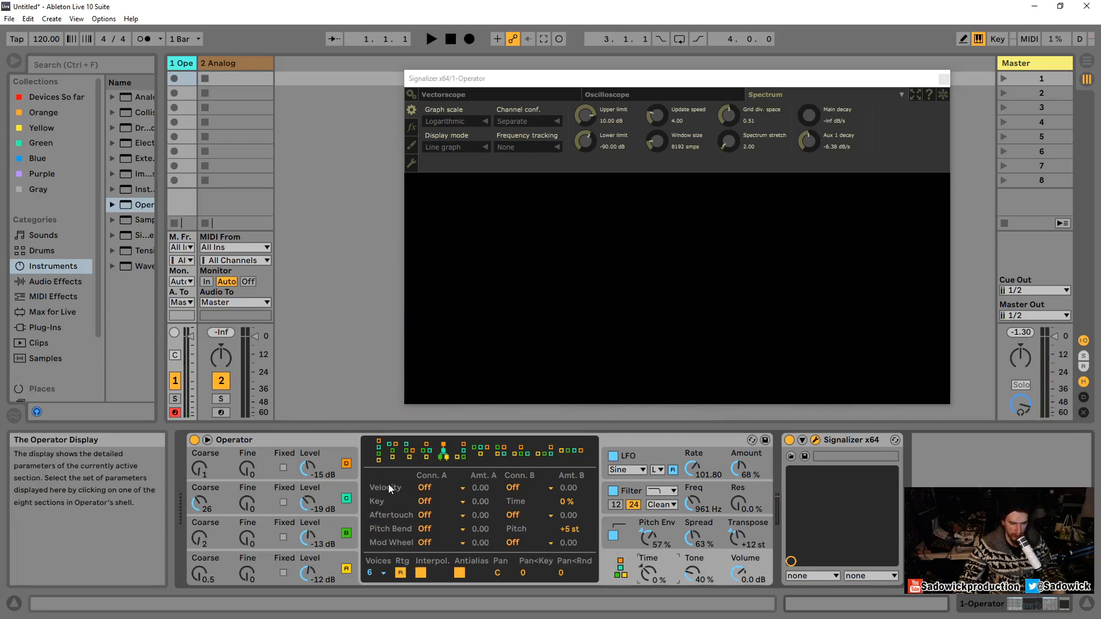
Examine the modulation destinations available for Velocity and Key without choosing any
click(443, 487)
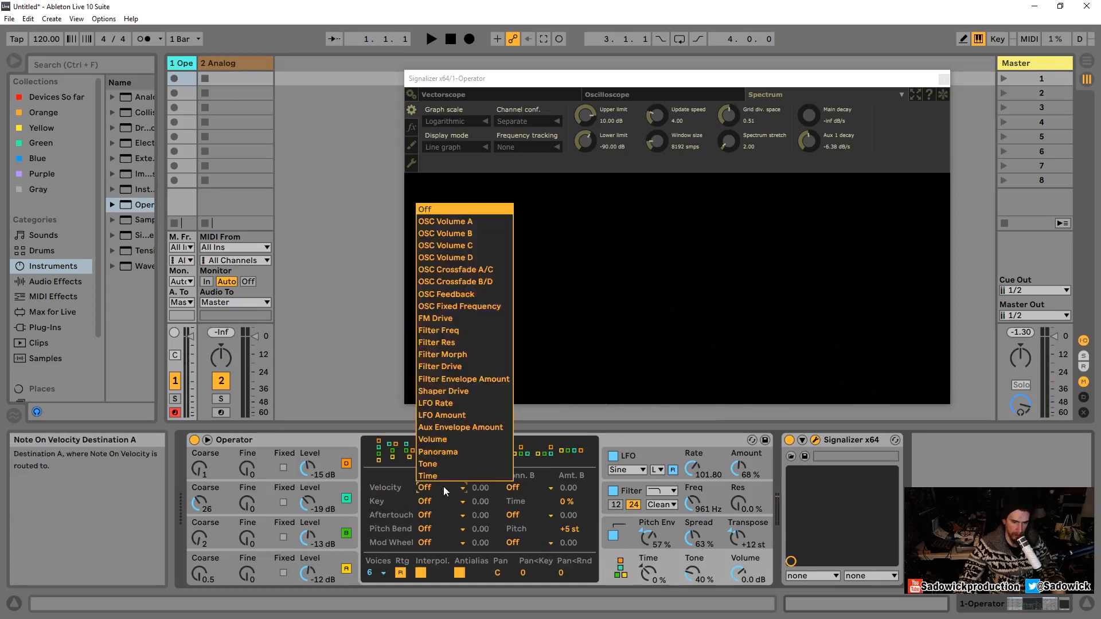
click(380, 491)
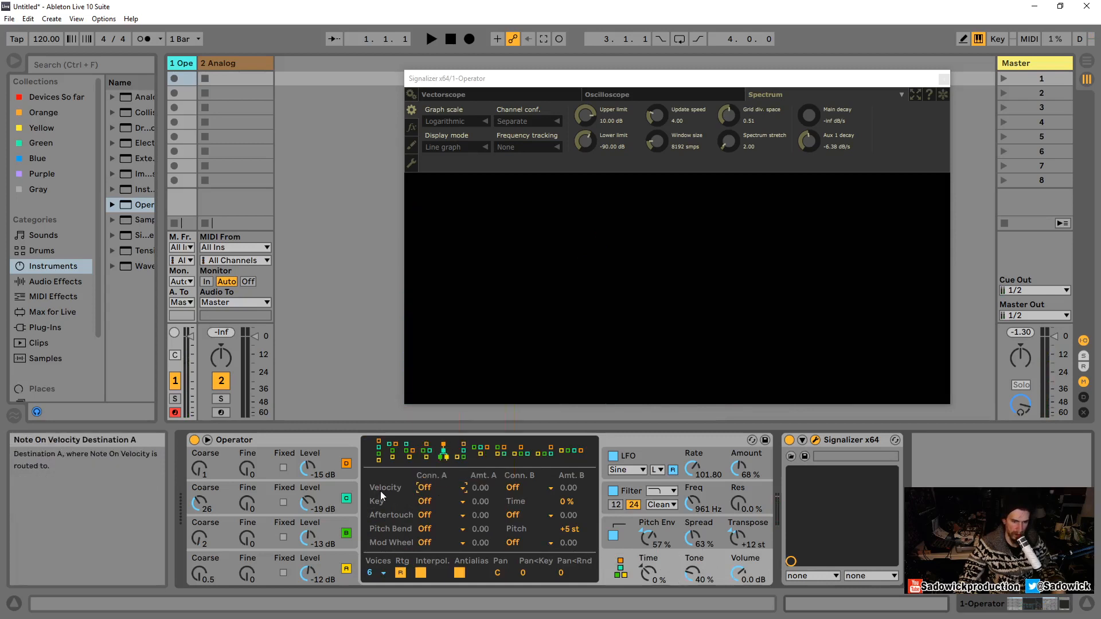
click(438, 488)
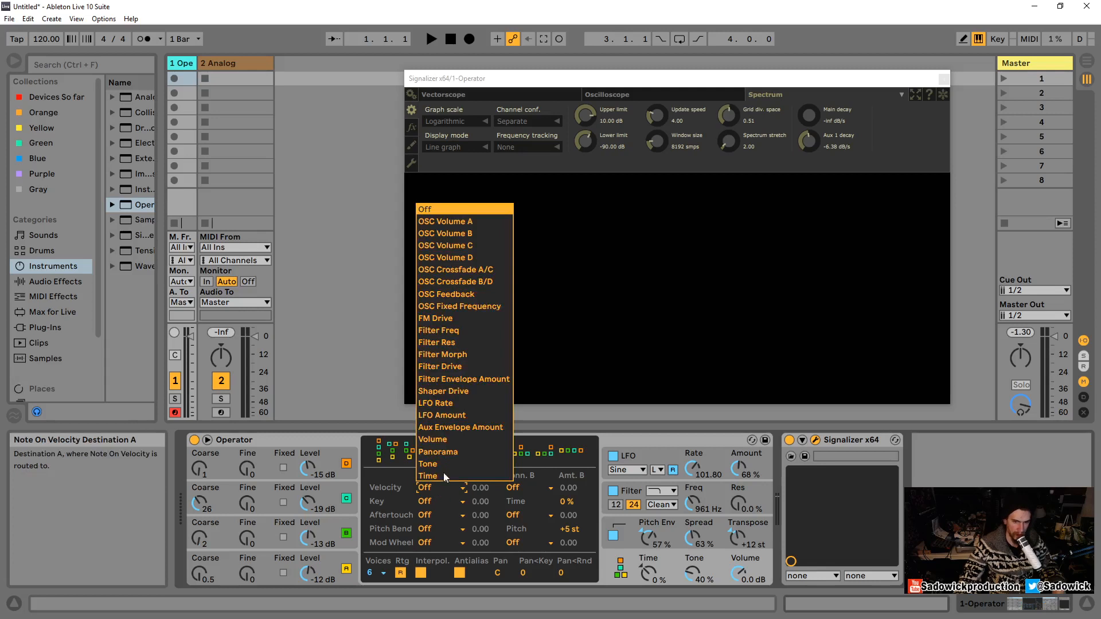
click(386, 506)
click(448, 503)
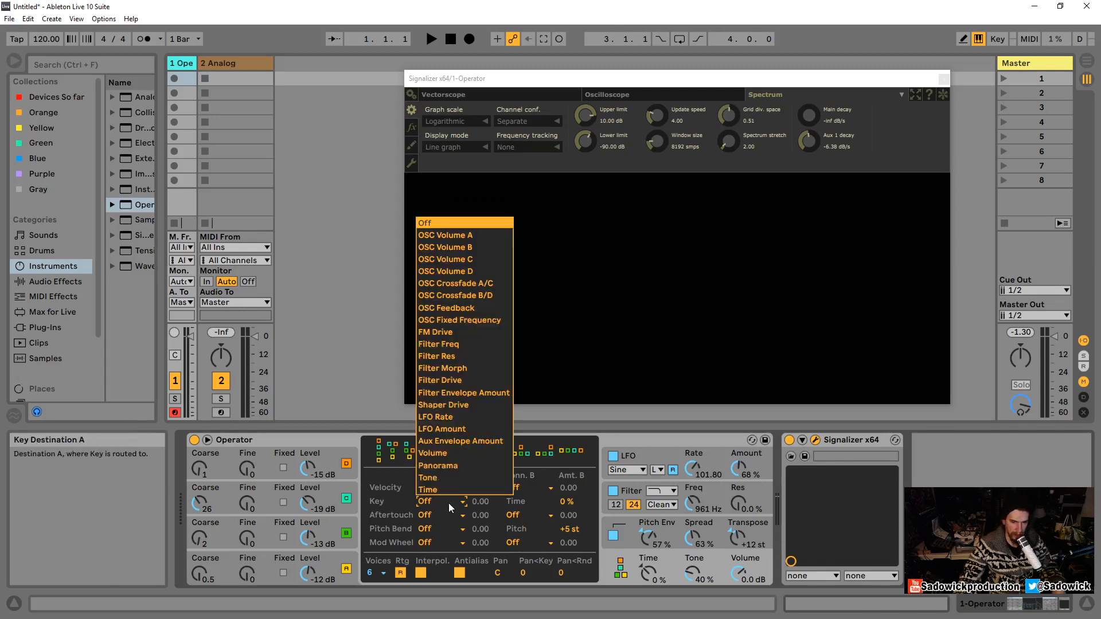
click(376, 507)
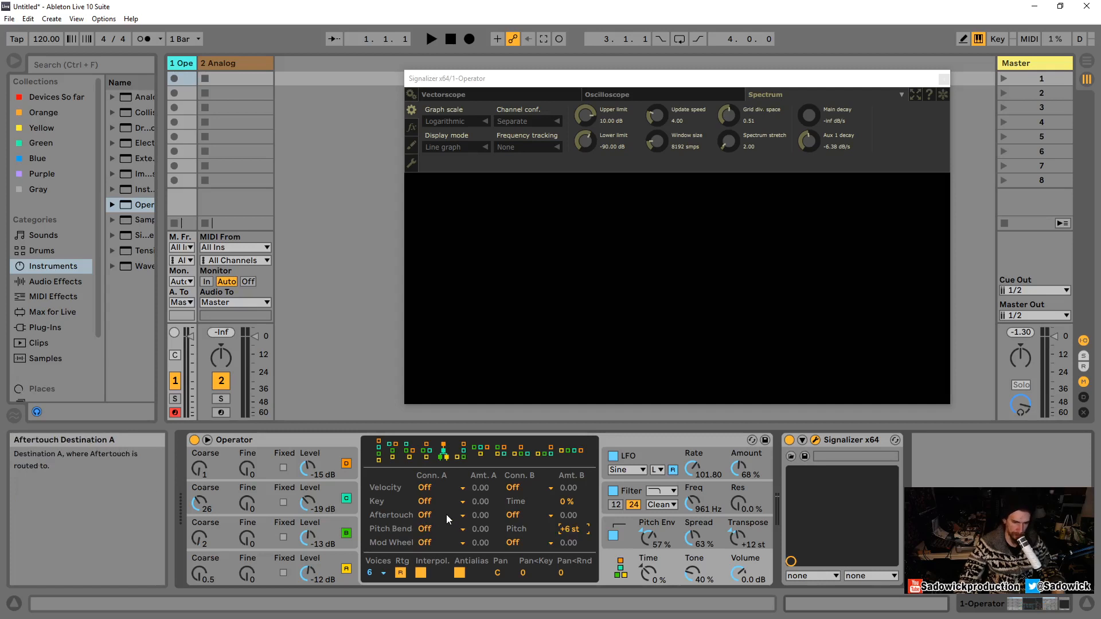
Route Velocity's destination A to OSC Feedback, try an amount of 21.88, and return the amount to 0.00
click(435, 487)
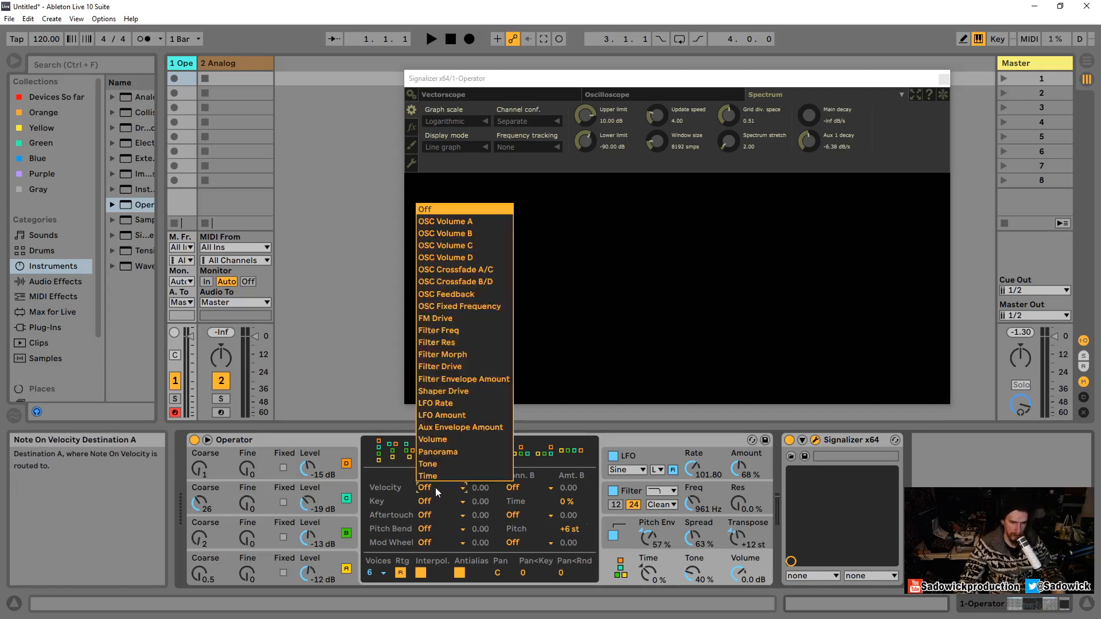
click(425, 293)
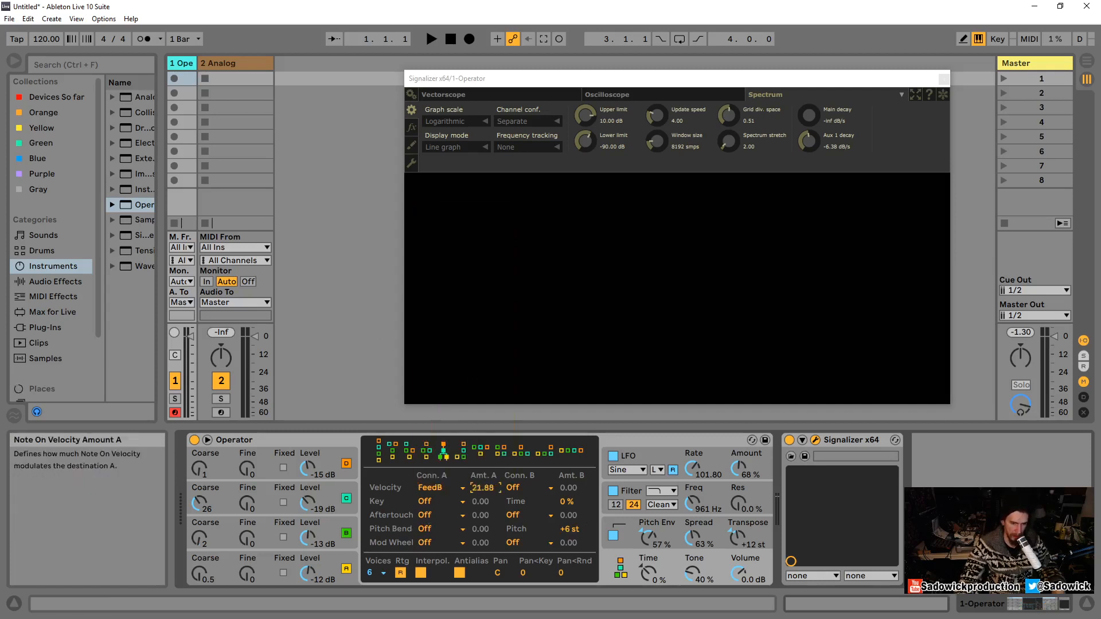
drag(485, 488, 485, 436)
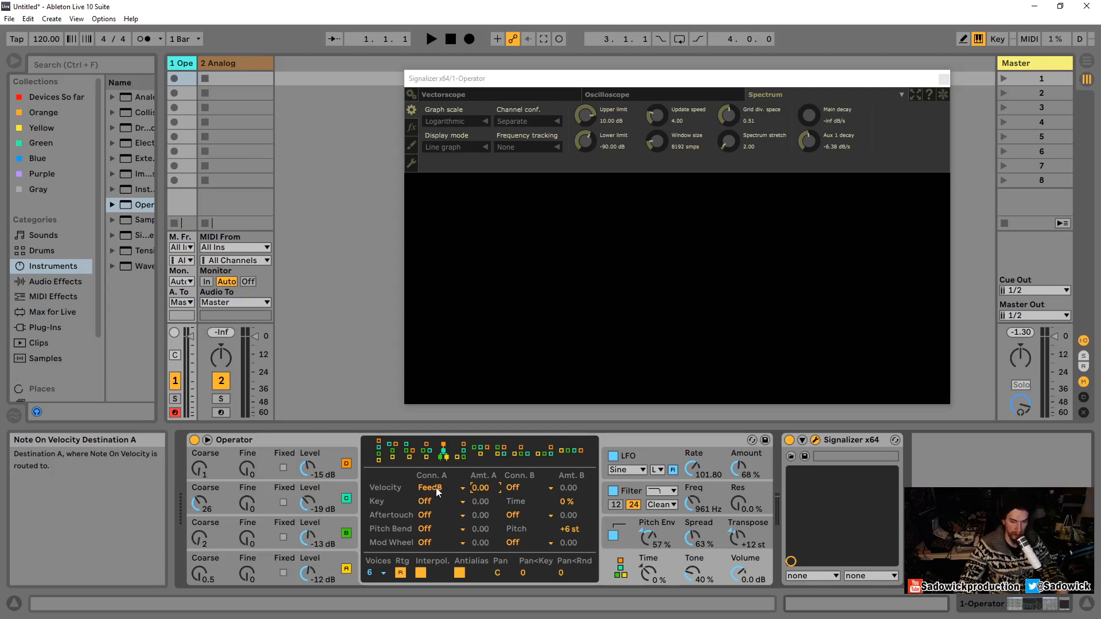
Route Velocity's destination B to LFO Amount and look up the LFO's own Amt<Vel setting
click(524, 489)
click(522, 411)
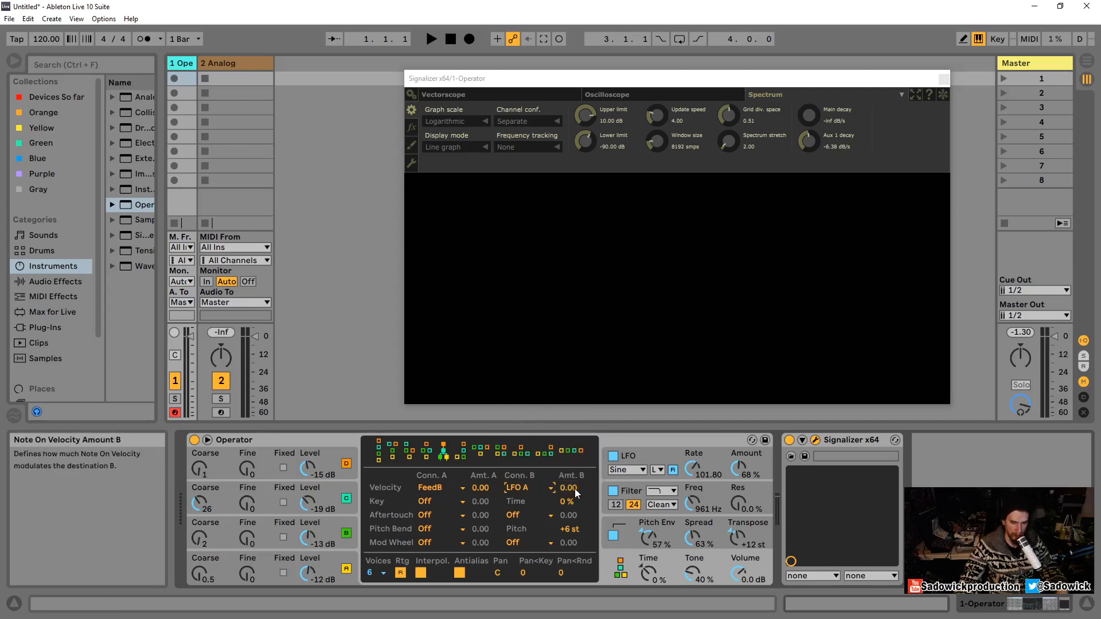
click(669, 456)
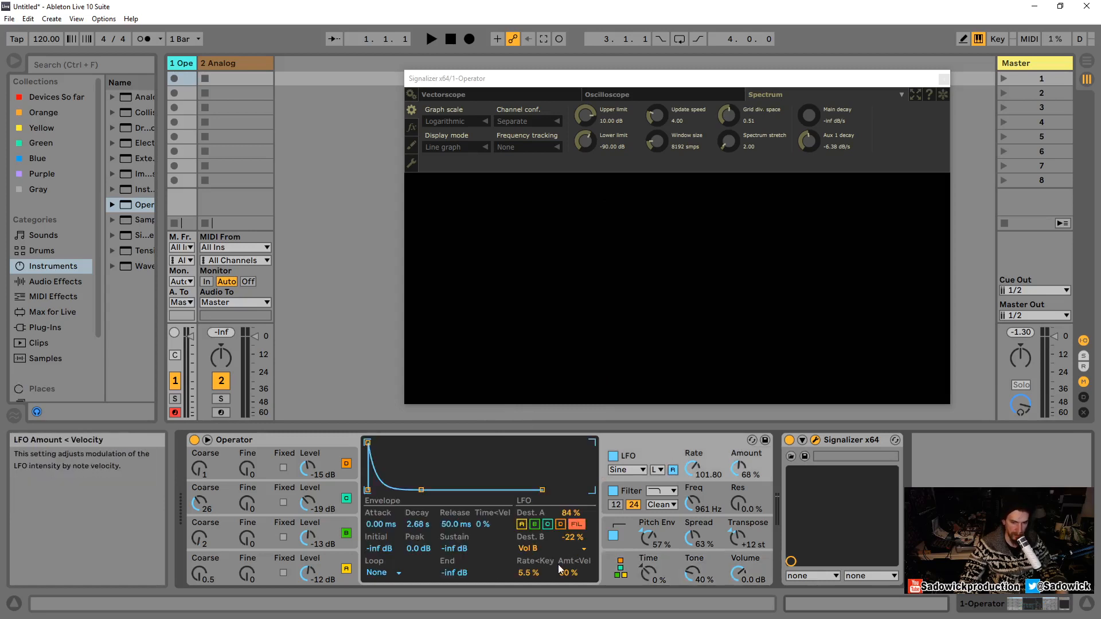
click(677, 555)
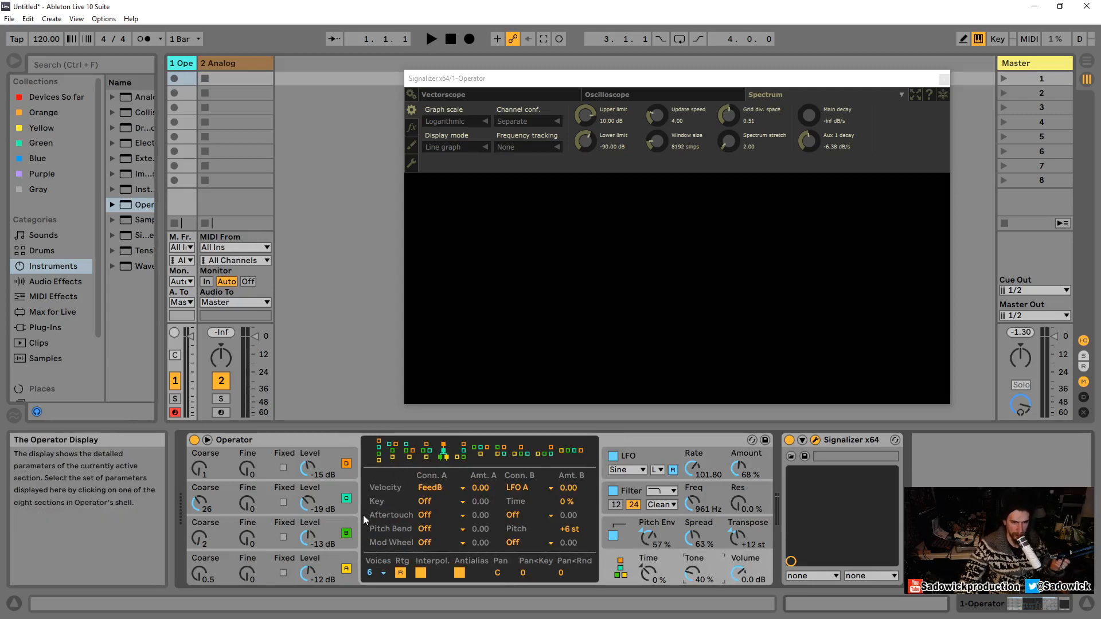
Limit Operator to 1 voice, compare it with 2 voices while playing notes, and return the voice count to 1
click(381, 573)
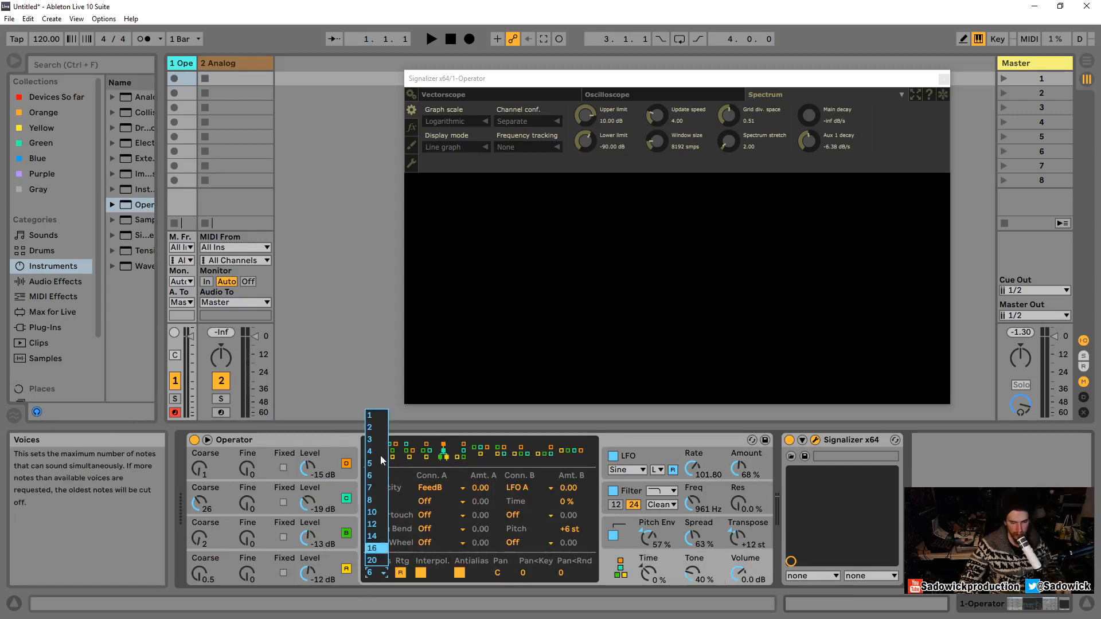
click(377, 418)
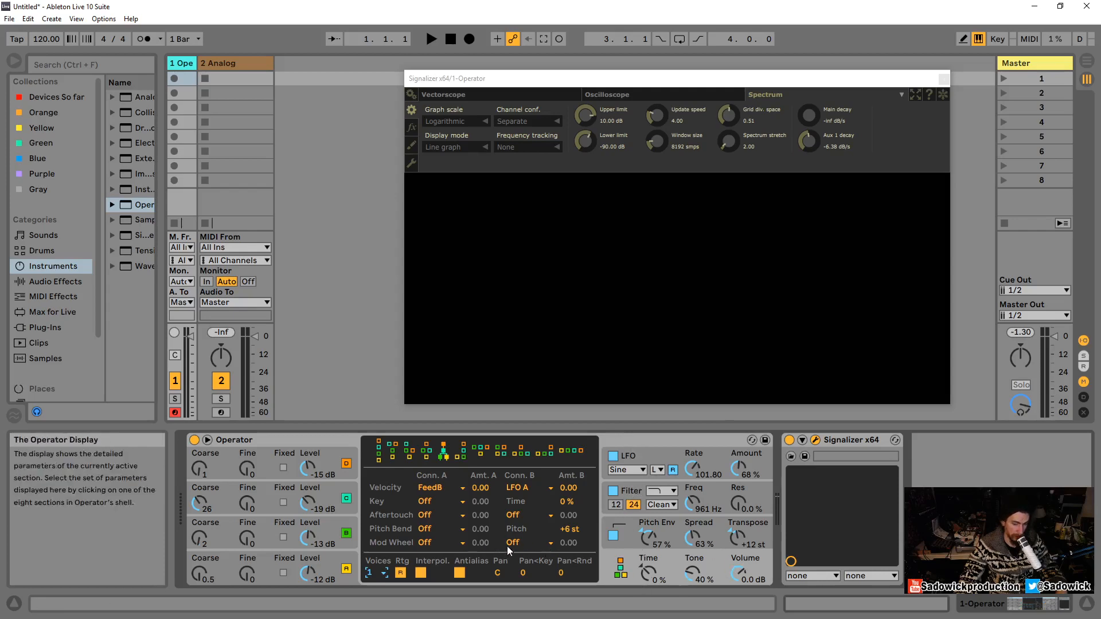
click(377, 573)
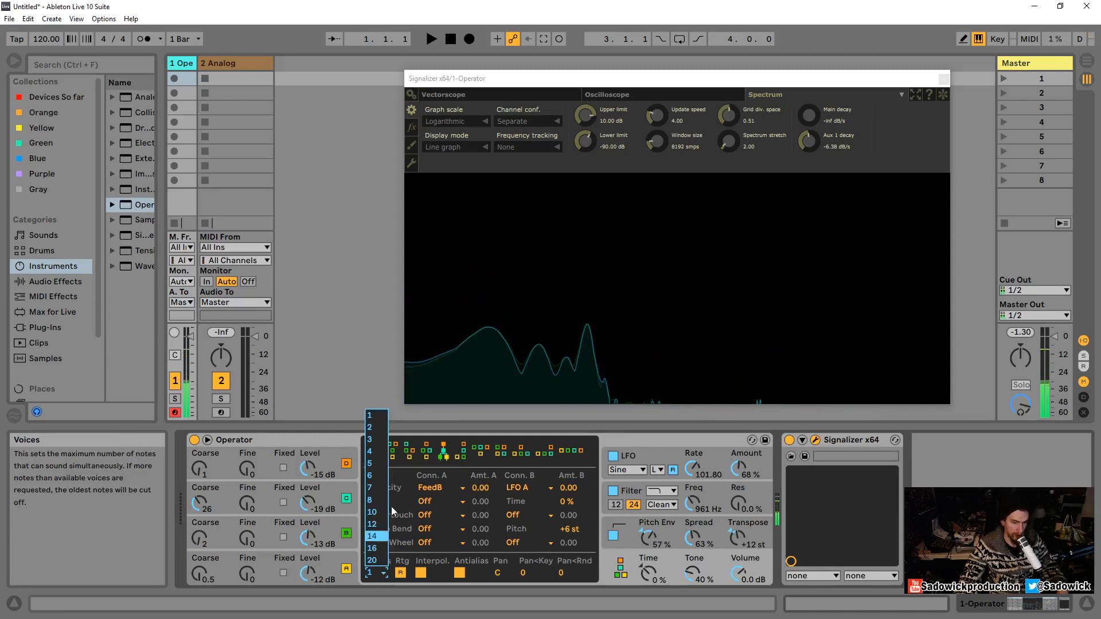
click(377, 425)
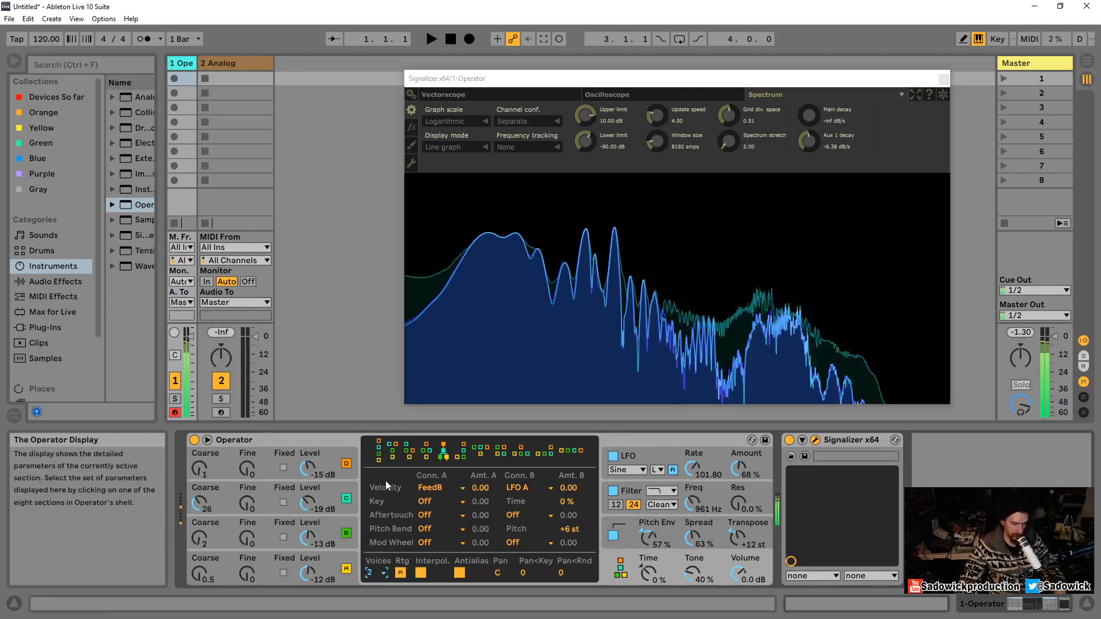
click(380, 573)
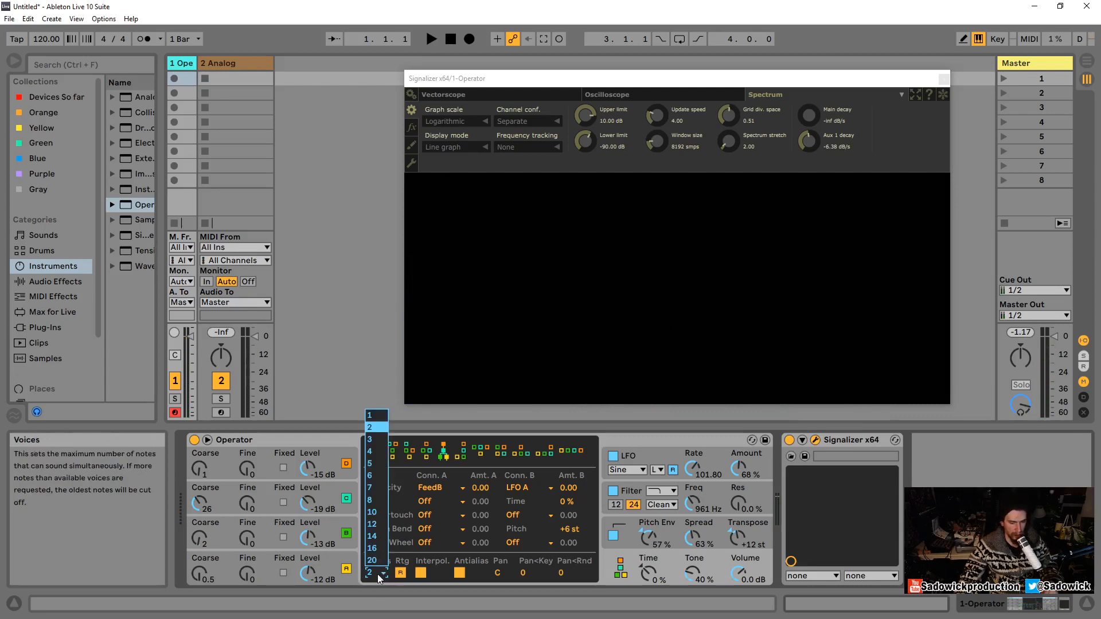
click(383, 417)
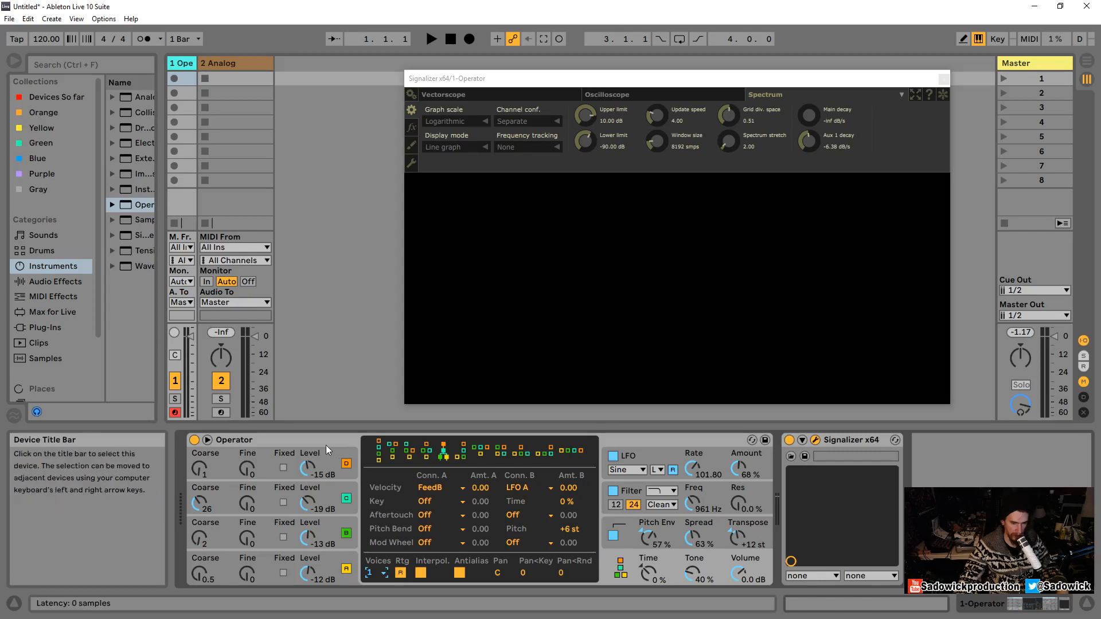
Lengthen oscillator A's envelope release to 1.16 s and return to the global settings display
click(326, 559)
drag(543, 492, 564, 493)
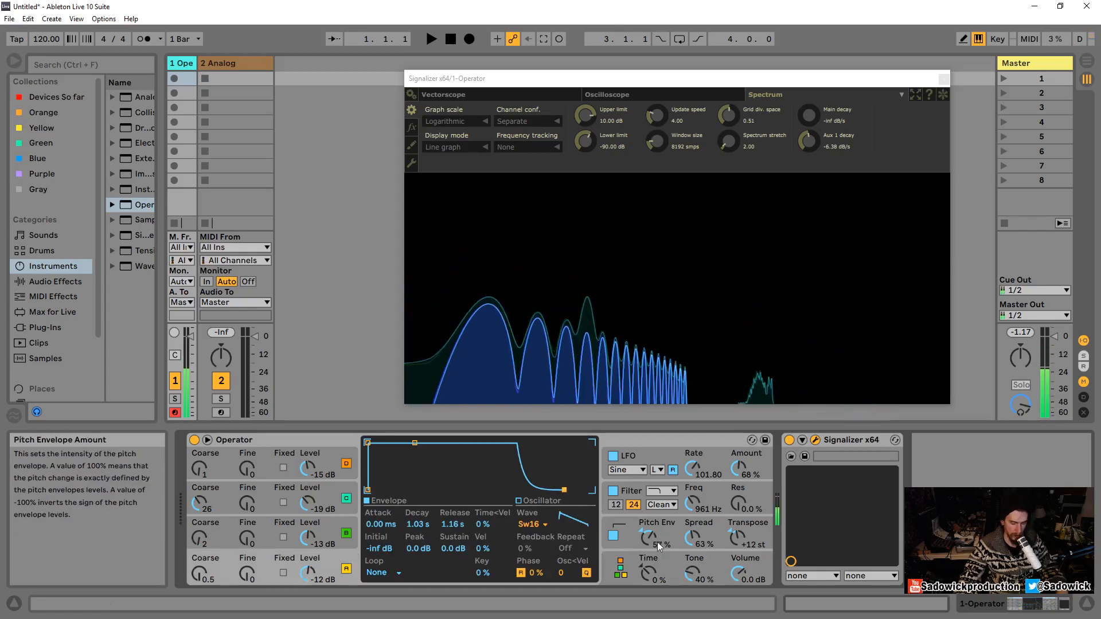
click(667, 556)
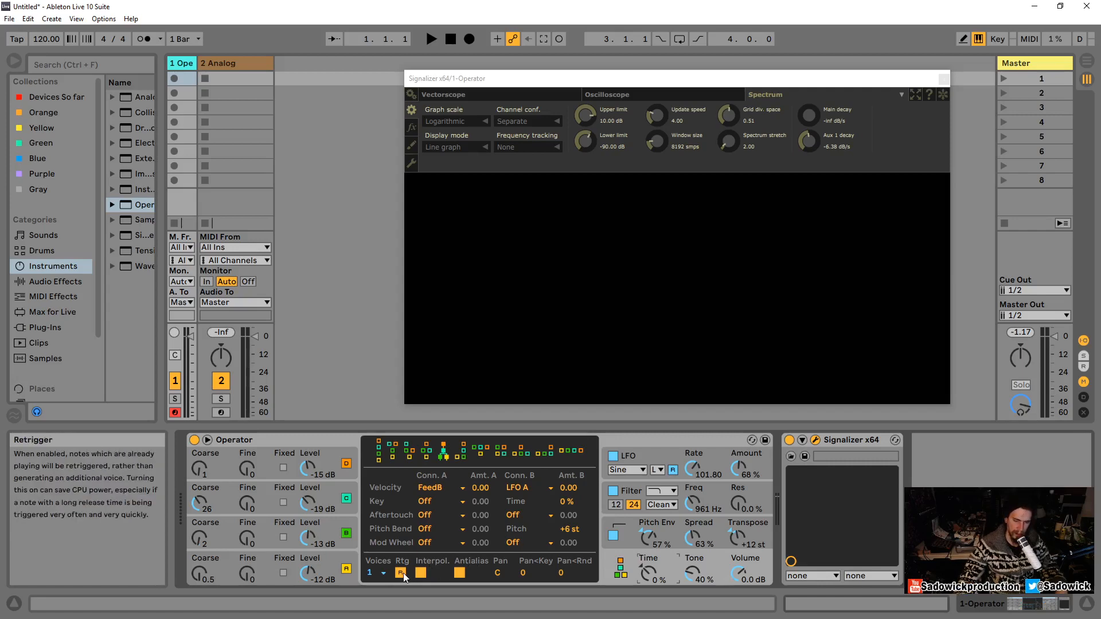
Play notes in the C1 to D2 octave with Retrigger off, and compare them with Retrigger back on
key(z)
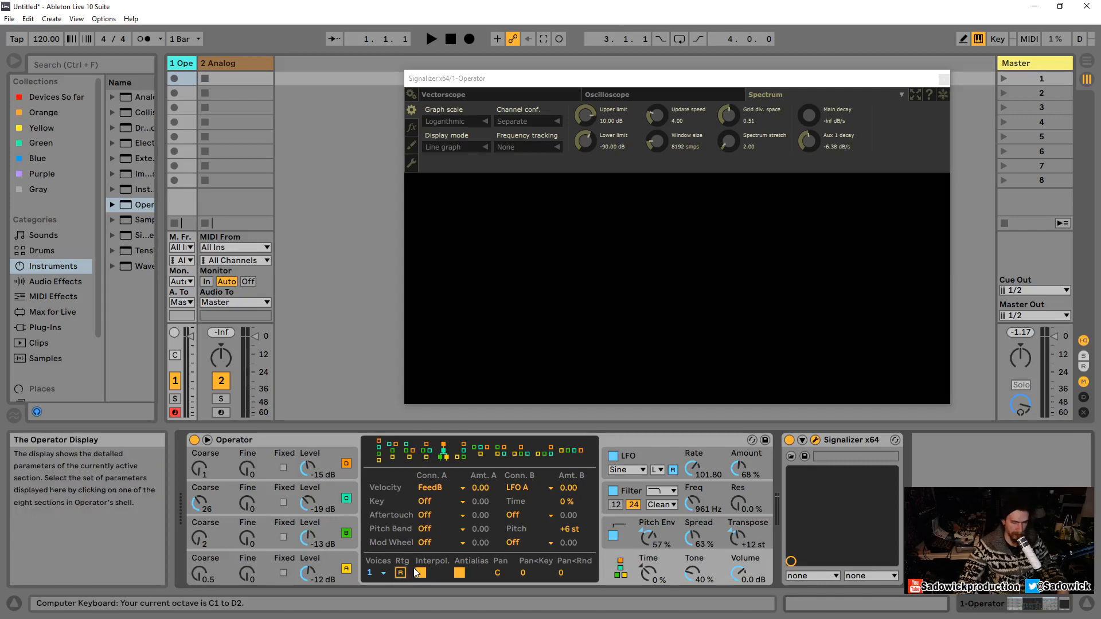
key(a)
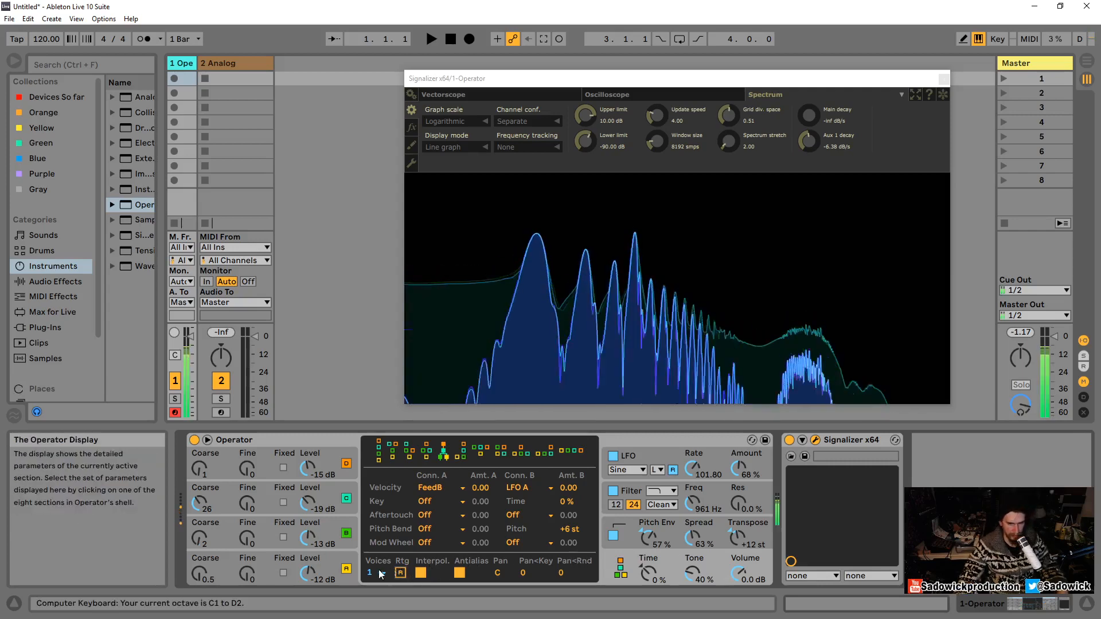
click(401, 573)
key(a)
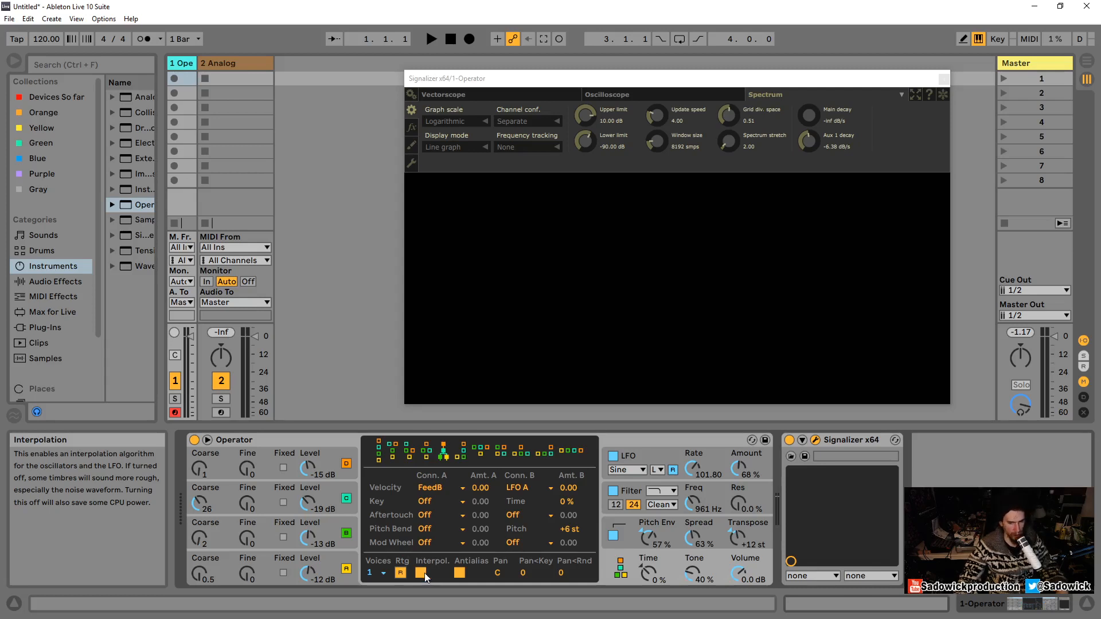
Switch Interpolation off and back on, and do the same with Antialias while playing notes
click(421, 573)
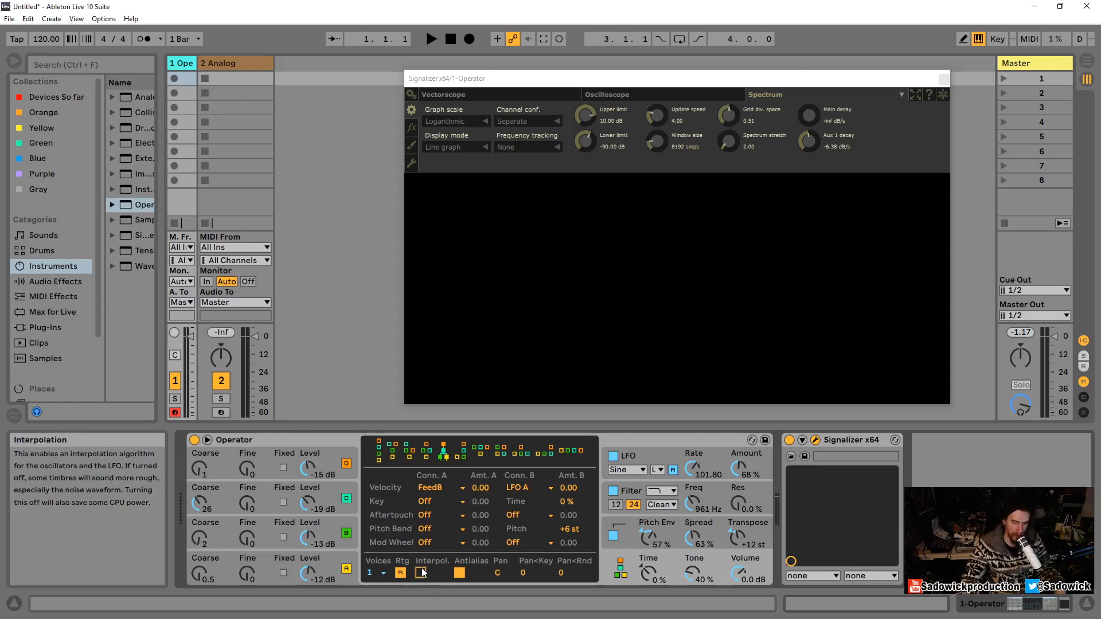
click(422, 573)
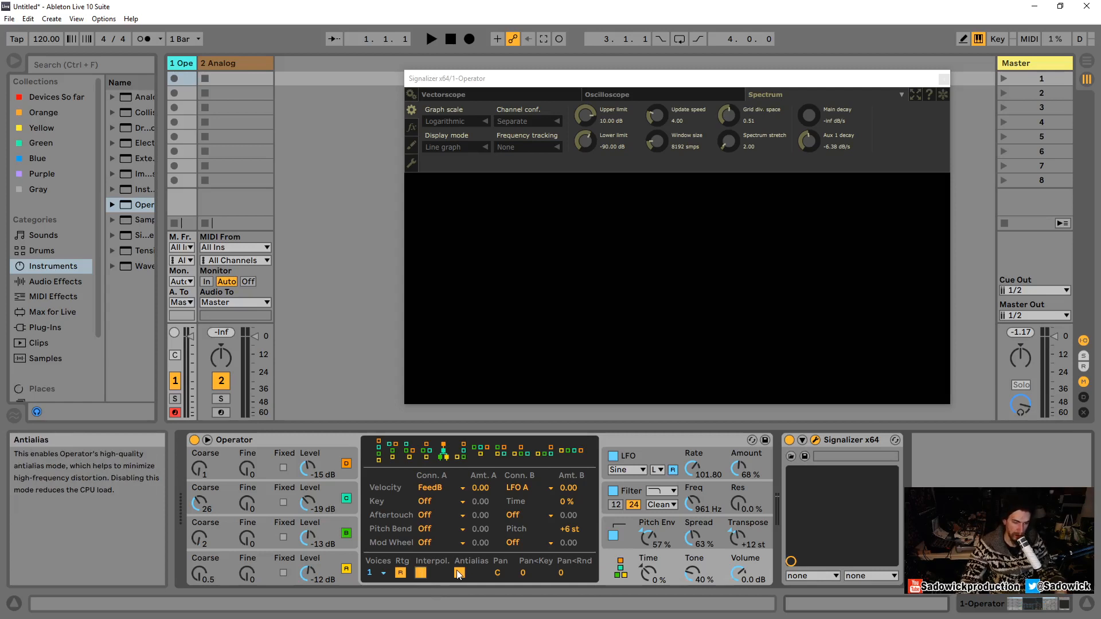
key(z)
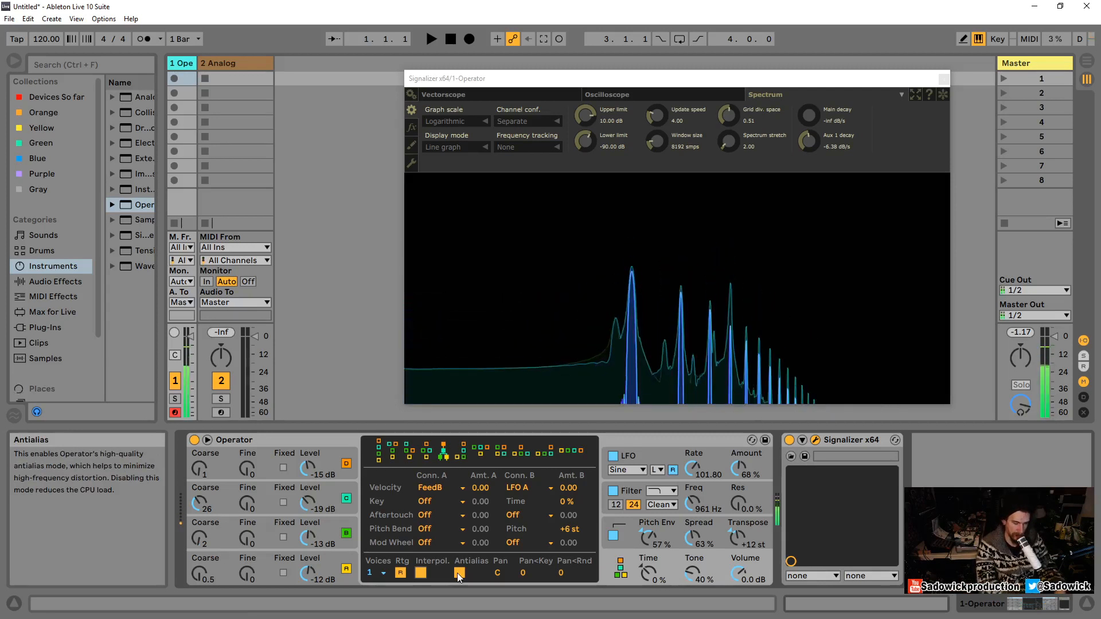
click(460, 574)
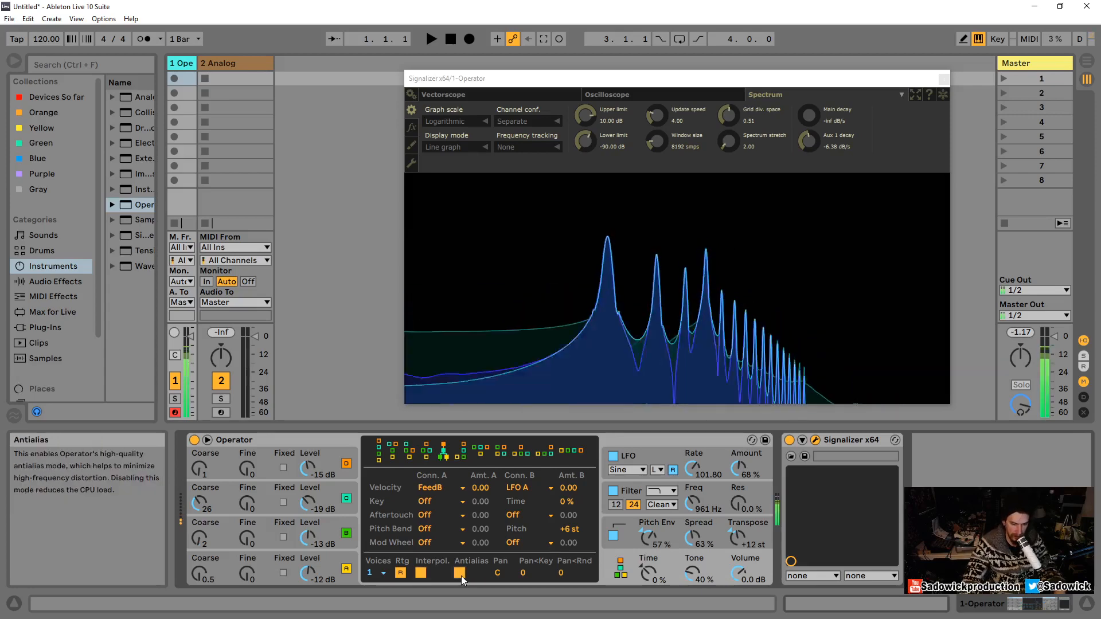
click(460, 573)
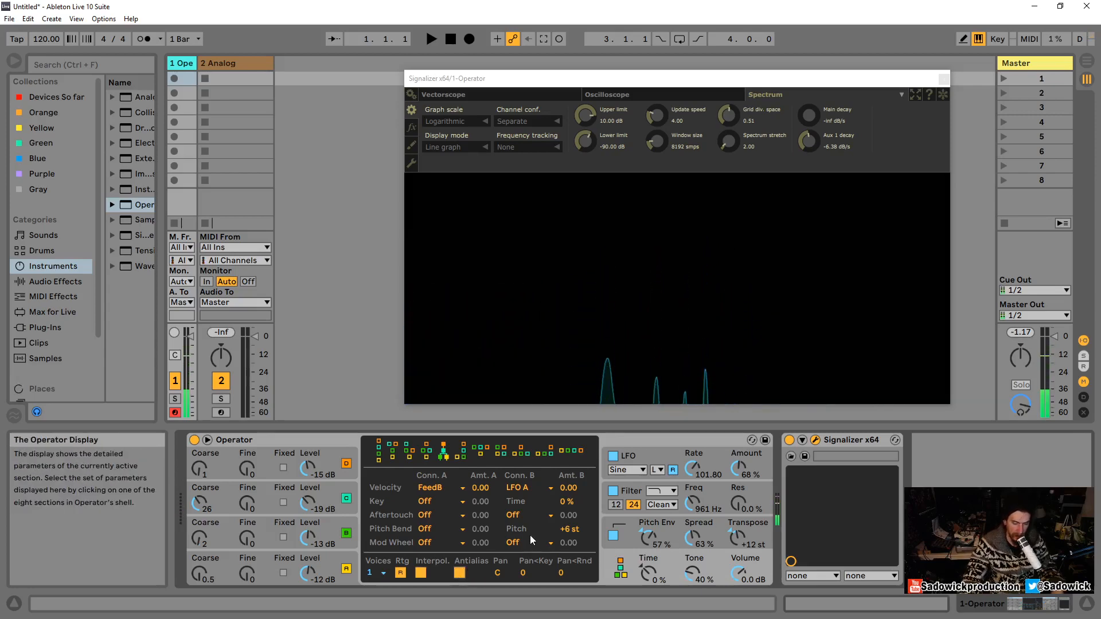
Try adjusting the global Pan, reset it to center, and select the Pan<Rnd amount
drag(500, 573, 501, 576)
key(Delete)
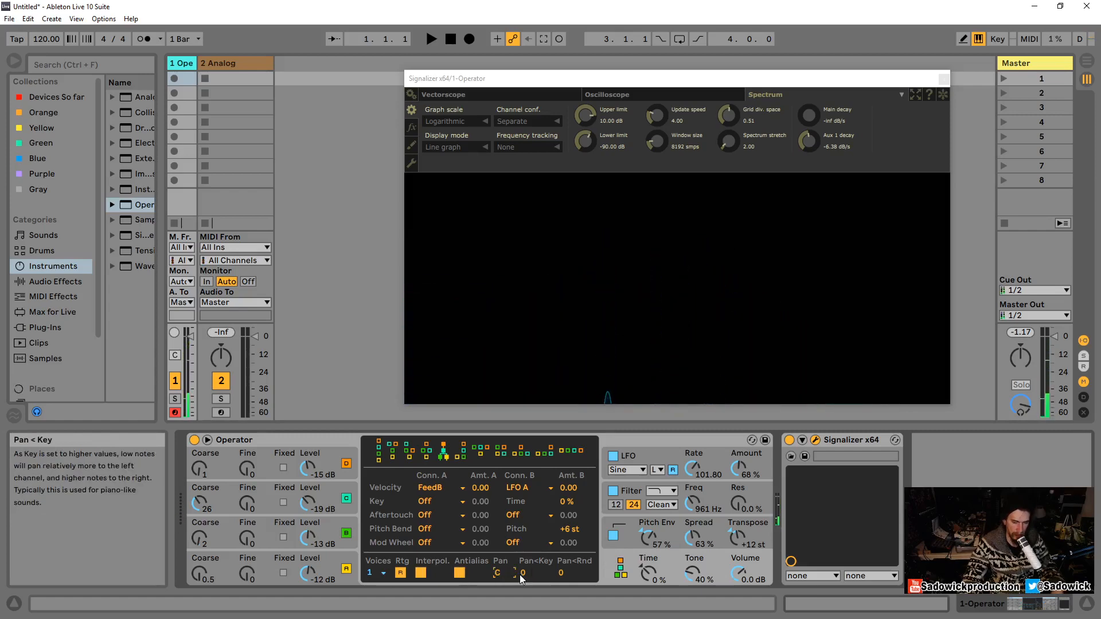
double_click(569, 574)
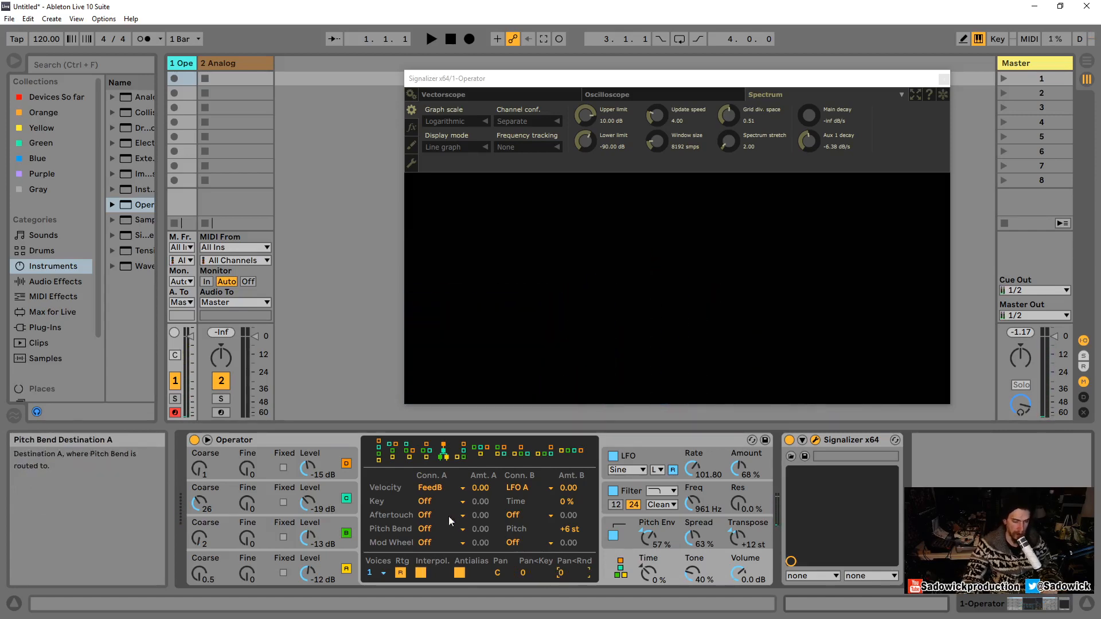